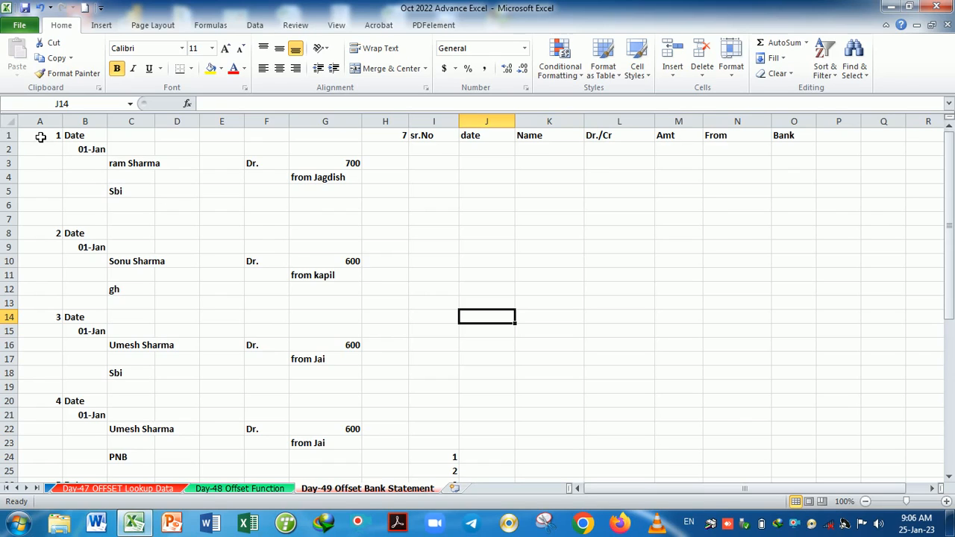
Copy the first record's date from B2 into J2 under the date heading
left_click(79, 137)
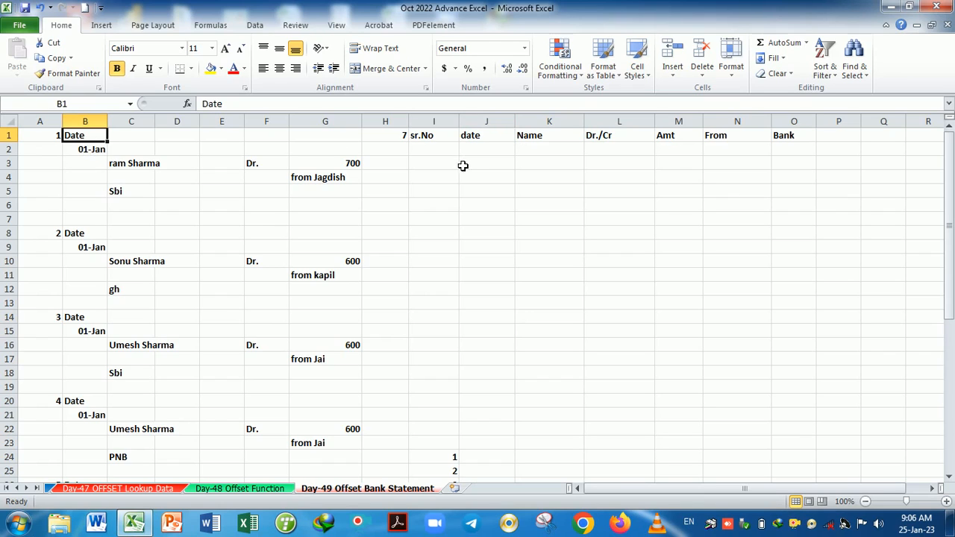
left_click(487, 153)
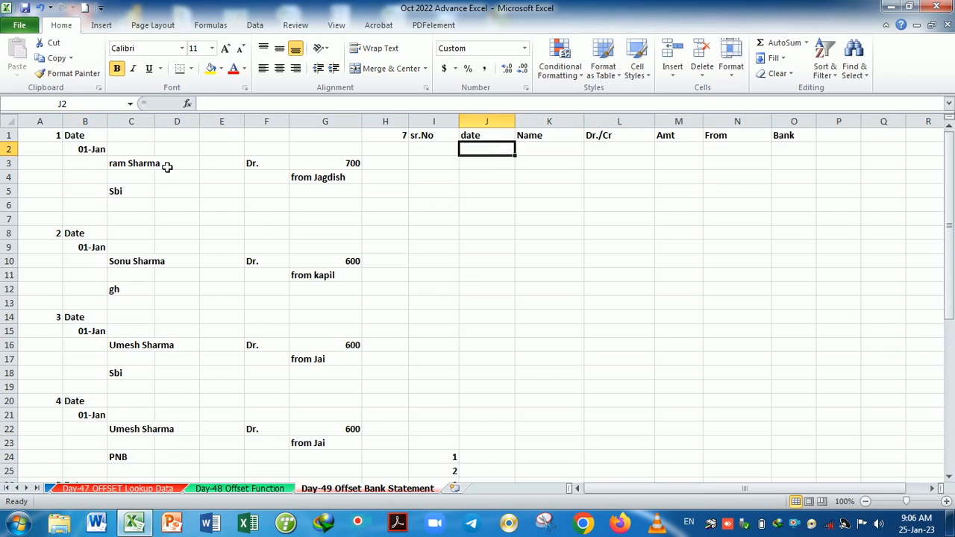
left_click(133, 165)
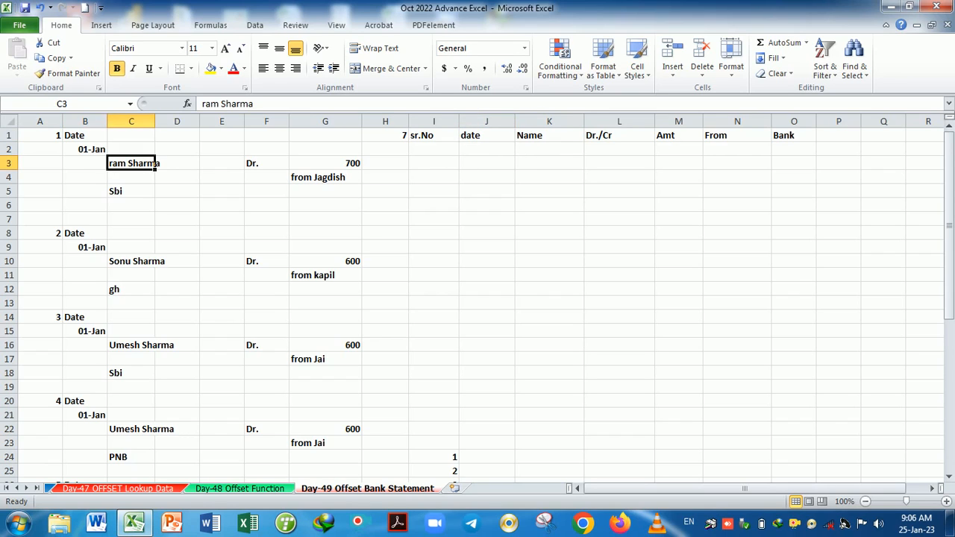
left_click(95, 152)
key("ctrl+c")
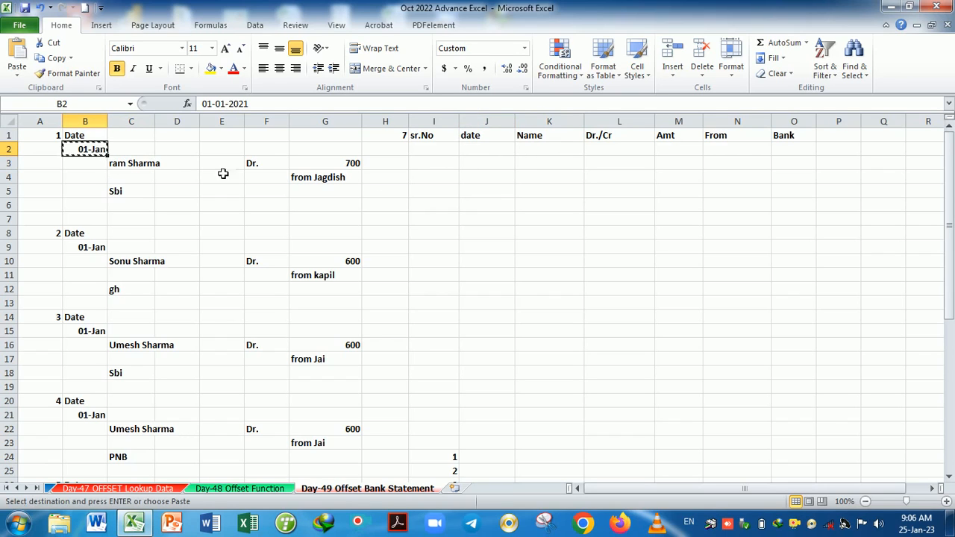
left_click(474, 153)
key("Return")
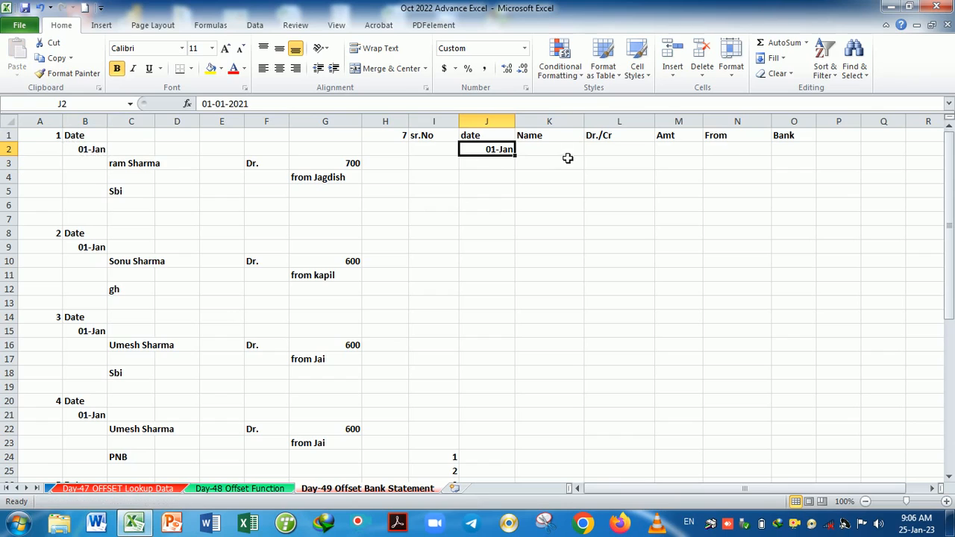
Copy the first record's name from C3 into K2 and its Dr. entry from F3 into L2
left_click(128, 167)
key("ctrl+c")
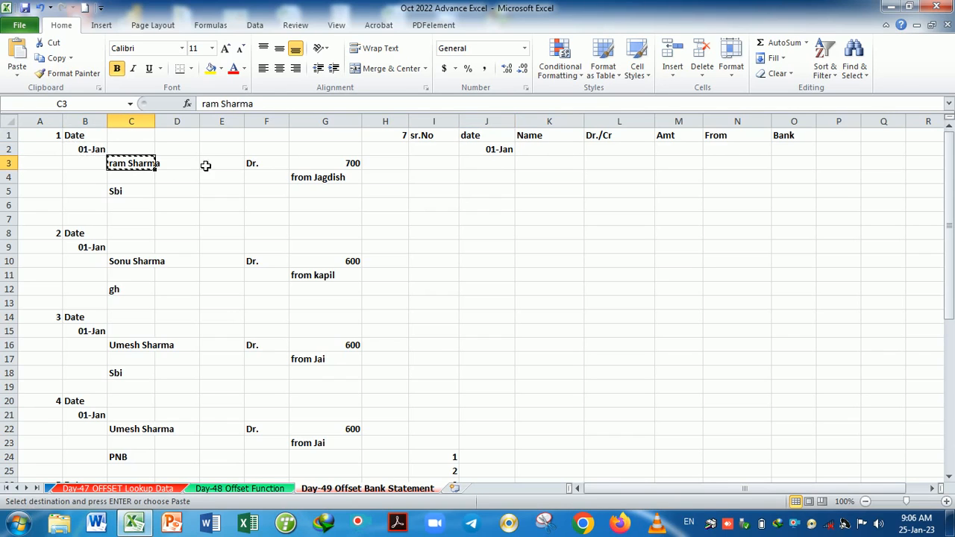
left_click(549, 150)
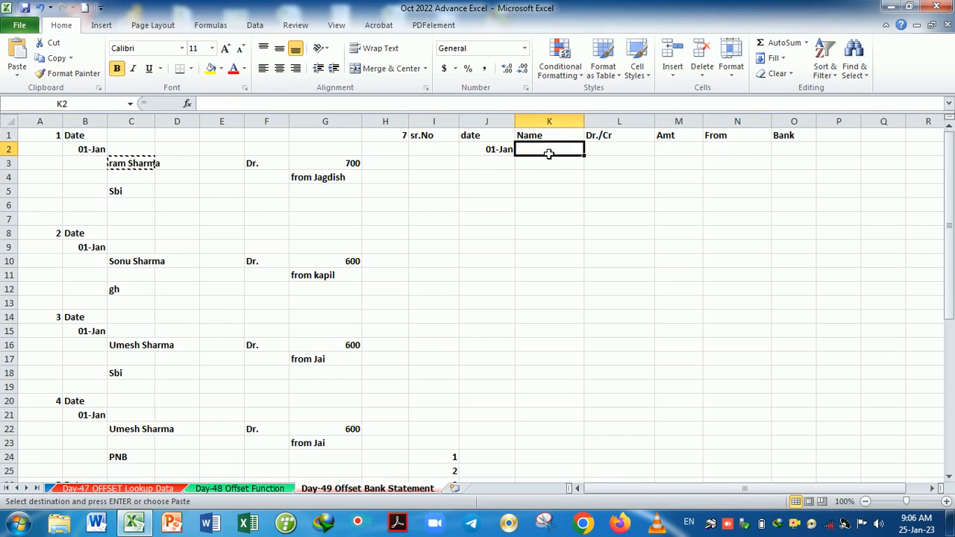
key("Return")
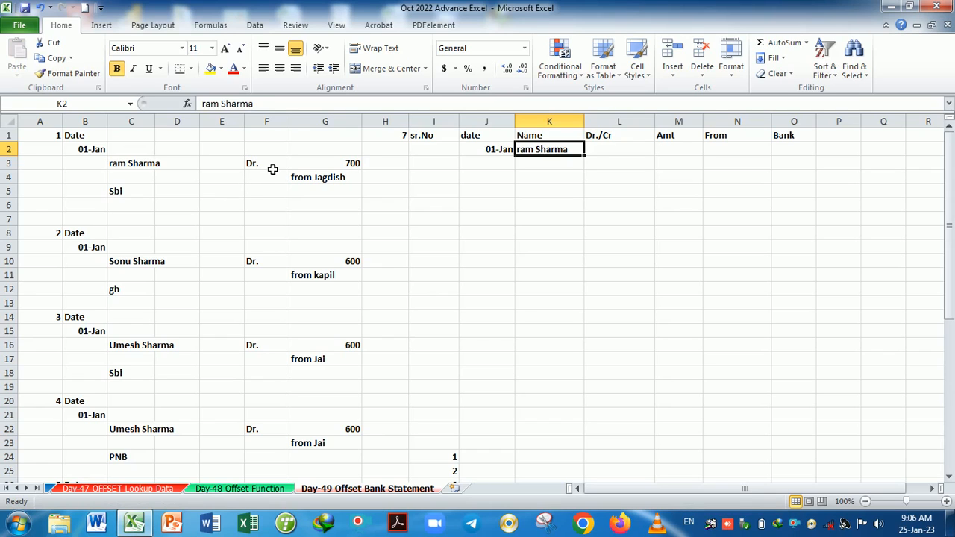
left_click(276, 169)
key("ctrl+c")
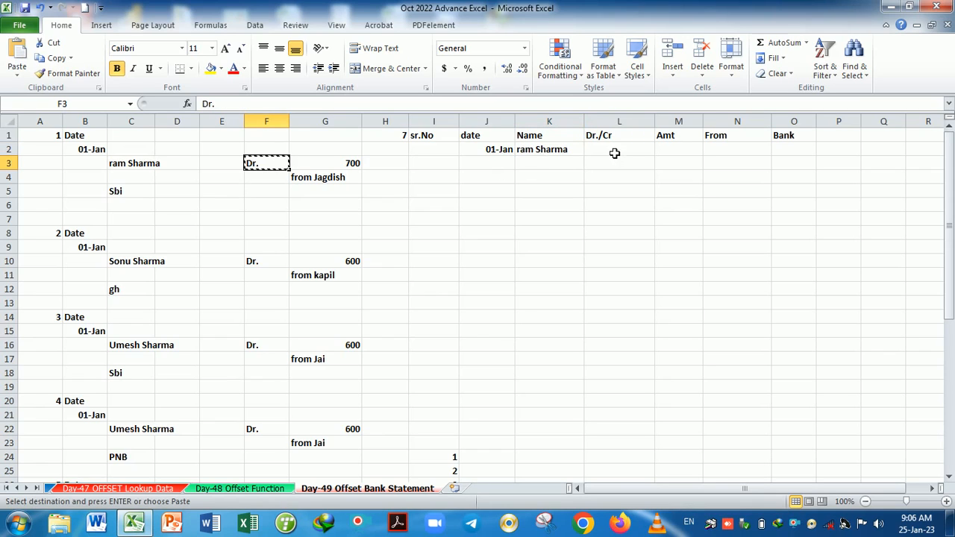
left_click(613, 153)
key("Return")
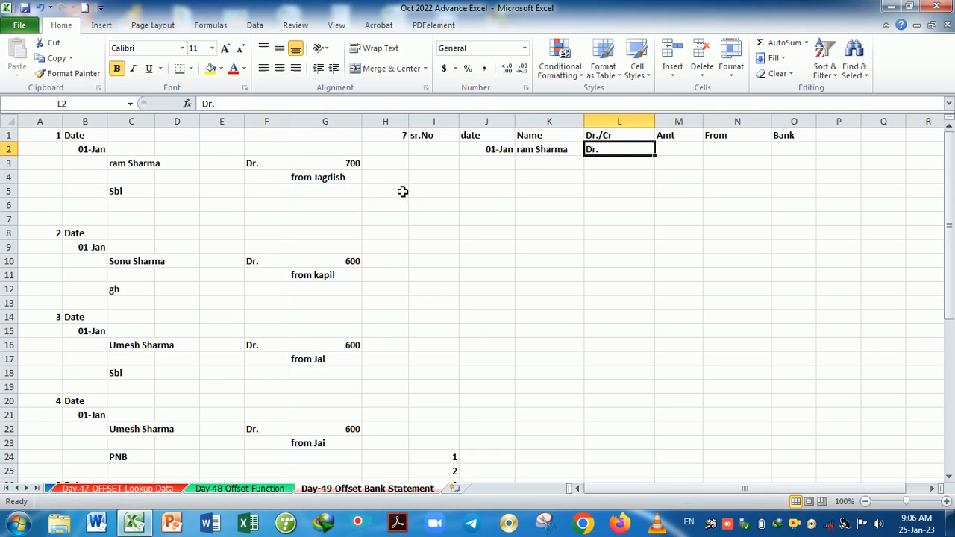
Copy the first record's amount from G3 into M2 and its sender text from G4 into N2
left_click(334, 164)
key("ctrl+c")
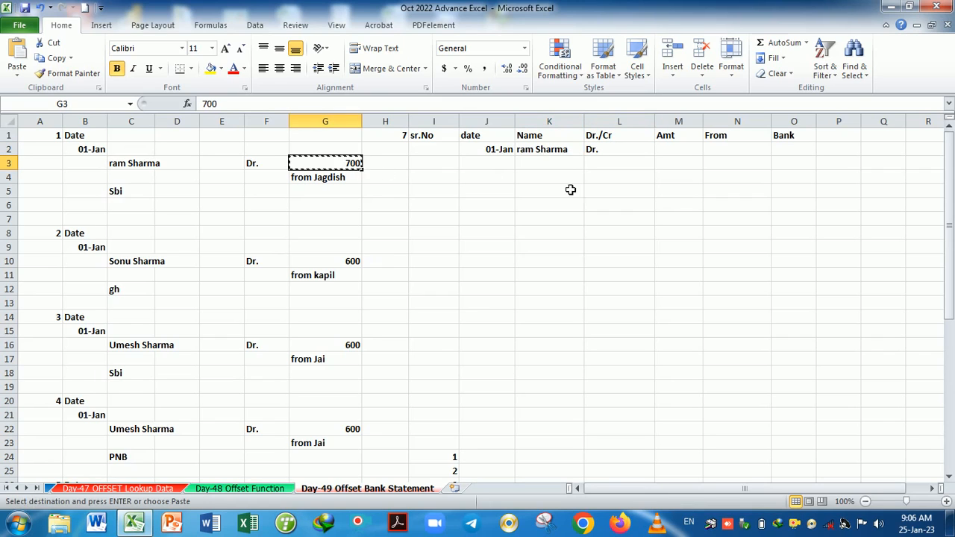
left_click(684, 153)
key("Return")
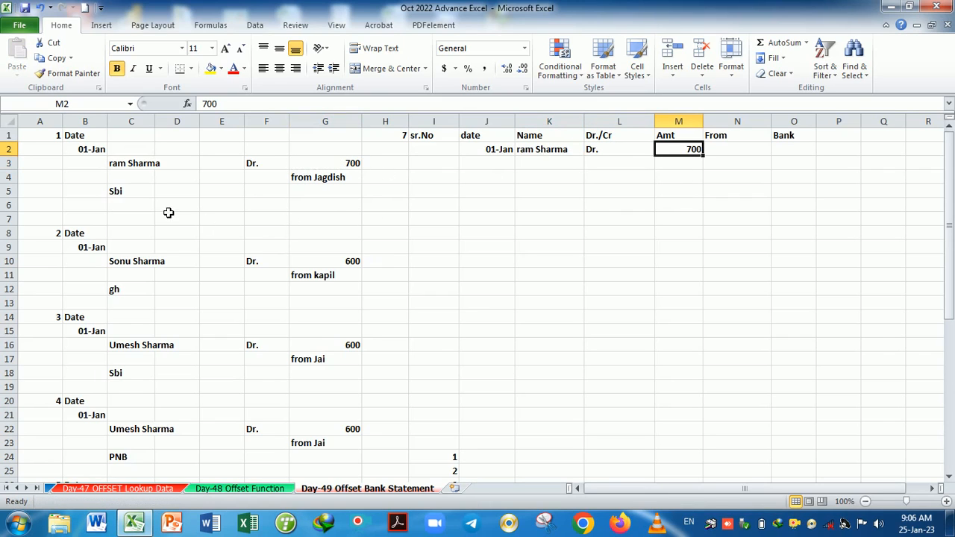
left_click(140, 195)
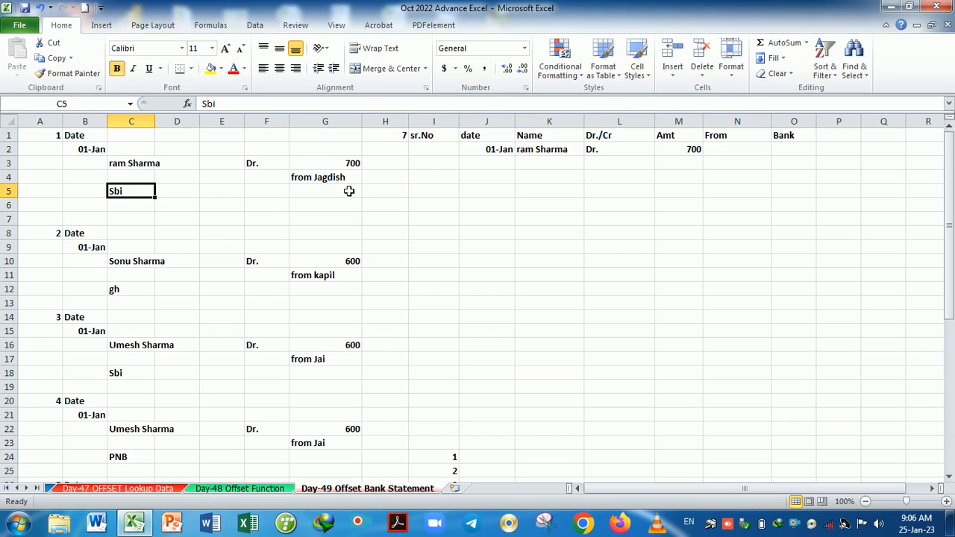
left_click(325, 185)
key("ctrl+c")
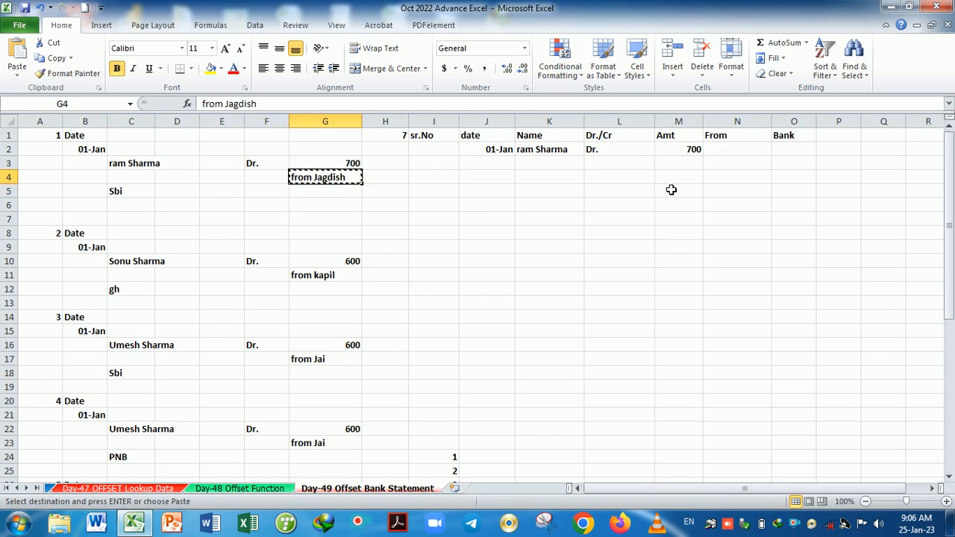
left_click(731, 154)
key("Return")
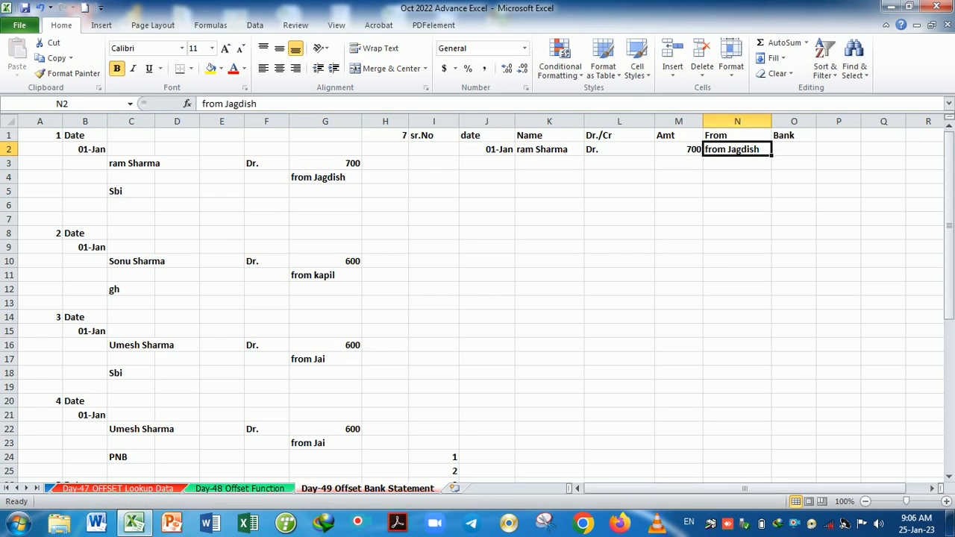
Copy the first record's bank, Sbi, from C5 into O2 under the Bank heading
left_click(132, 195)
key("ctrl+c")
left_click(790, 153)
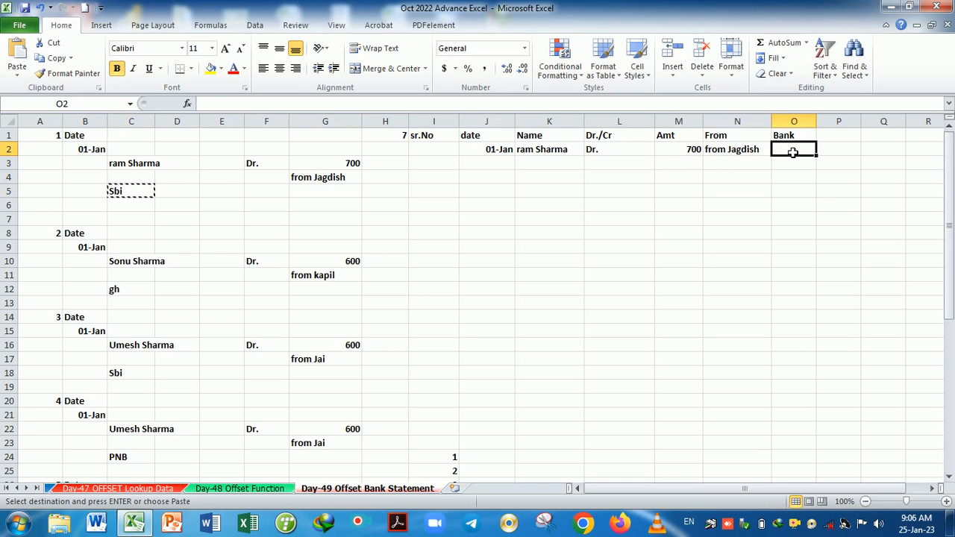
key("Return")
left_click(686, 237)
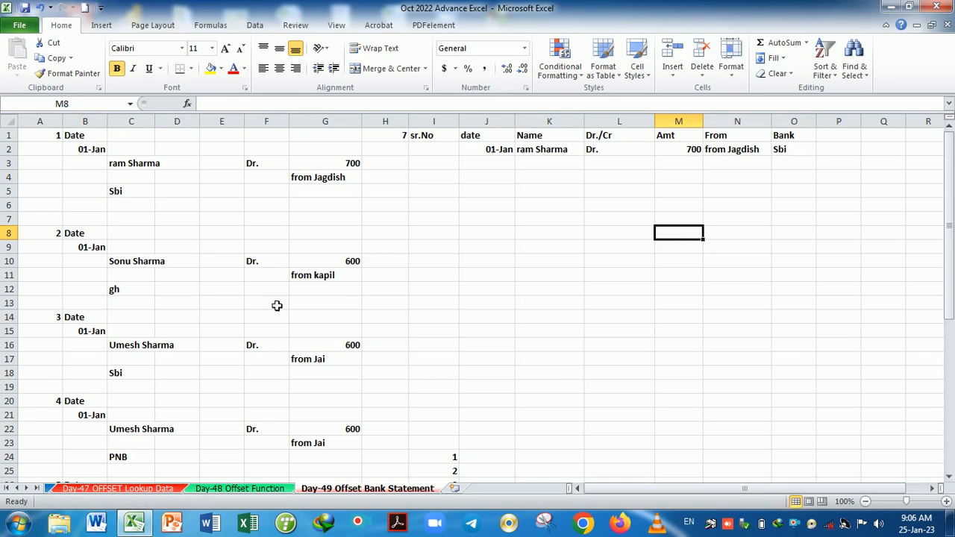
Clear the leftover serial numbers 1 to 7 in cells I24:I30
scroll(175, 297, "down", 2)
scroll(175, 296, "down", 6)
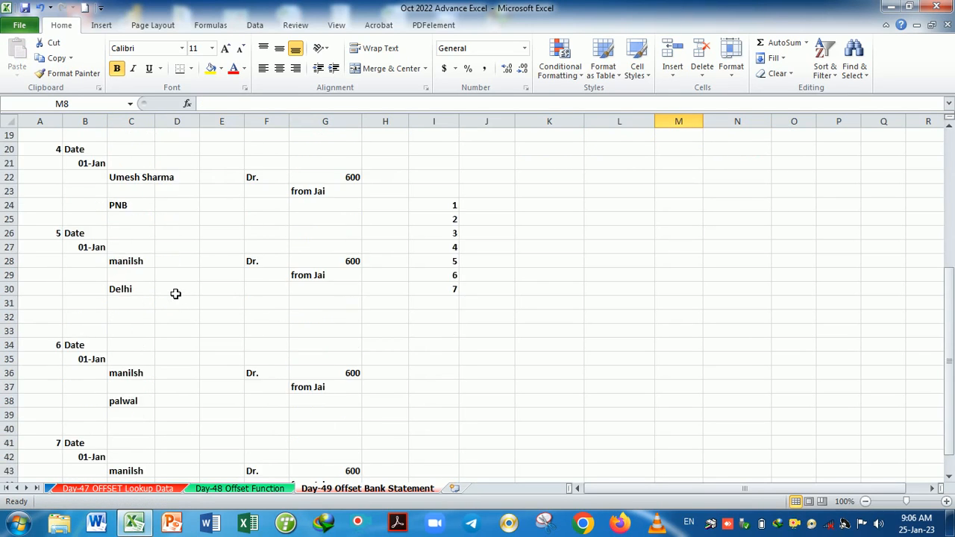
scroll(171, 302, "up", 4)
scroll(171, 303, "up", 4)
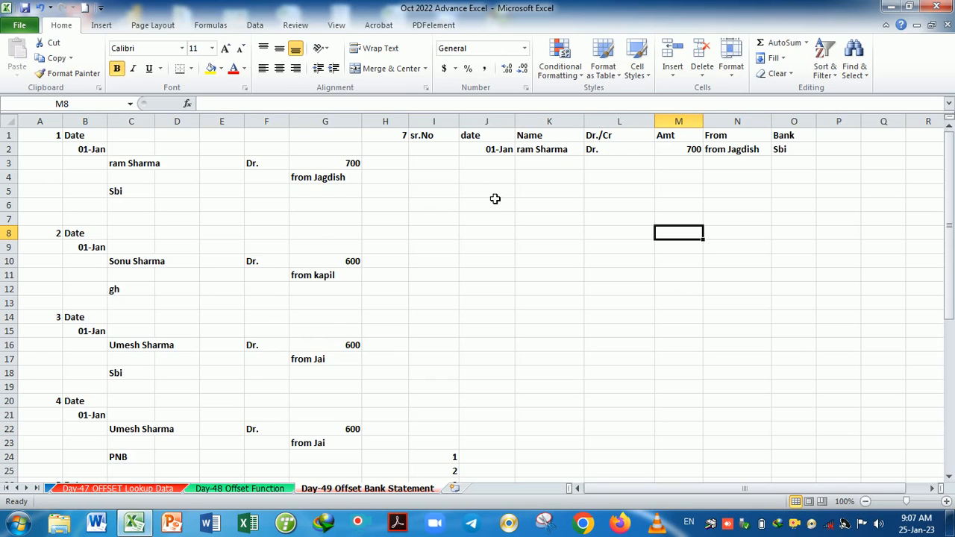
scroll(502, 254, "down", 6)
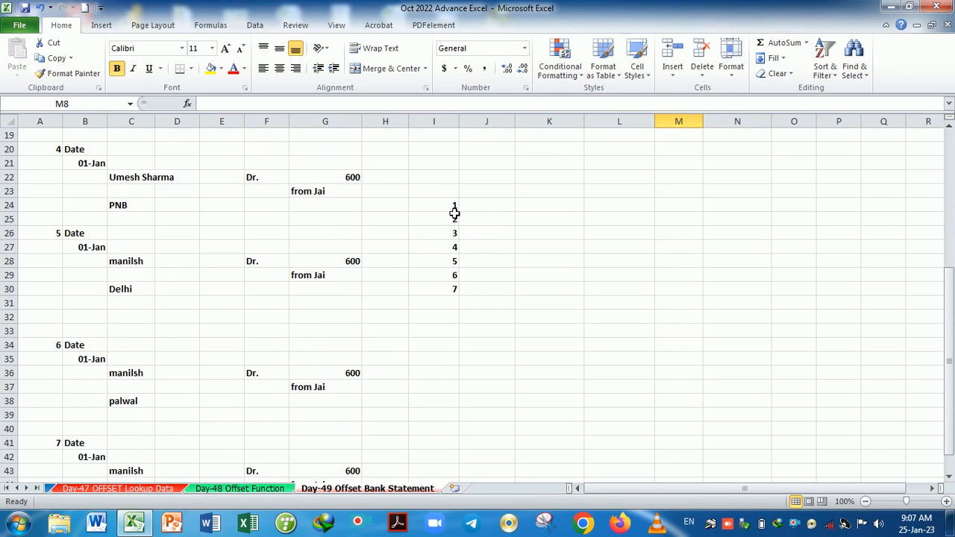
left_click_drag(453, 207, 458, 302)
key("Delete")
Clear the record numbers from column A downward from A1, and delete the MAX formula in H1
scroll(448, 290, "up", 6)
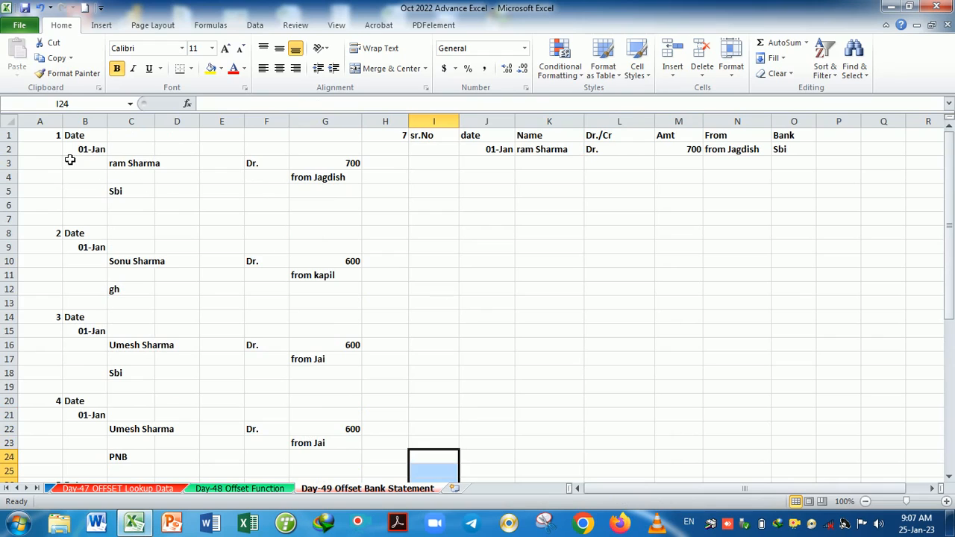
left_click(61, 135)
key("ctrl+shift+Down")
key("Delete")
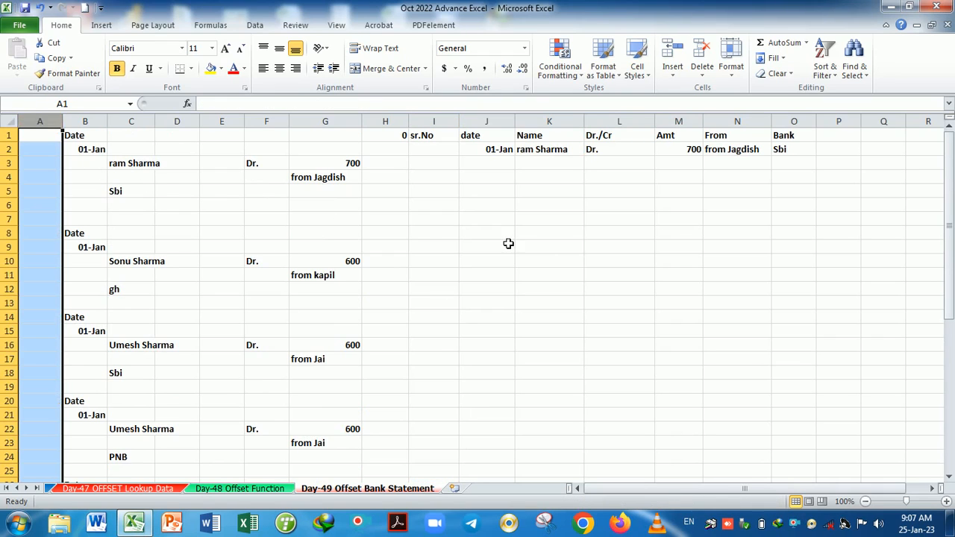
left_click(522, 240)
left_click(393, 139)
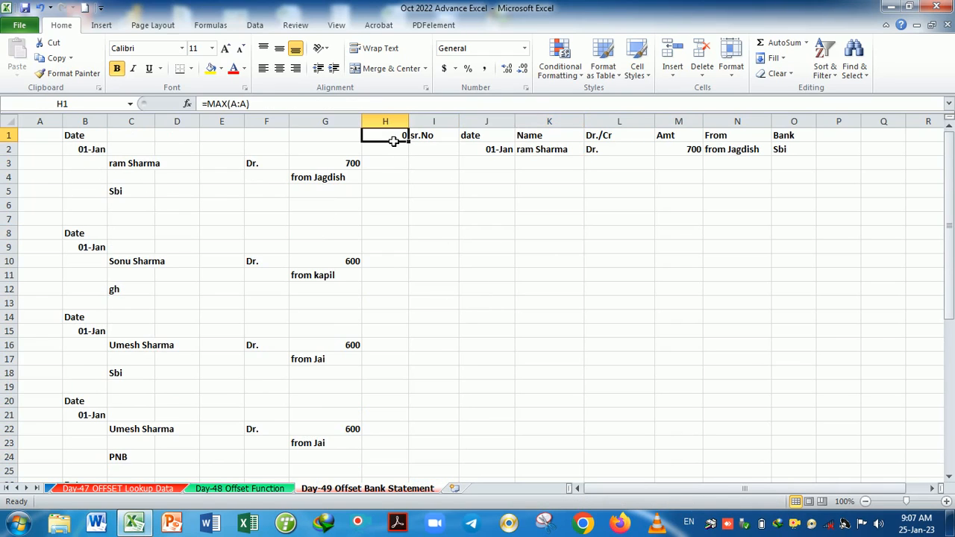
key("Delete")
left_click(486, 246)
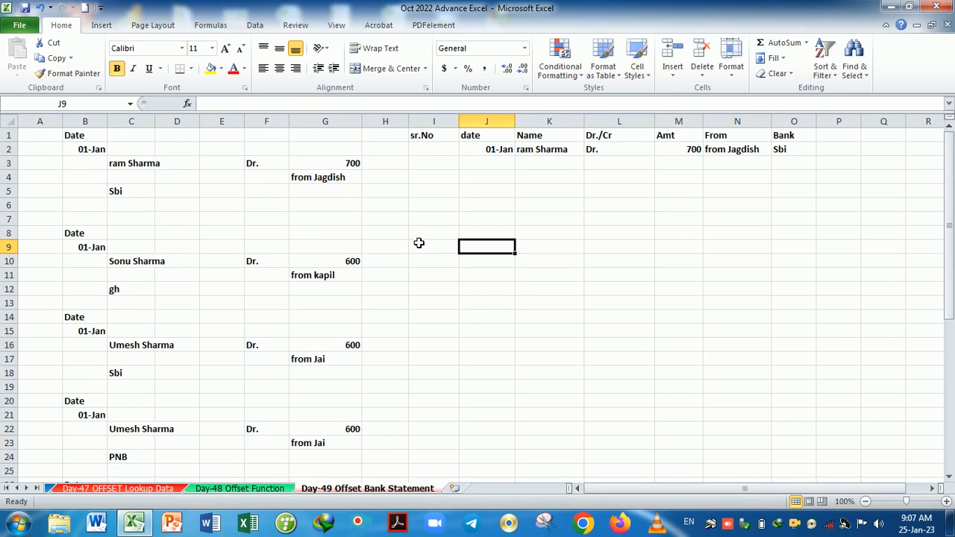
Compare the headings and sample row in J1:O2 with the first record's cells, and examine the layout of the records below
left_click(486, 139)
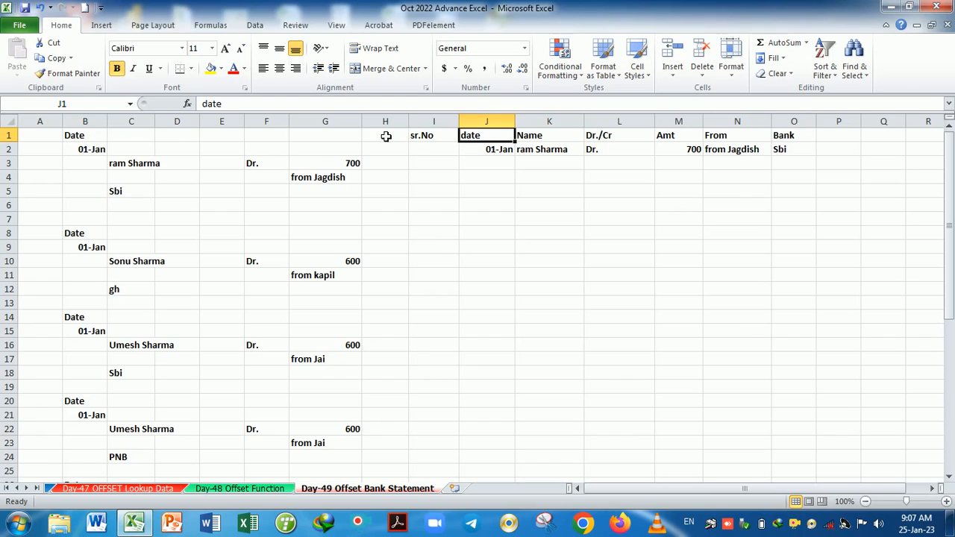
left_click(549, 137)
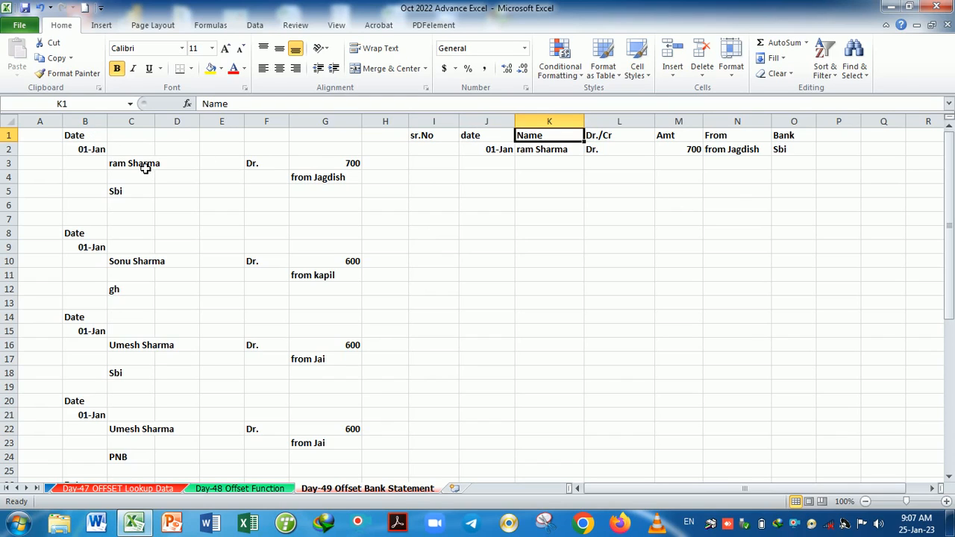
left_click(273, 163)
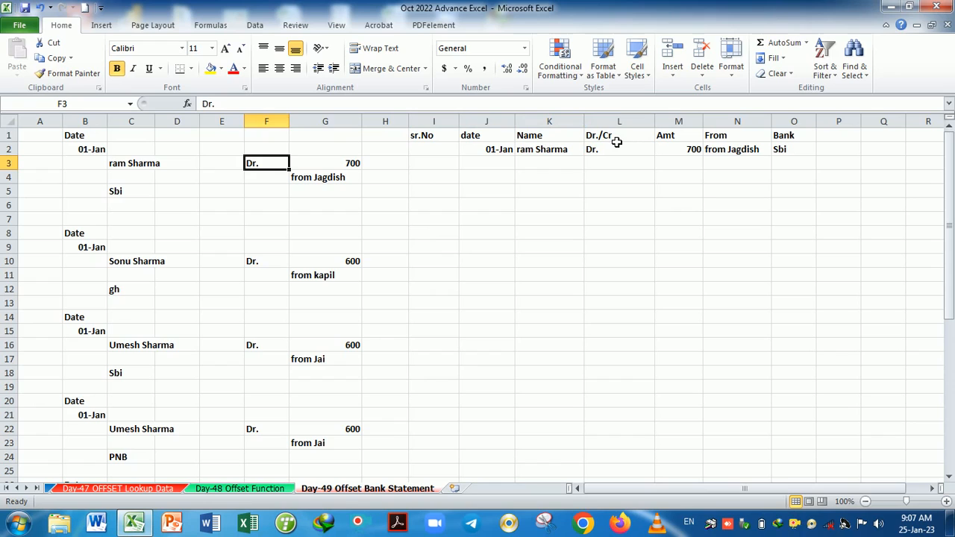
left_click(614, 139)
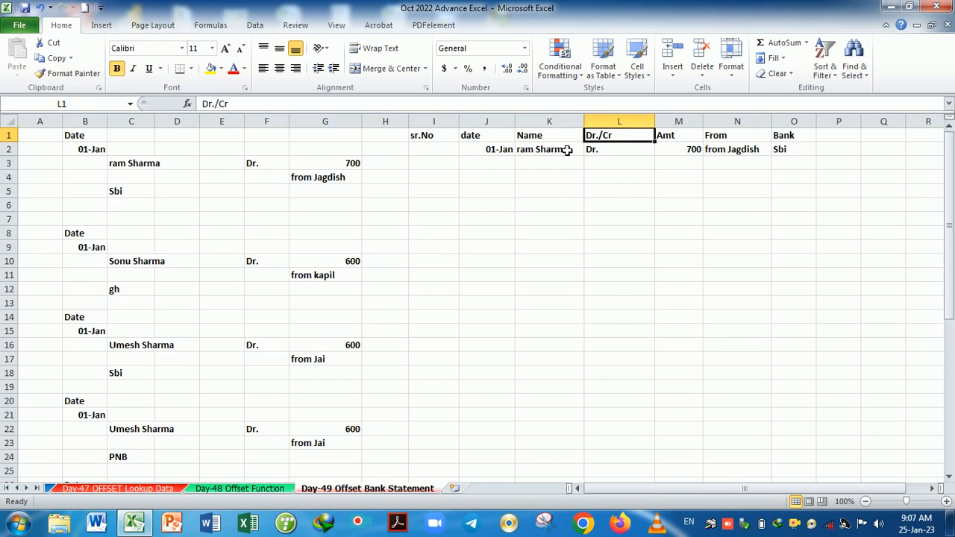
left_click(328, 168)
left_click(673, 138)
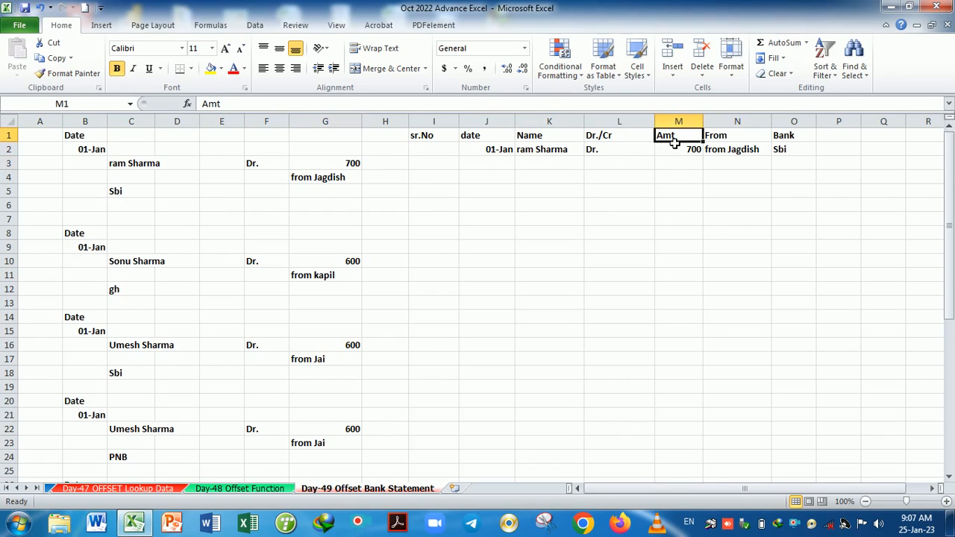
left_click(341, 183)
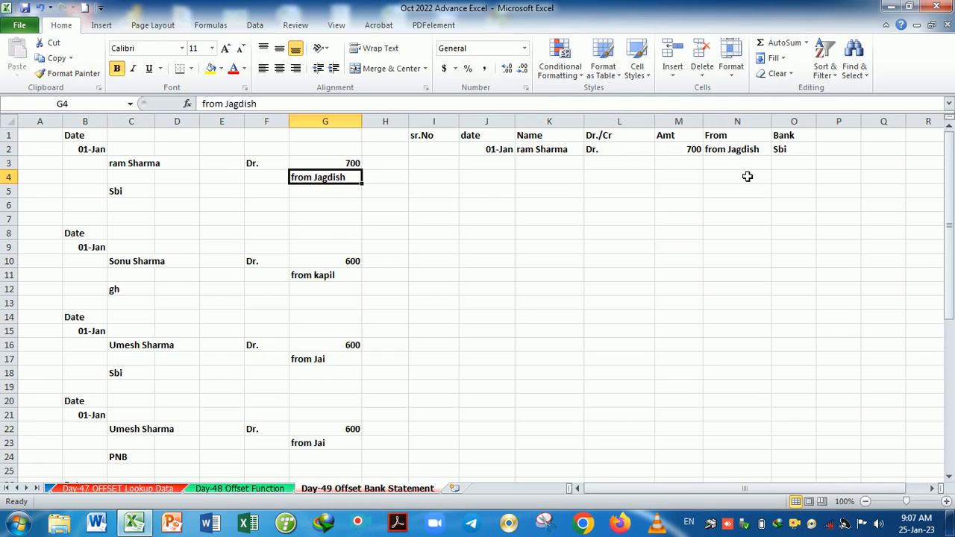
left_click(734, 140)
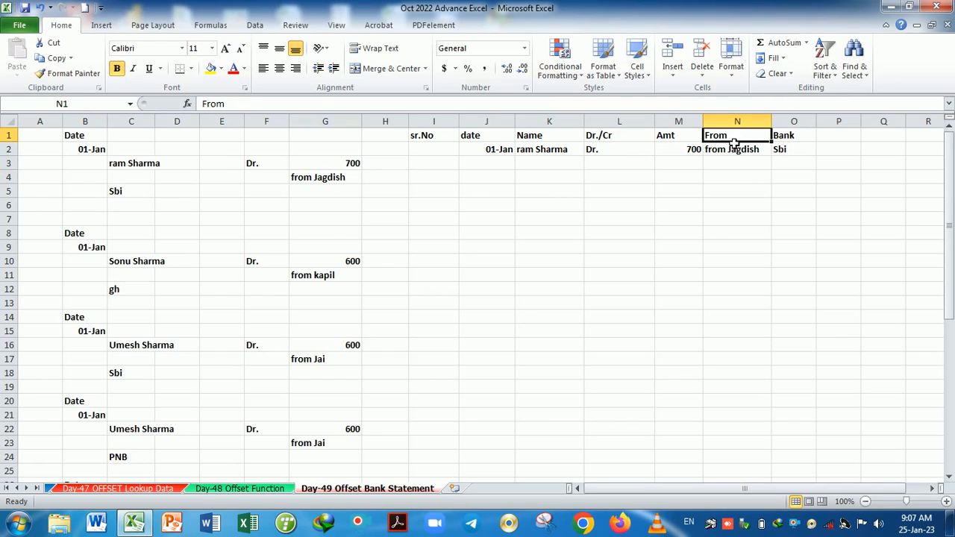
left_click(791, 139)
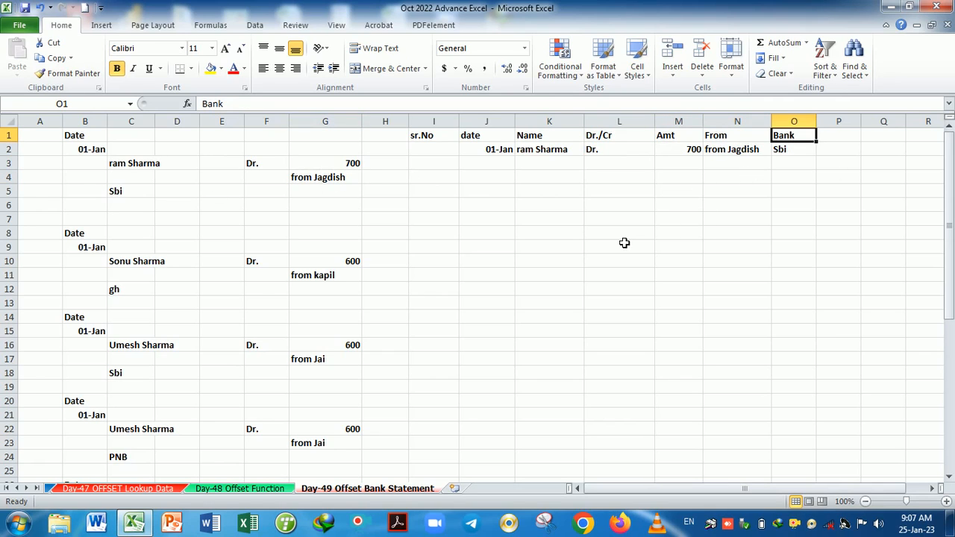
left_click_drag(493, 139, 786, 151)
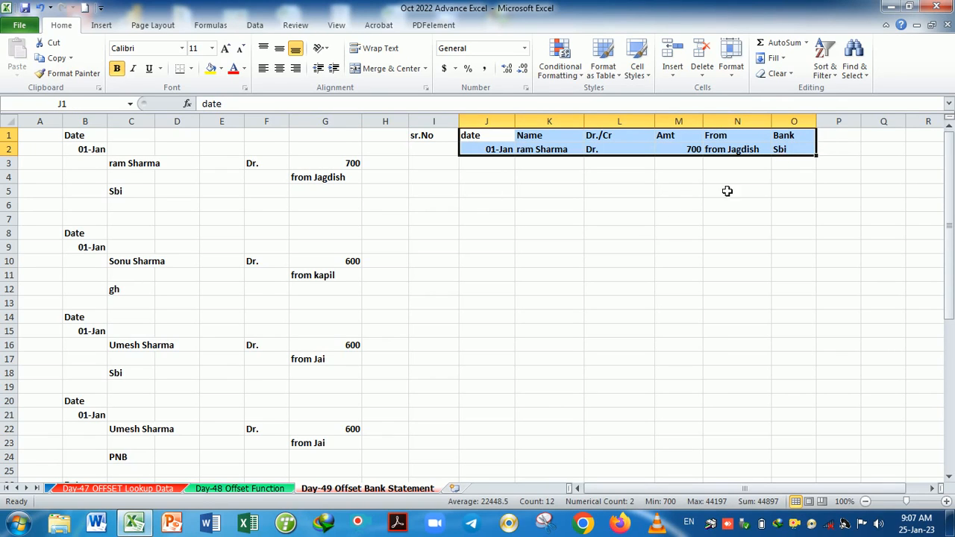
left_click(616, 206)
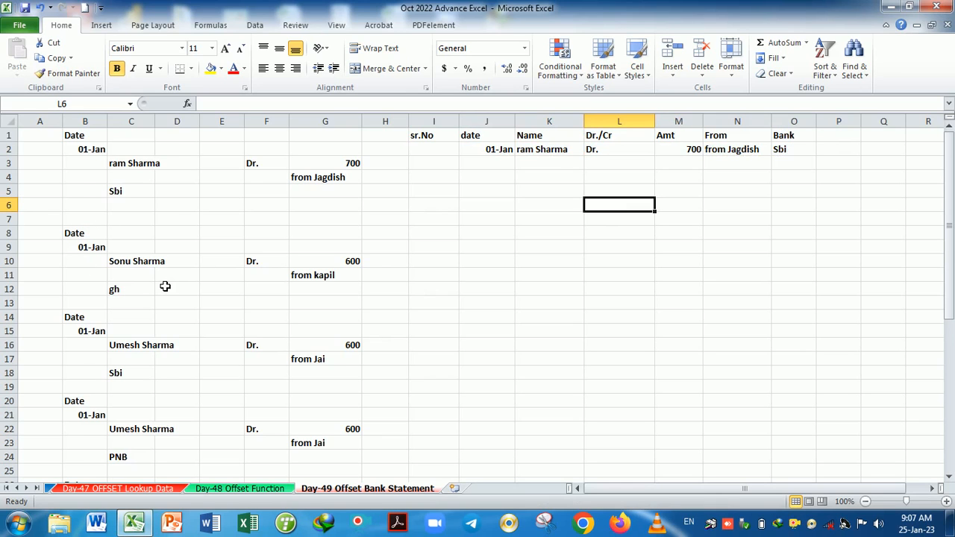
scroll(165, 286, "down", 5)
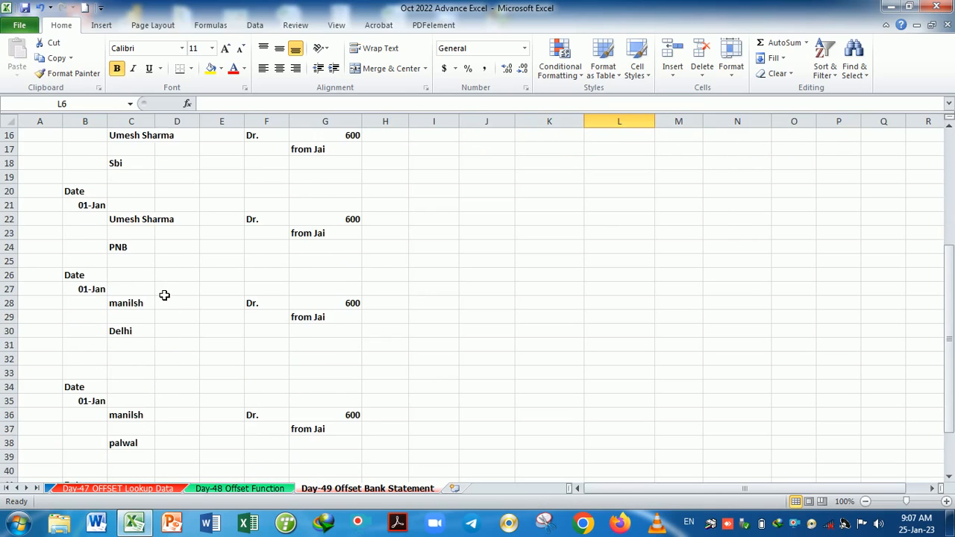
Clear the sample record values in J2:O2, keeping the headings in row 1
scroll(166, 298, "up", 5)
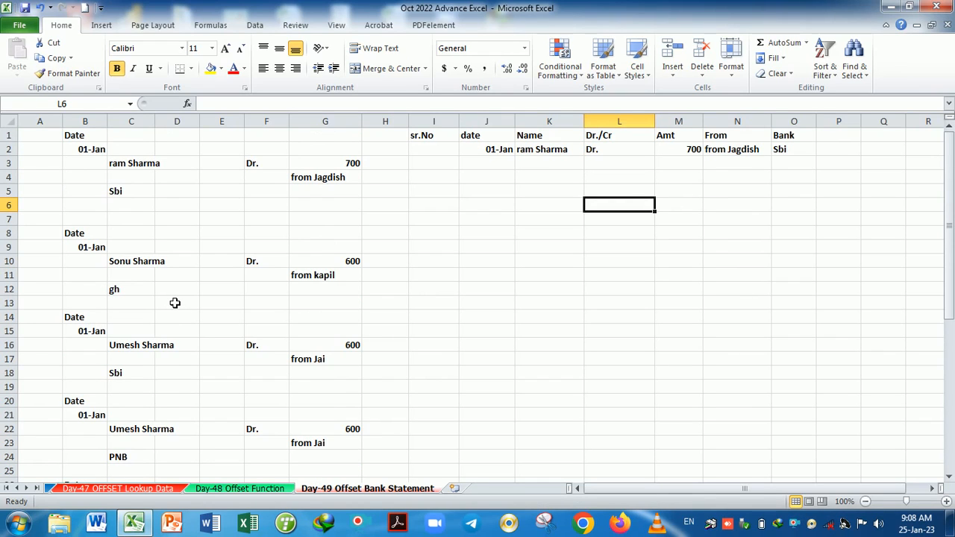
left_click_drag(493, 151, 810, 155)
key("Delete")
left_click(567, 235)
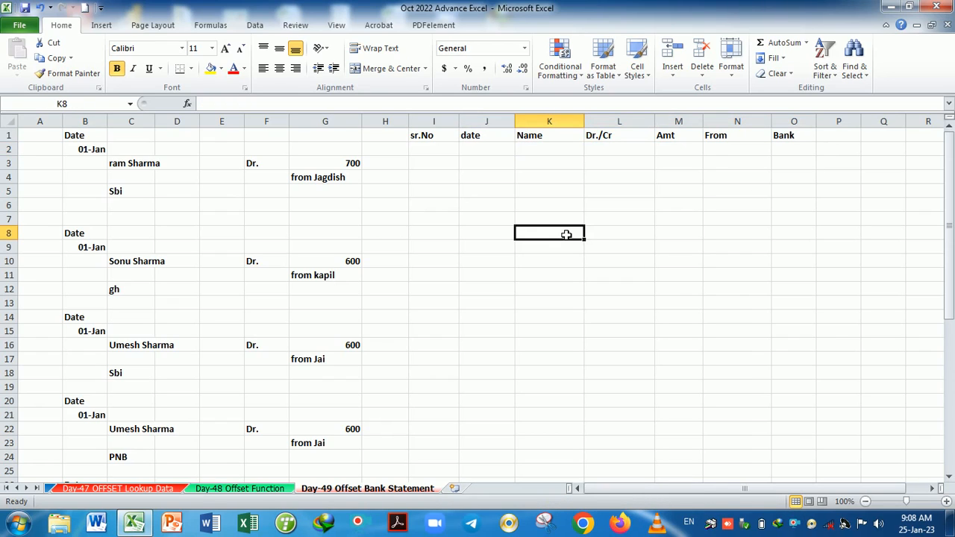
Enter =MATCH(I2,B2,0) in J2 under the date heading to look up the serial number against the first record's date cell
left_click(485, 153)
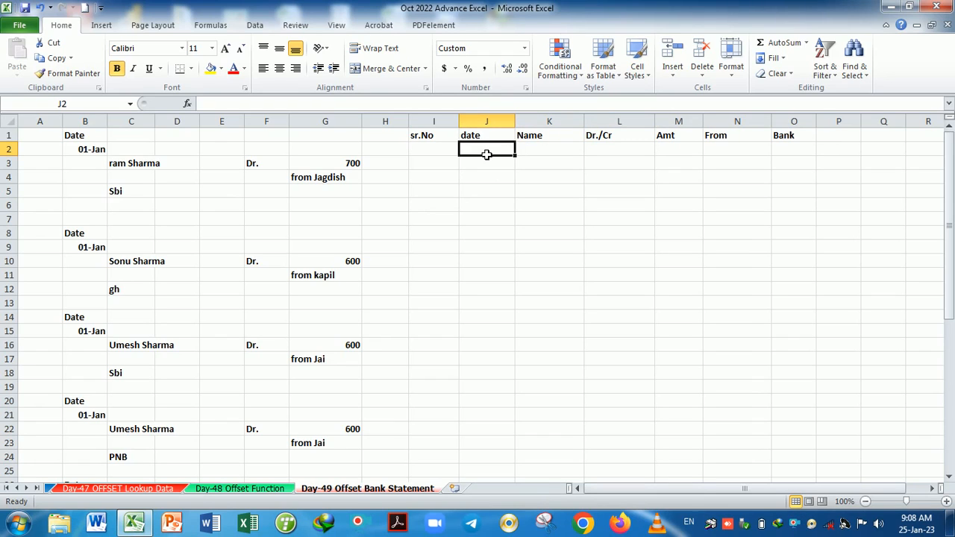
left_click(96, 166)
left_click(94, 152)
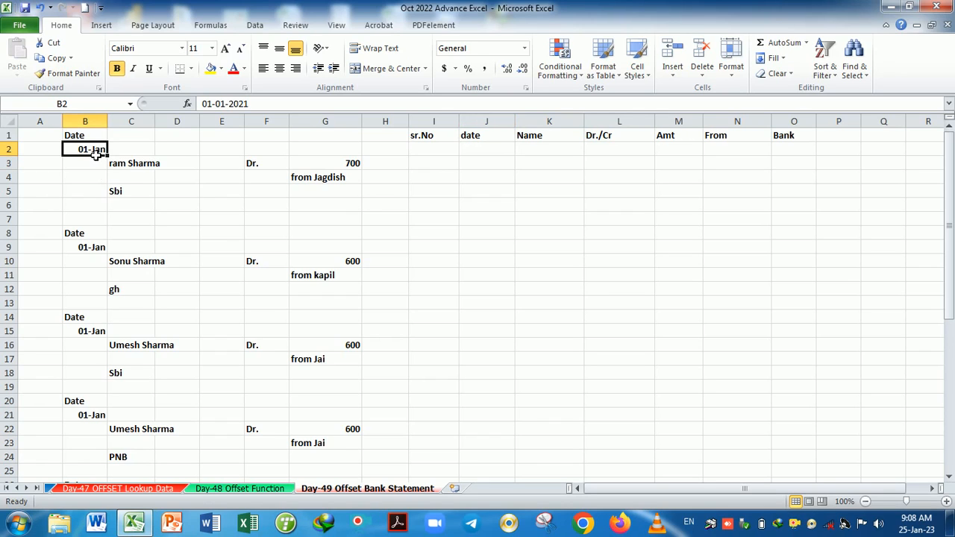
left_click(469, 151)
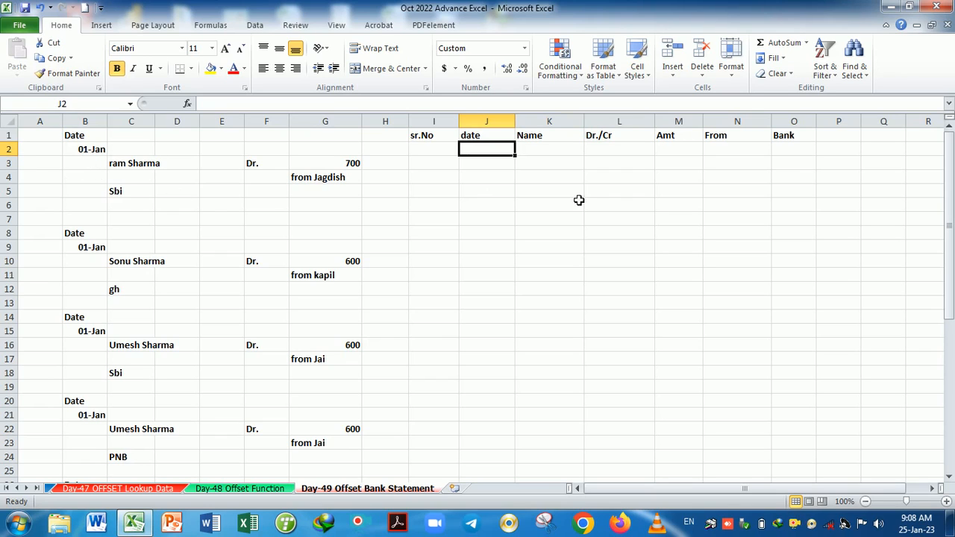
type("=mat")
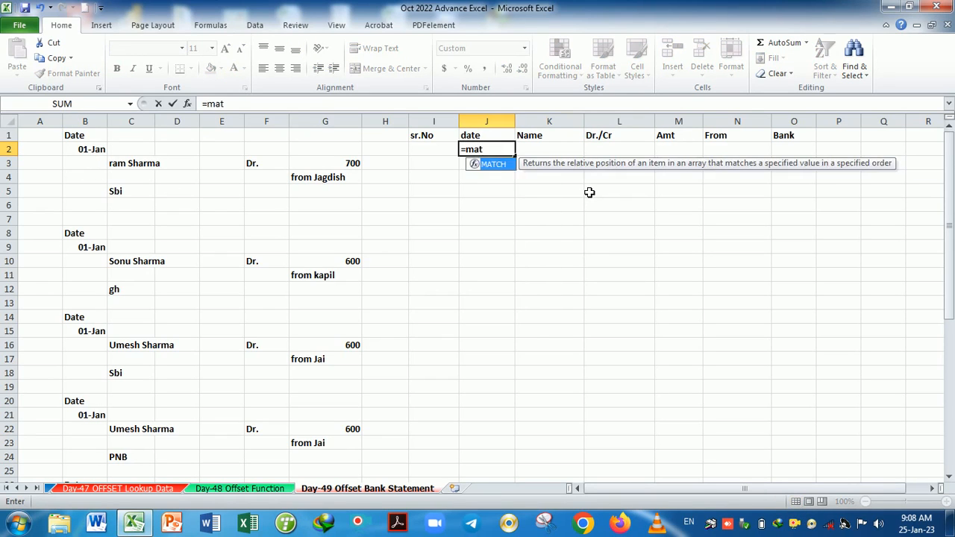
key("Tab")
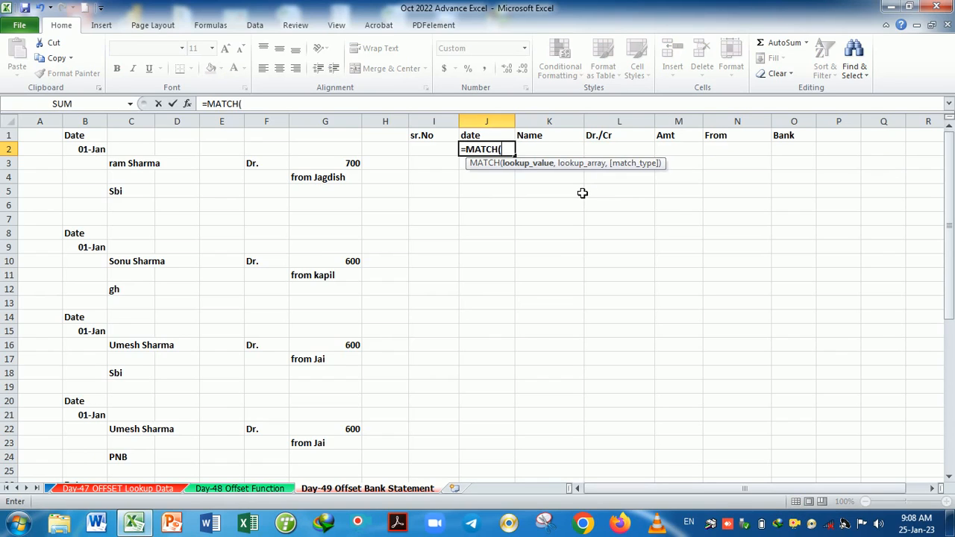
left_click(434, 155)
type(",")
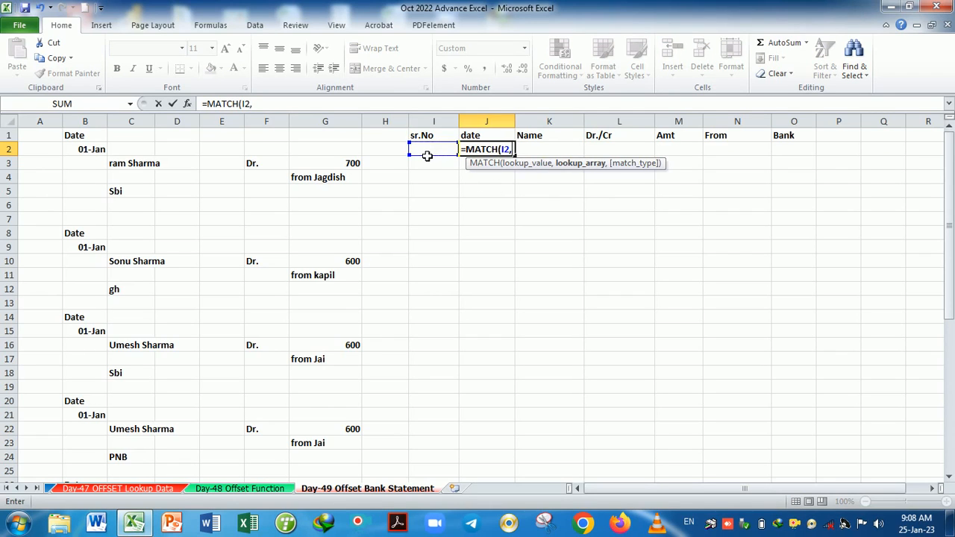
left_click(89, 155)
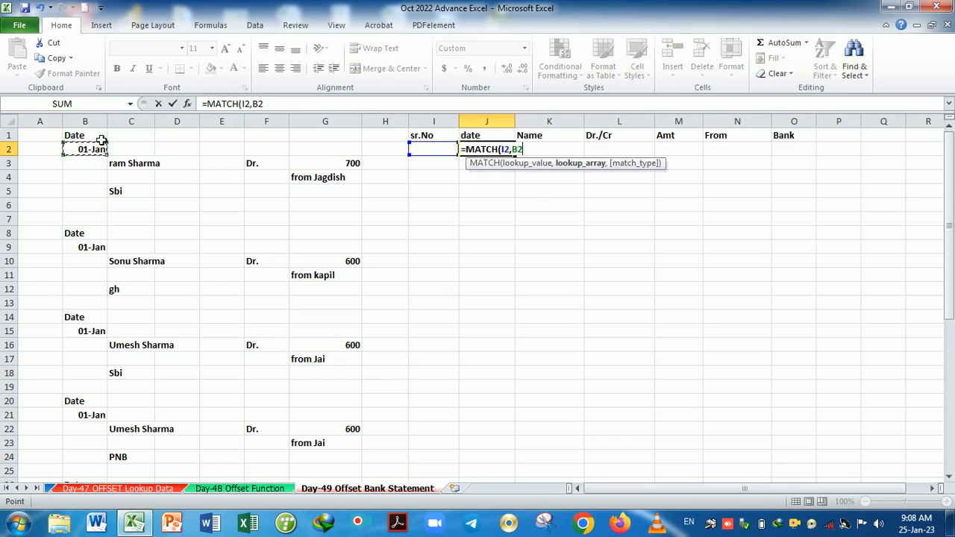
type(",")
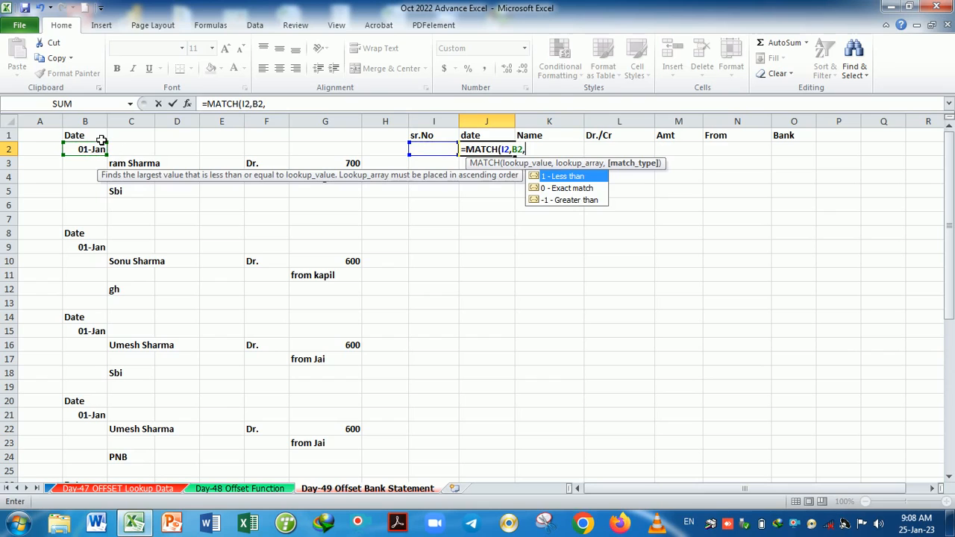
type("0")
key("Return")
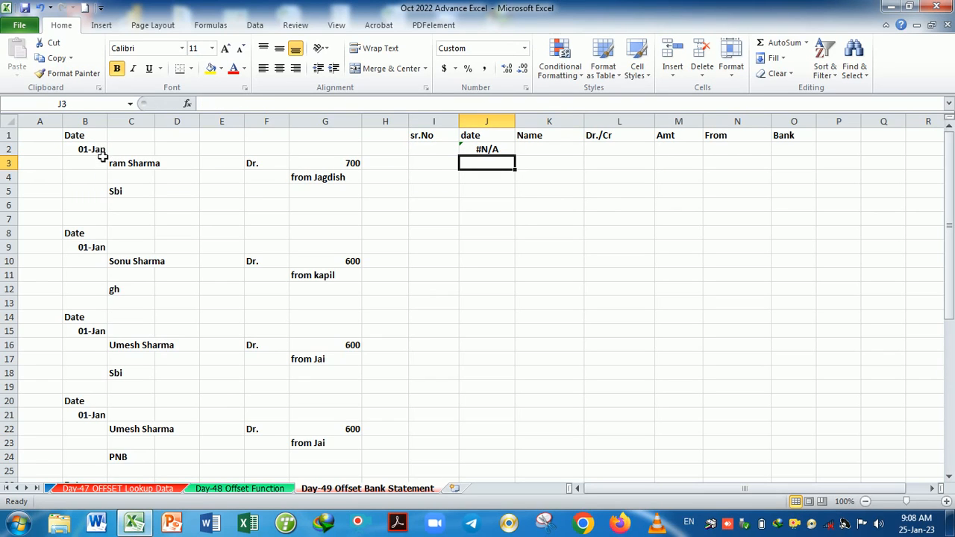
Enter 1 as the serial number in I2 and review the arguments of the MATCH formula in J2
left_click(441, 155)
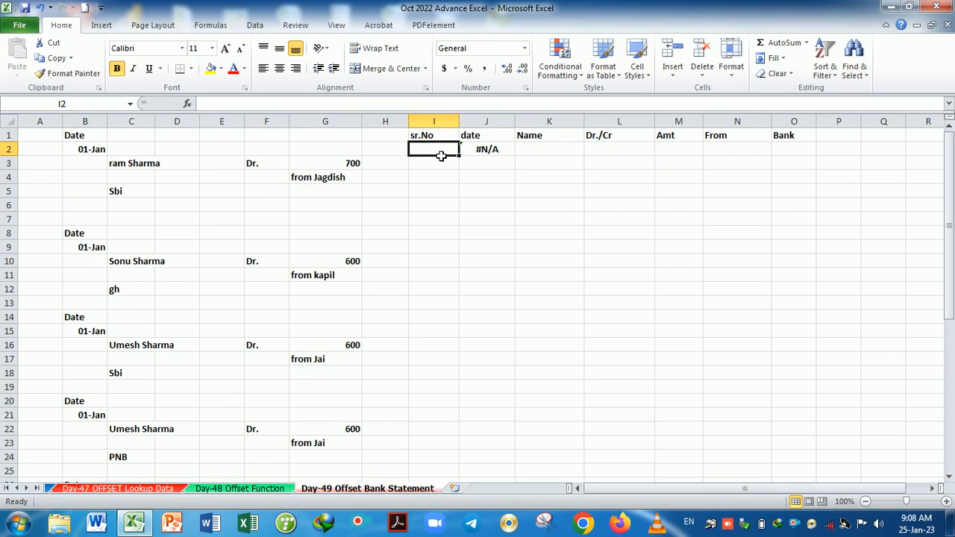
type("1")
key("Return")
left_click(487, 181)
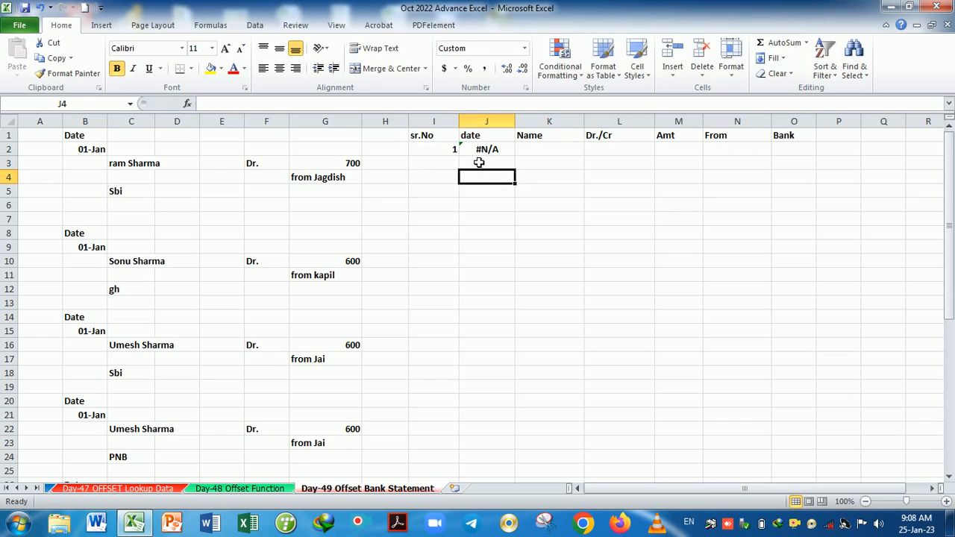
double_click(491, 153)
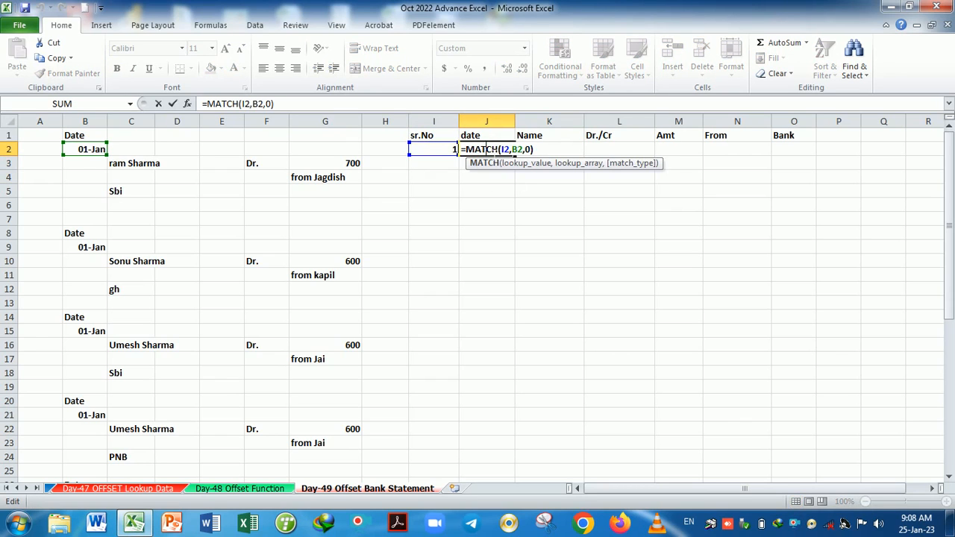
key("Return")
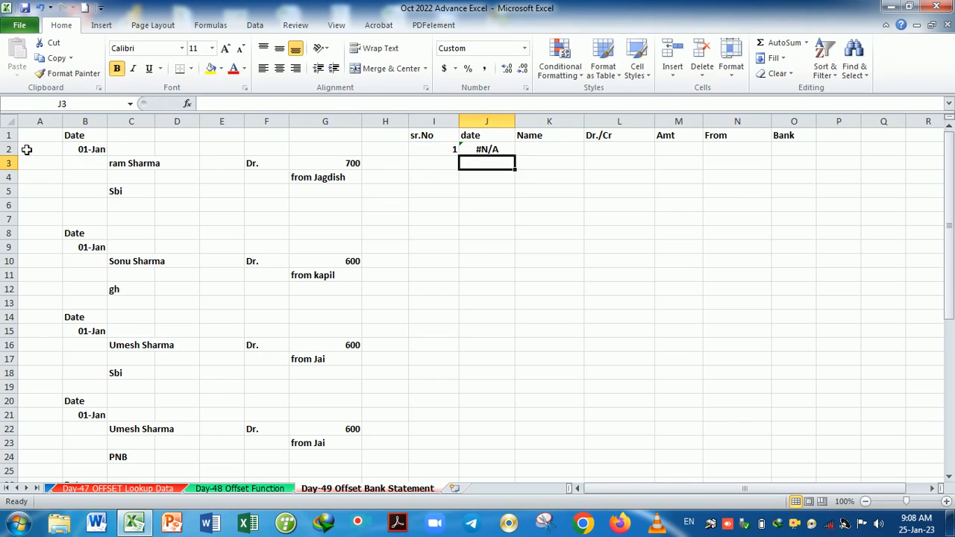
Copy the first record's date from B2 into I2 as the lookup value for the MATCH formula
left_click(84, 152)
key("ctrl+c")
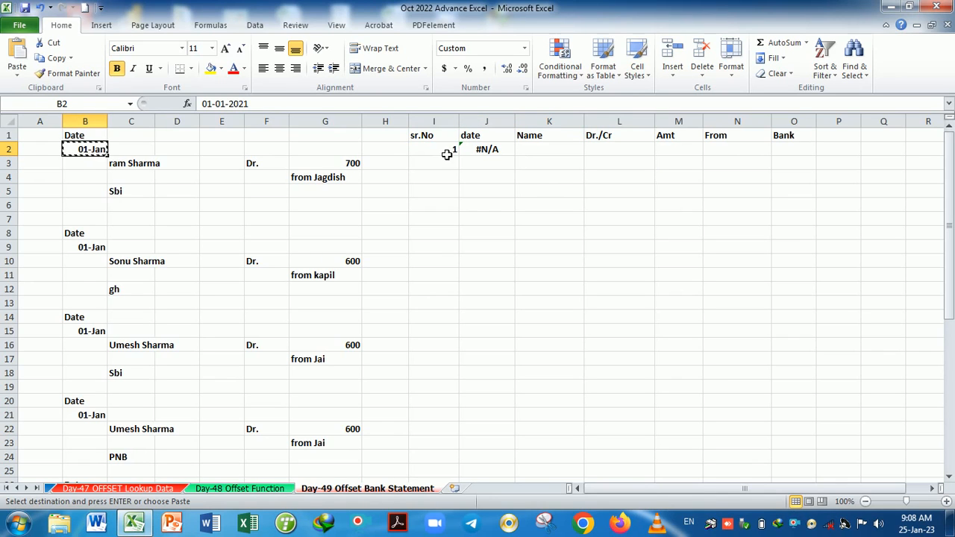
left_click(446, 153)
key("Return")
left_click(526, 180)
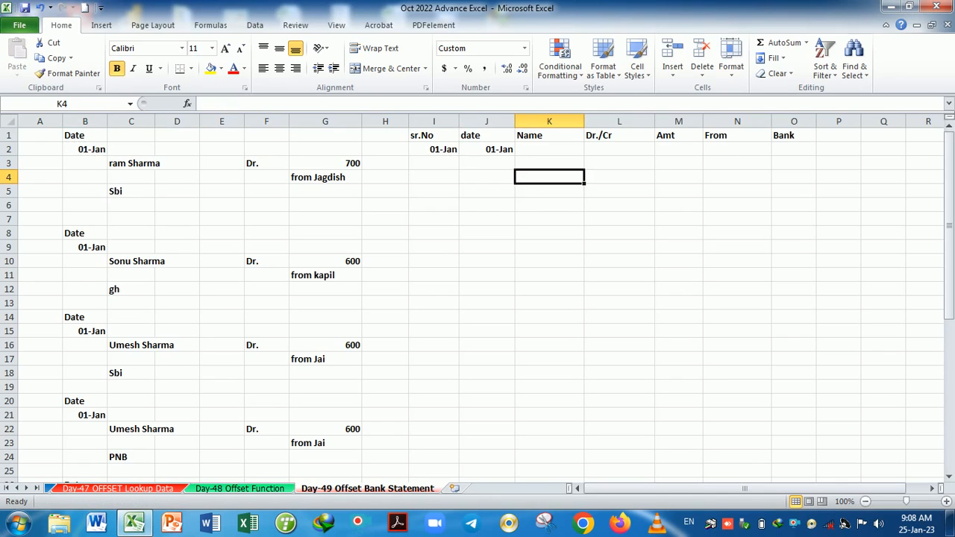
Review the MATCH formula in J2, set that cell's number format to General, and compare it with the date in B2
left_click(480, 153)
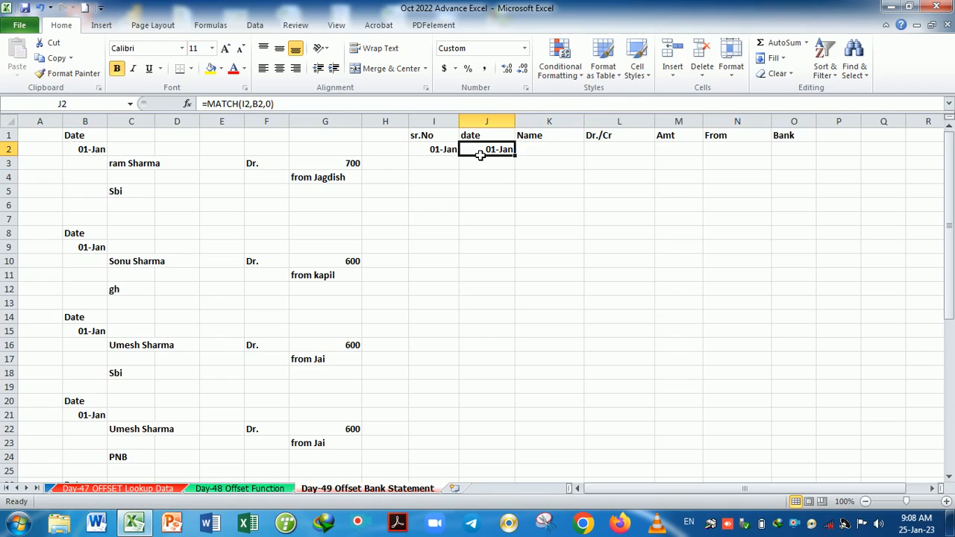
left_click(479, 179)
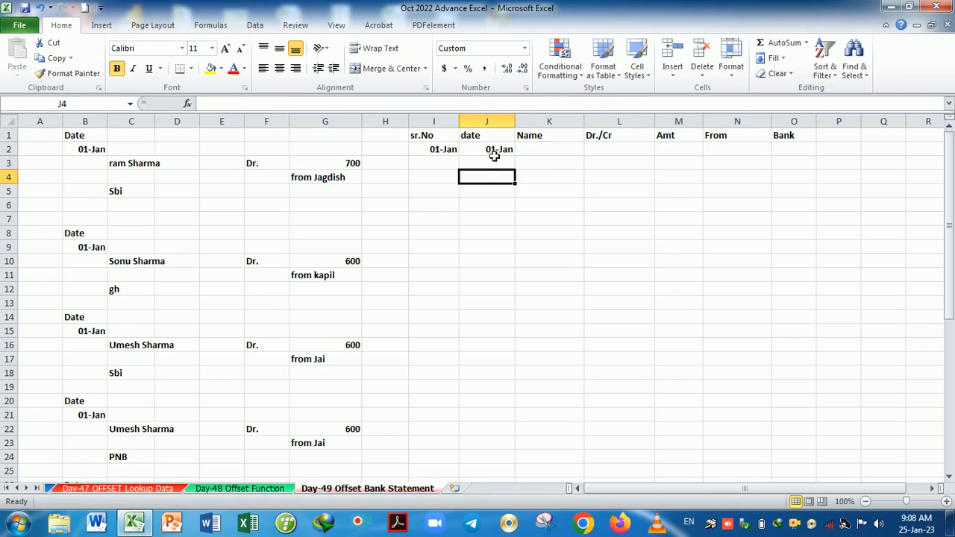
double_click(495, 152)
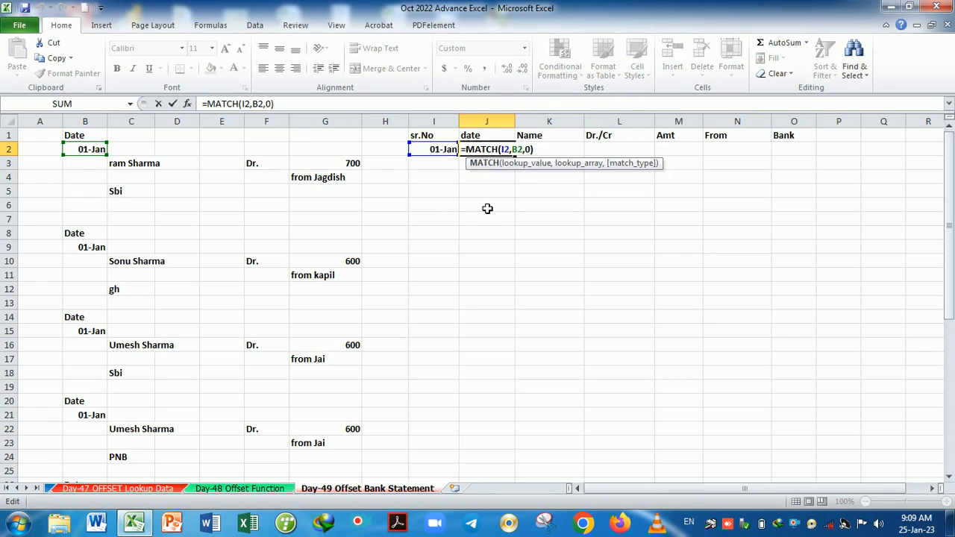
key("Return")
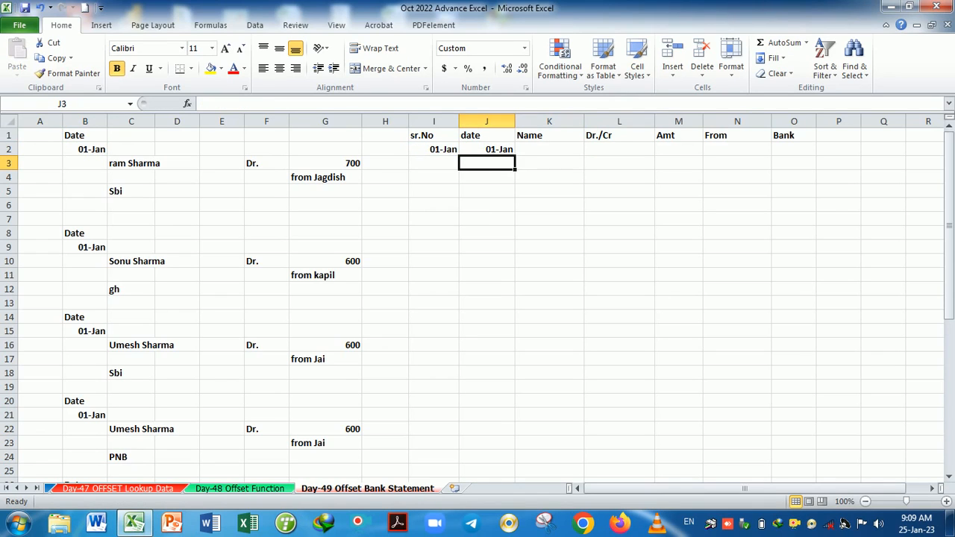
left_click(489, 153)
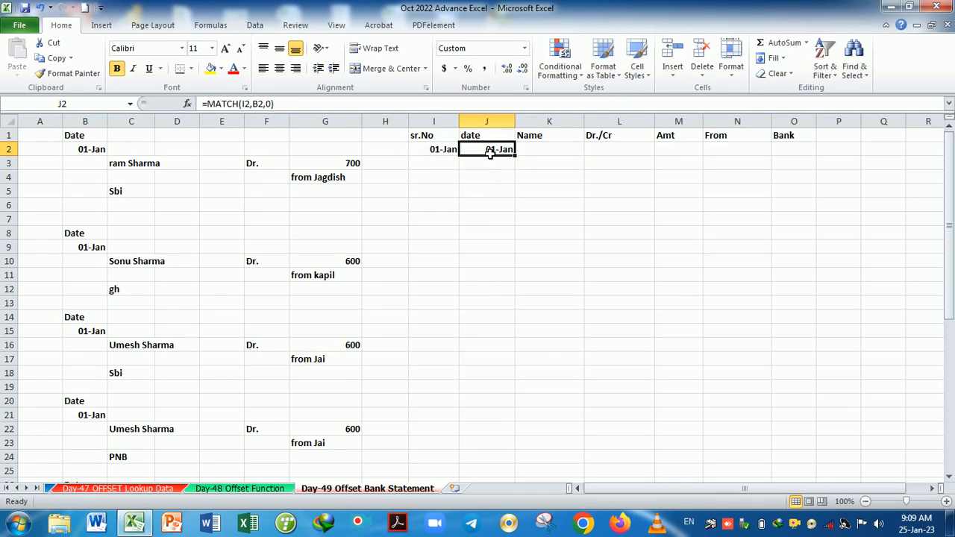
key("ctrl+shift+asciitilde")
left_click(496, 191)
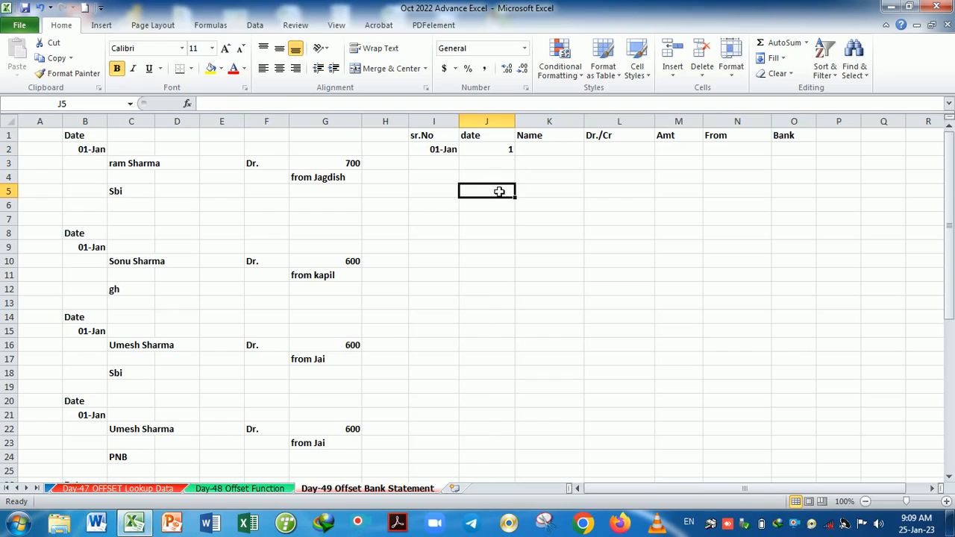
left_click(505, 154)
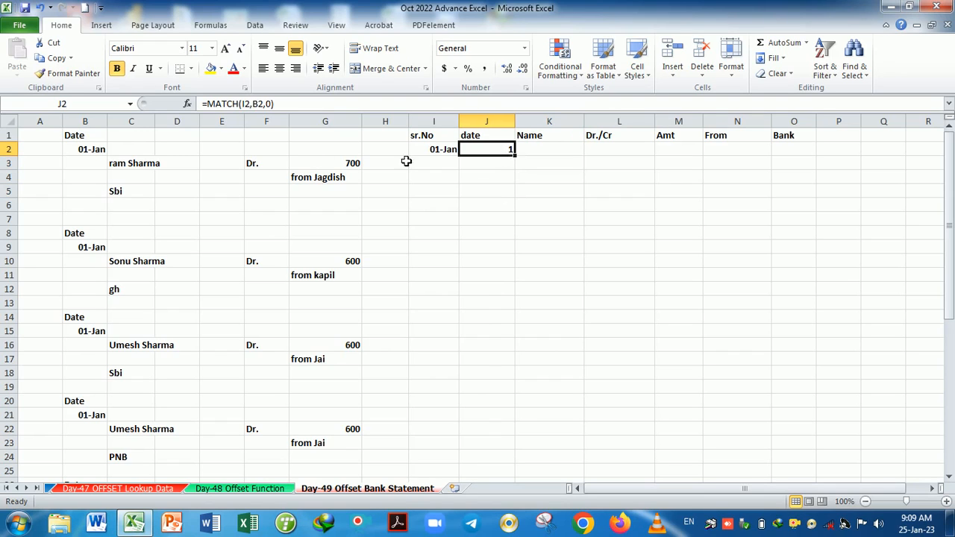
left_click(88, 151)
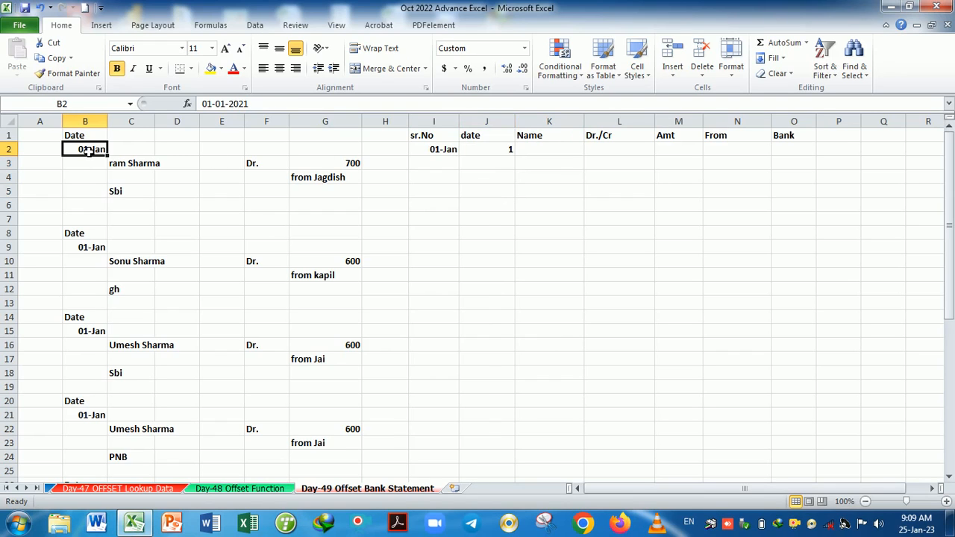
Delete the trial lookup date from I2 and the MATCH formula from J2
left_click(445, 150)
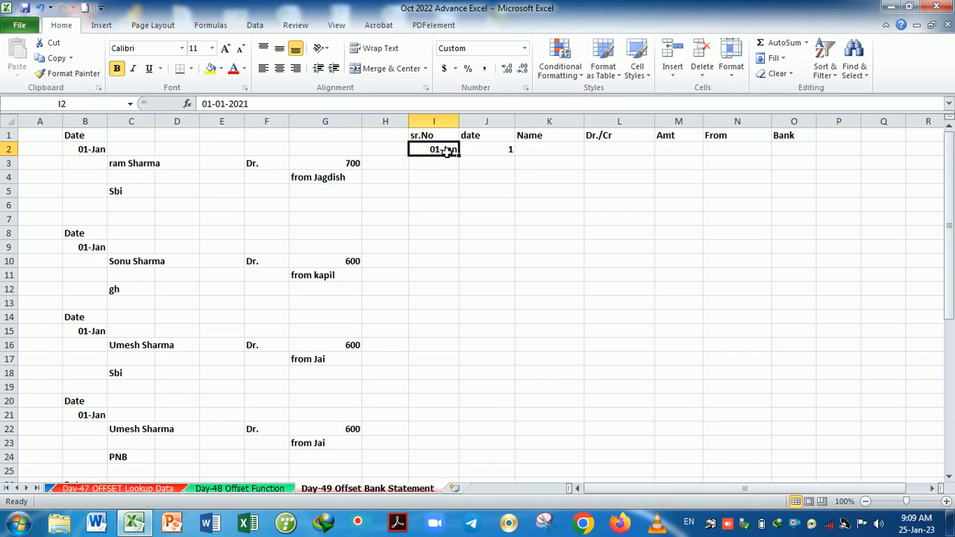
key("Delete")
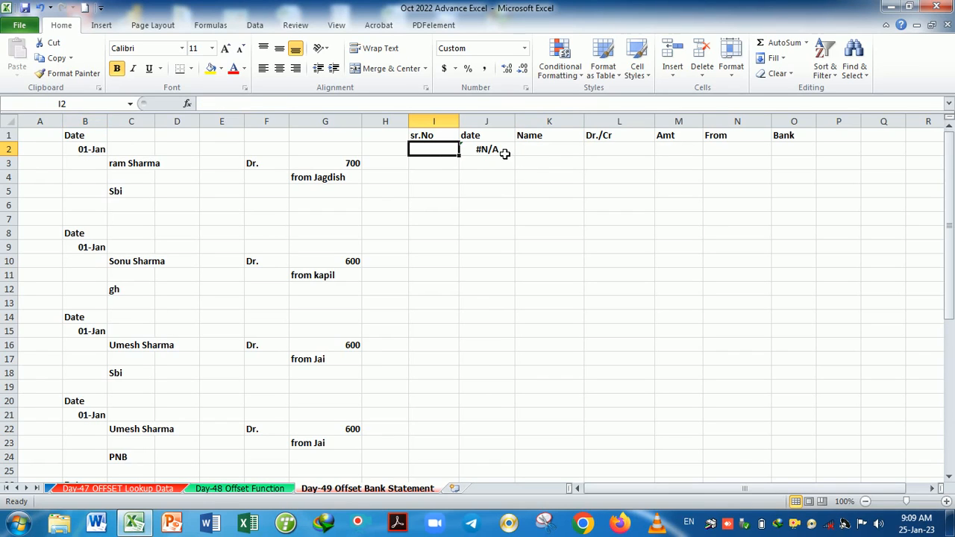
left_click(495, 150)
key("Delete")
left_click(505, 203)
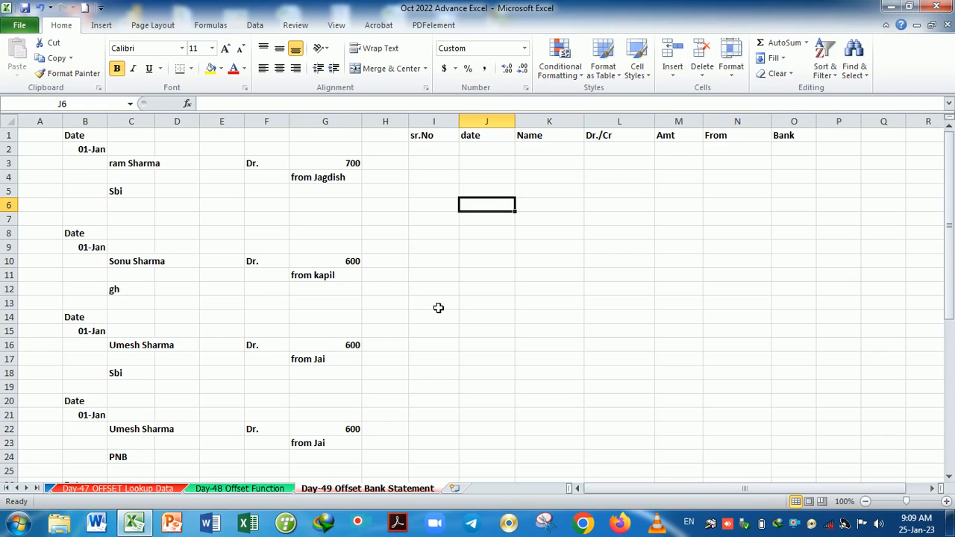
Enter a formula in A1 that counts the adjacent Date label within its own range, =COUNTIF(B1:B1,B1)
scroll(91, 218, "up", 1, "ctrl")
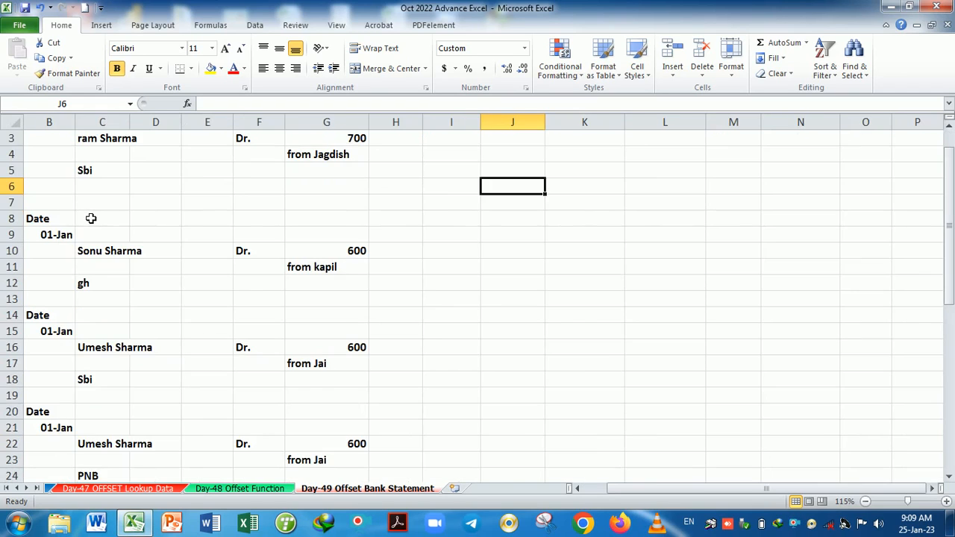
scroll(176, 243, "up", 1)
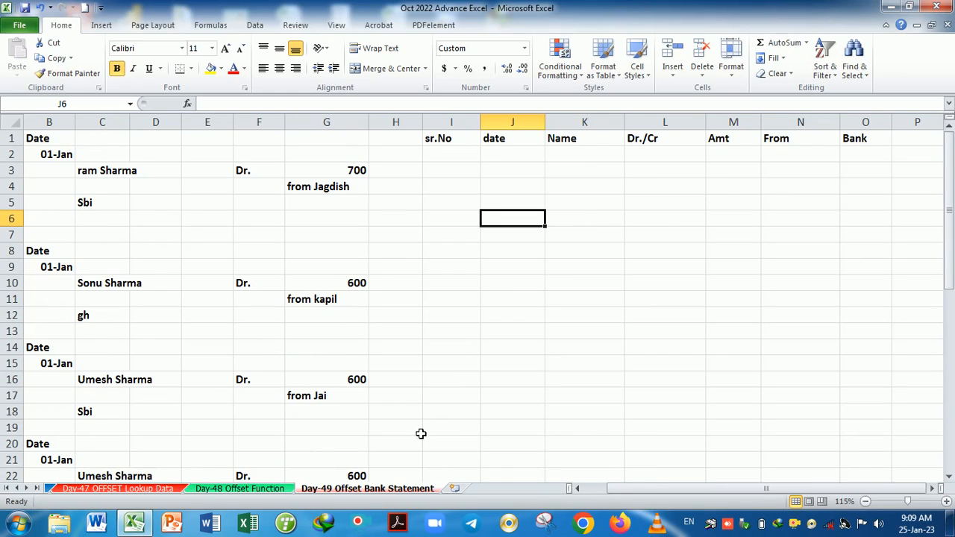
left_click_drag(650, 490, 500, 495)
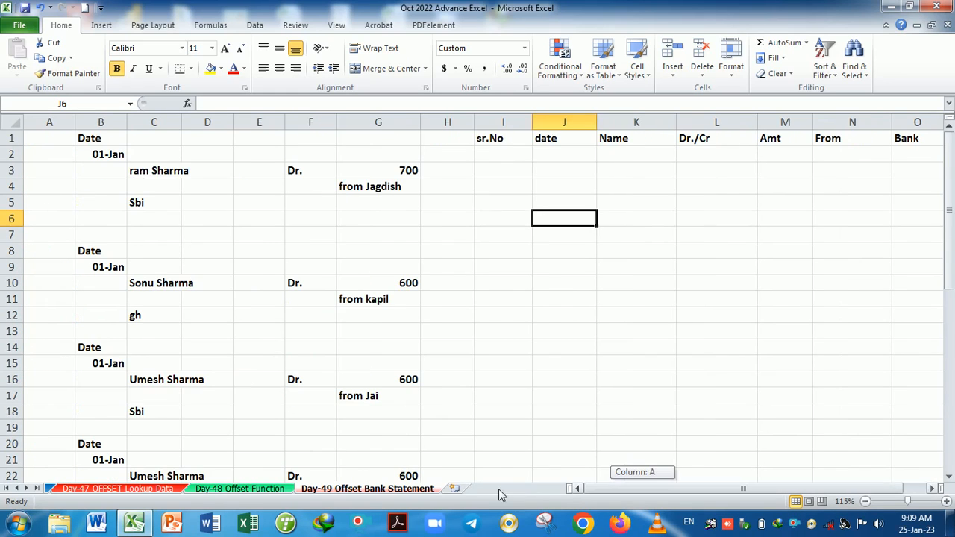
left_click(57, 142)
type("=count")
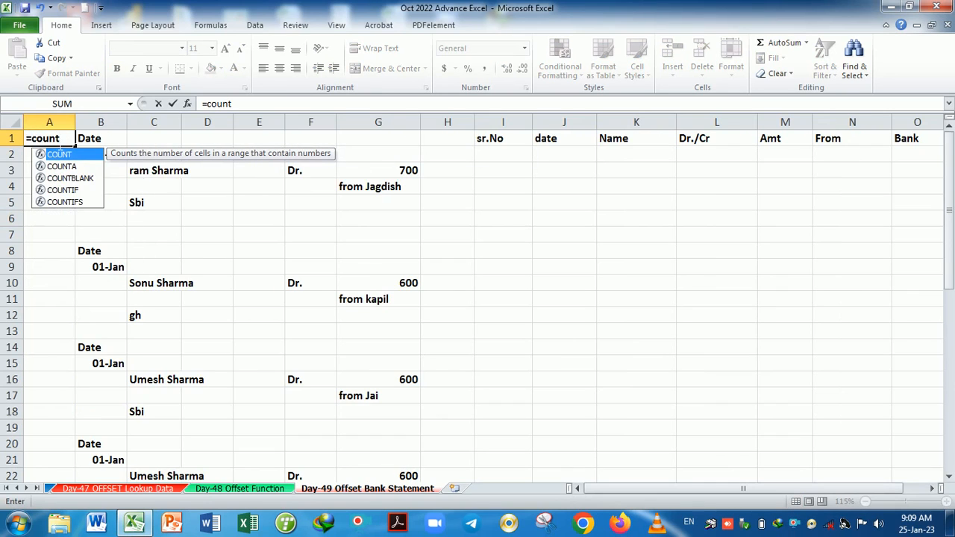
key("Down")
key("Down")
key("Down")
key("Tab")
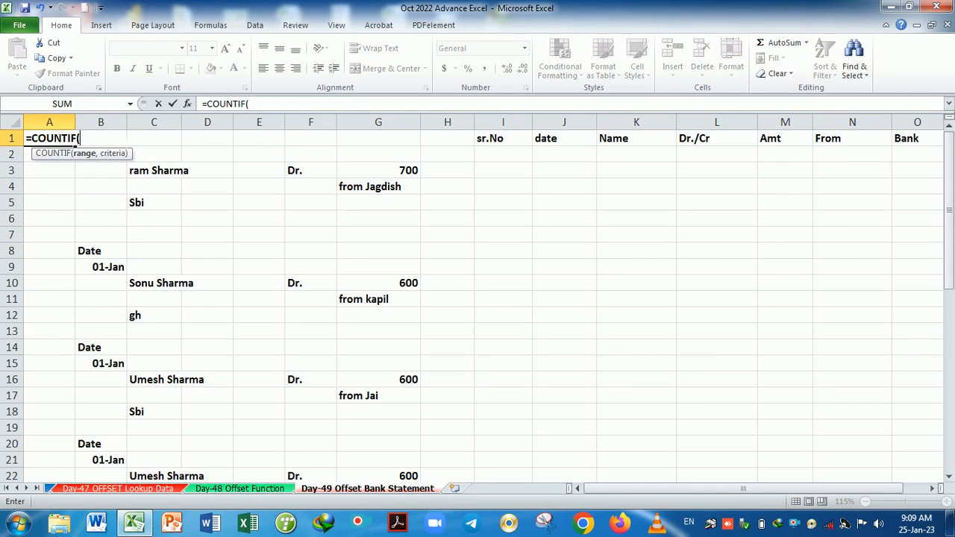
key("Right")
key("F8")
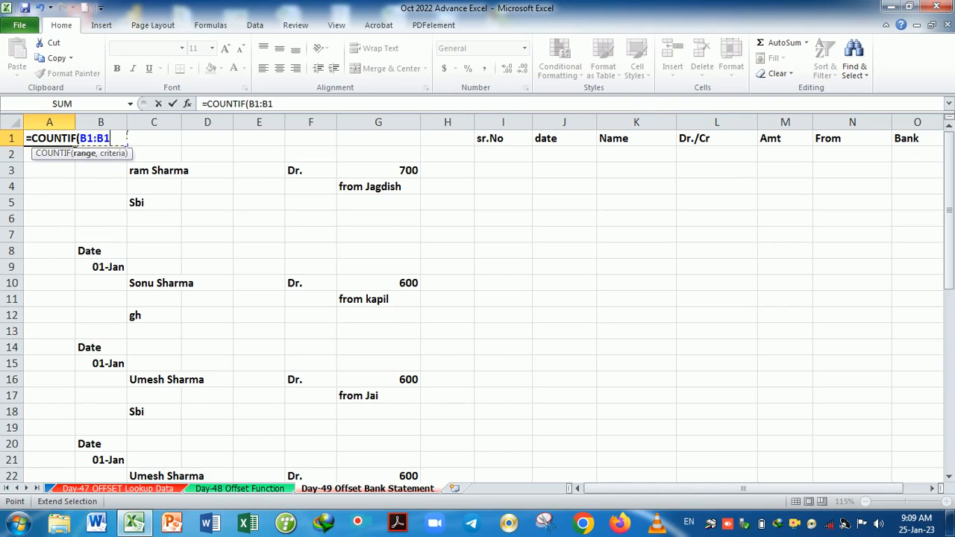
type(",")
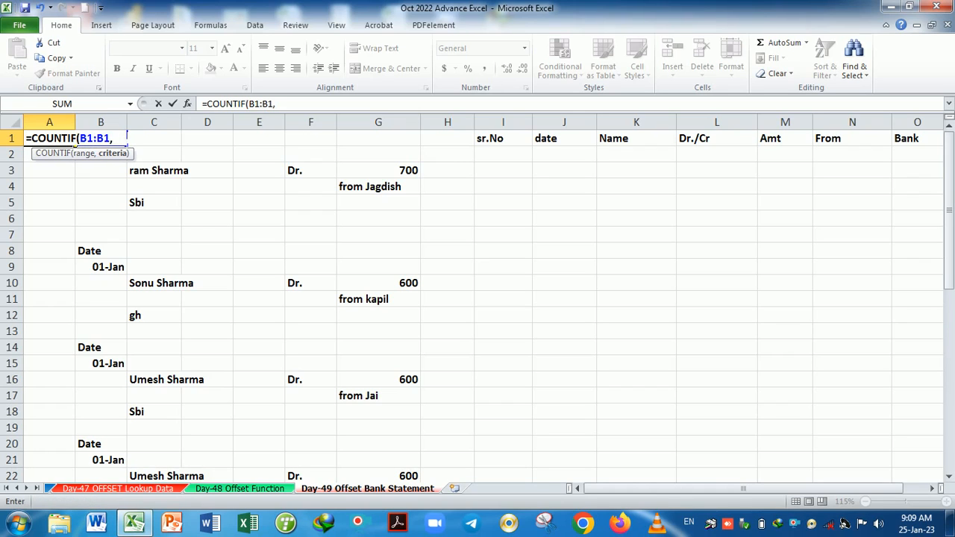
key("Right")
type(")")
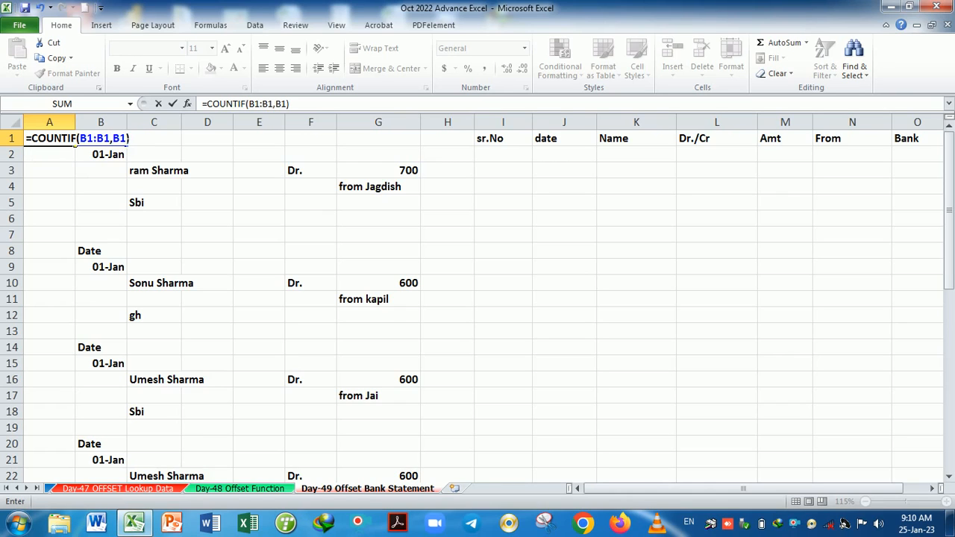
key("Return")
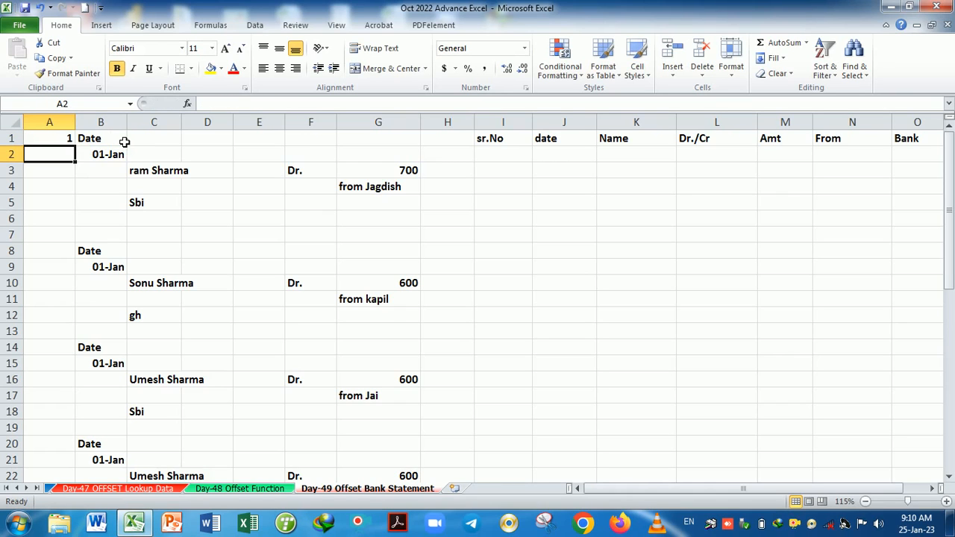
Fill the COUNTIF formula from A1 down column A to row 45, alongside the statement records
left_click(56, 143)
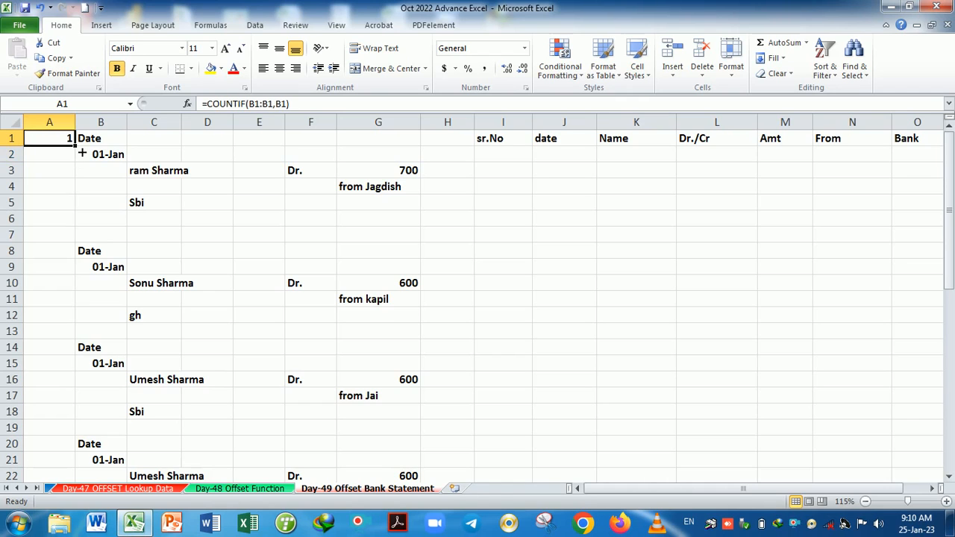
left_click_drag(75, 148, 76, 390)
left_click(72, 140)
scroll(82, 313, "up", 10)
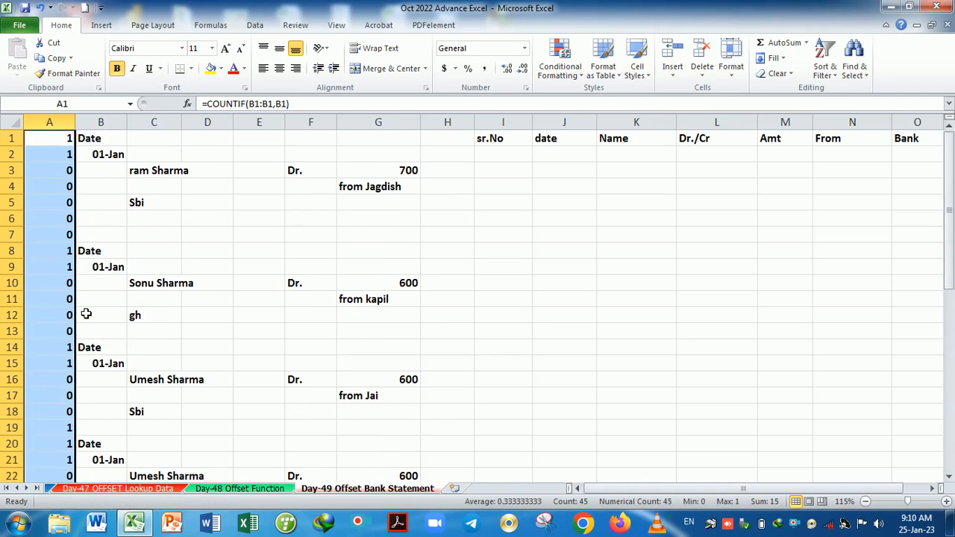
Make the start of the counting range in A1 absolute so the formula reads =COUNTIF($B$1:B1,B1)
double_click(57, 140)
left_click(89, 140)
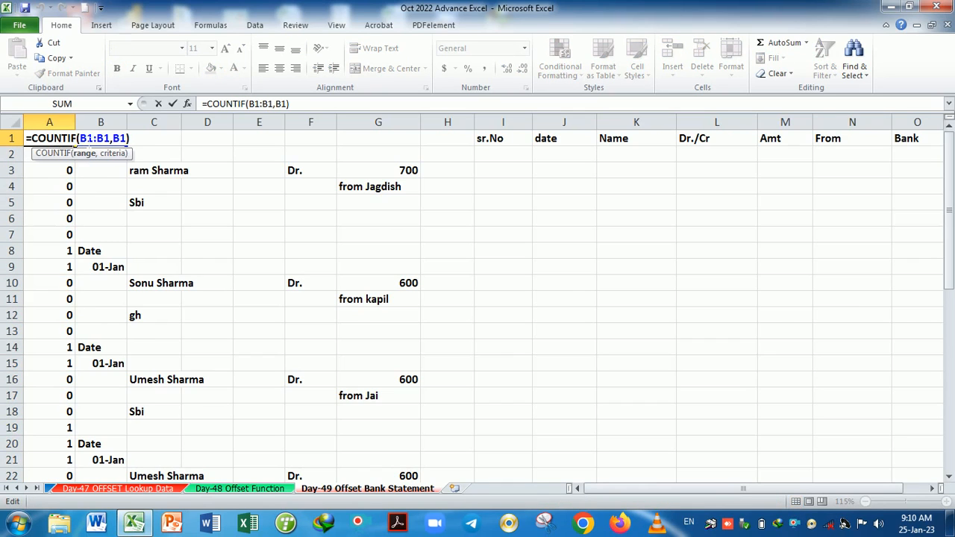
key("F4")
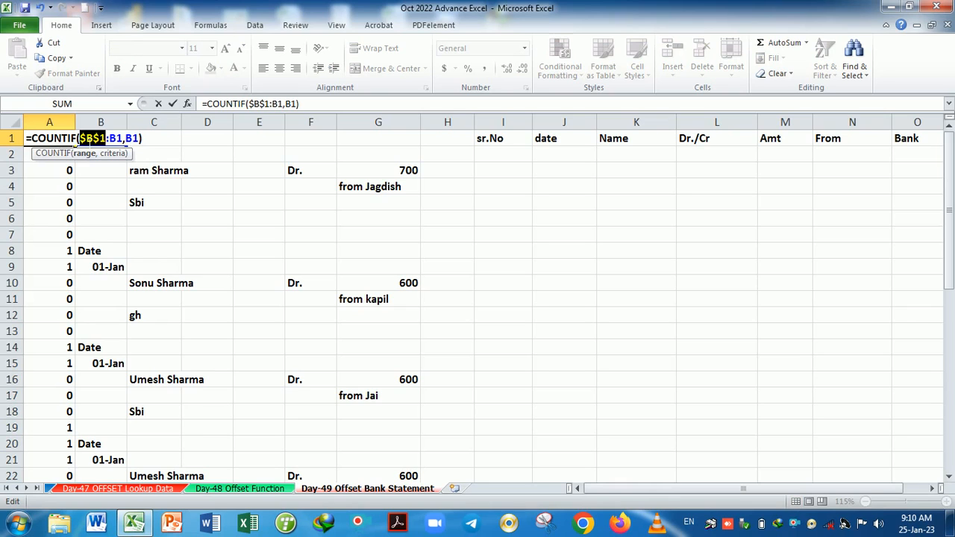
key("Return")
key("Up")
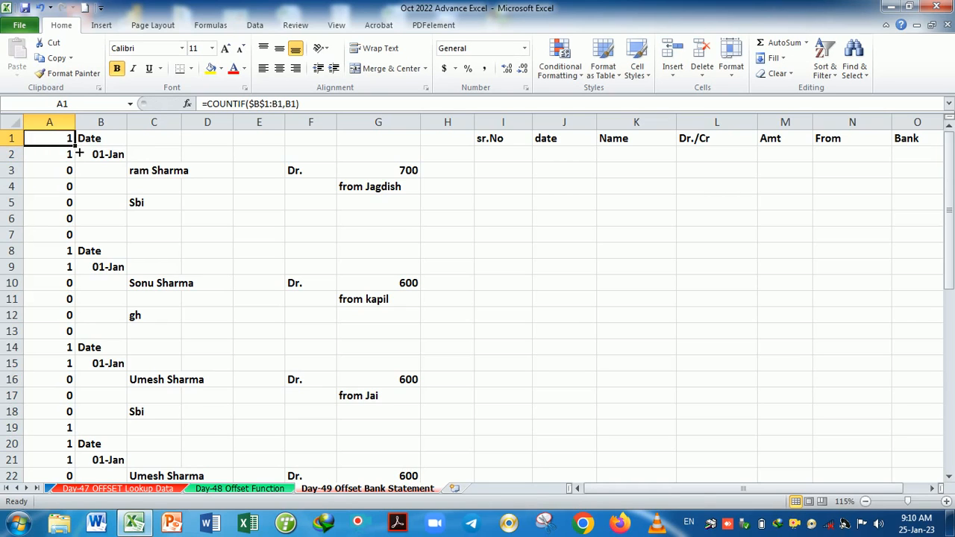
Fill the revised running-count formula from A1 down column A to row 45
double_click(77, 150)
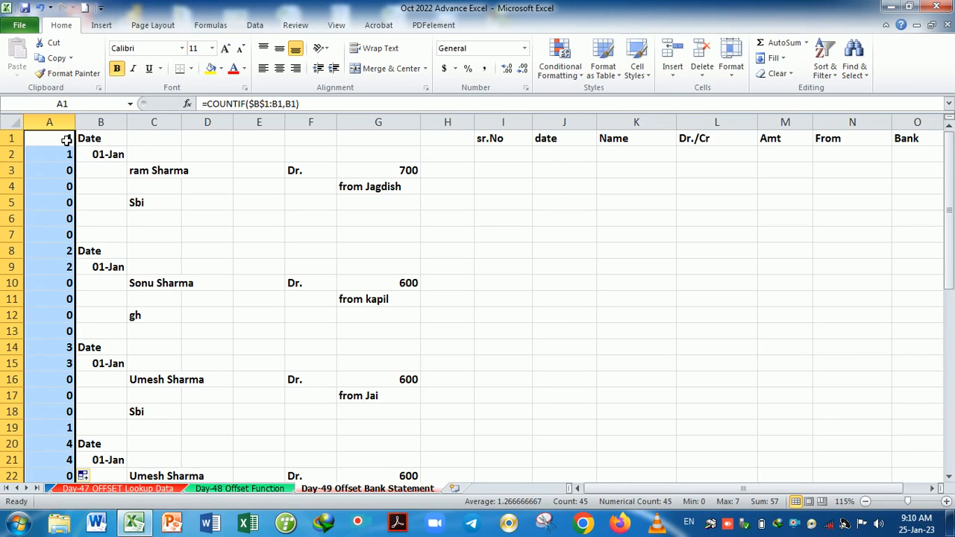
left_click(66, 142)
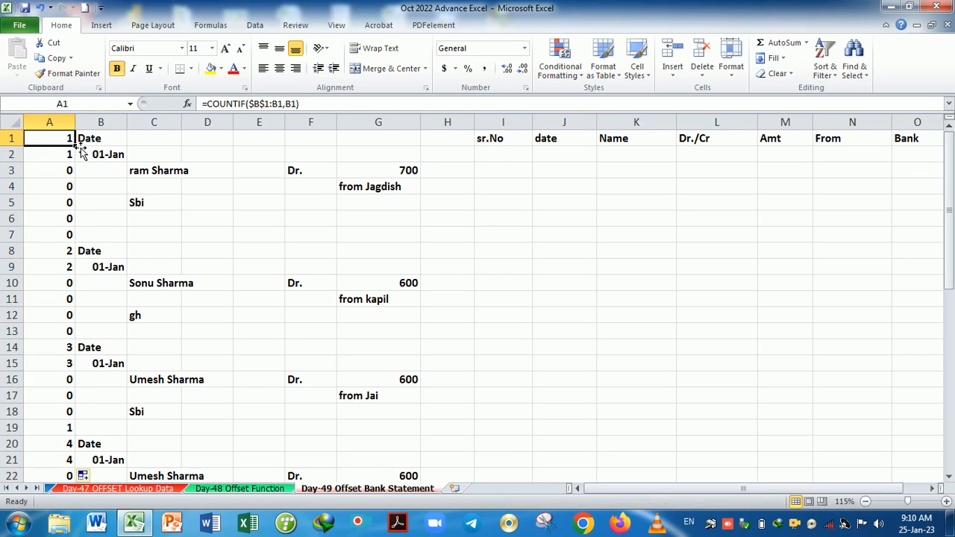
left_click_drag(81, 154, 79, 456)
scroll(86, 319, "up", 6)
scroll(86, 319, "up", 2)
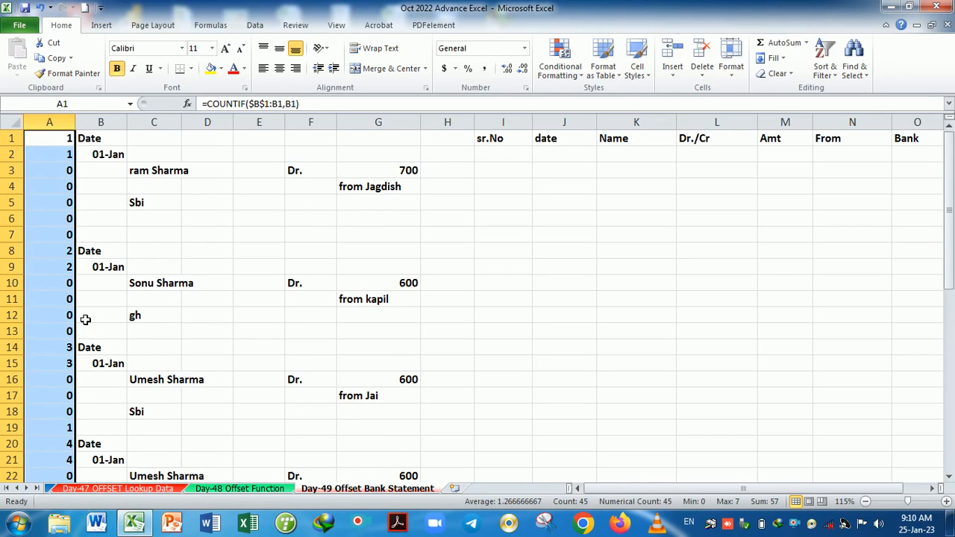
Compare the counts in column A beside the Date labels in rows 1 and 8 with those on the other record rows
left_click(67, 254)
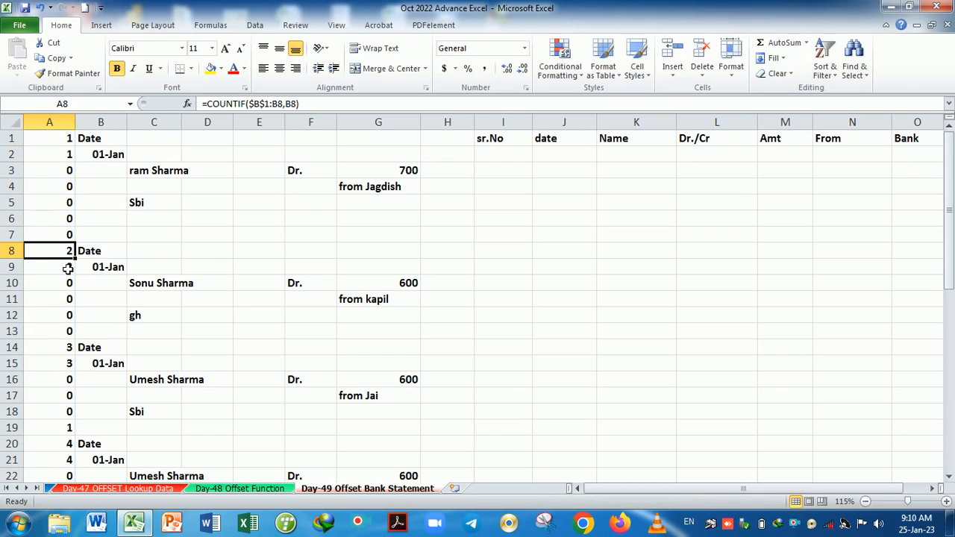
left_click(67, 269)
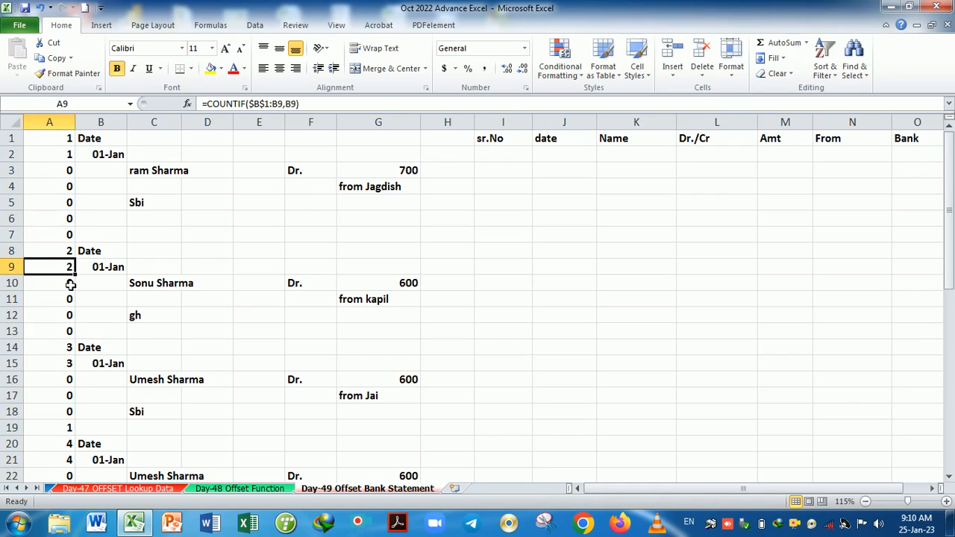
left_click_drag(68, 284, 71, 337)
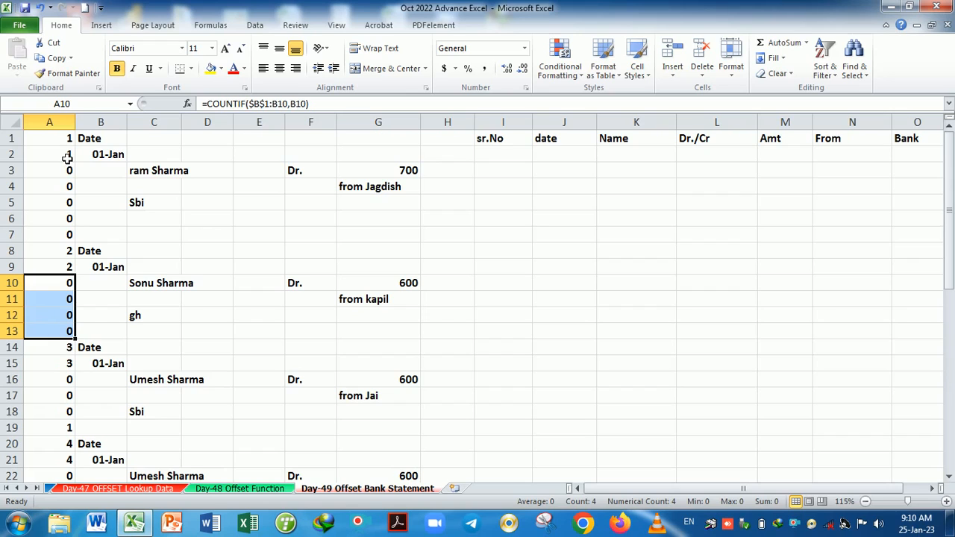
left_click_drag(65, 142, 84, 144)
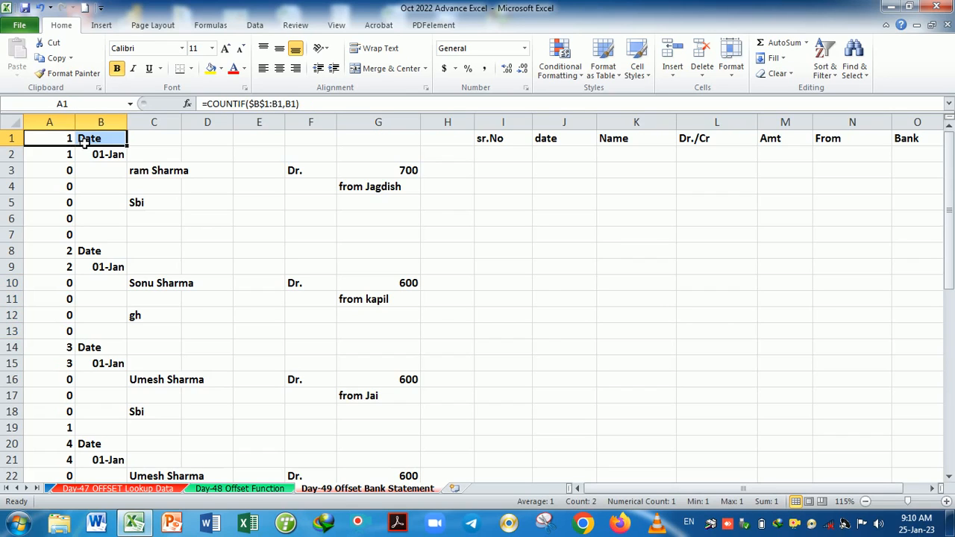
left_click_drag(64, 251, 84, 255)
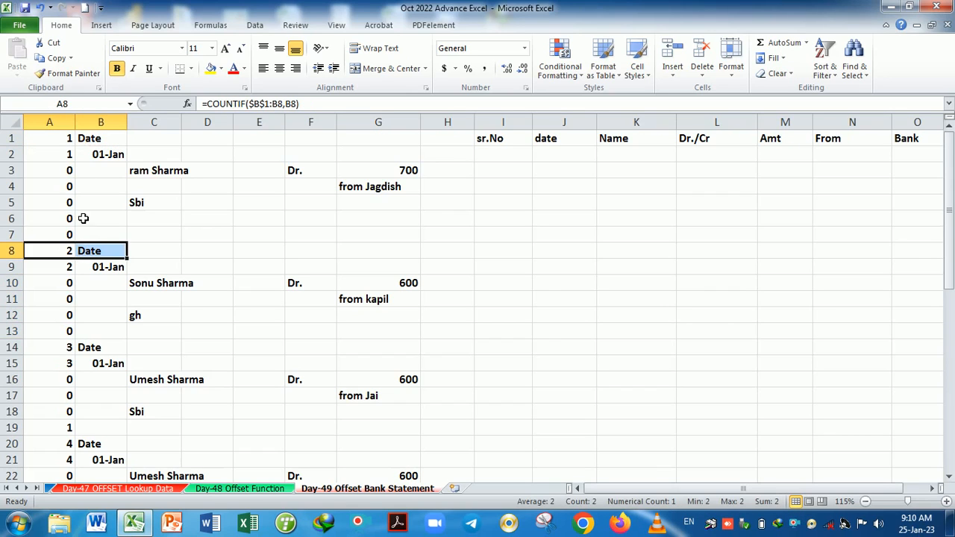
left_click_drag(70, 155, 69, 236)
Wrap the COUNTIF in A1 in an IF that tests B1="Date" and uses the count as its true value
left_click(66, 144)
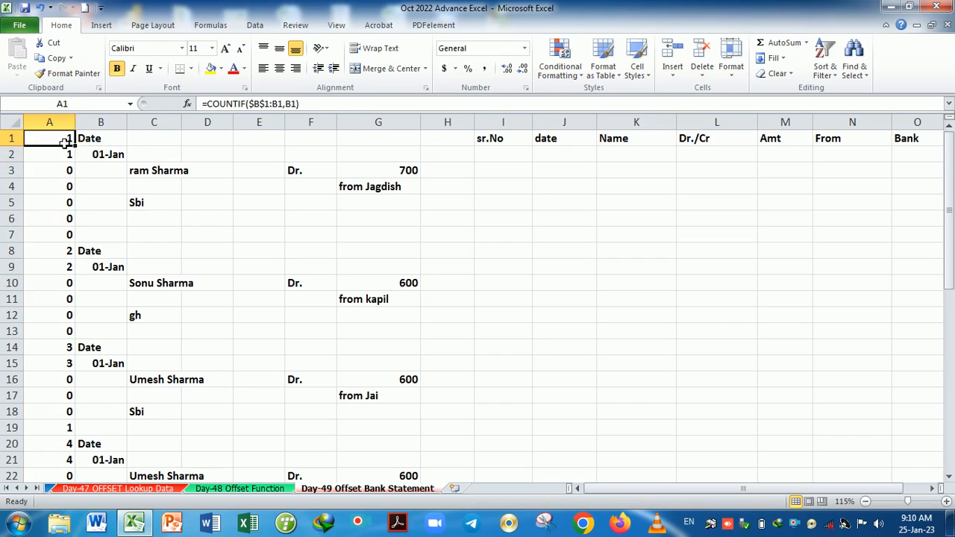
double_click(66, 141)
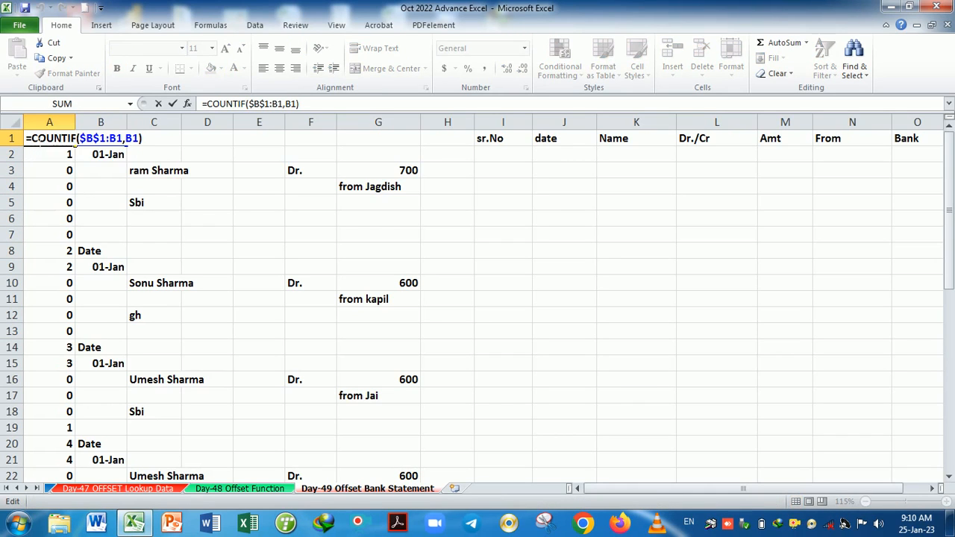
type("IF(")
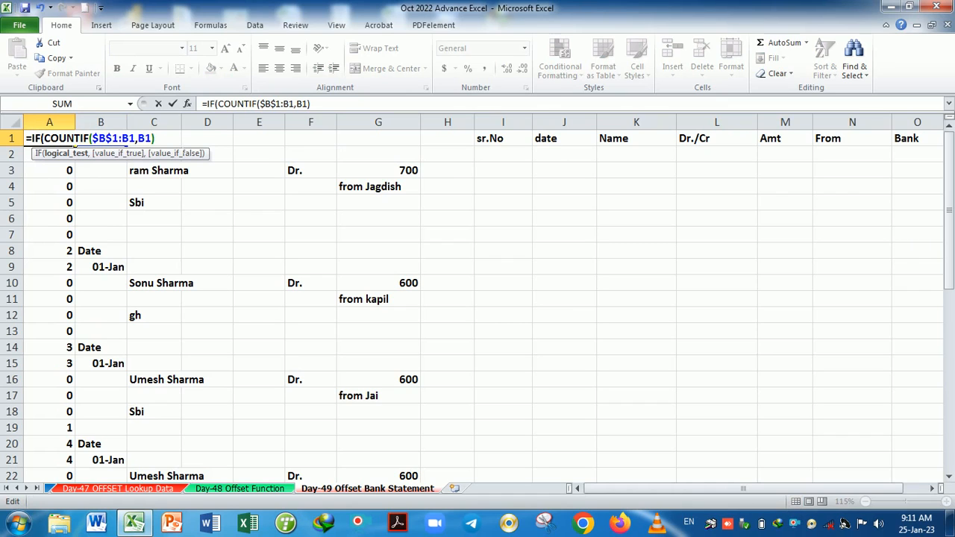
type("b")
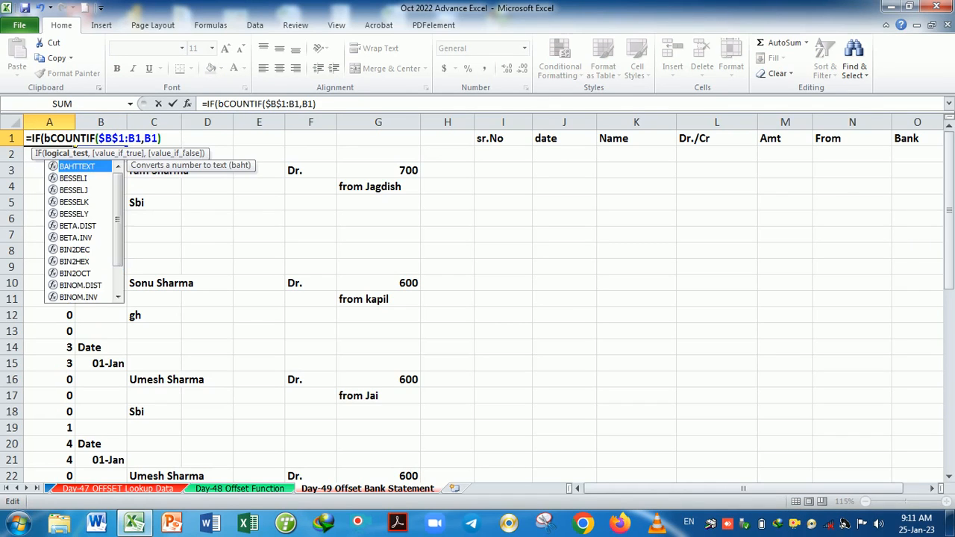
type("1")
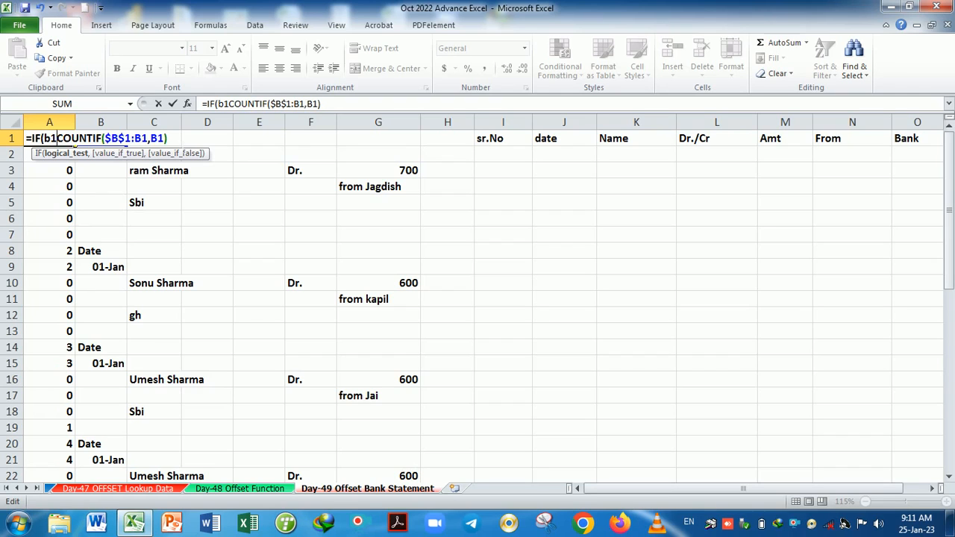
type("=\"Dat")
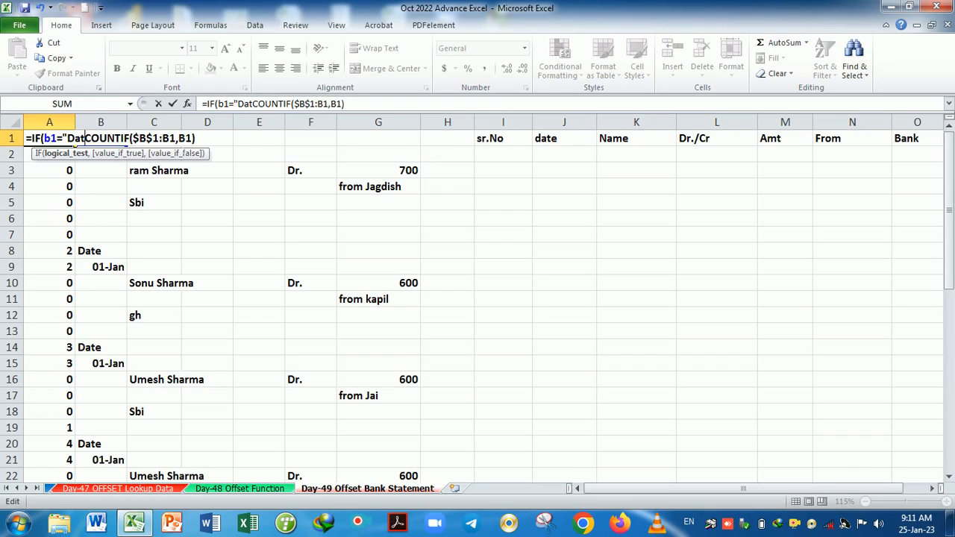
type("e\"")
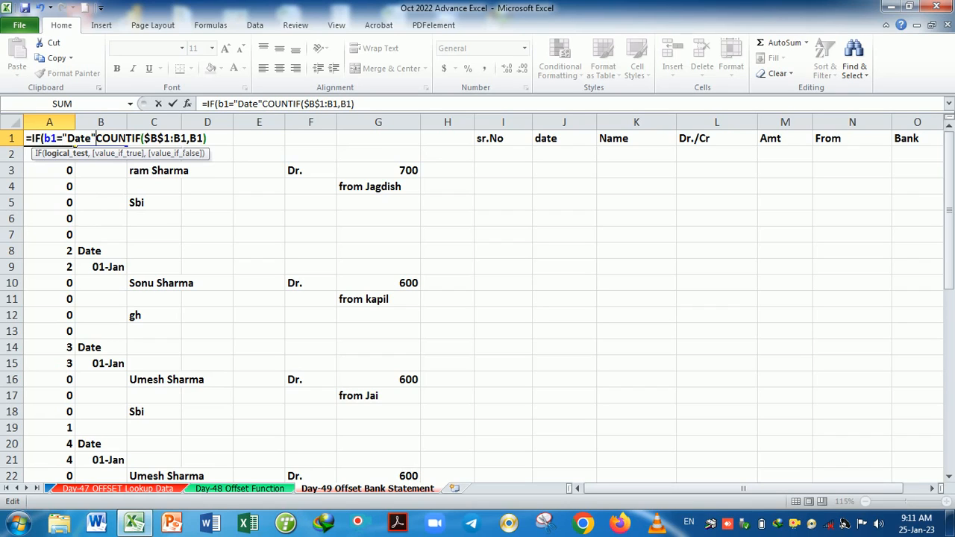
type(",")
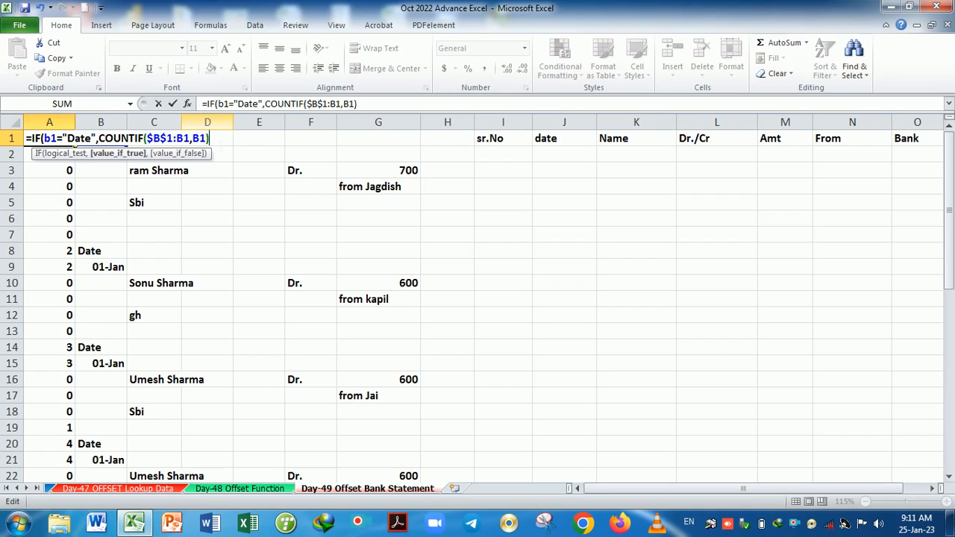
Finish the IF in A1 with a single space " " as its false value and fill it down column A to row 45
type(",")
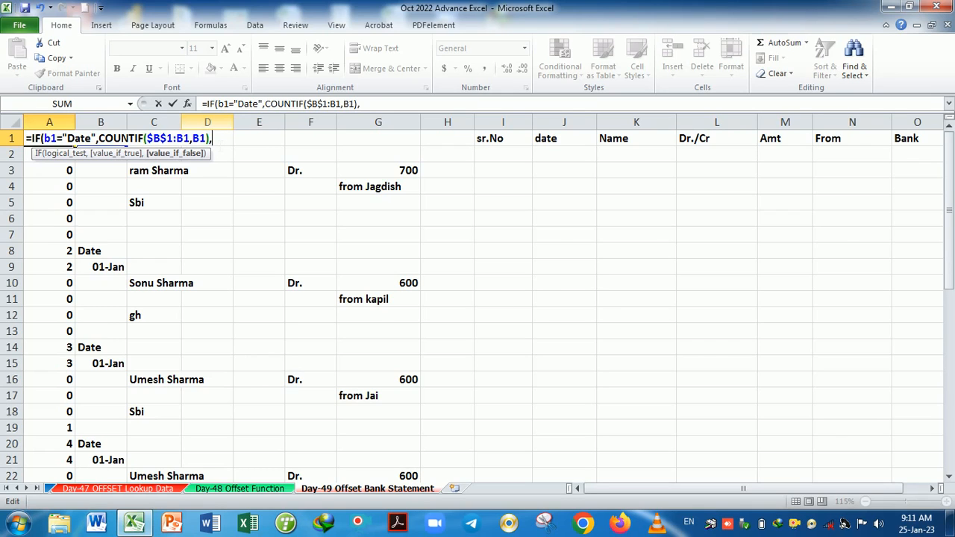
type("\"")
key("BackSpace")
type(")")
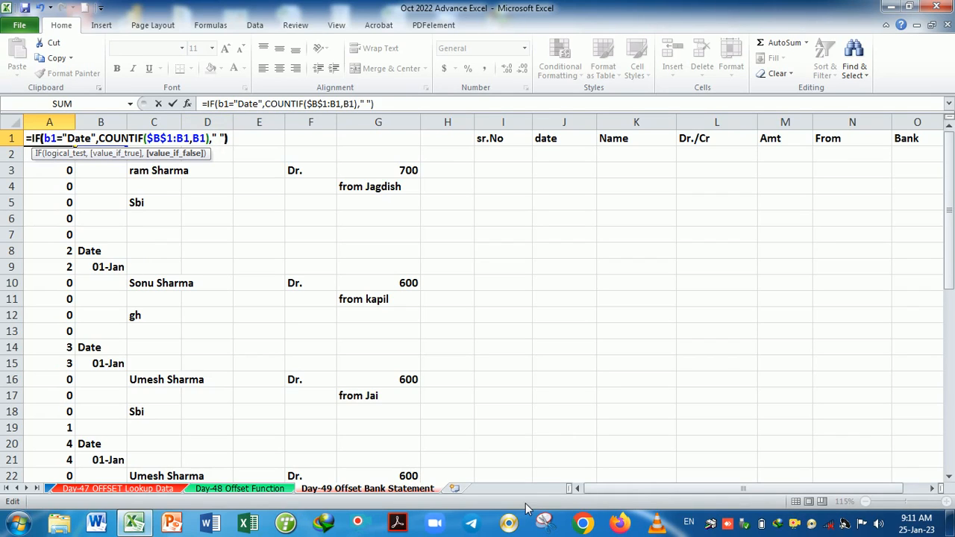
key("Return")
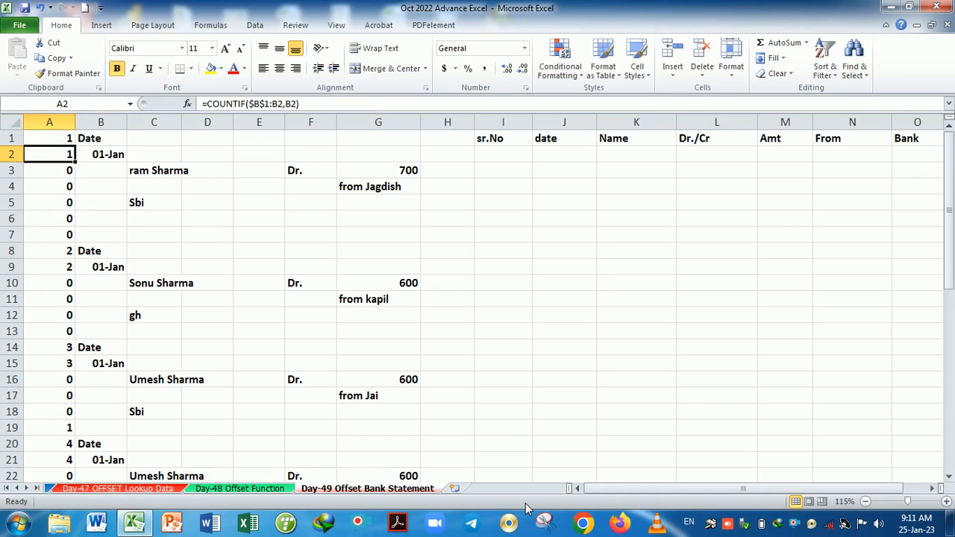
left_click(66, 140)
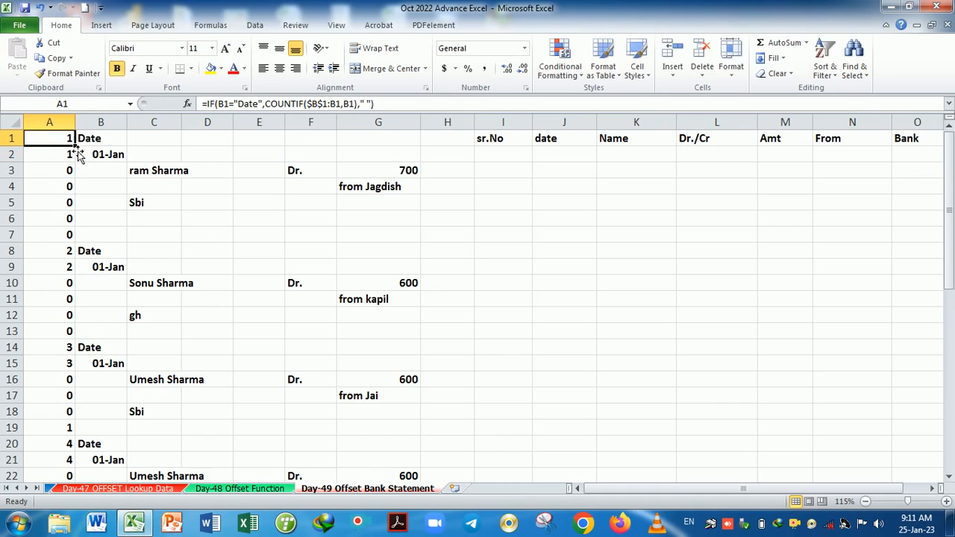
double_click(76, 149)
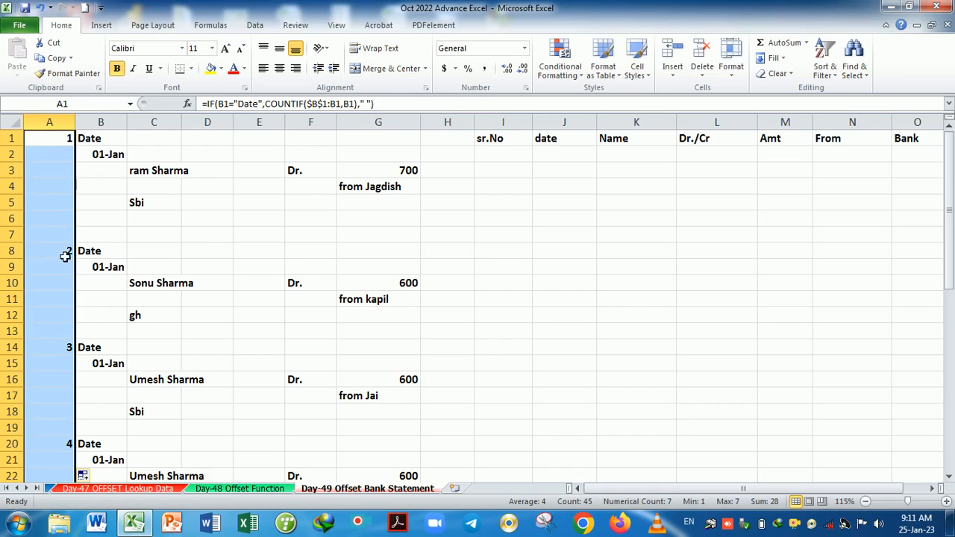
Check the record numbers in column A against the Date labels in rows 8, 14 and 41
left_click_drag(60, 256, 83, 259)
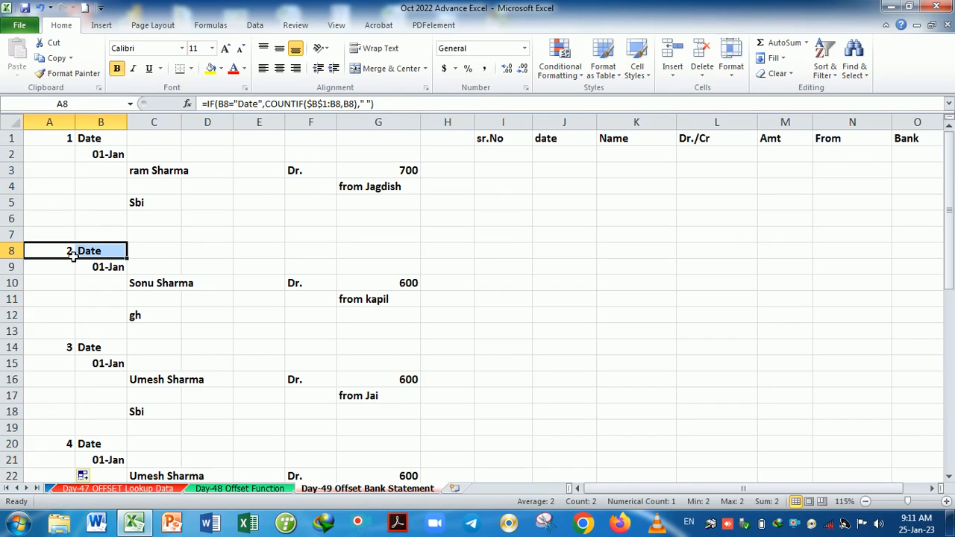
left_click(70, 258)
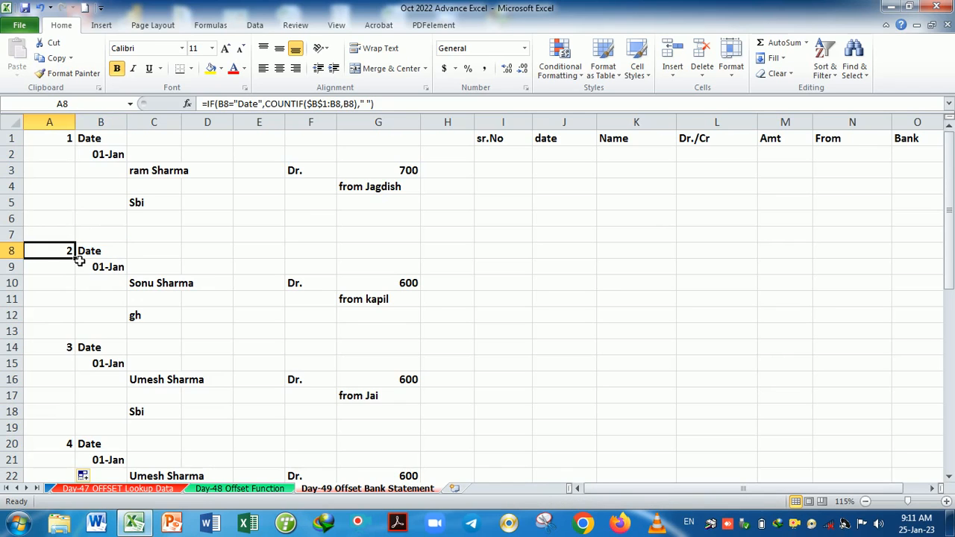
left_click(66, 353)
left_click_drag(66, 353, 96, 353)
scroll(97, 369, "down", 5)
scroll(90, 320, "down", 5)
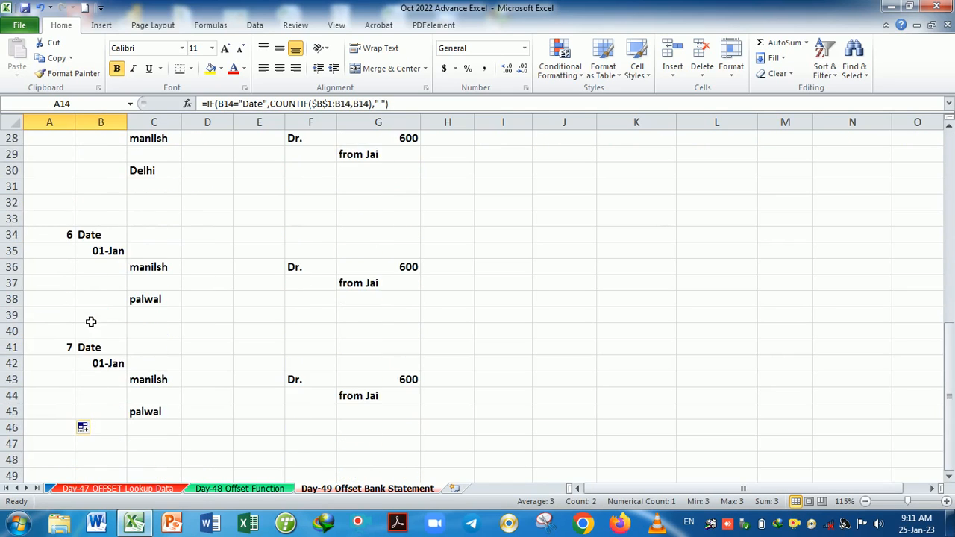
left_click(59, 302)
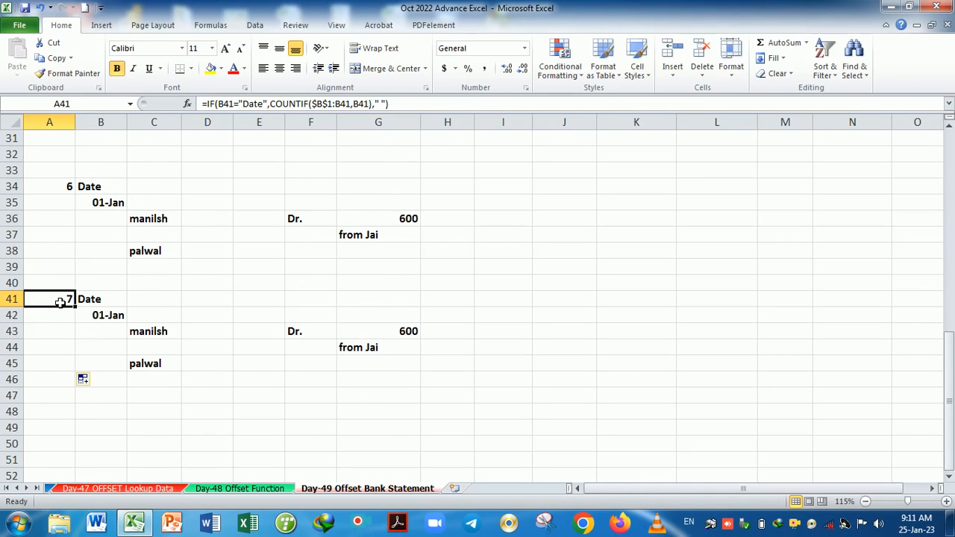
left_click_drag(59, 302, 98, 305)
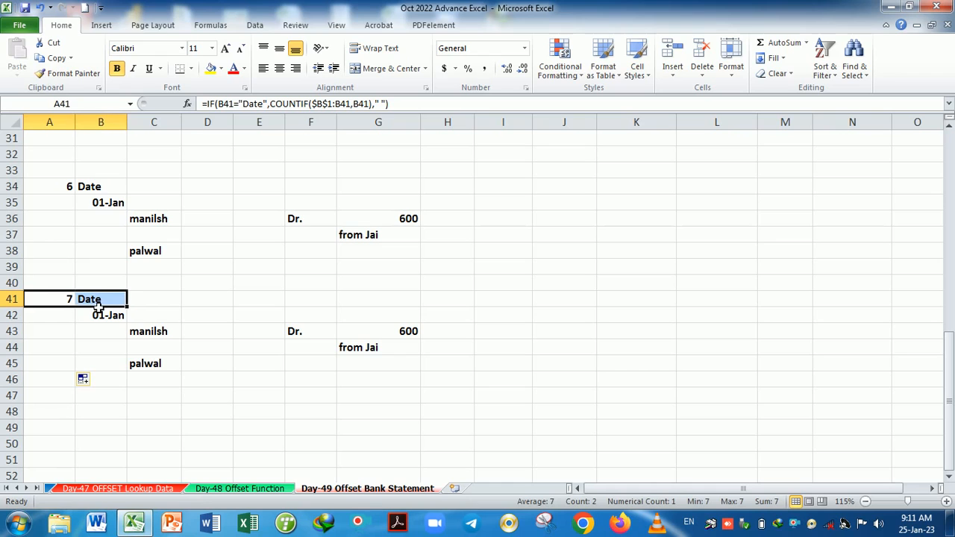
scroll(127, 344, "up", 10)
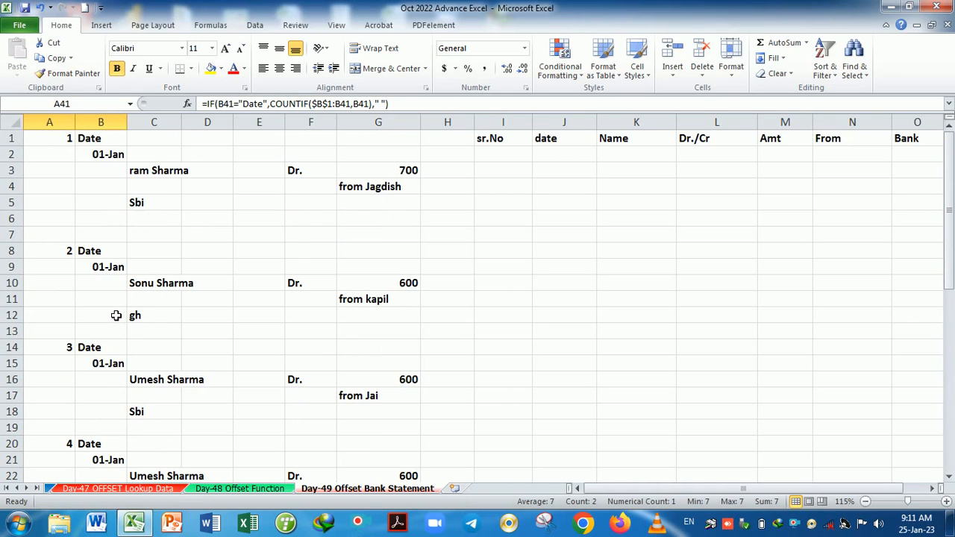
Clear the record-number formulas from A1 through A45
left_click(52, 142)
key("ctrl+shift+Down")
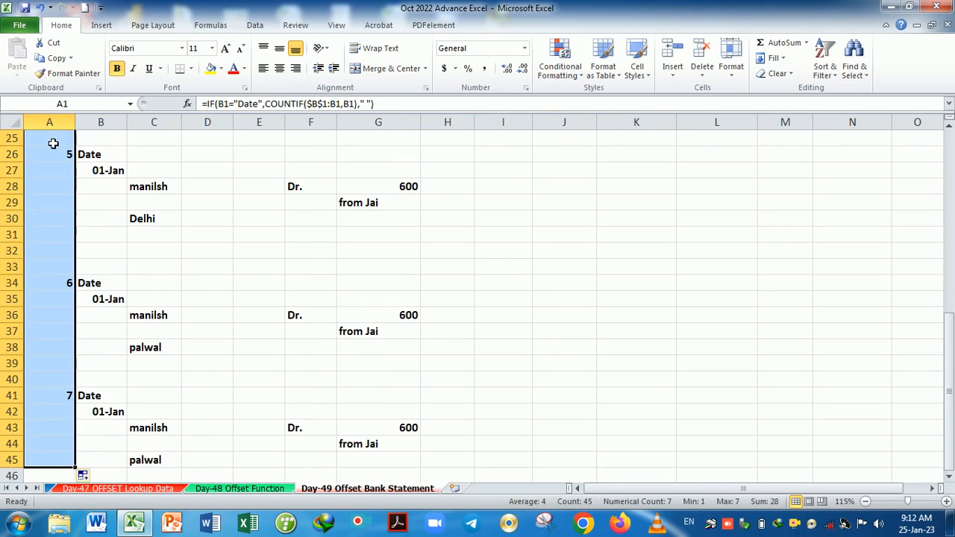
key("Delete")
Begin an IF formula in A1 with the logical test B1="Date"
left_click(53, 144)
key("Down")
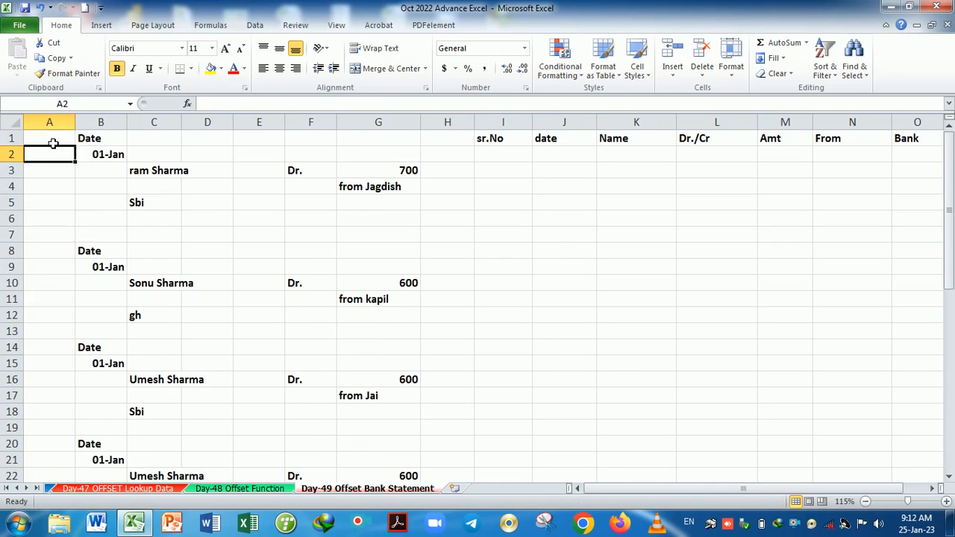
key("Up")
type("=")
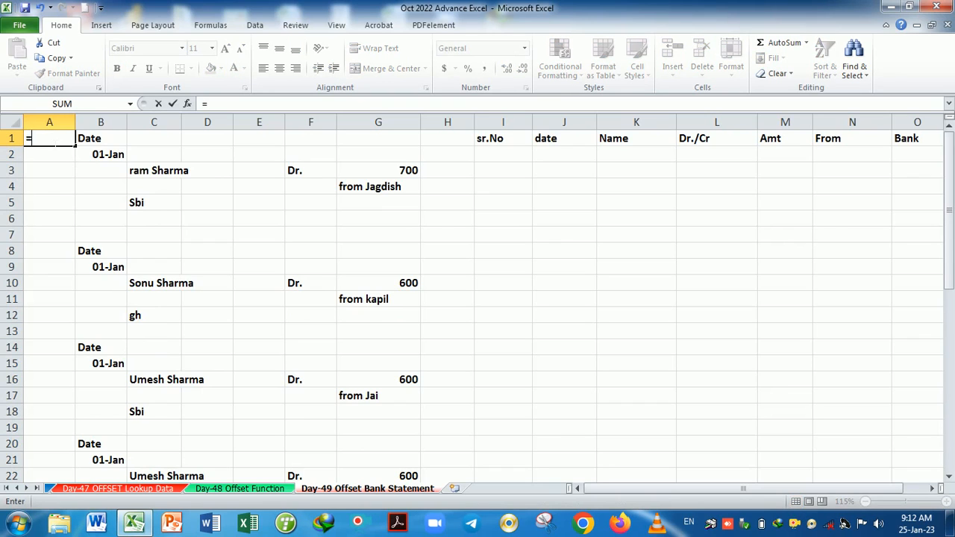
type("if")
key("Tab")
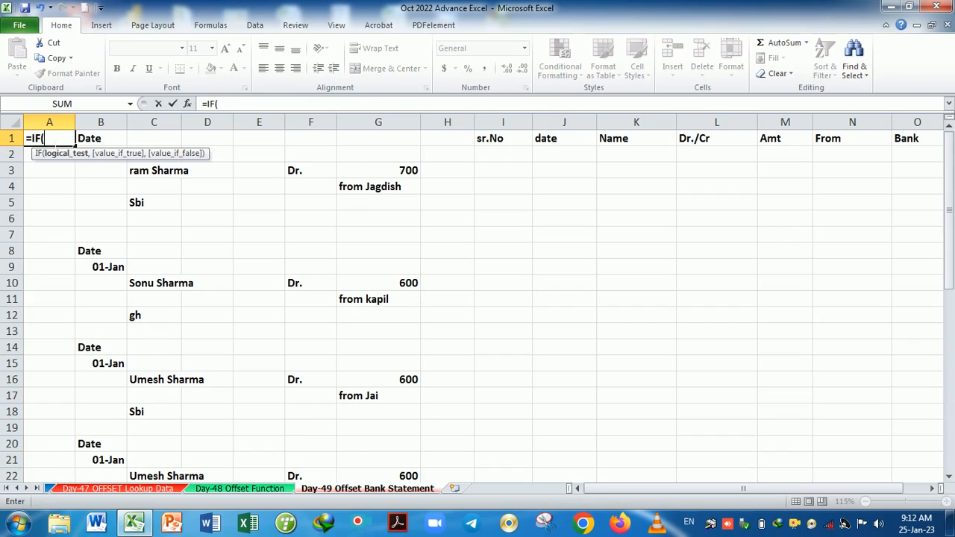
key("Right")
type("=\"DAte")
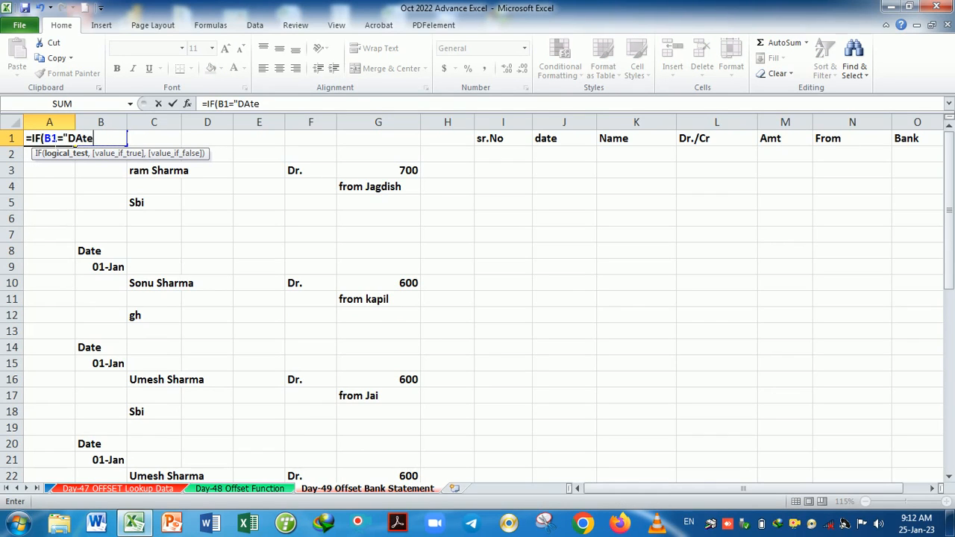
key("BackSpace")
key("BackSpace")
key("BackSpace")
type("ate\",count")
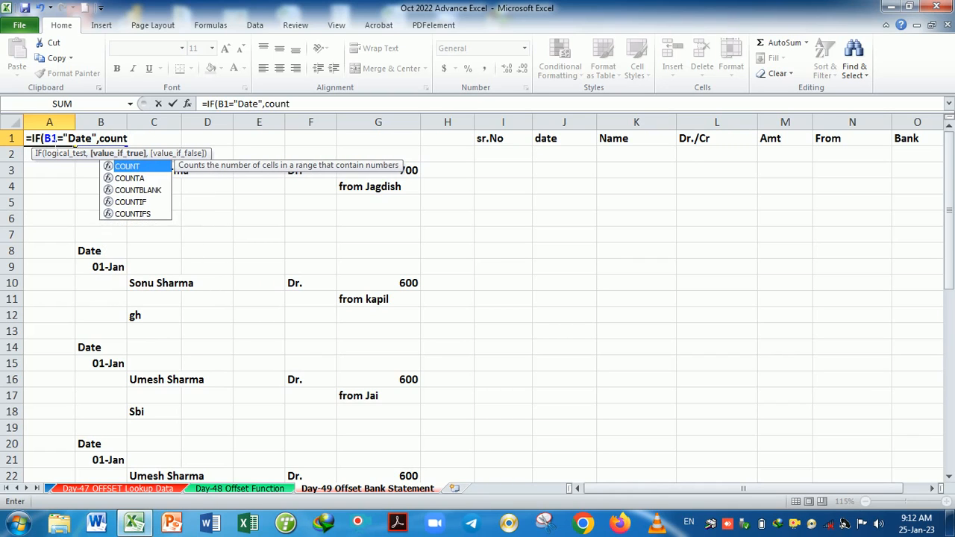
Add a COUNTIF over the range B1:B1 with criterion B1 as the IF's true value
key("Down")
key("Down")
key("Down")
key("Tab")
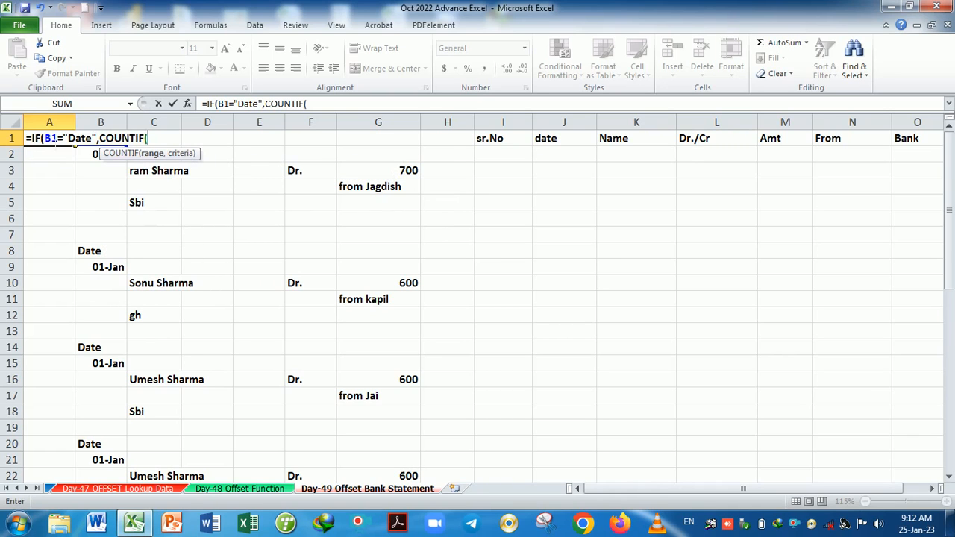
key("Right")
key("F8")
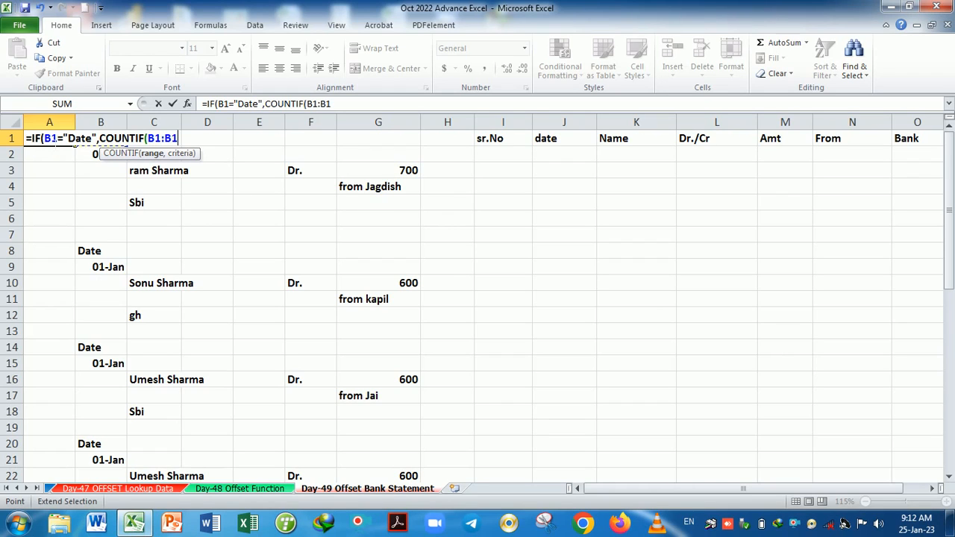
type(",b")
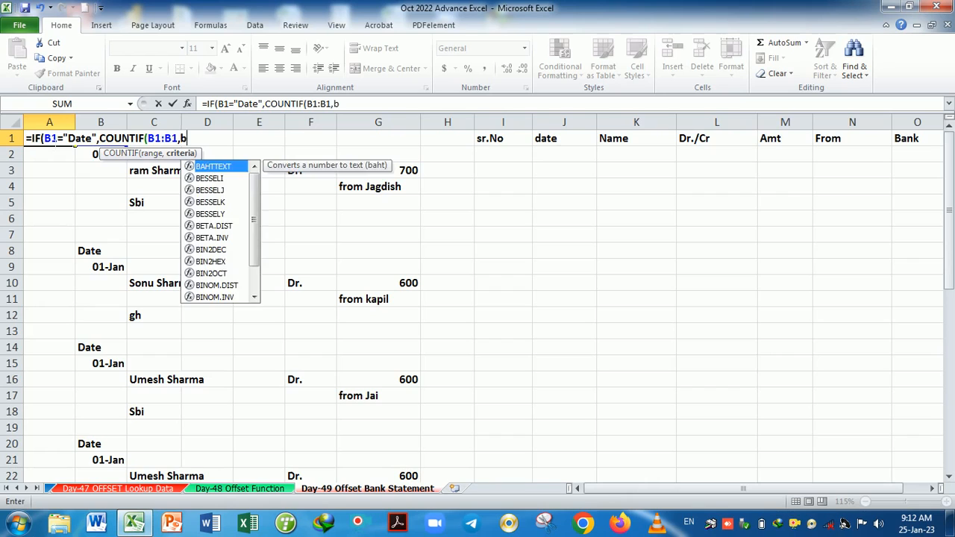
type("1)")
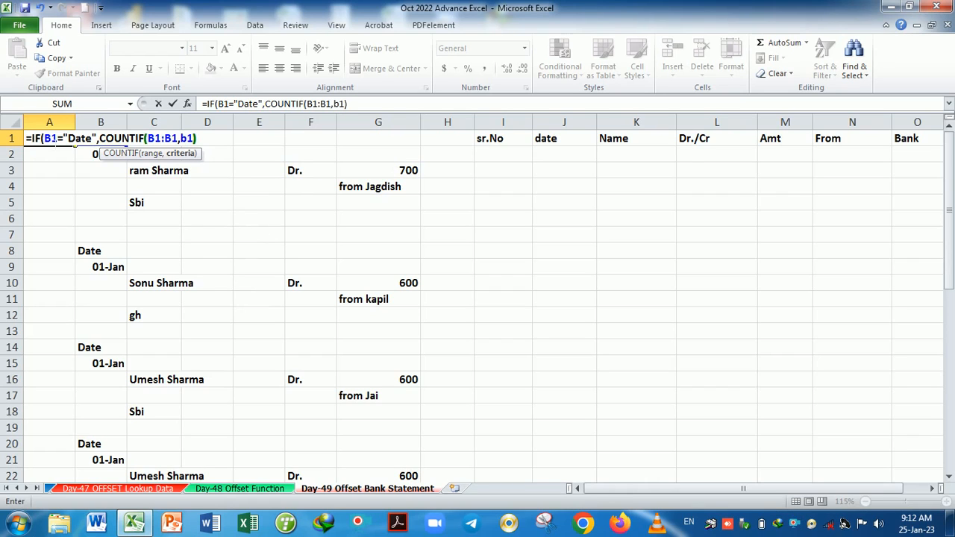
Anchor the start of the COUNTIF range as $B$1 and finish the IF with a single space " " as its false value
left_click(154, 138)
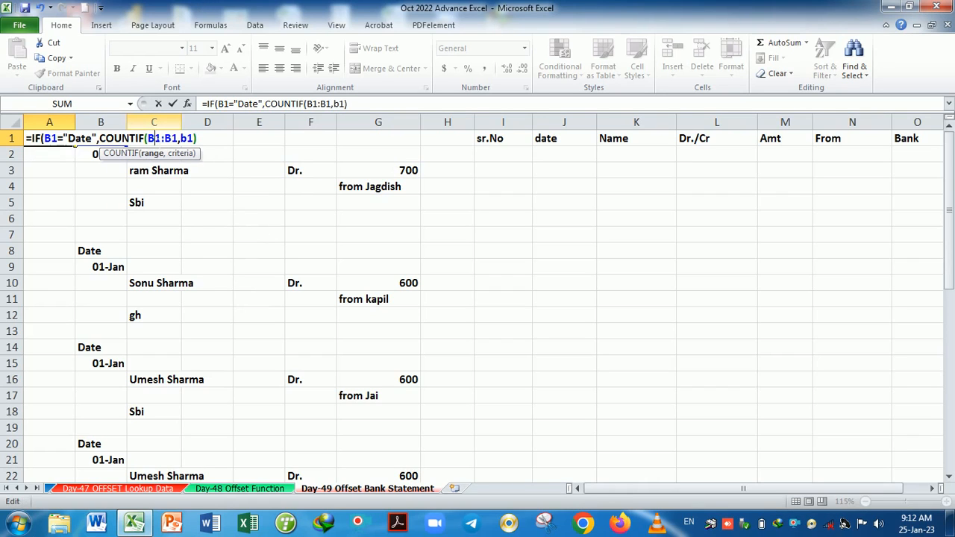
key("F4")
key("End")
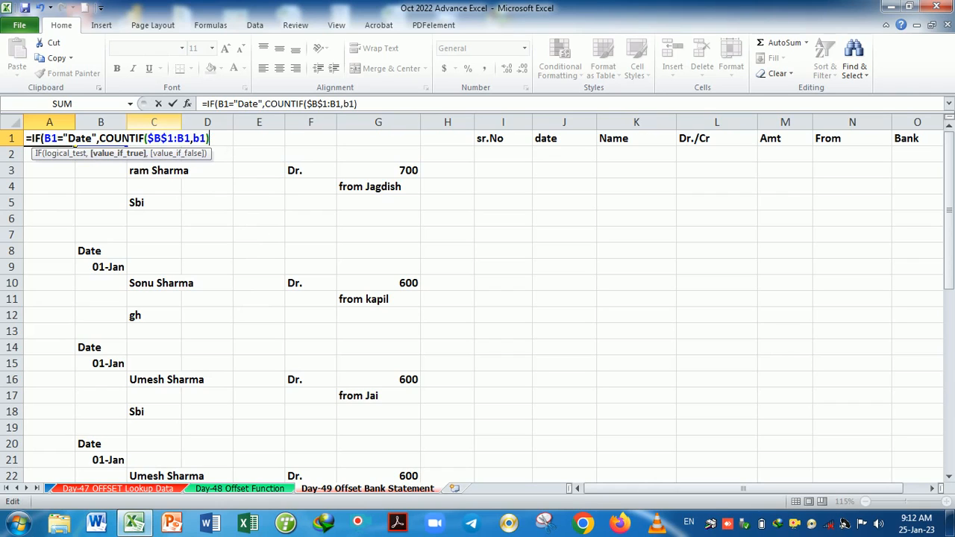
type(",")
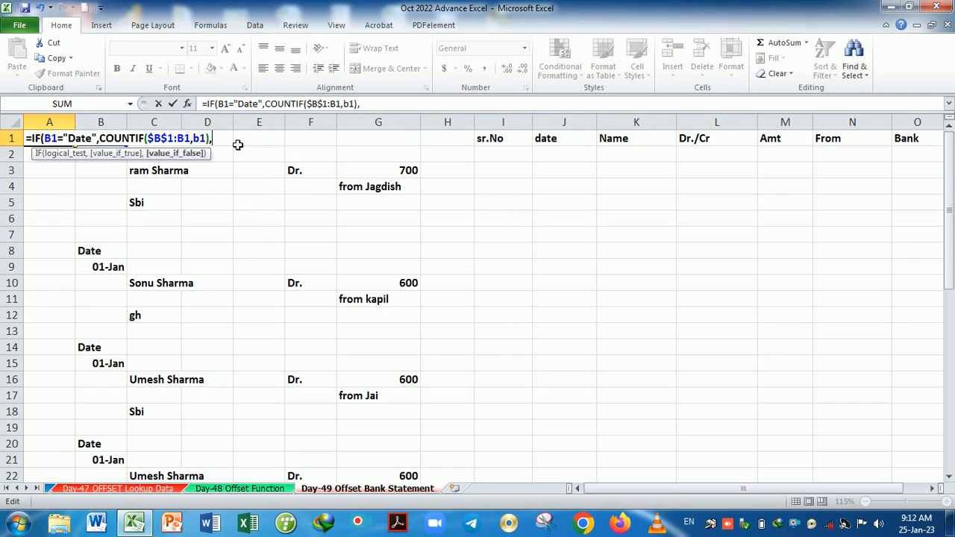
type("\" \")")
key("Return")
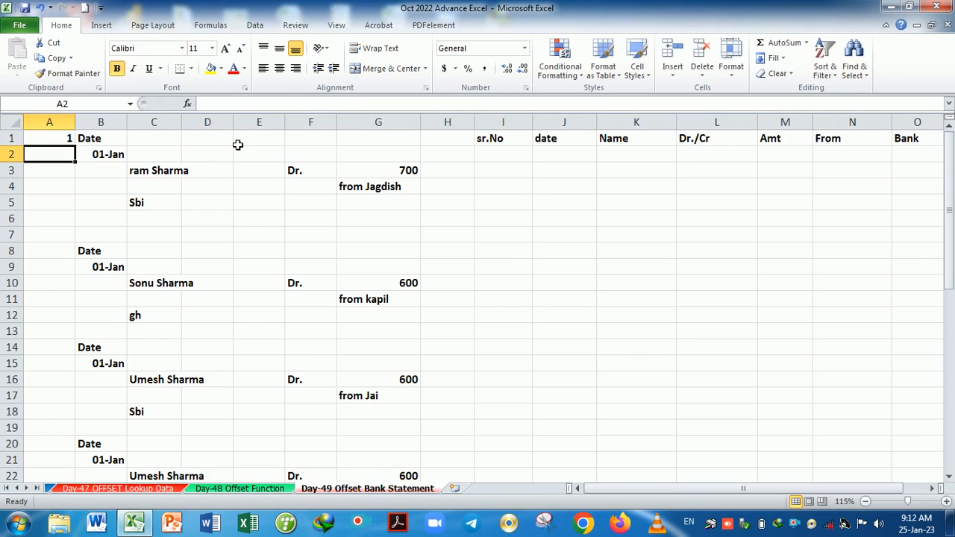
Fill the A1 formula down column A to row 95 and check the numbers beside the Date labels in rows 1, 8 and 14
left_click(70, 139)
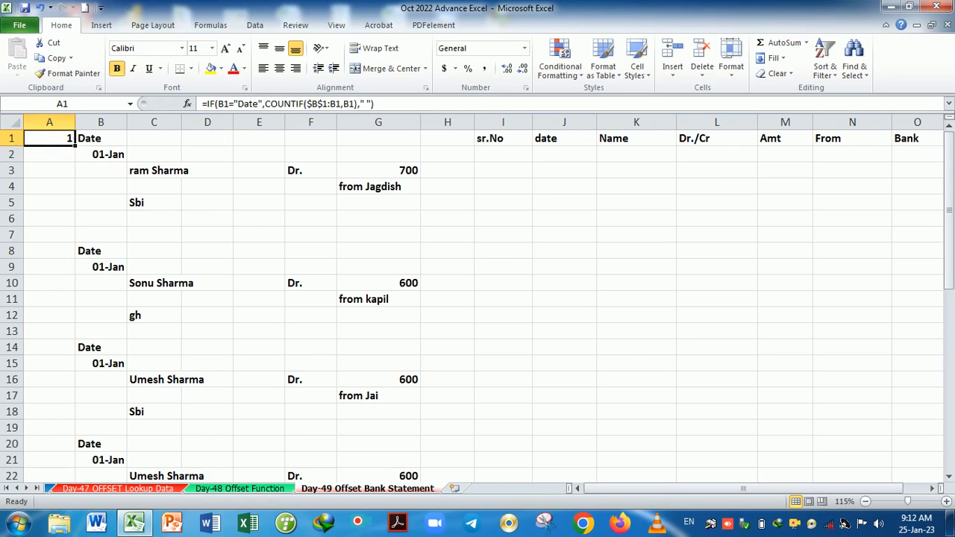
left_click_drag(75, 147, 59, 515)
left_click(75, 138)
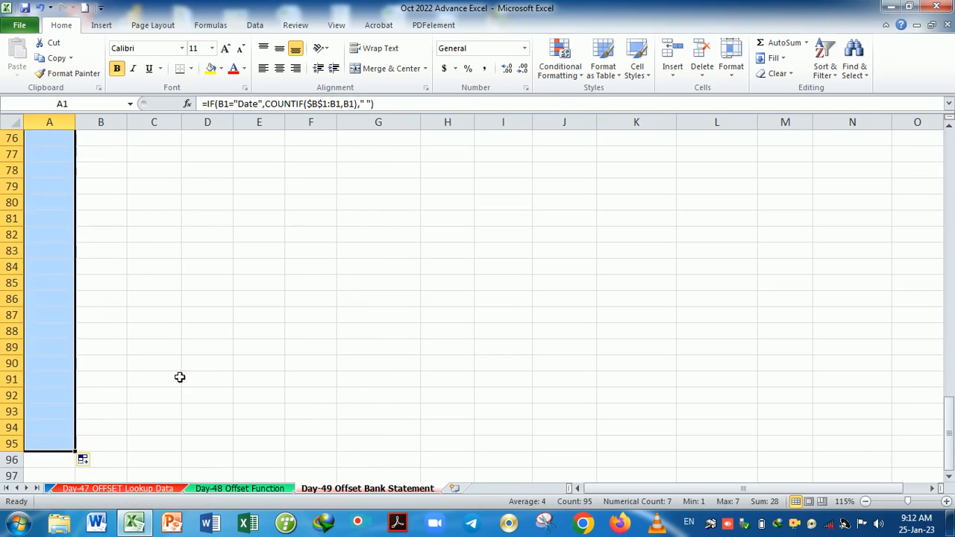
scroll(172, 382, "up", 20)
scroll(144, 387, "up", 4)
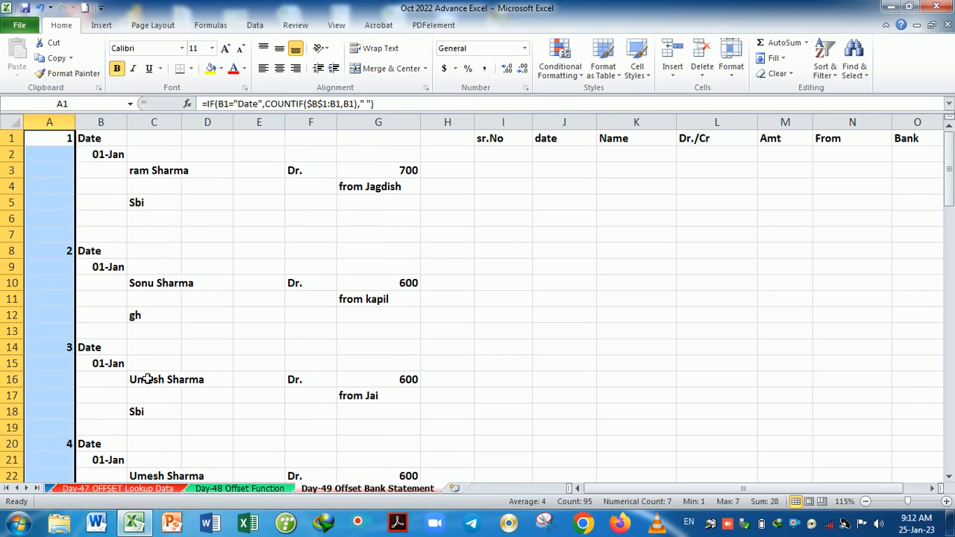
left_click(110, 146)
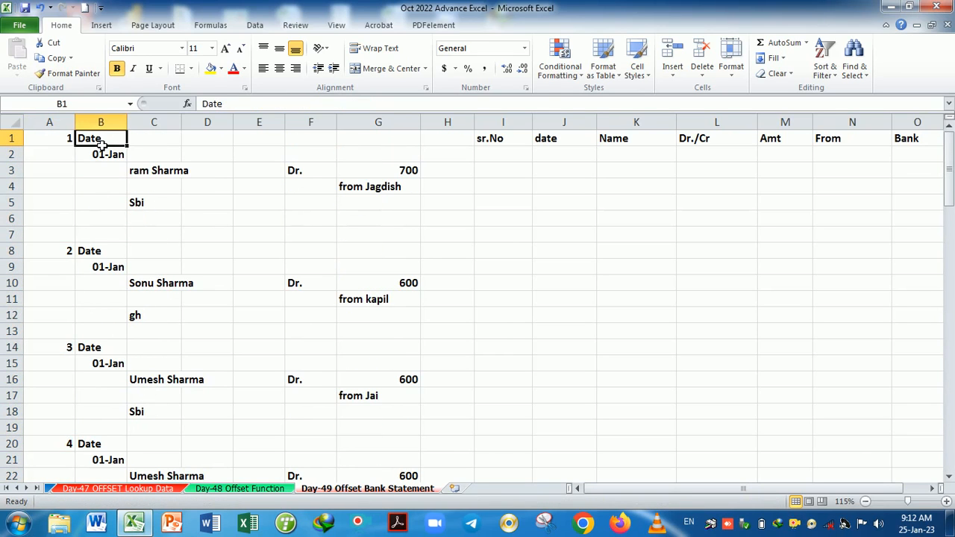
left_click_drag(70, 140, 90, 140)
left_click_drag(66, 251, 88, 252)
left_click(62, 350)
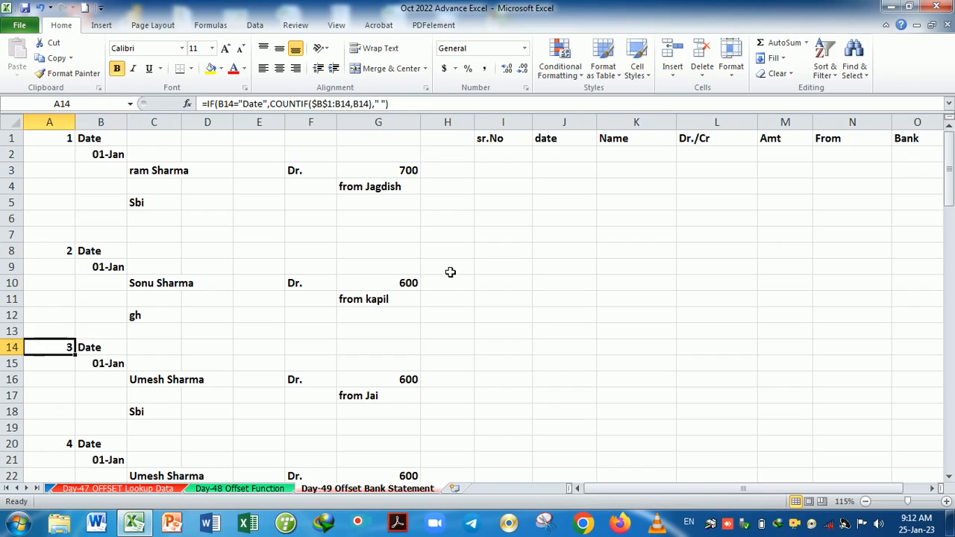
Enter a MAX formula over the whole of column A in H1 to get the highest record number
left_click(456, 144)
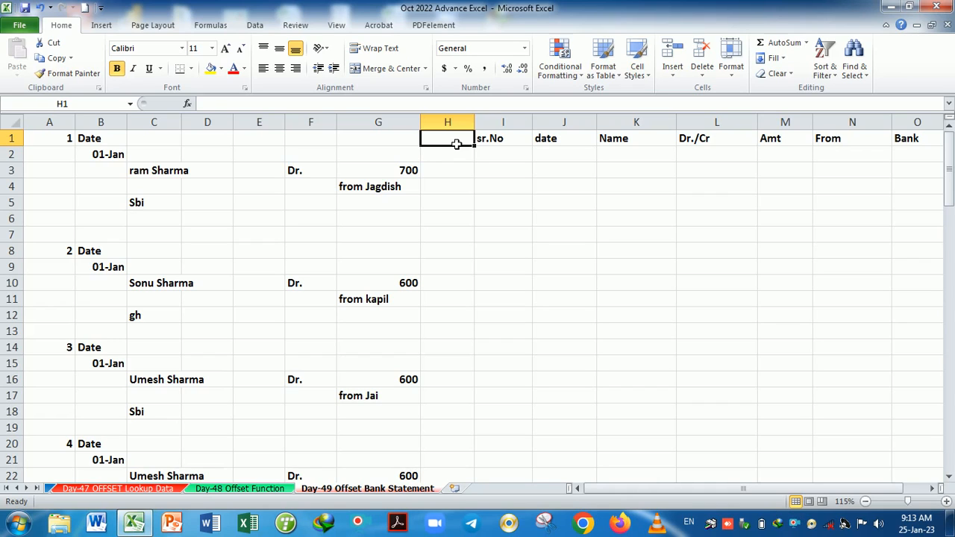
type("=max")
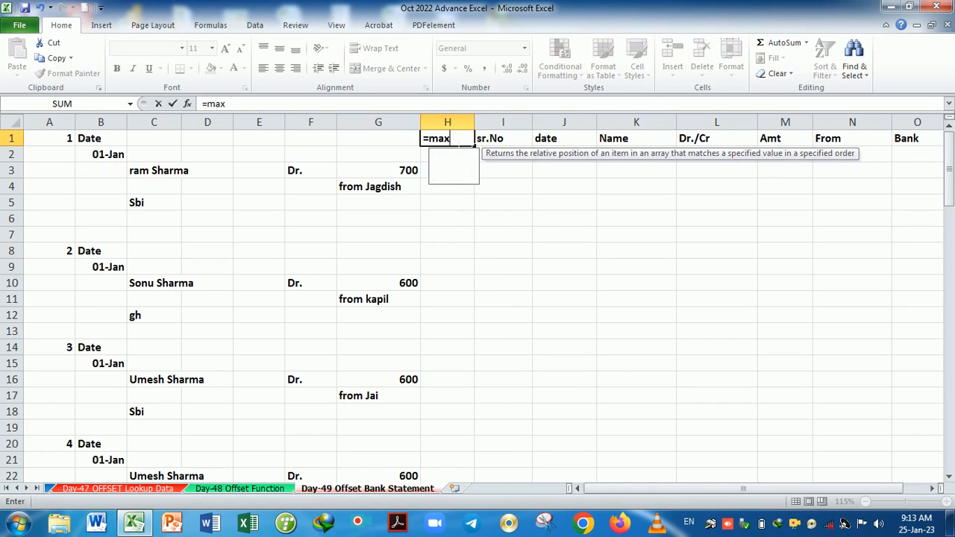
key("Tab")
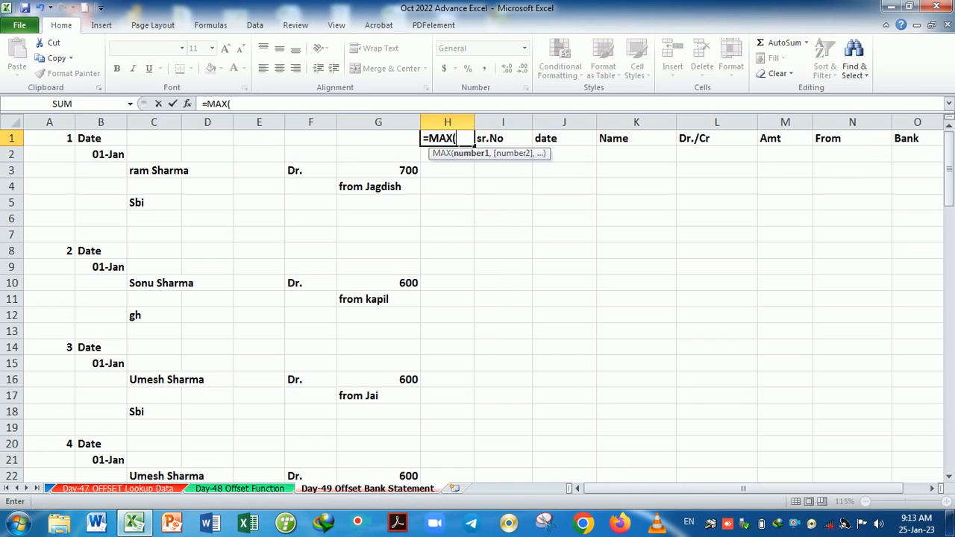
left_click(67, 122)
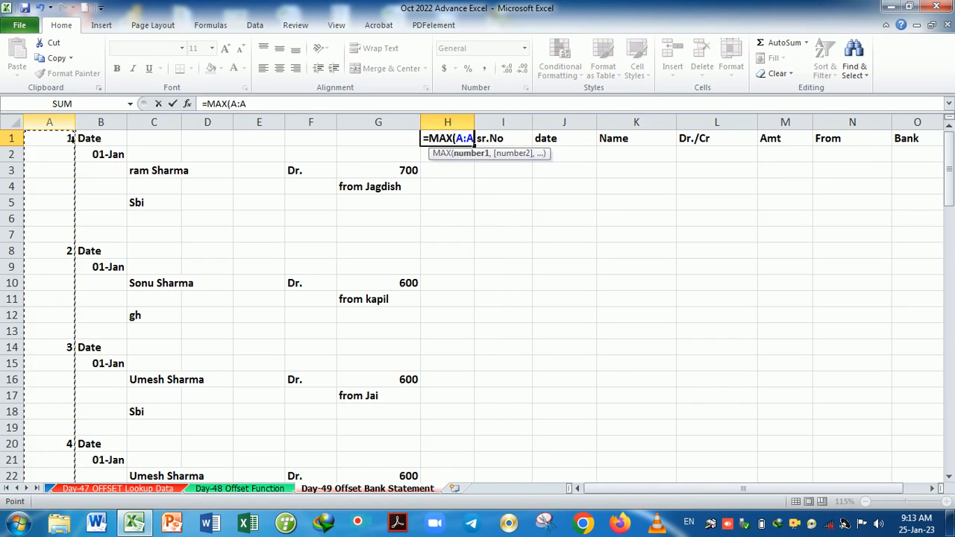
key("Return")
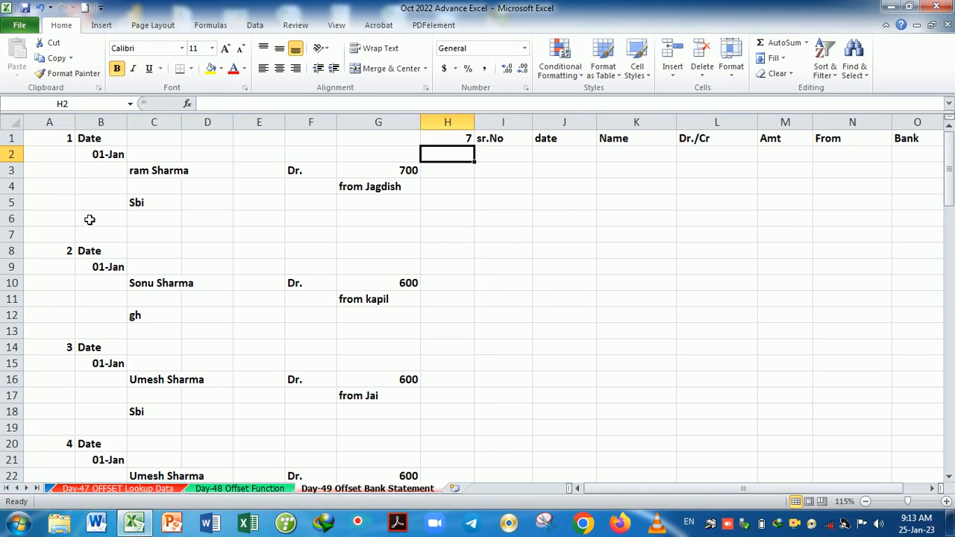
Enter the label Date in B48, below the last record, to start a new record
scroll(92, 217, "down", 5)
scroll(99, 222, "down", 5)
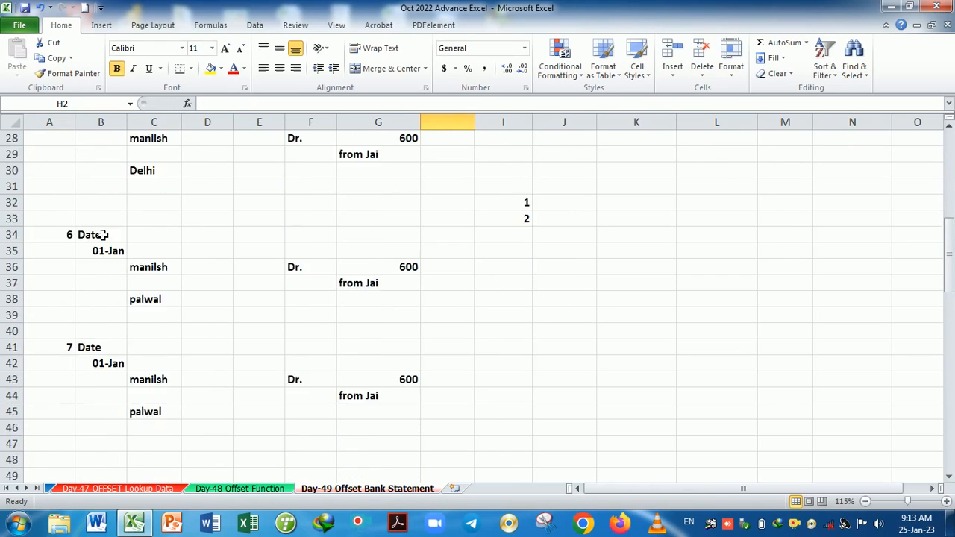
scroll(85, 320, "down", 1)
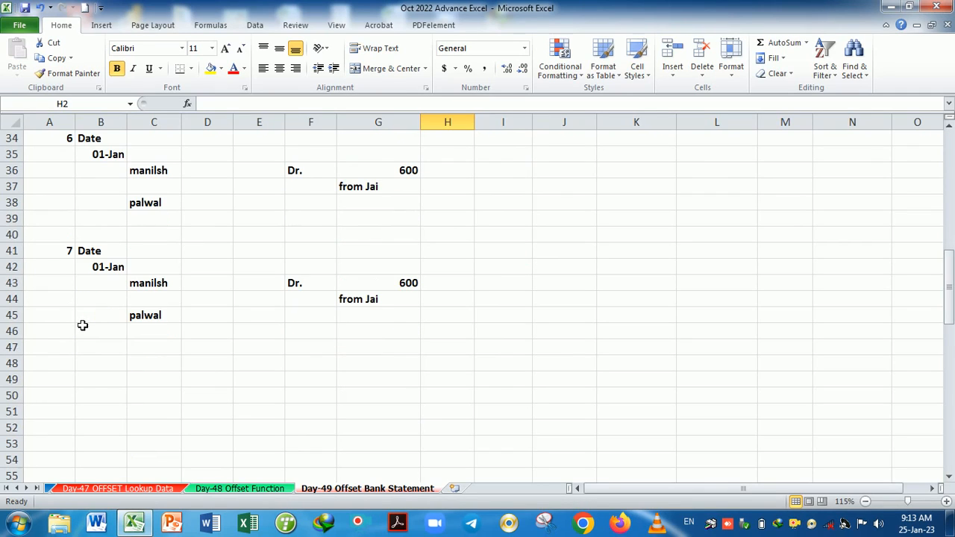
left_click(109, 366)
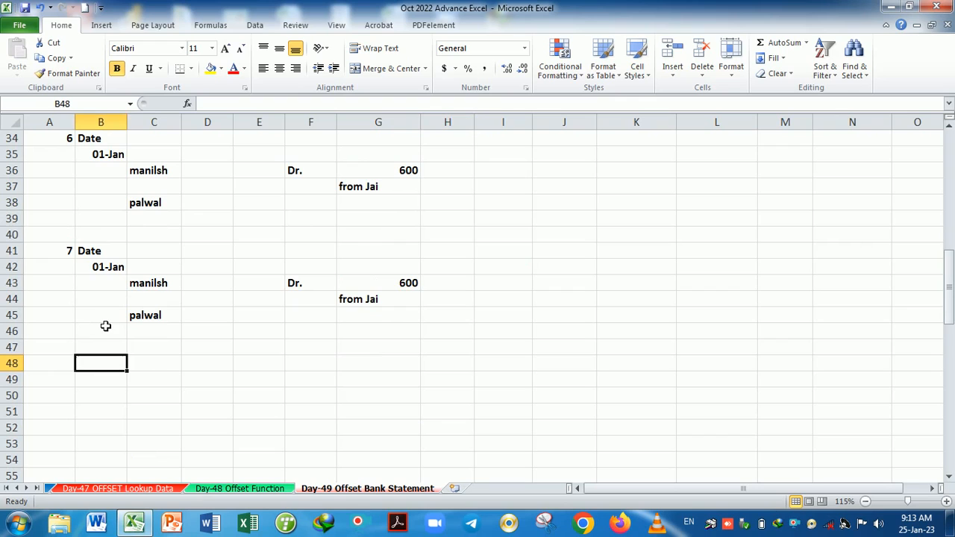
type("Date")
key("Tab")
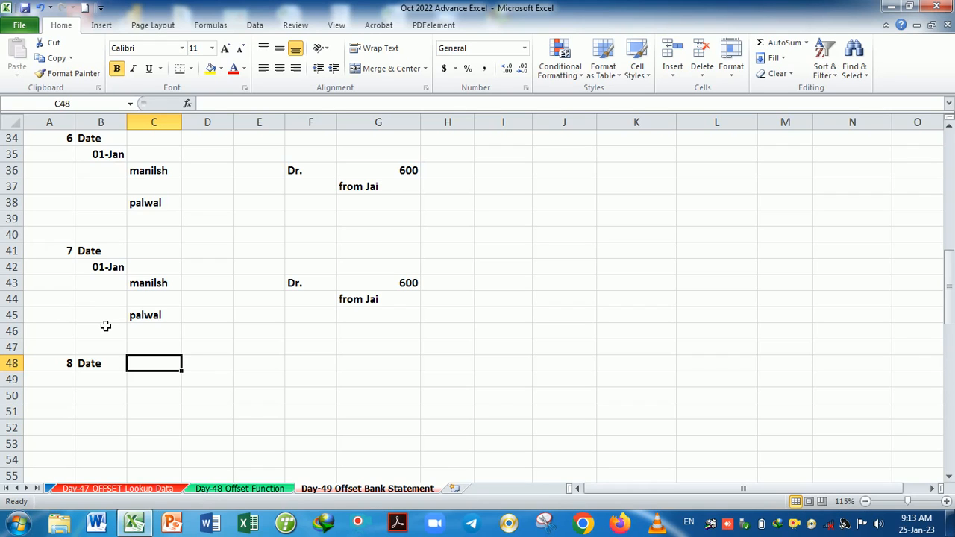
left_click(107, 386)
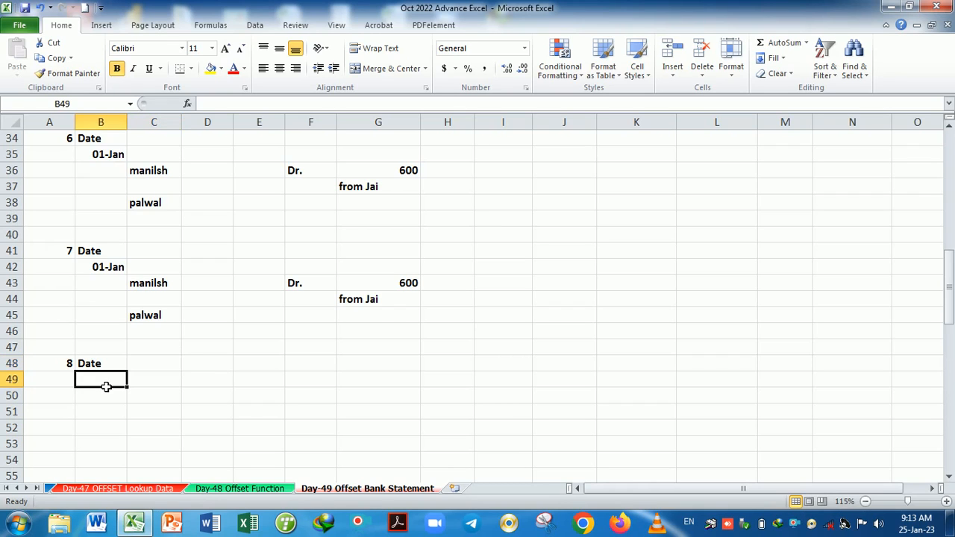
Enter 02-22 as the new record's date in B49 and the person's name in C50
type("02-22")
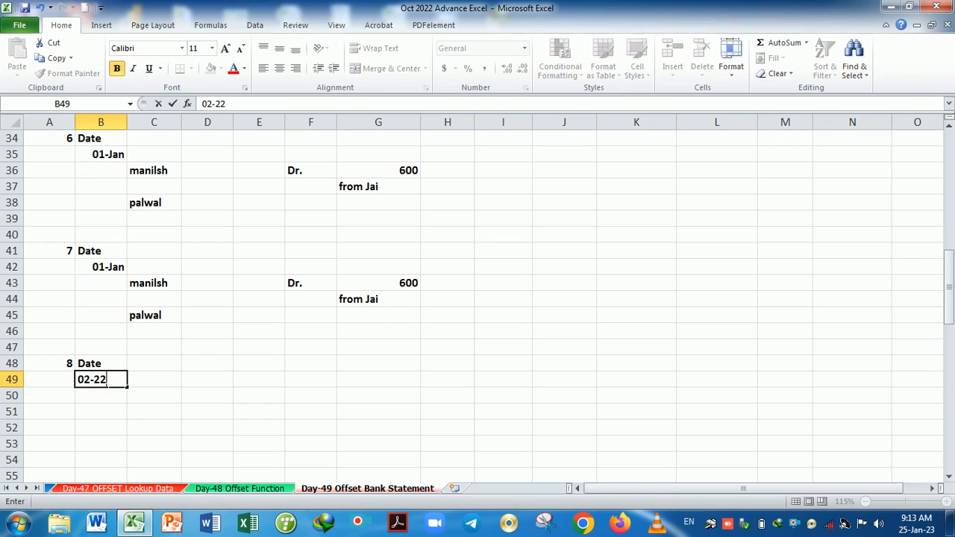
key("Tab")
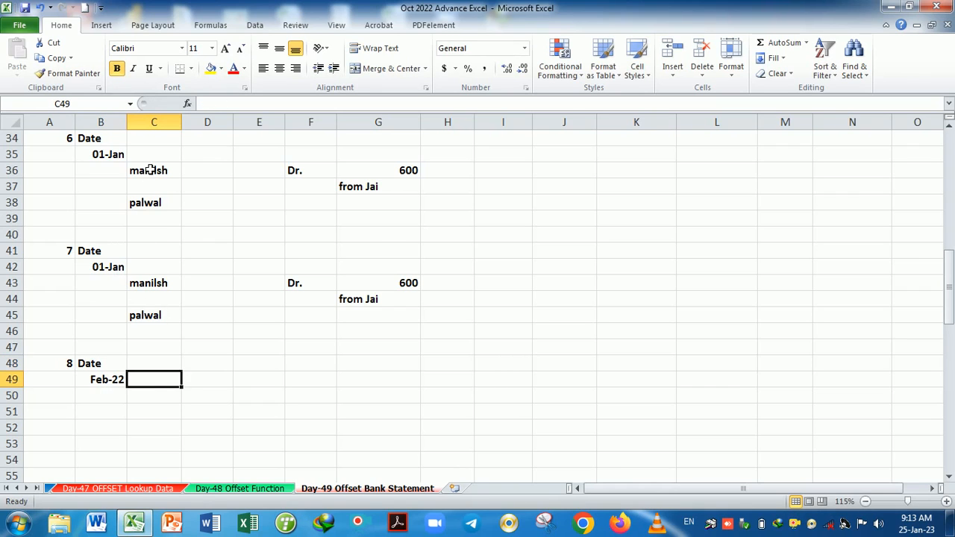
left_click(155, 397)
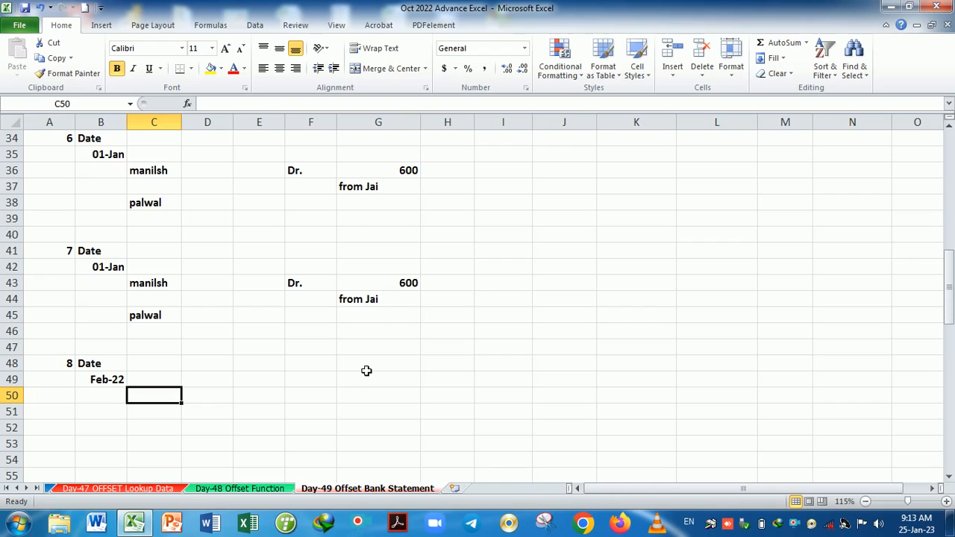
type("Jagdish")
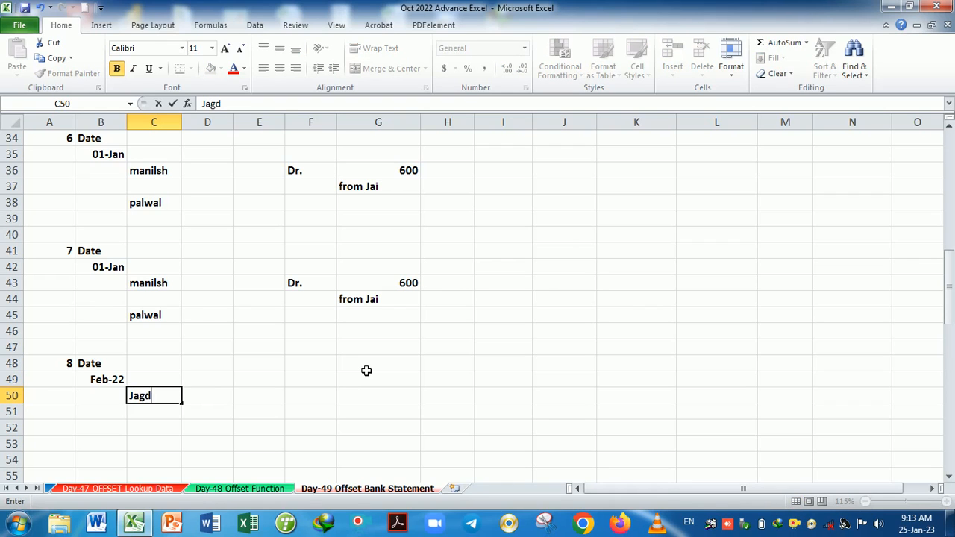
key("BackSpace")
key("BackSpace")
key("BackSpace")
key("BackSpace")
key("BackSpace")
type("gbeer")
key("Tab")
key("Tab")
key("Tab")
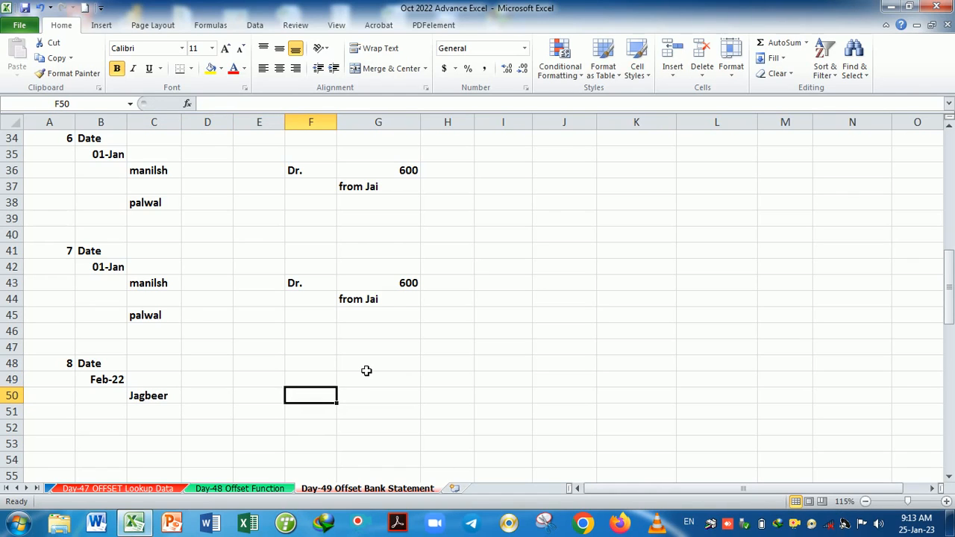
Enter Dr. in F50 and the amount 8000 in G50 for the new record
type("Dr.")
key("Tab")
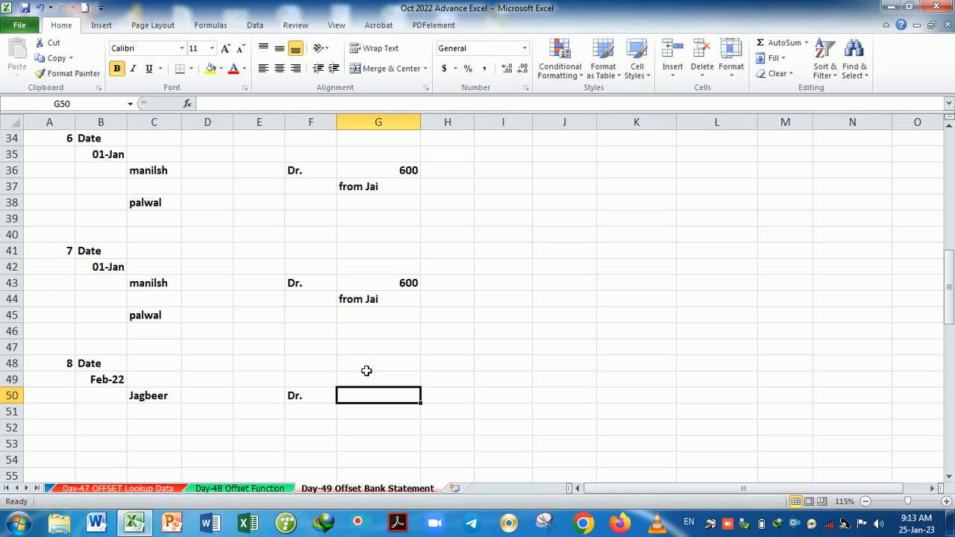
type("8000")
key("Return")
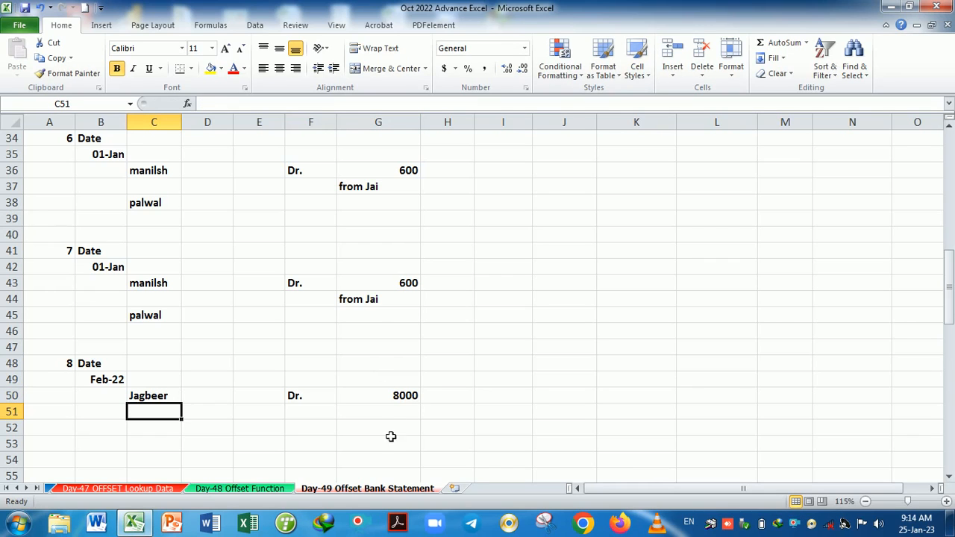
Enter the word From followed by the sender's name in G51, below the amount
left_click(381, 412)
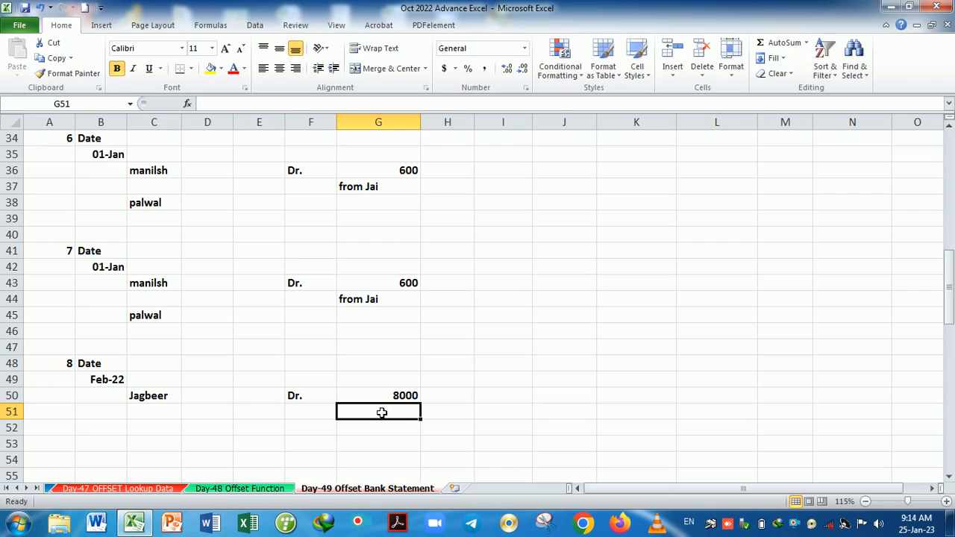
type("Um")
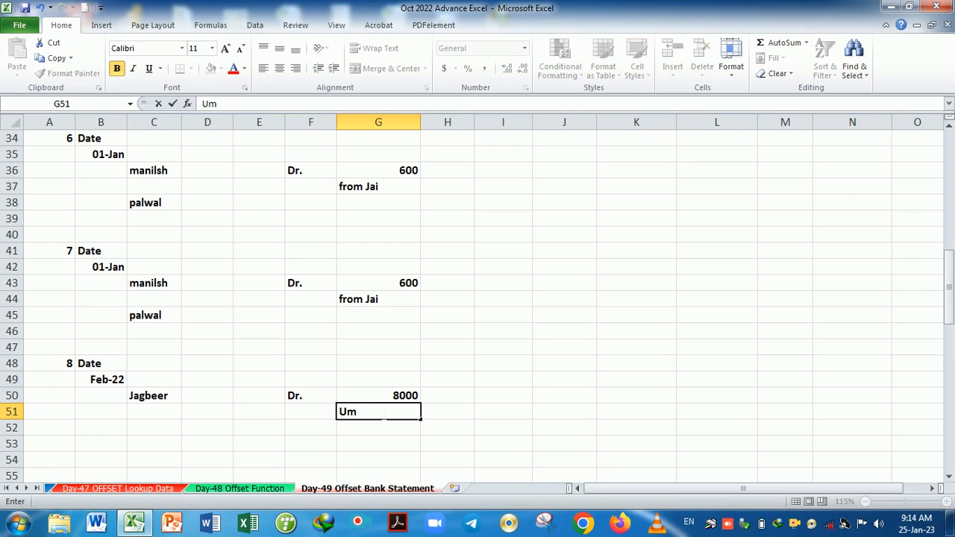
key("BackSpace")
key("BackSpace")
type("From Umesh")
key("Return")
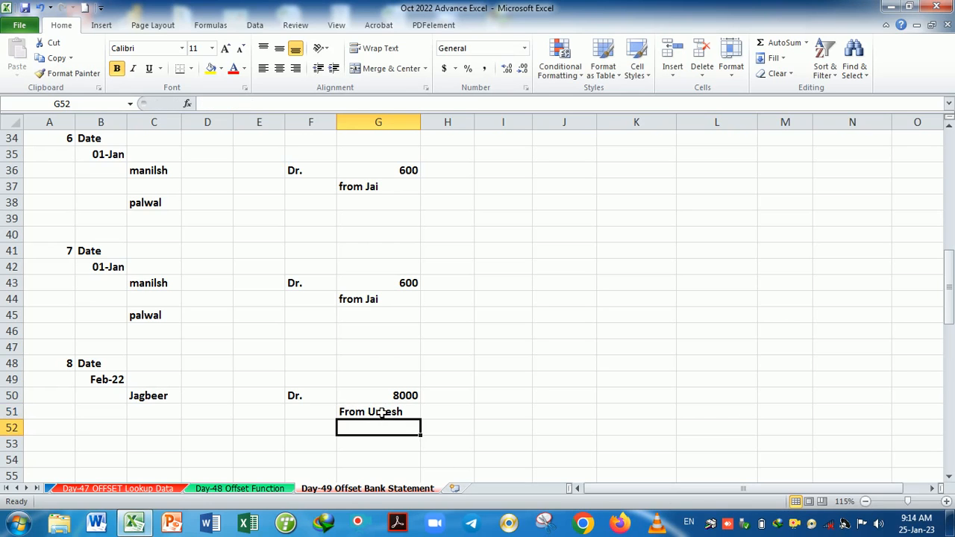
Rewrite the serial number heading in I1 as Sr.No. and enter 1 below it in I2
scroll(231, 378, "up", 11)
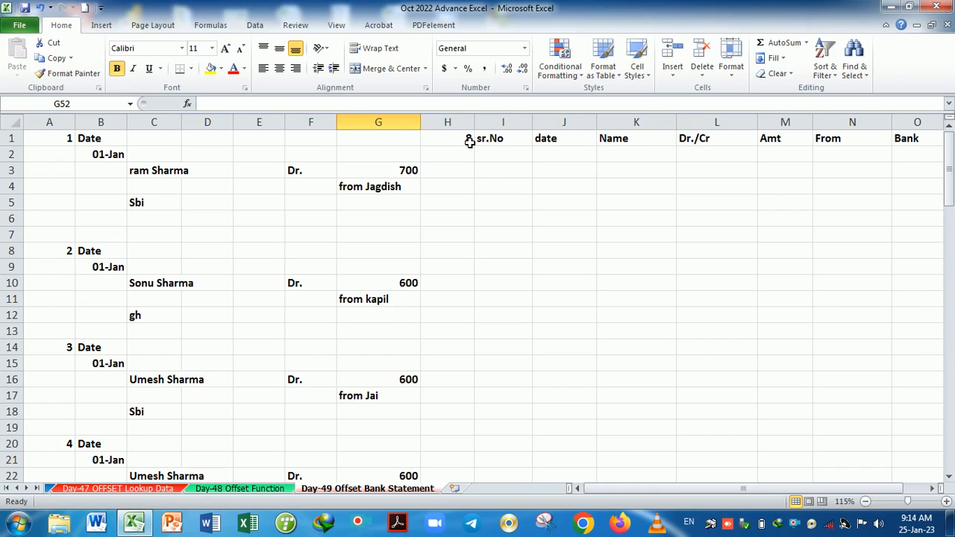
left_click(522, 146)
type("Sr.no")
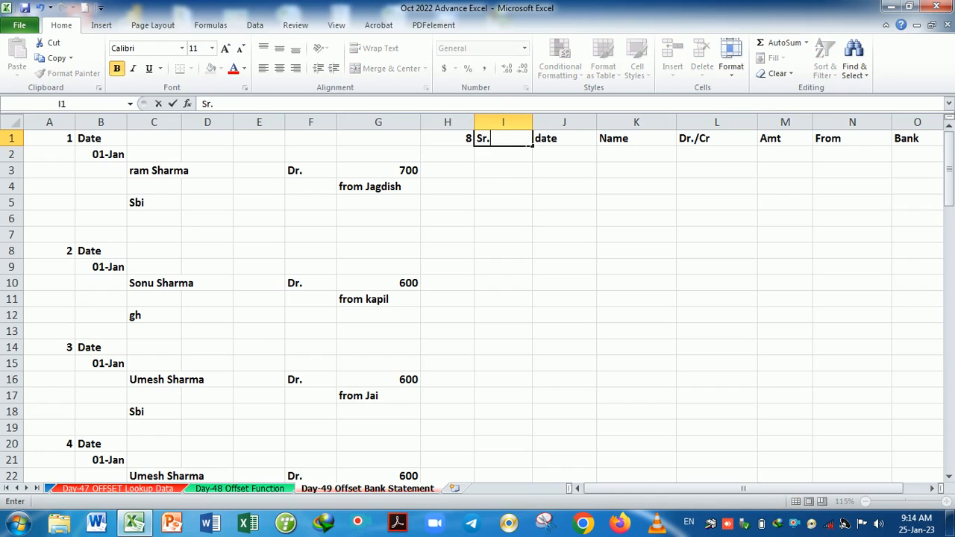
key("BackSpace")
key("BackSpace")
type("NO")
key("BackSpace")
type("o.")
key("Return")
type("1")
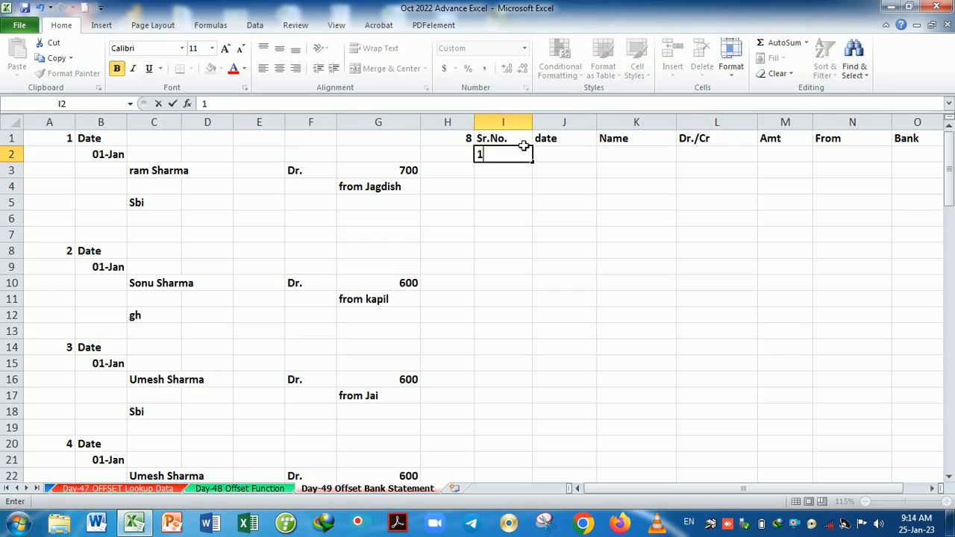
key("Return")
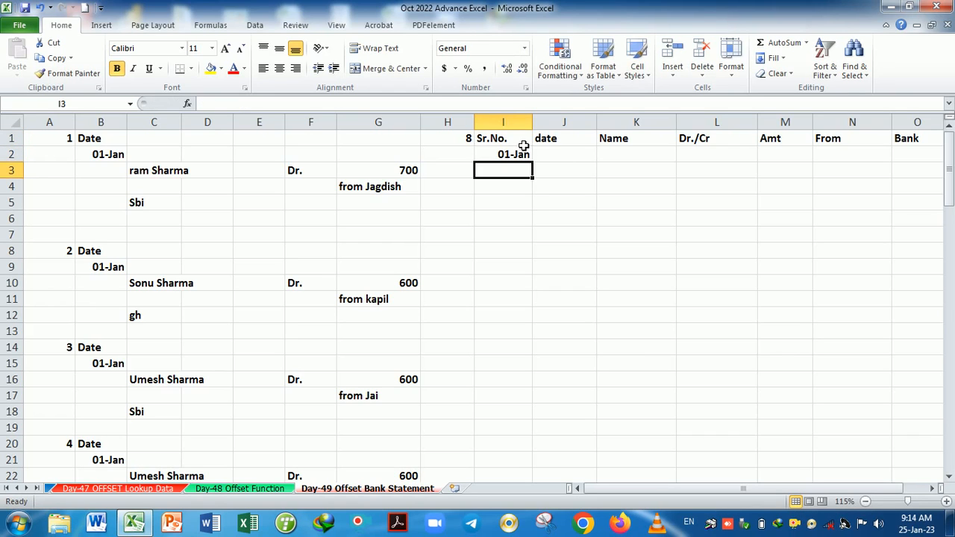
Set the number format of I2 to General and copy its formatting down column I
left_click(522, 149)
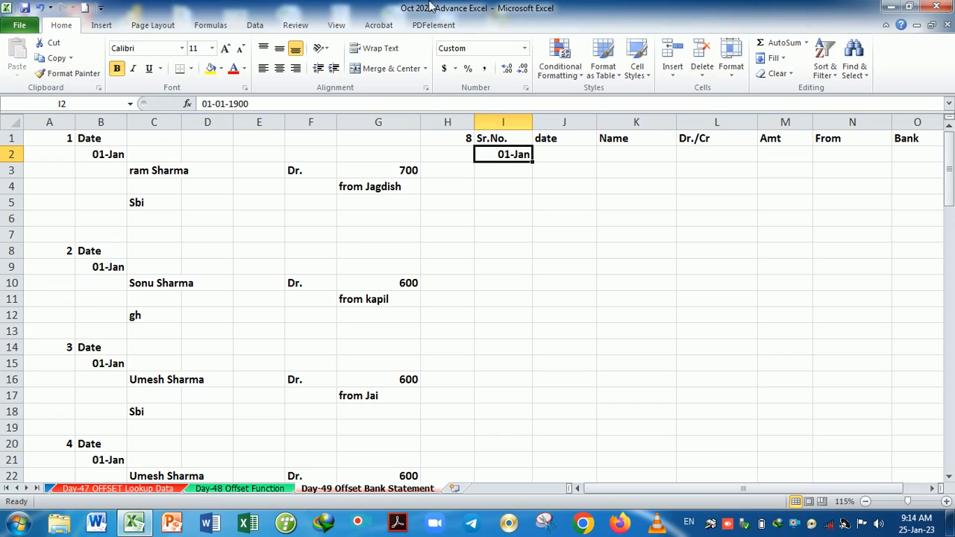
left_click(524, 47)
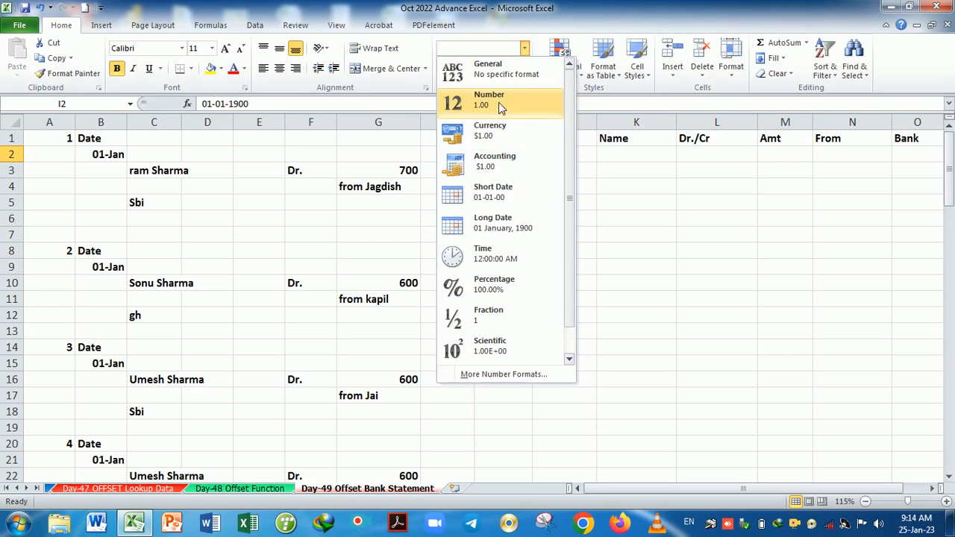
left_click(489, 68)
left_click(512, 188)
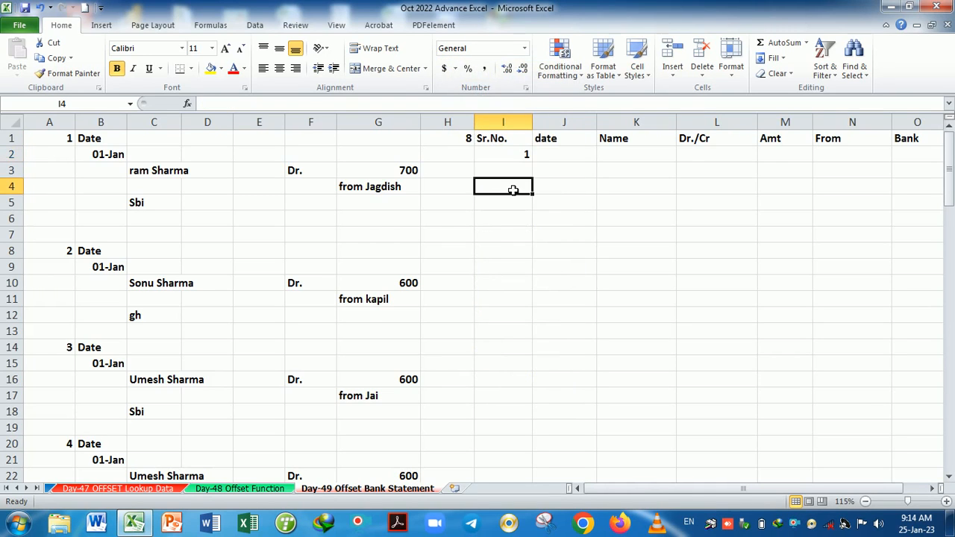
left_click(520, 154)
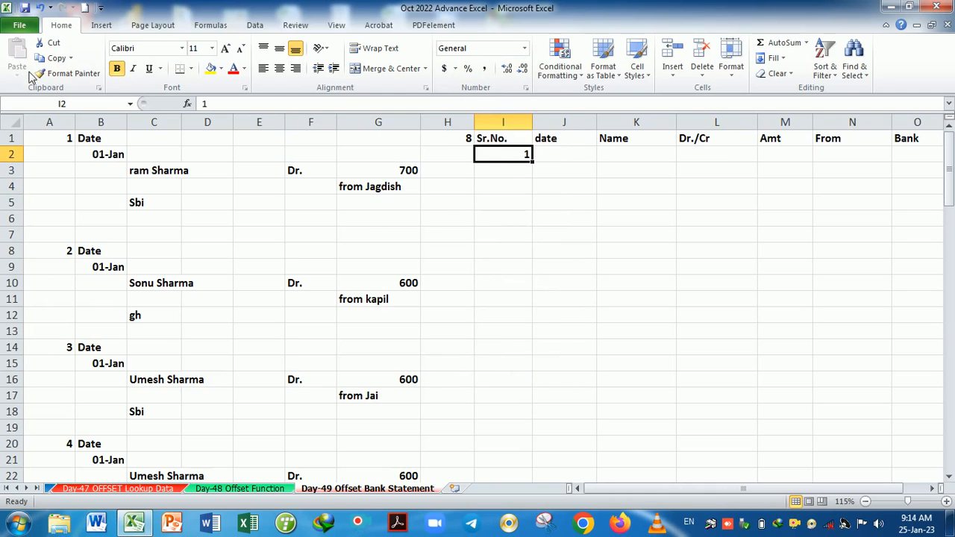
left_click(67, 73)
mouse_move(501, 155)
left_mouse_down()
mouse_move(499, 279)
mouse_move(517, 446)
left_mouse_up()
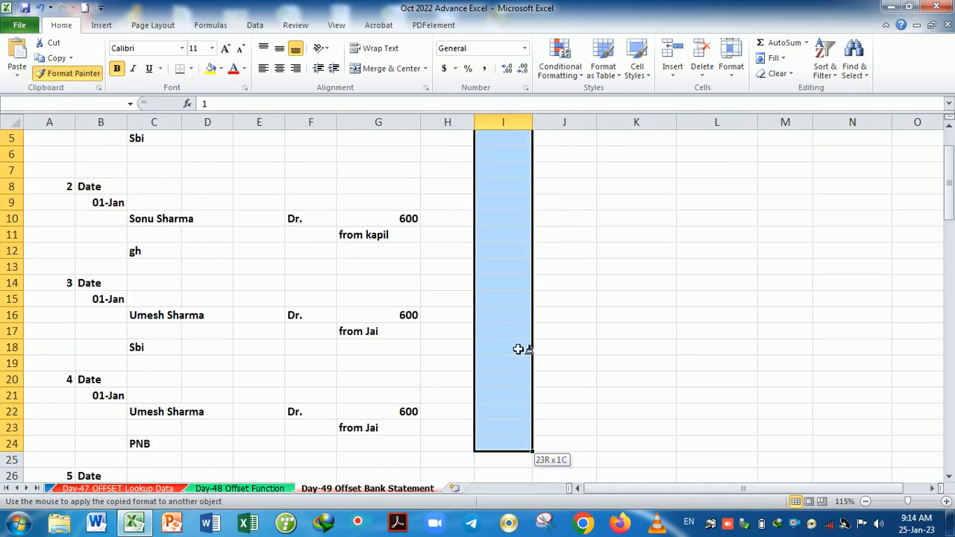
left_click(539, 272)
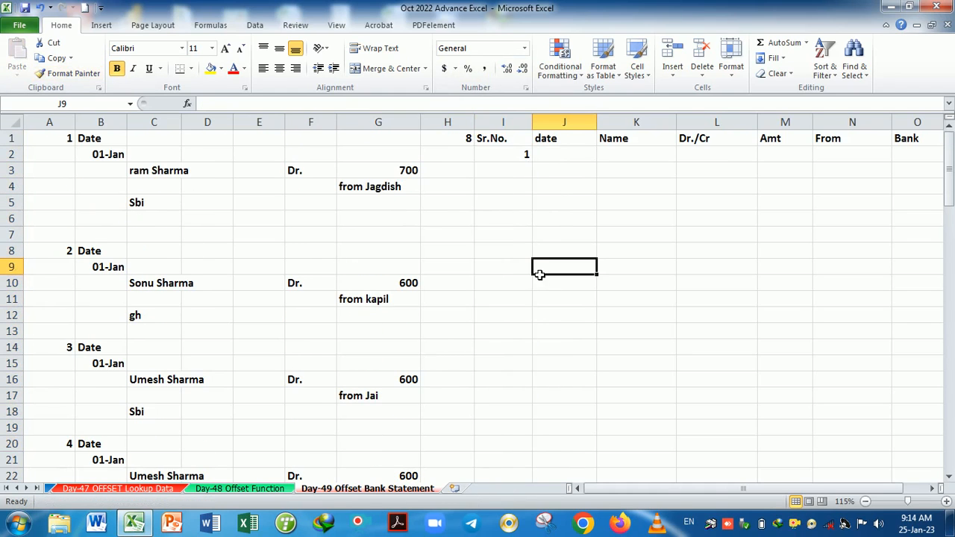
Enter =IF(I2+1>H1," ",I2+1) in I3 and fill it down column I to row 21
left_click(508, 174)
type("=")
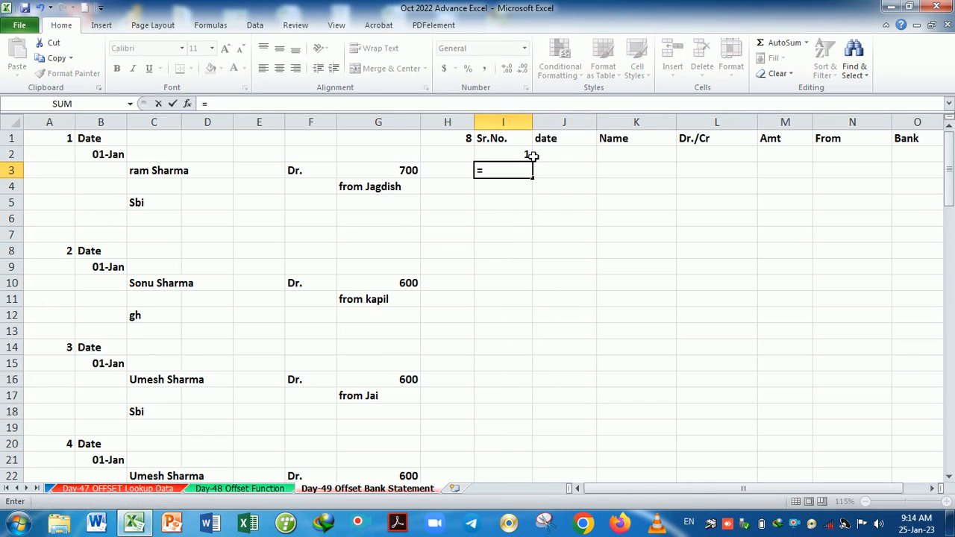
type("if")
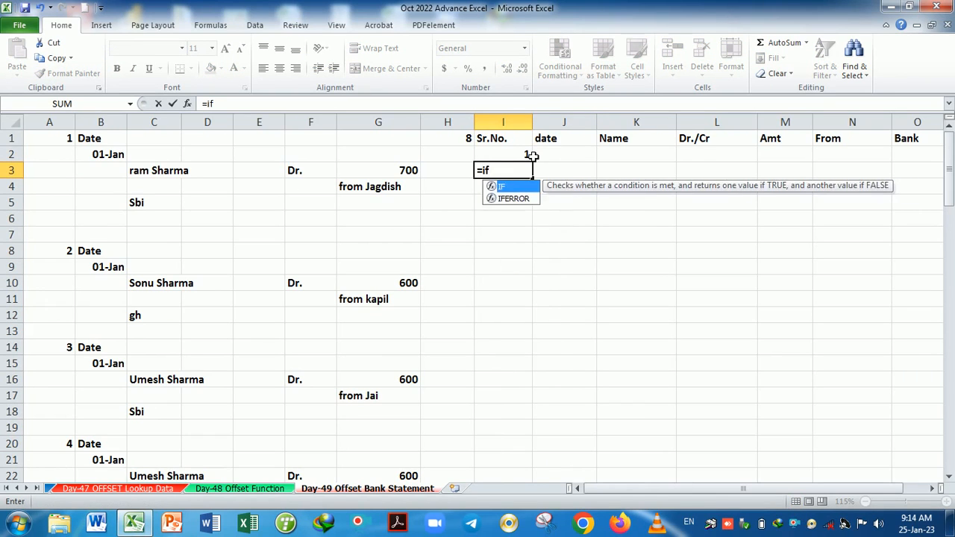
key("Tab")
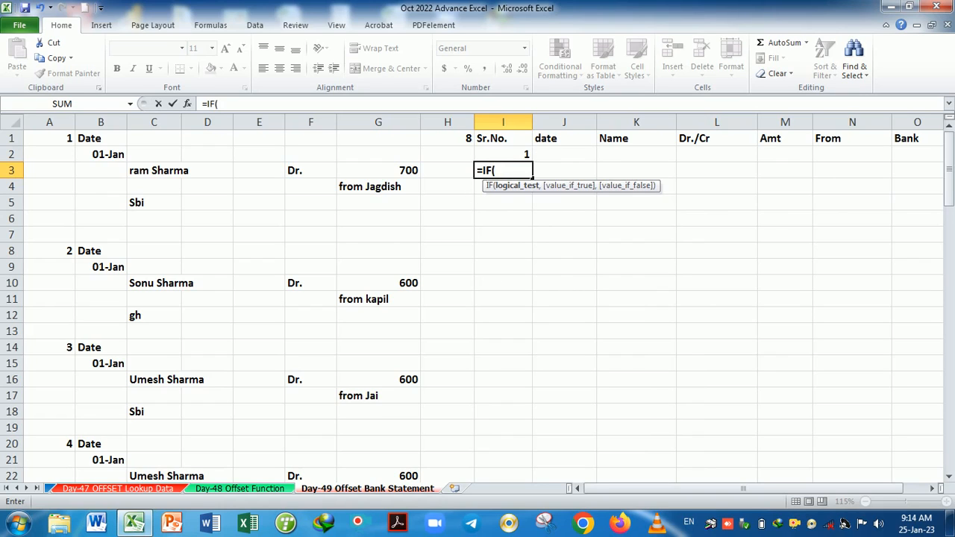
left_click(505, 155)
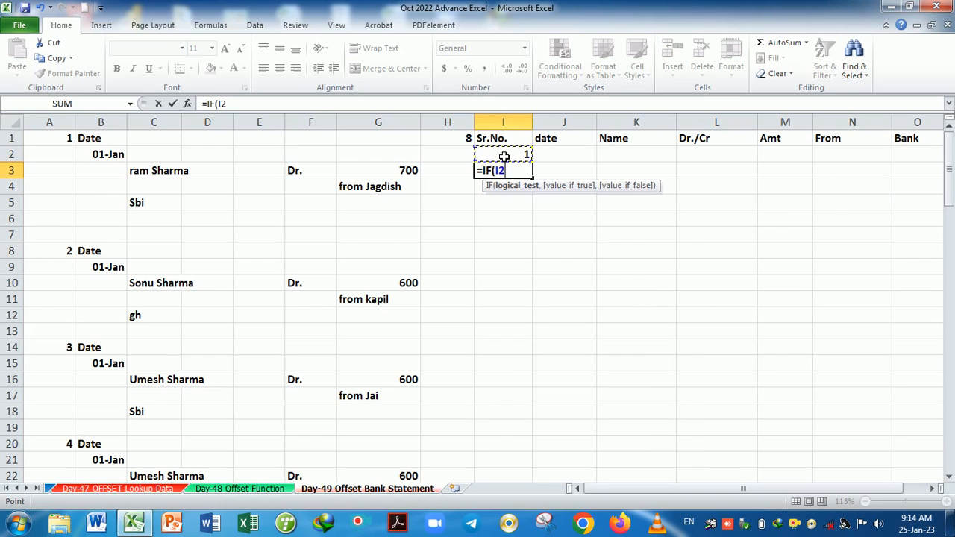
type("+1>")
left_click(458, 142)
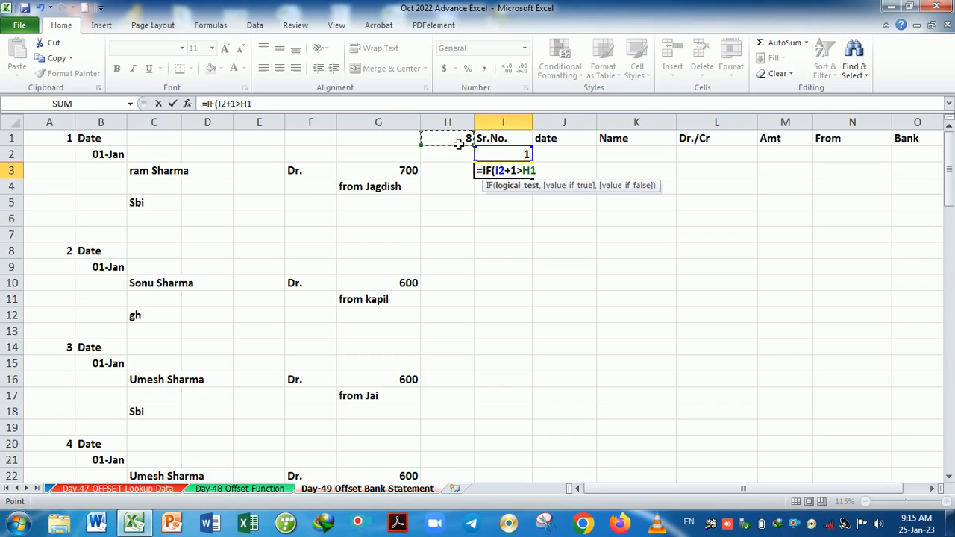
type(",\" \",")
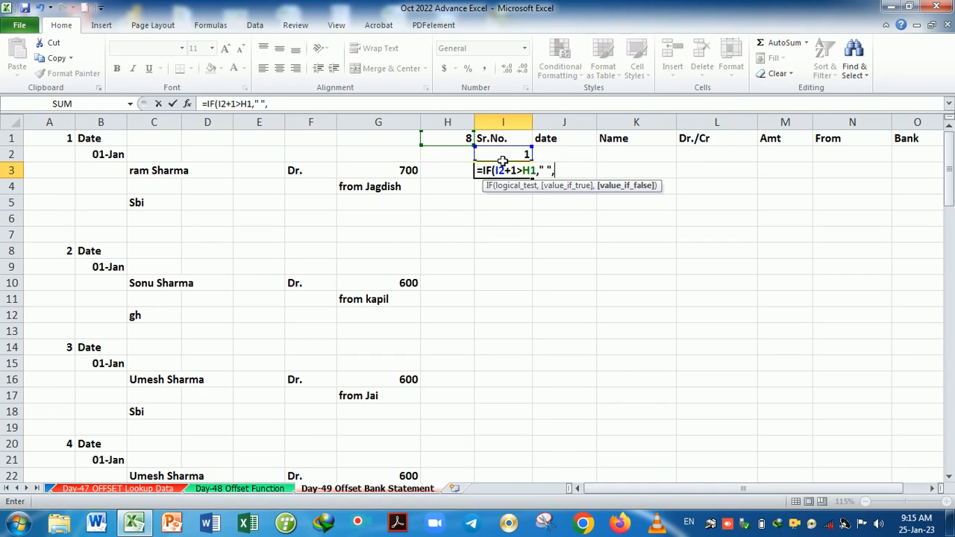
left_click(501, 159)
type("+1)")
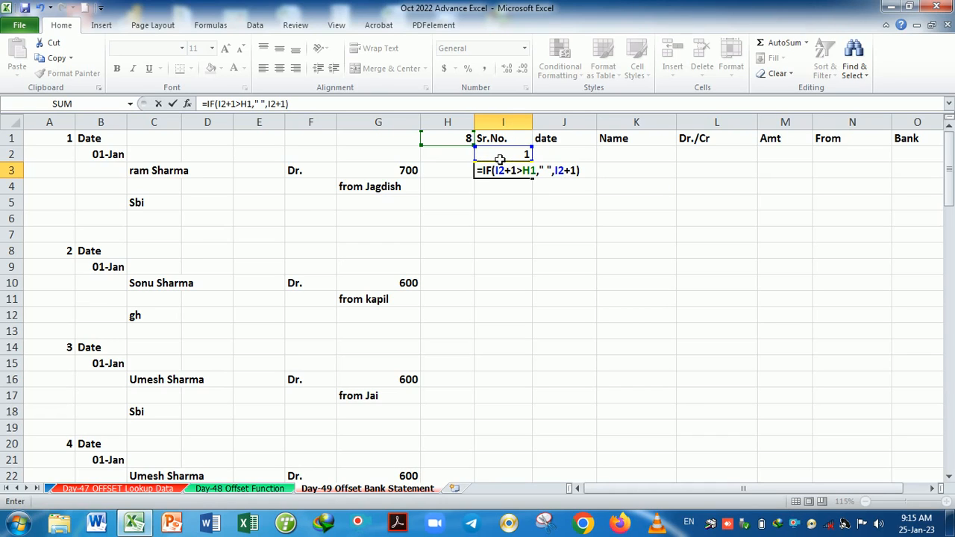
key("Return")
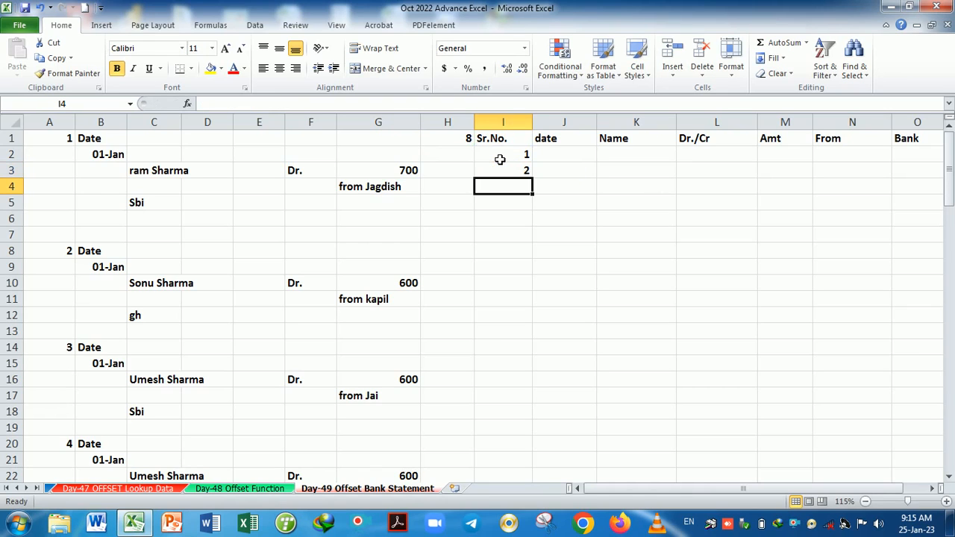
left_click(522, 170)
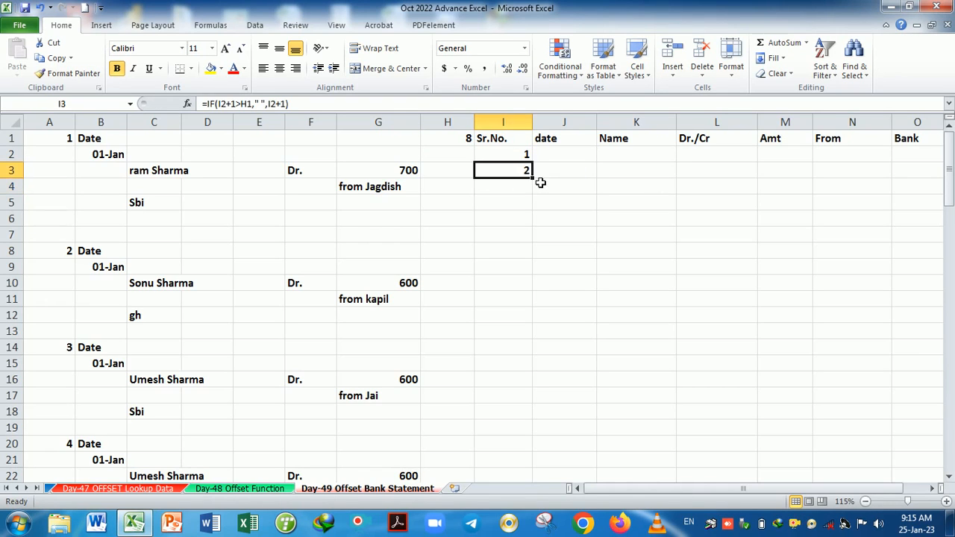
left_click_drag(532, 178, 543, 477)
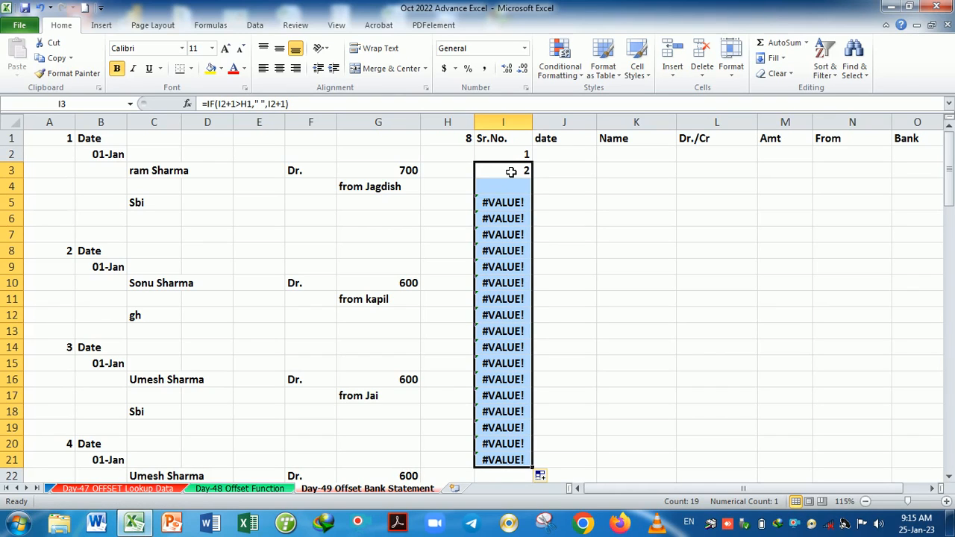
Examine the cell references of the filled serial number formulas in I3 through I7, one after another
key("F2")
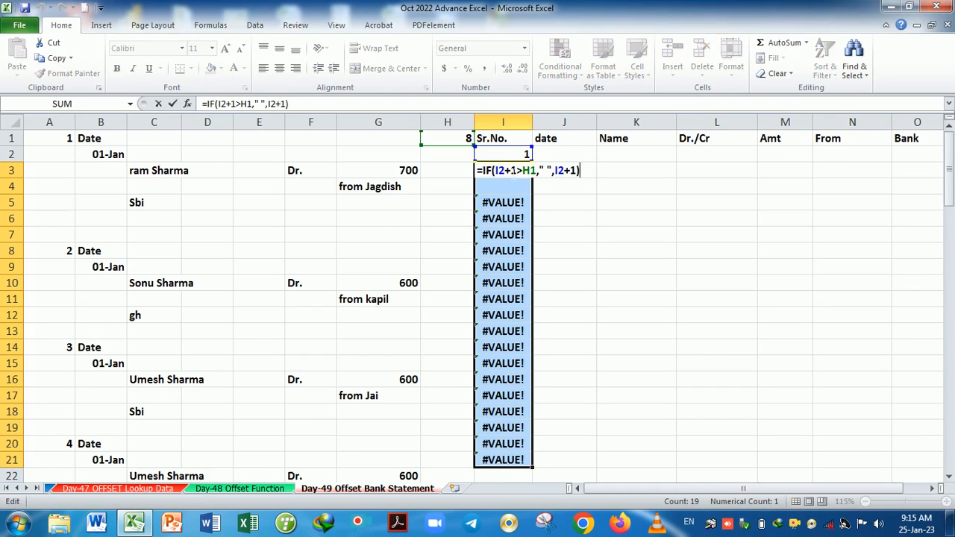
key("Return")
key("F2")
key("Return")
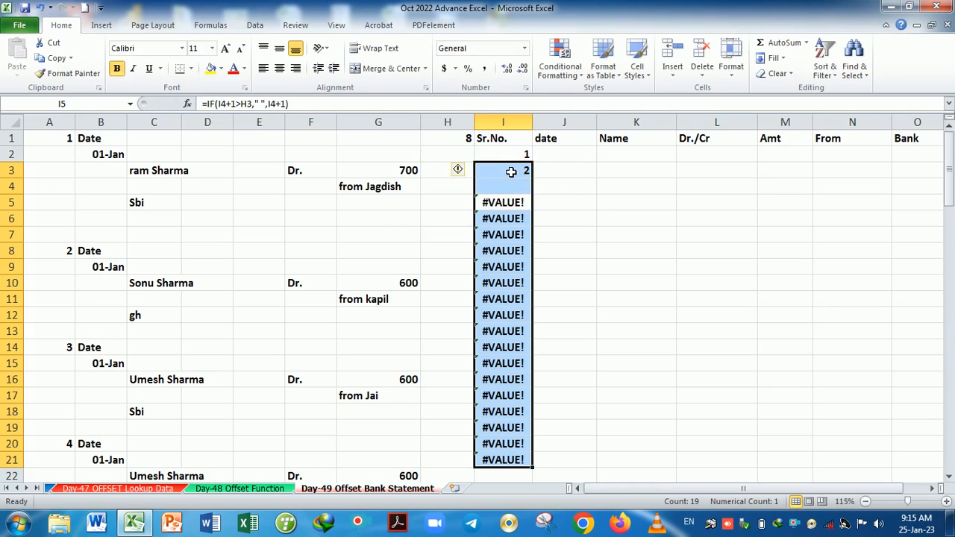
key("F2")
key("Return")
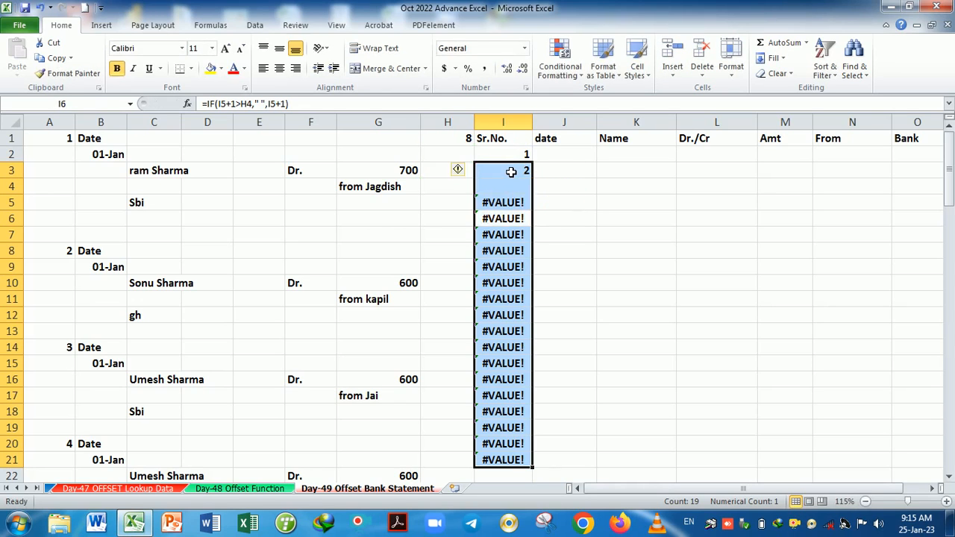
key("F2")
key("Return")
key("F2")
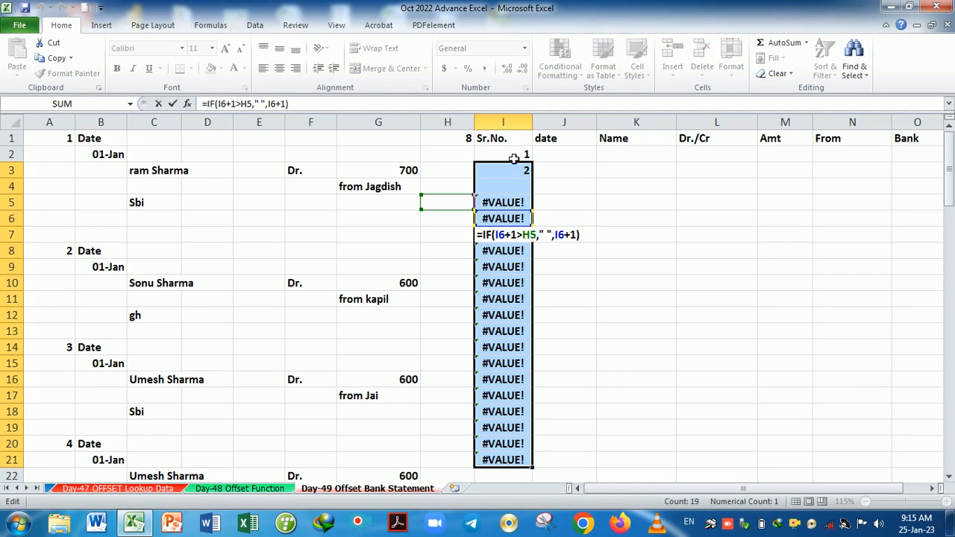
Make the H1 reference in the I3 formula absolute as $H$1 and refill the formula down column I to row 21
double_click(520, 172)
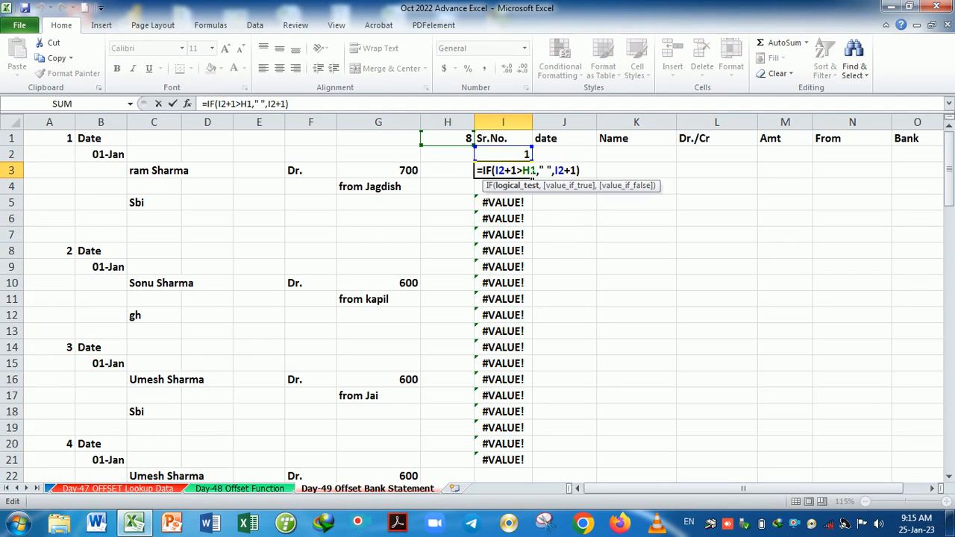
key("F4")
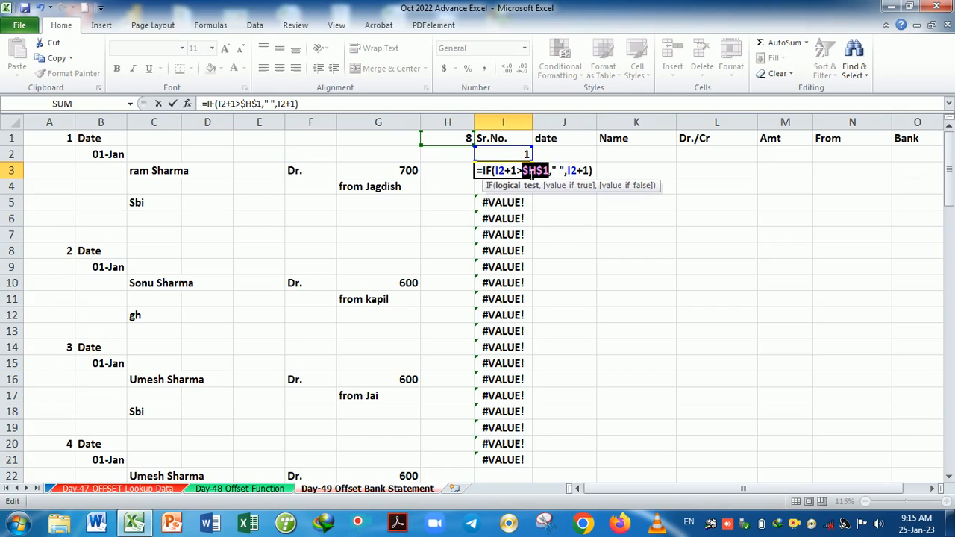
key("Return")
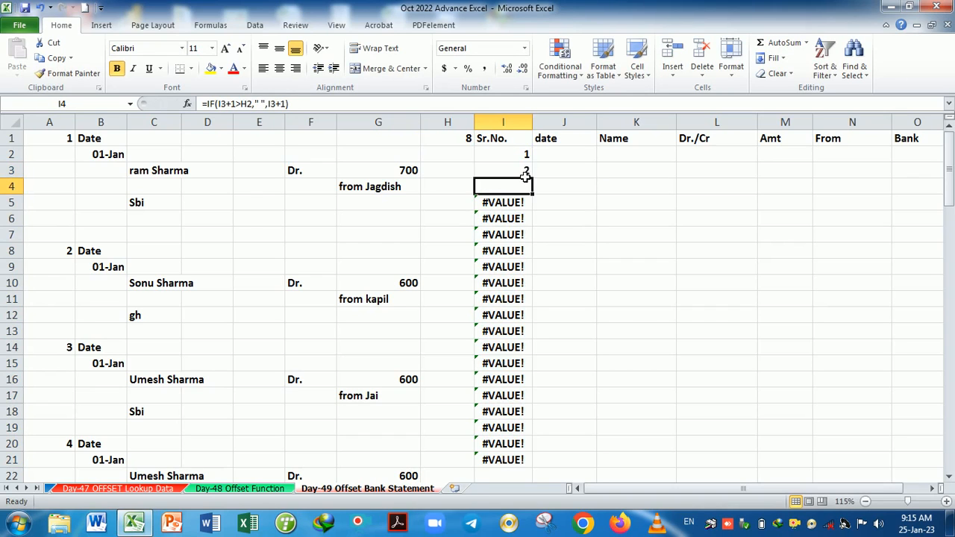
left_click(524, 171)
left_click_drag(533, 179, 515, 464)
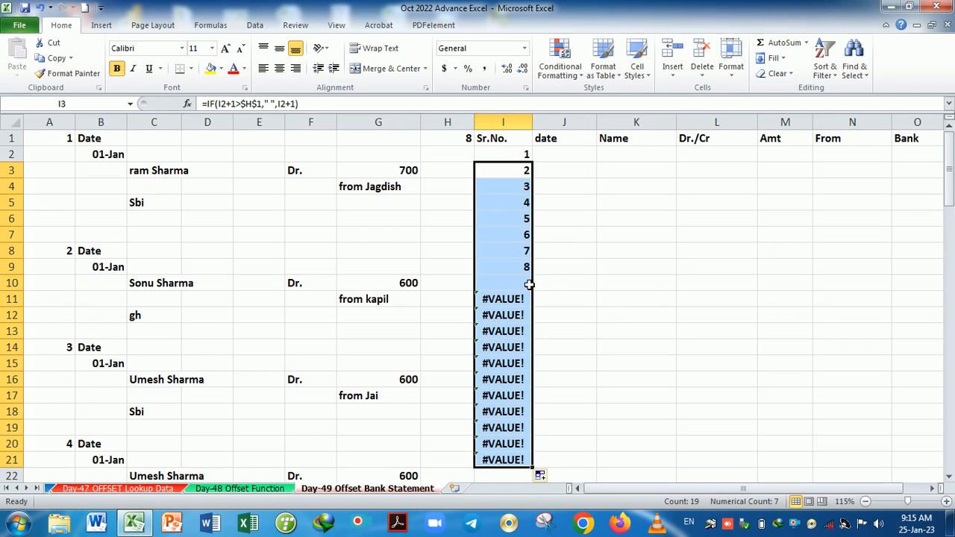
Examine the cell references in the refilled serial number formulas of column I, including I10, I11 and I13
key("F2")
key("Escape")
key("F2")
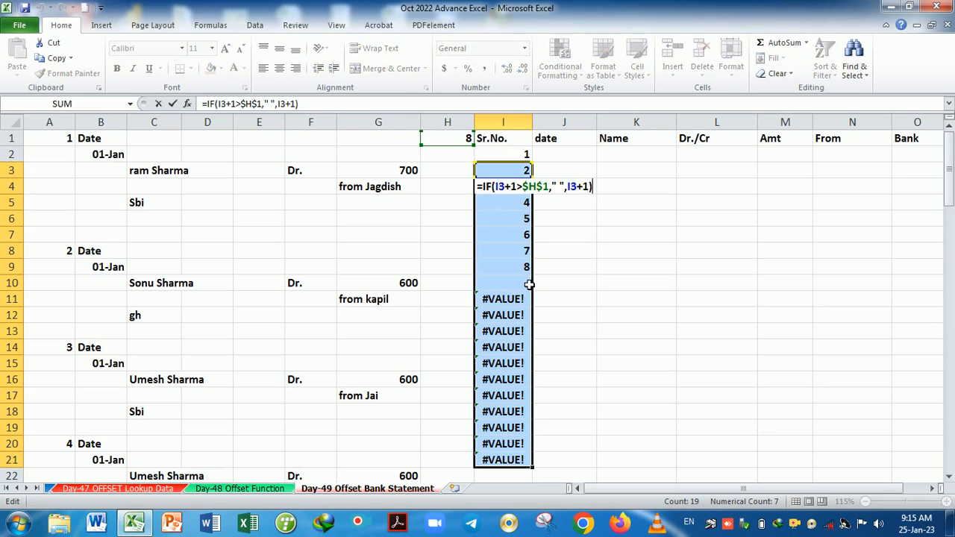
key("Return")
key("F2")
key("Return")
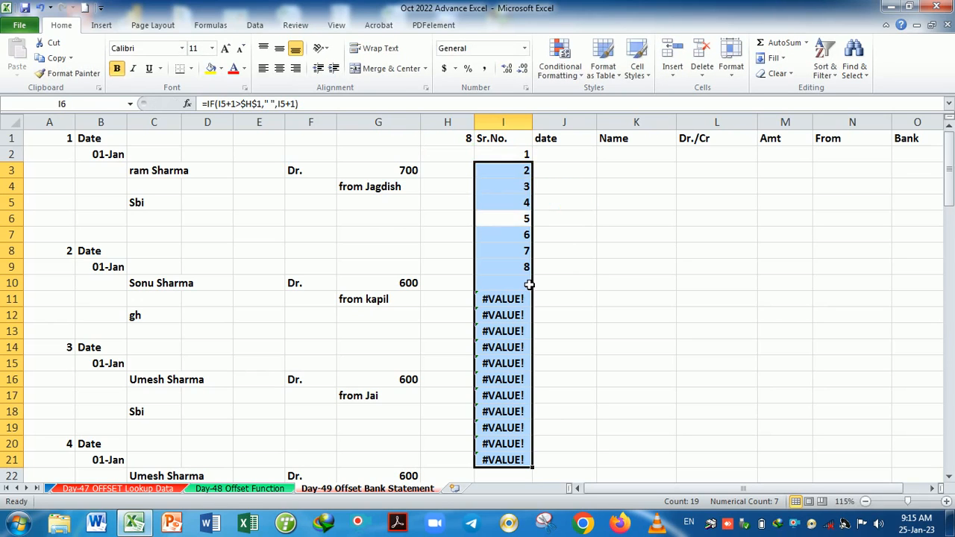
key("F2")
key("Return")
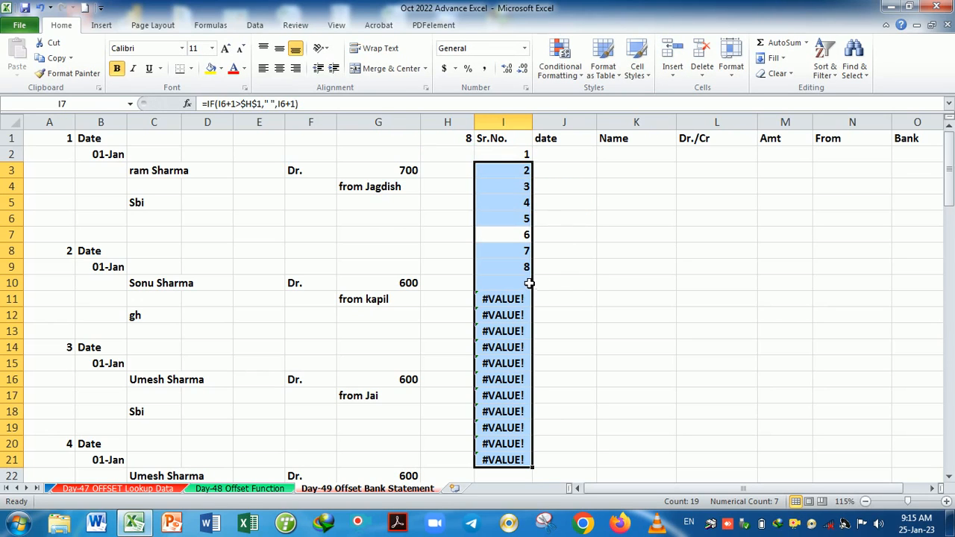
left_click(515, 289)
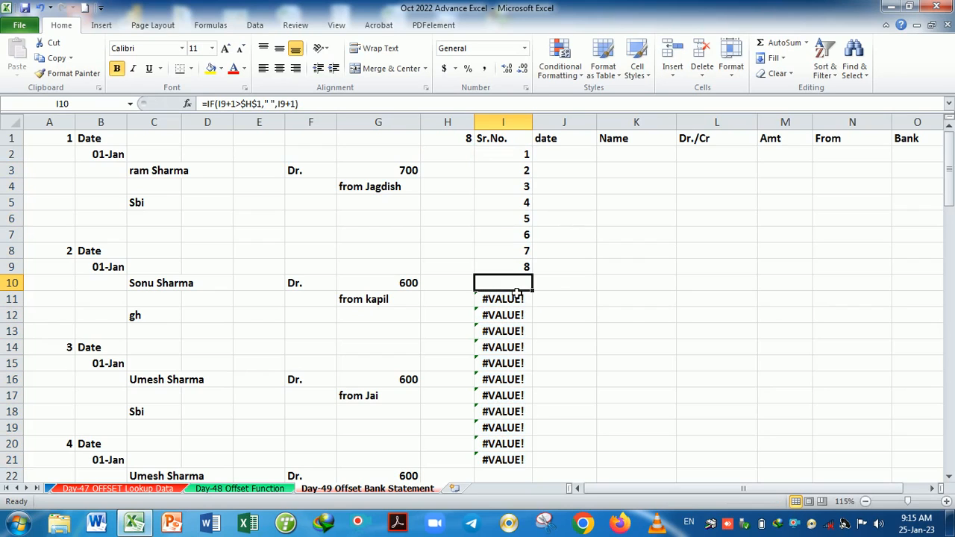
left_click(524, 305)
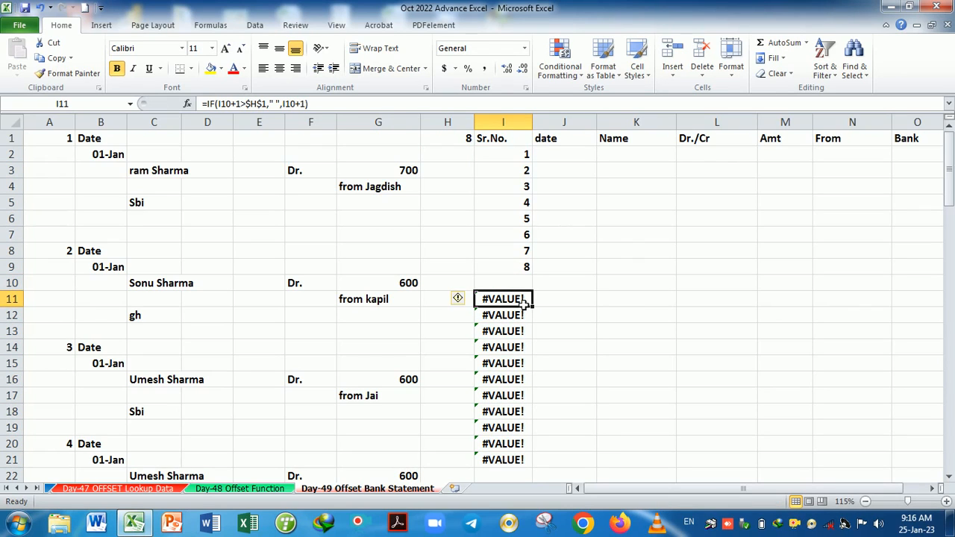
left_click(525, 332)
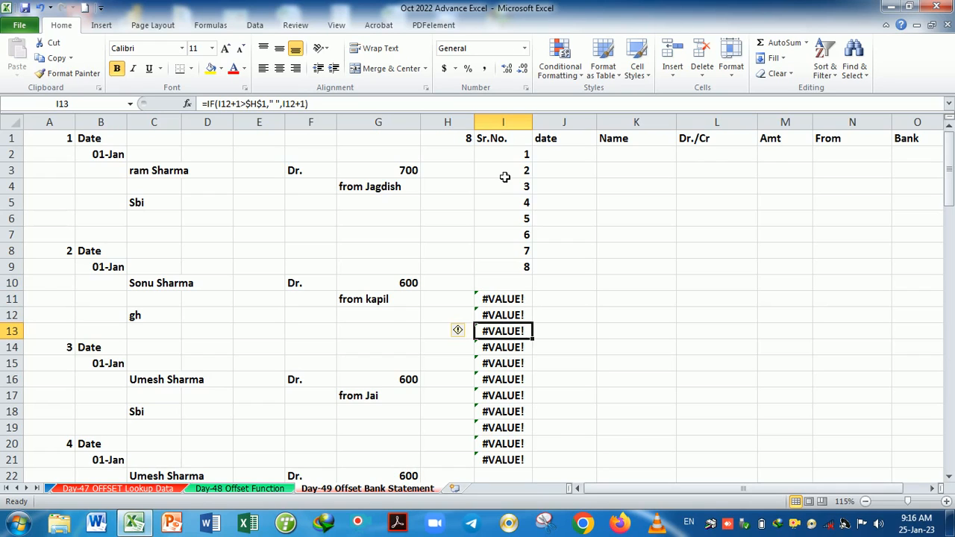
Change I3 to =IFERROR(IF(I2+1>$H$1," ",I2+1)," ") and fill it down the Sr.No. column
left_click(504, 177)
double_click(504, 177)
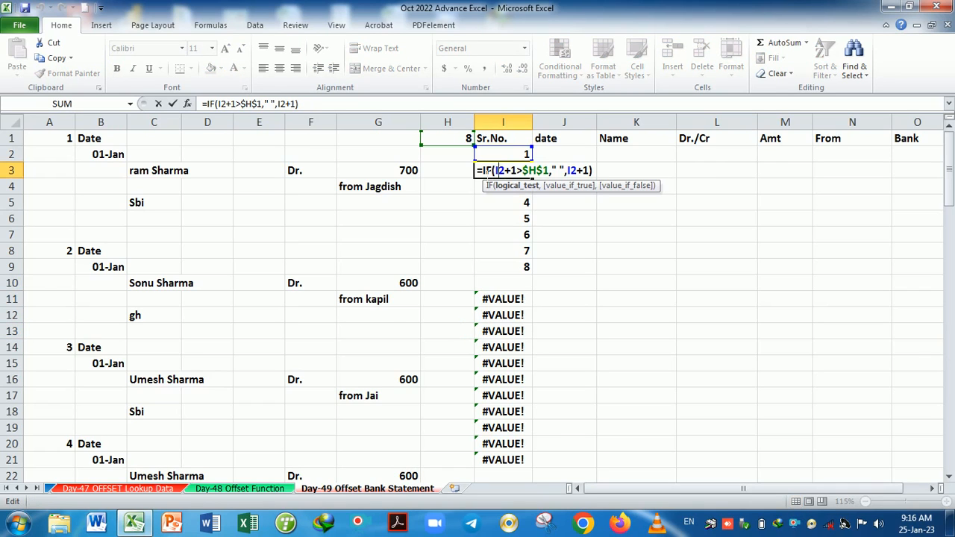
left_click(483, 171)
type("if")
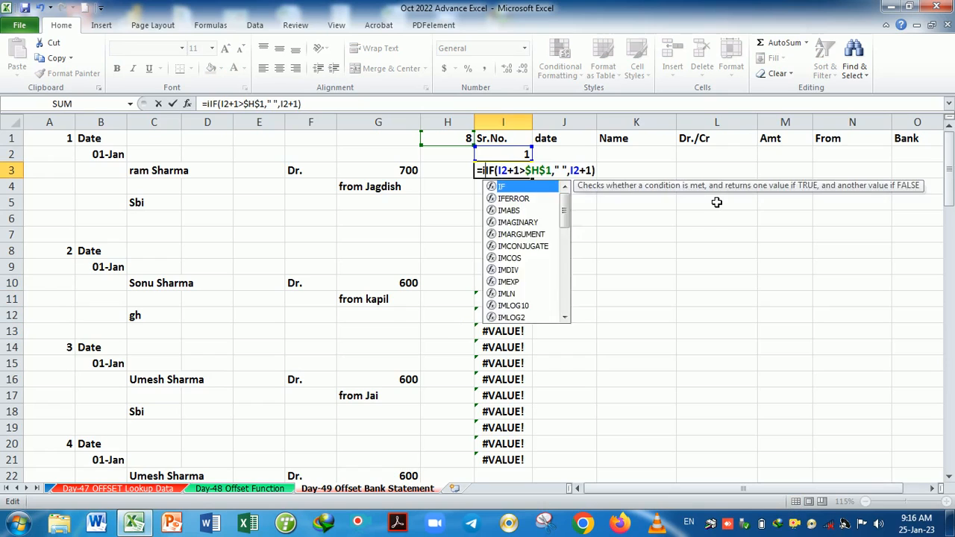
key("Down")
key("Tab")
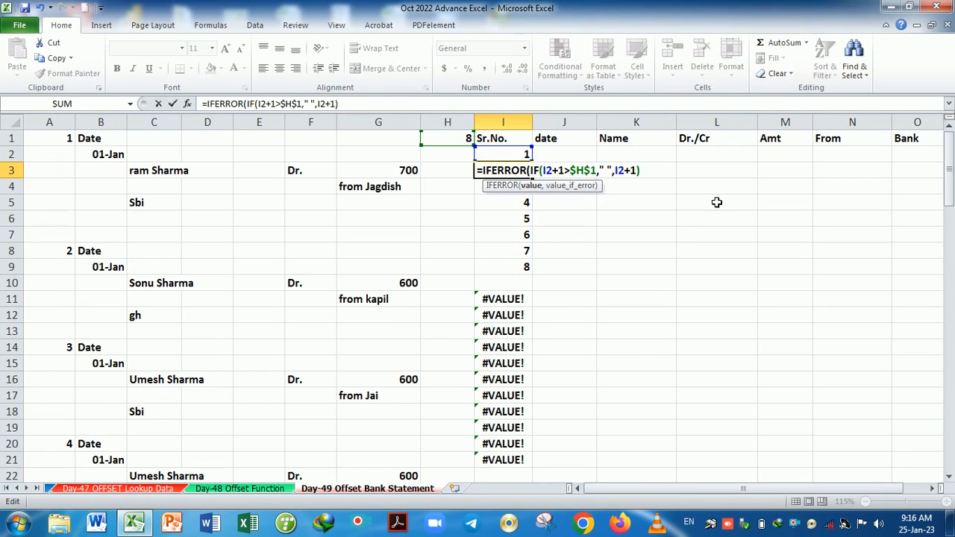
key("End")
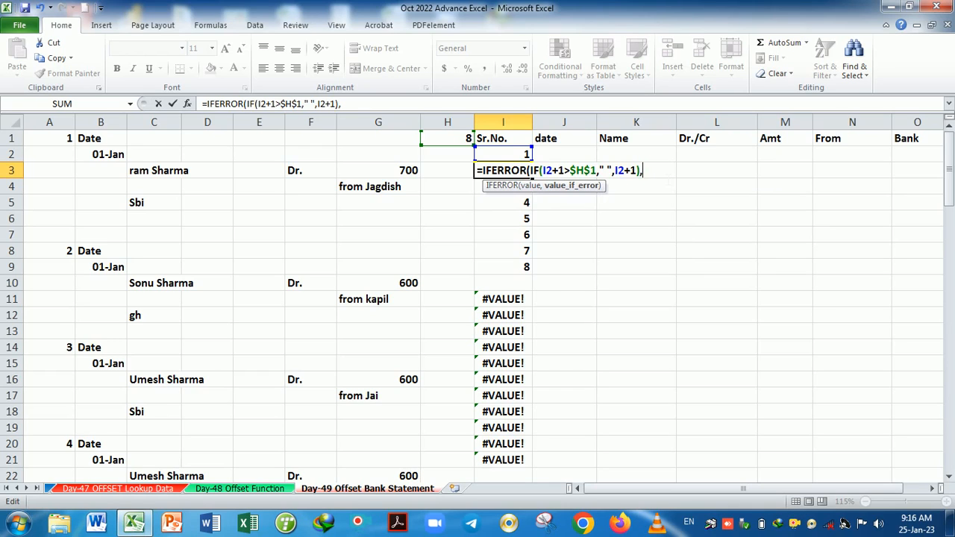
type("\" \")")
key("Return")
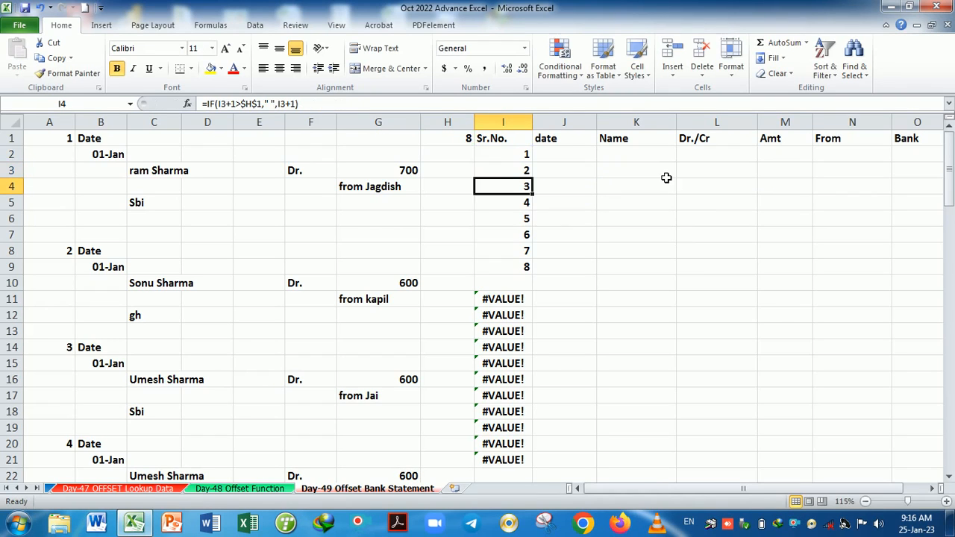
left_click(527, 171)
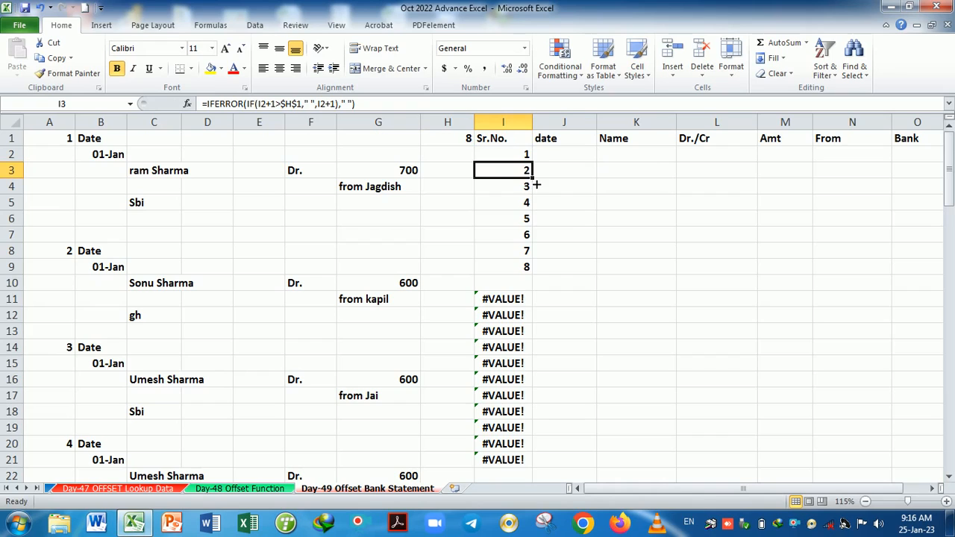
double_click(534, 180)
Check the IFERROR formulas in the column I cells below the last serial number, from I10 to I15
left_click(519, 316)
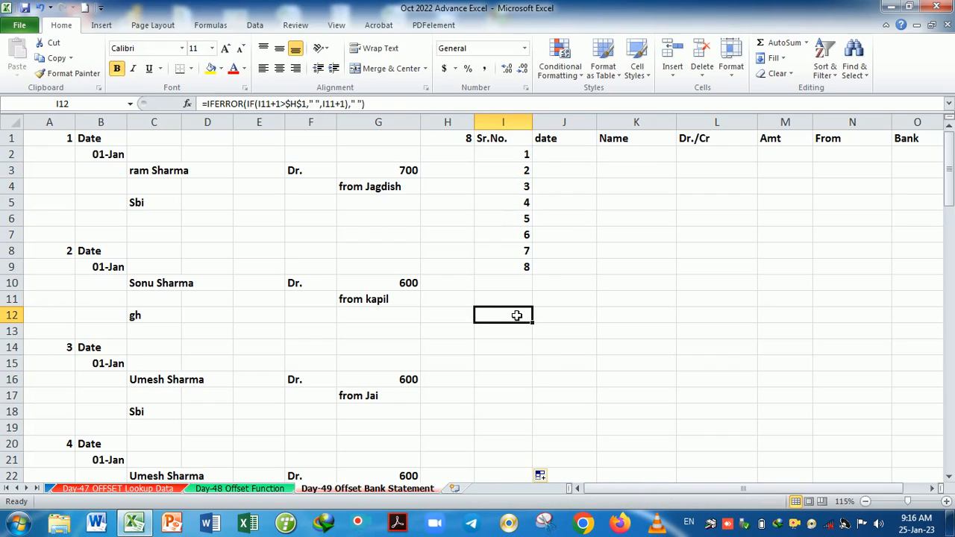
left_click(522, 298)
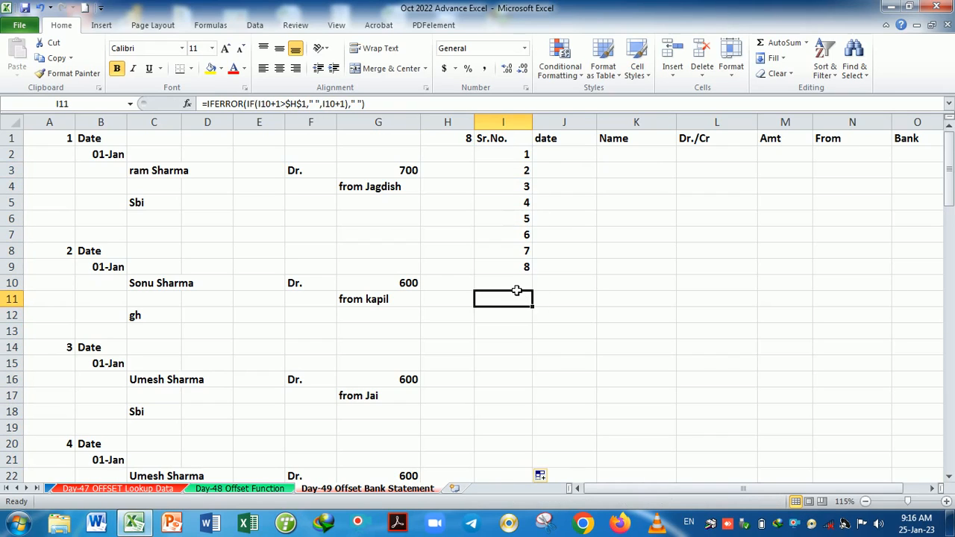
left_click(518, 286)
left_click_drag(529, 337, 522, 350)
double_click(512, 363)
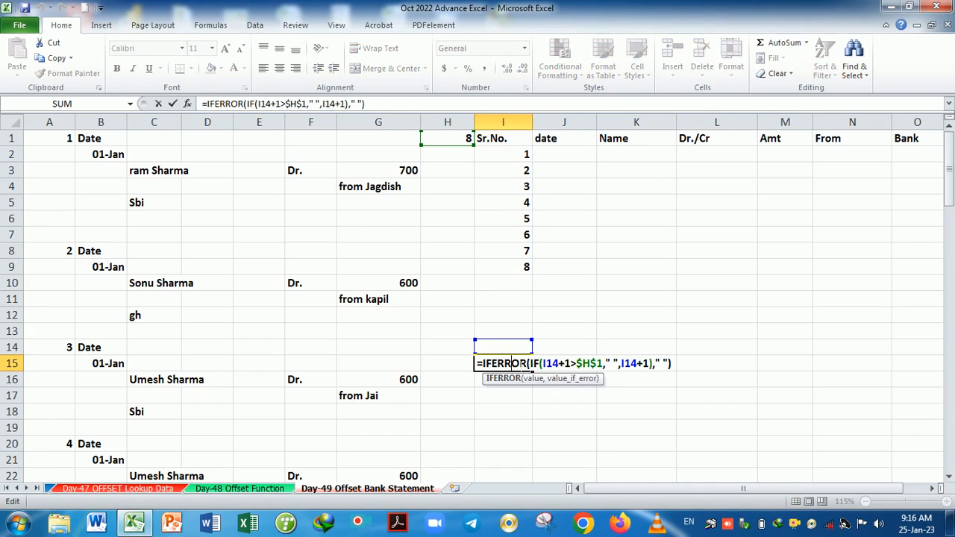
key("Return")
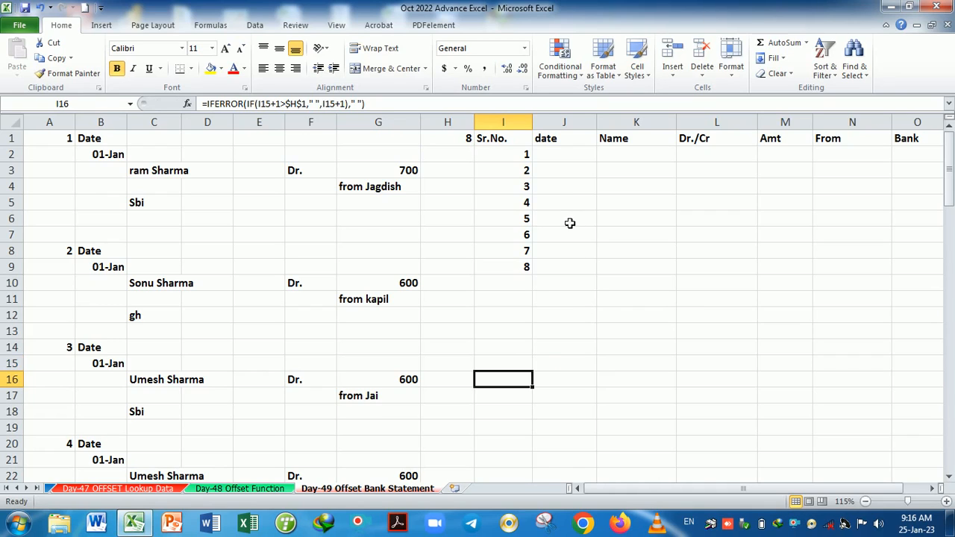
Start an OFFSET formula in J2 under the date heading
left_click(569, 162)
type("=")
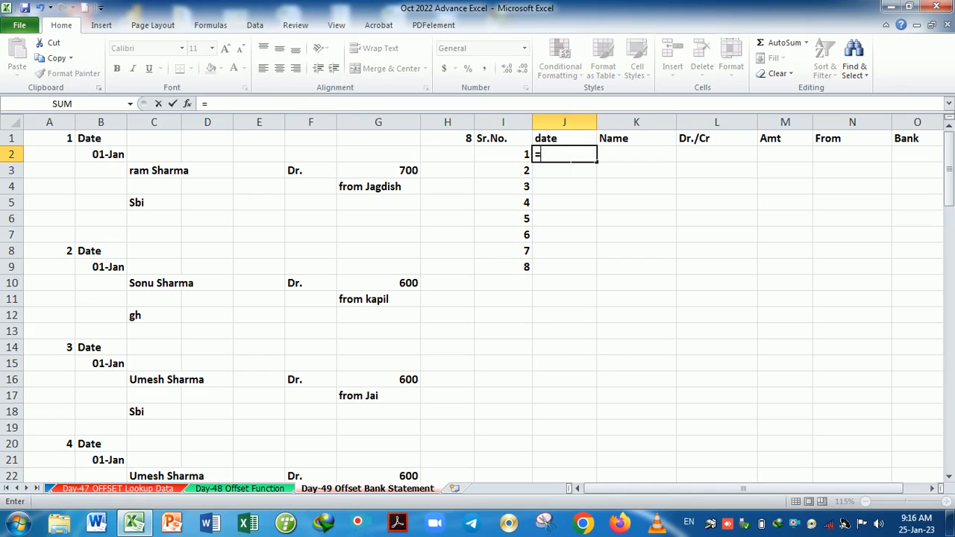
type("off")
key("Tab")
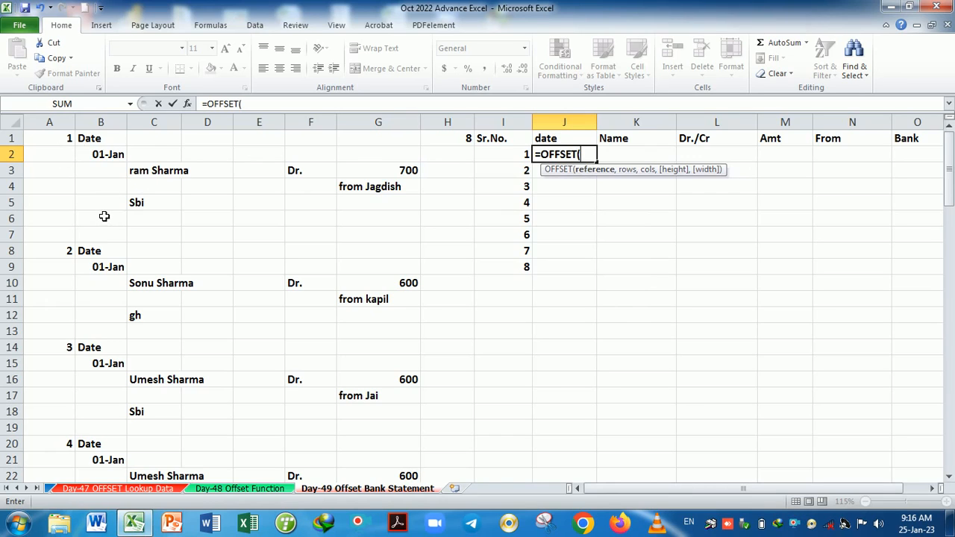
left_click(99, 143)
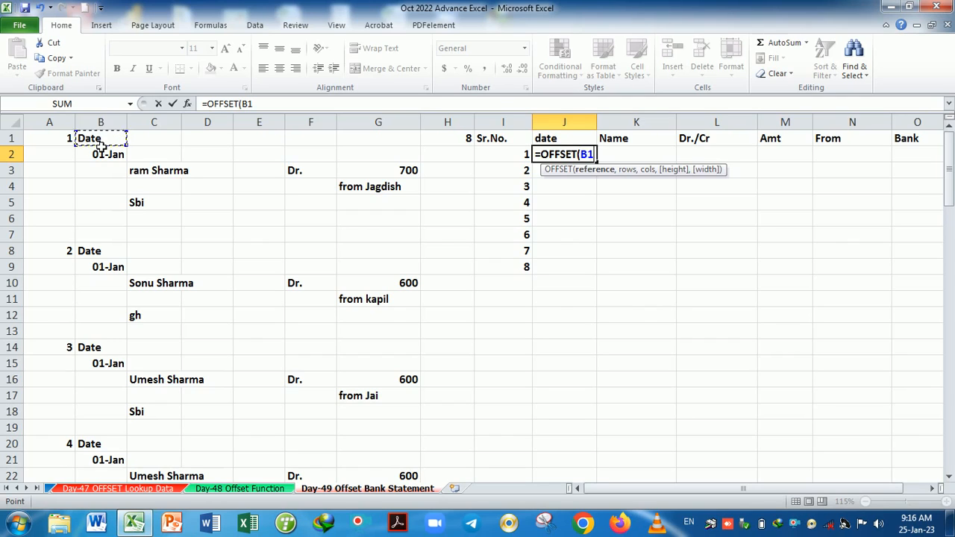
key("F4")
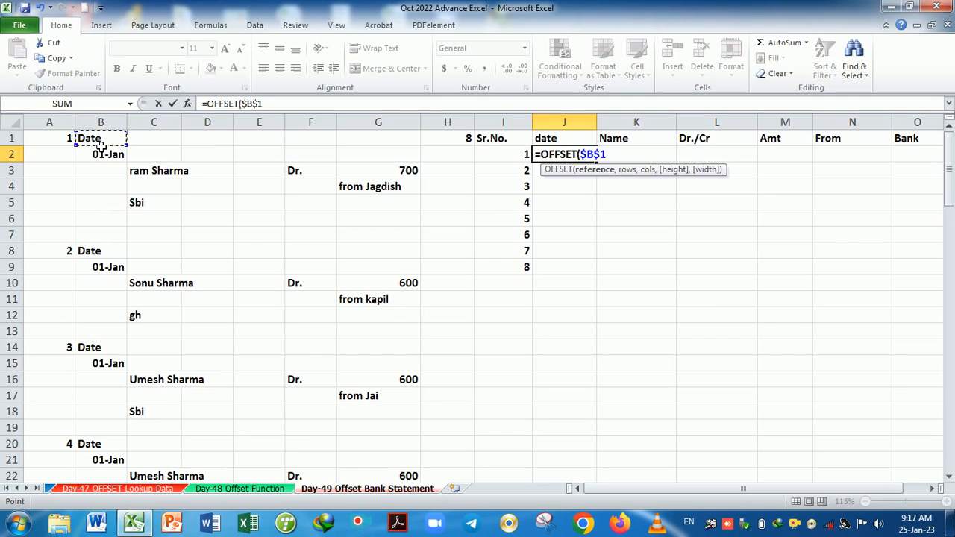
type(",")
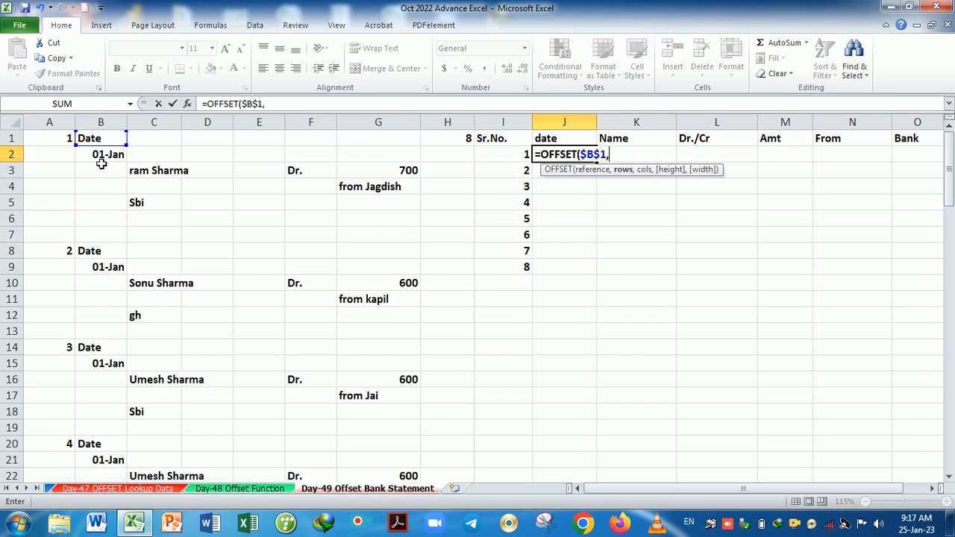
left_click(58, 144)
key("BackSpace")
key("BackSpace")
key("BackSpace")
key("BackSpace")
key("BackSpace")
key("BackSpace")
key("BackSpace")
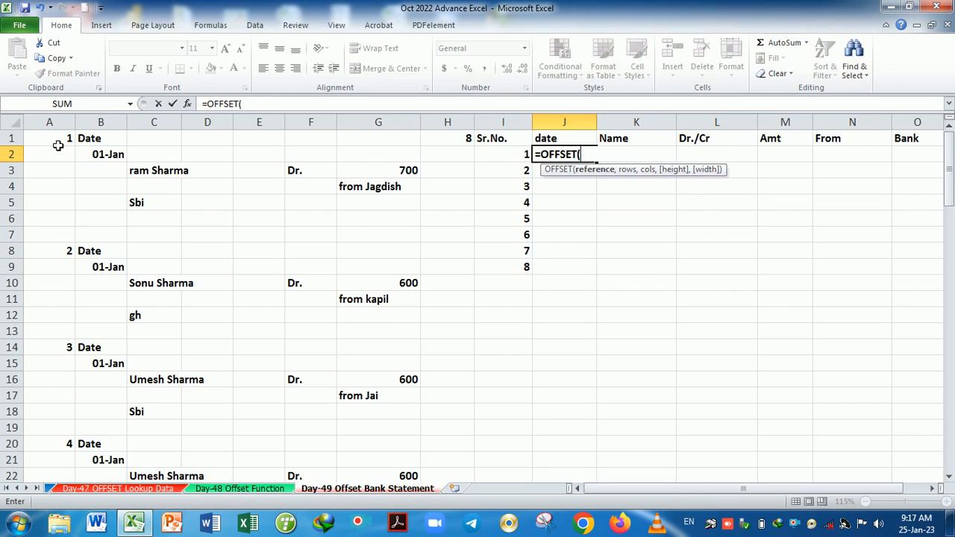
Give the J2 OFFSET formula $A$1 as its reference and MATCH(I2,$A:$A,0) as its rows argument
left_click(58, 145)
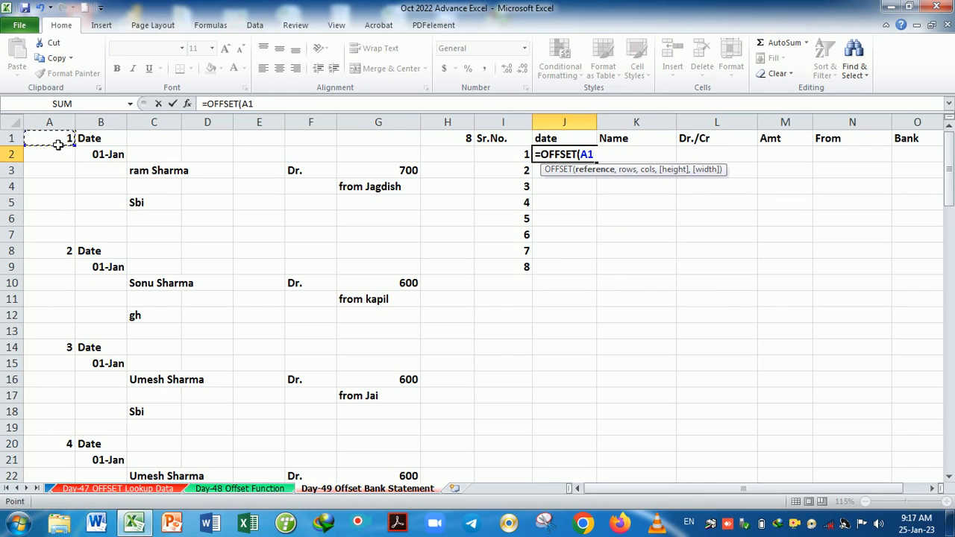
key("F4")
type(",")
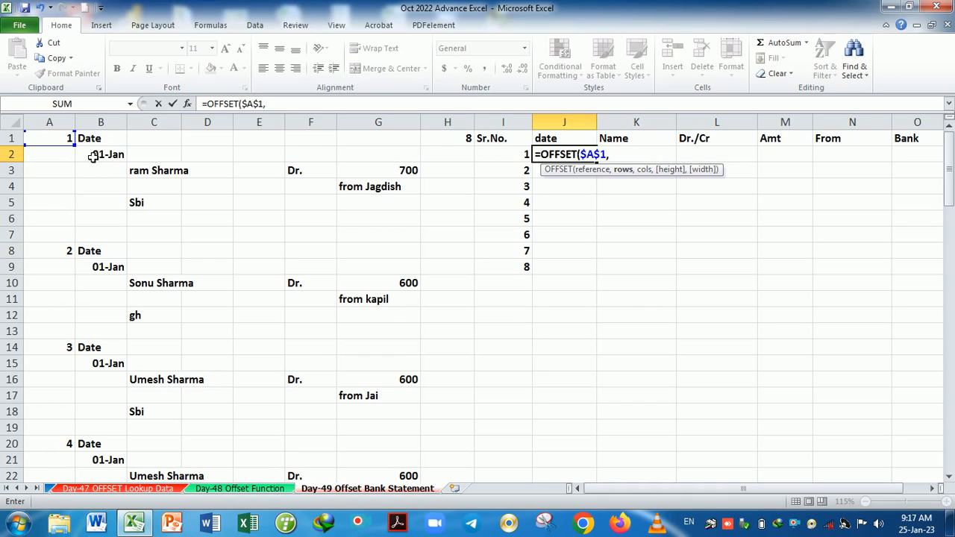
type("m")
key("Tab")
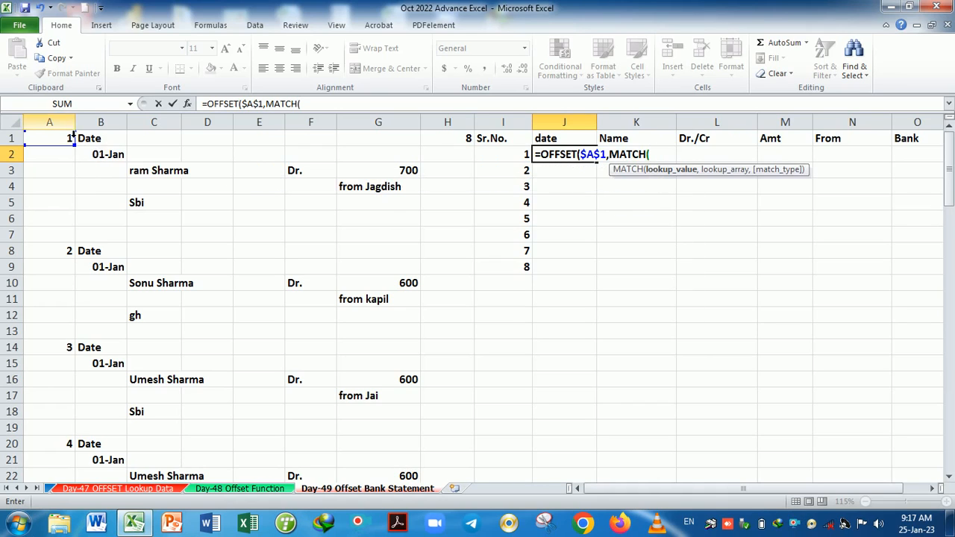
left_click(497, 158)
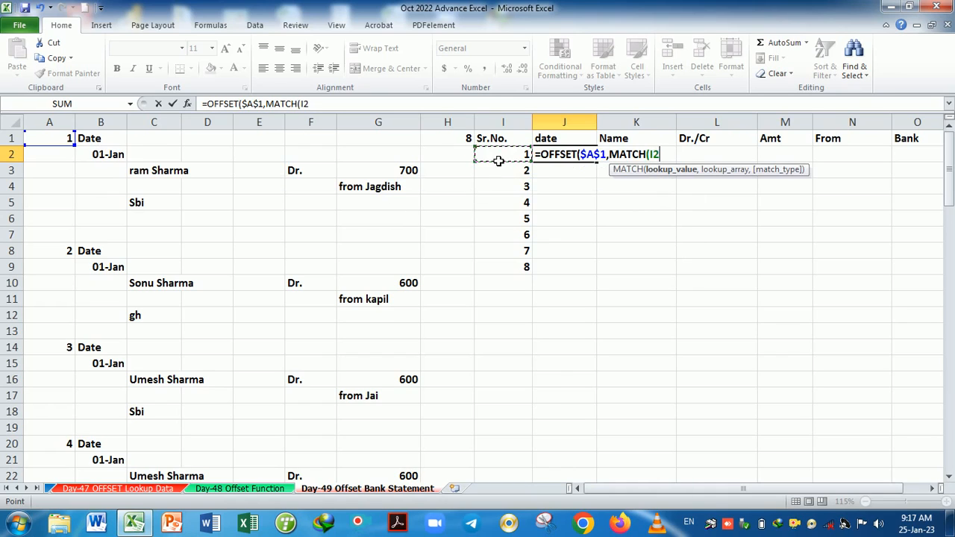
type(",")
left_click(74, 127)
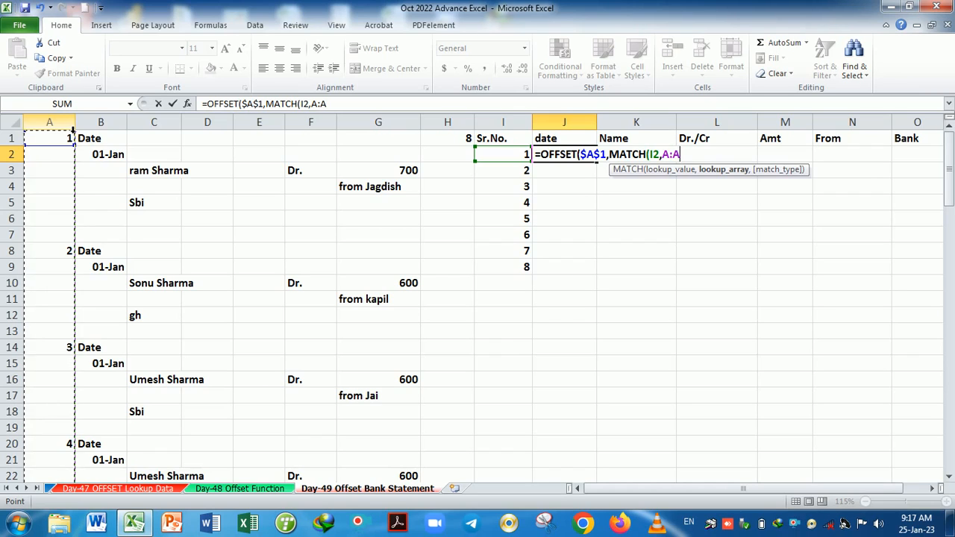
key("F4")
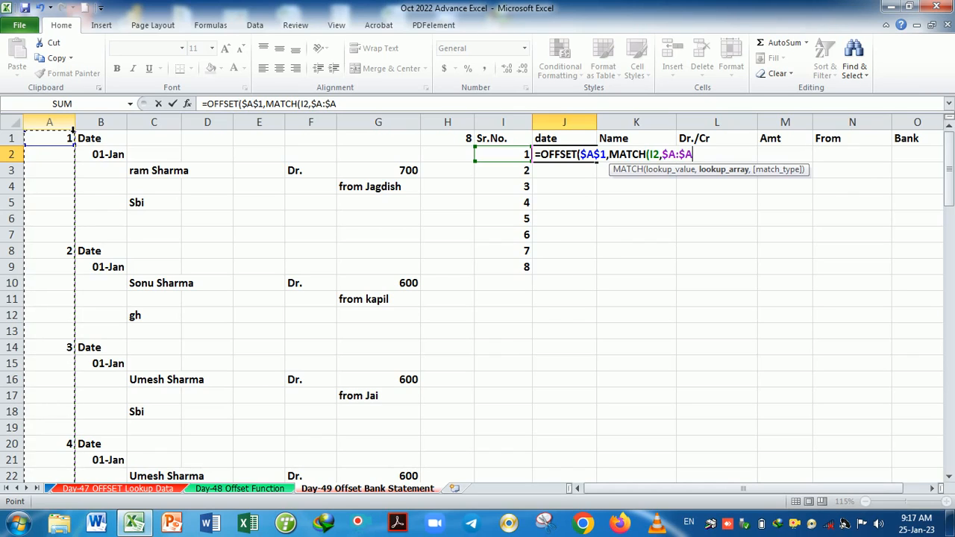
type(",0)")
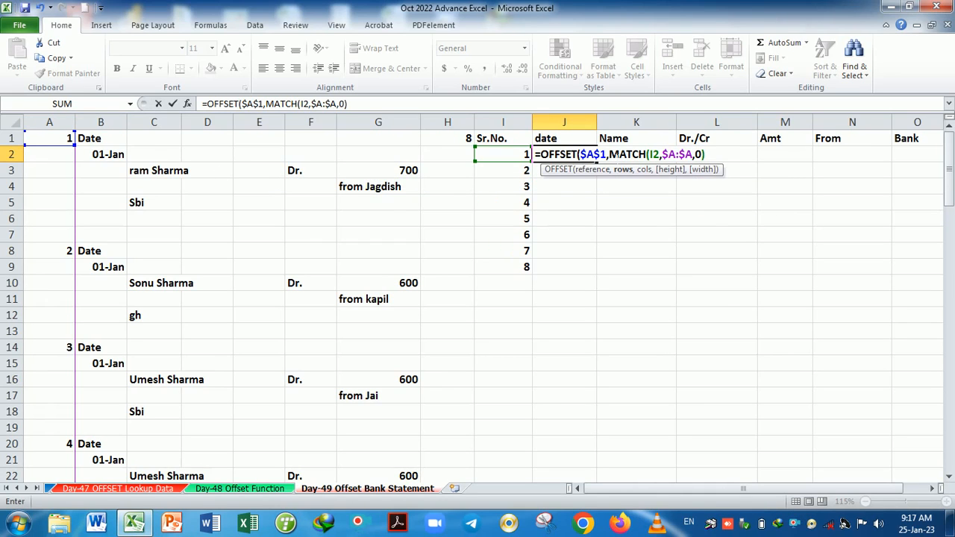
Evaluate the MATCH(I2,$A:$A,0) part of the J2 formula in place, then restore it
left_click_drag(608, 154, 704, 154)
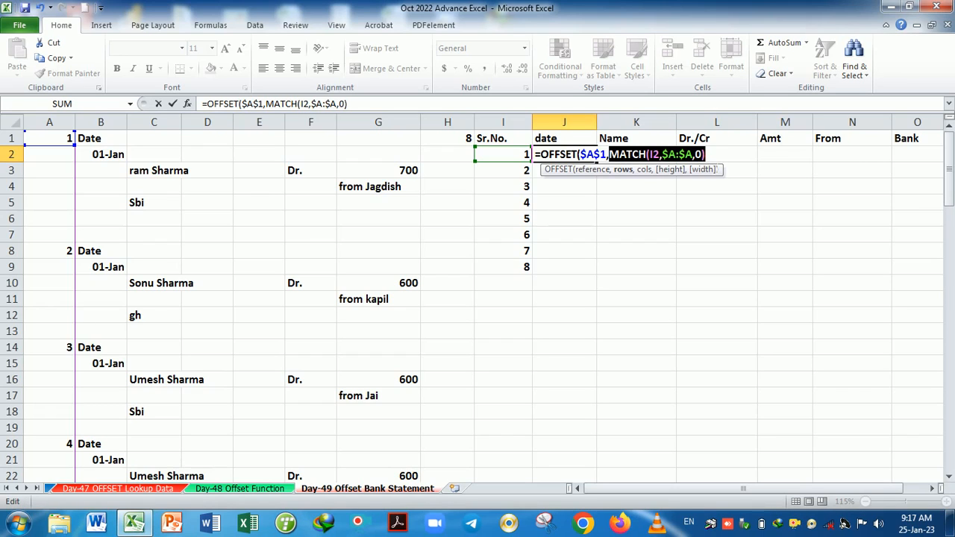
type("1,1")
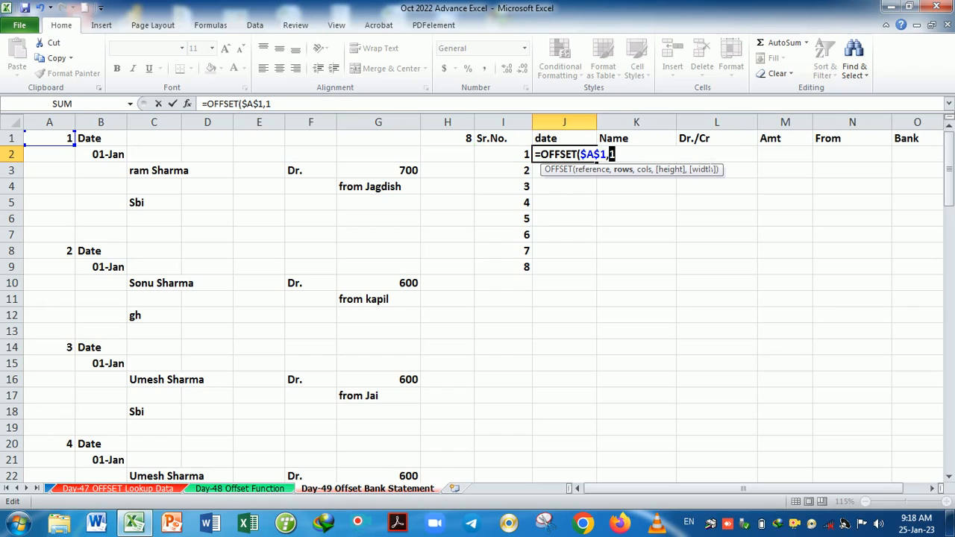
key("ctrl+z")
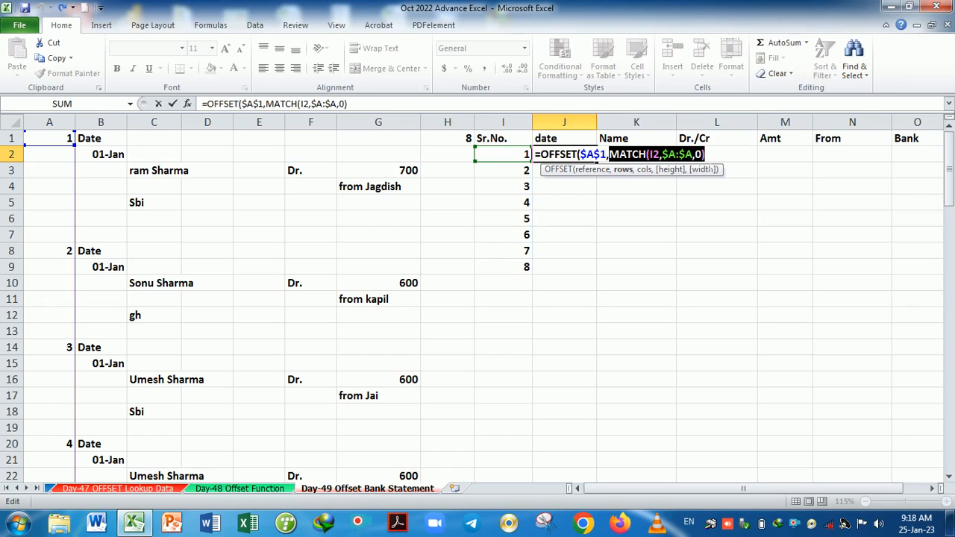
left_click(707, 155)
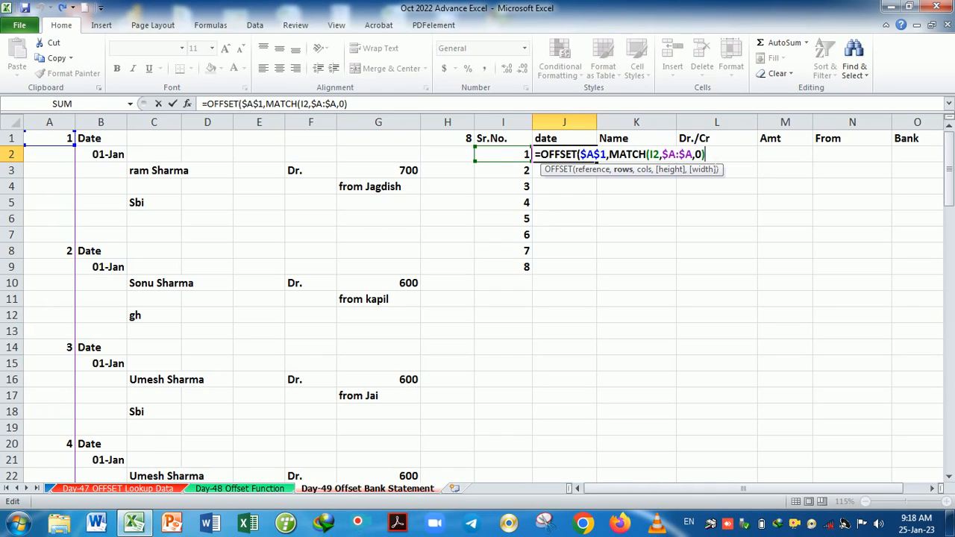
Complete the J2 OFFSET formula with 1 as its cols argument and enter it
type(",")
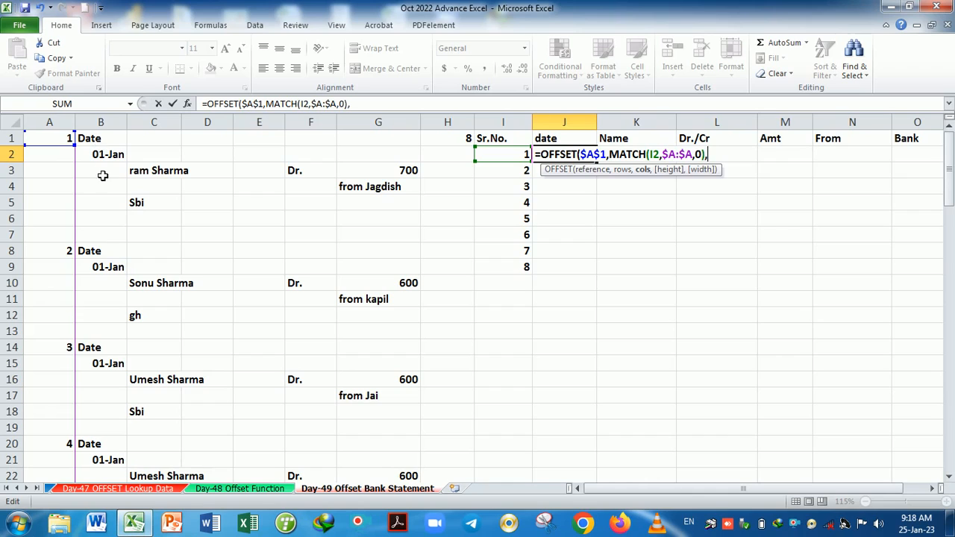
type("1)")
key("Return")
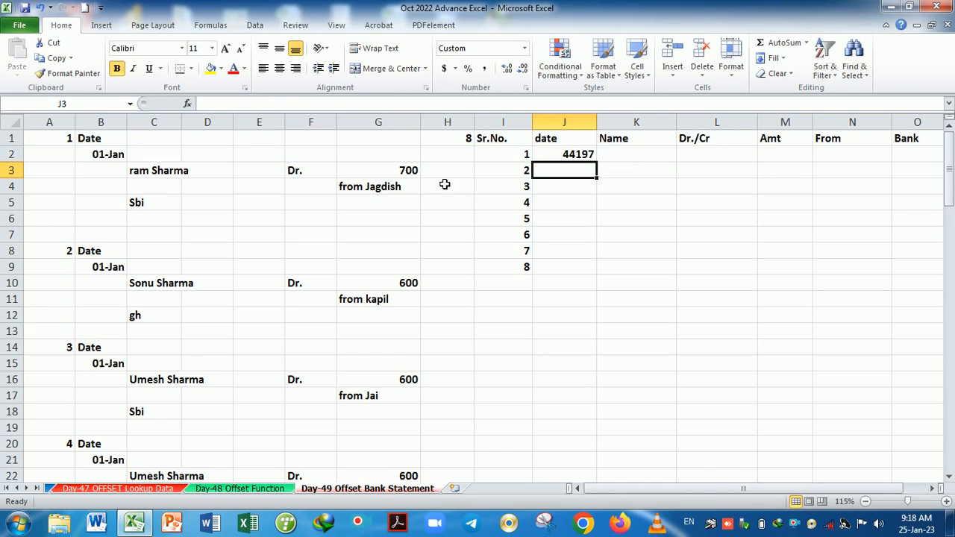
Apply the dd-mmm-yy date format to J2 and check the source date in B2
left_click(577, 154)
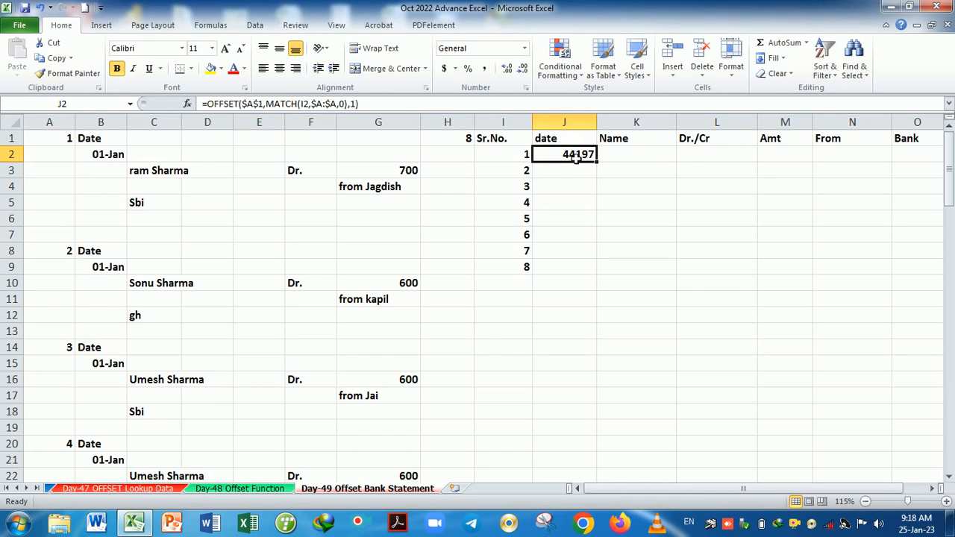
key("ctrl+shift+3")
left_click(108, 161)
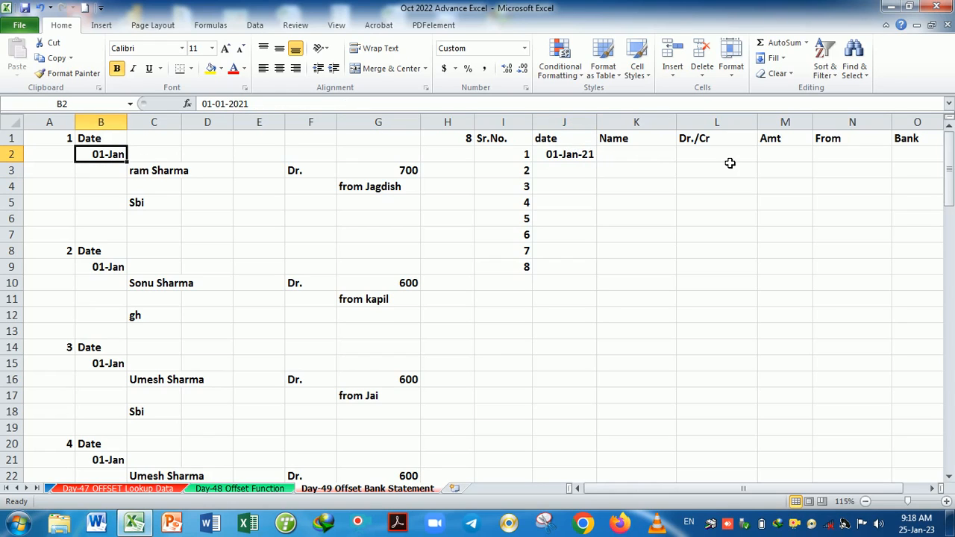
Set the custom number format of J2 to dd-mmm, first trying dd-mm
left_click(581, 158)
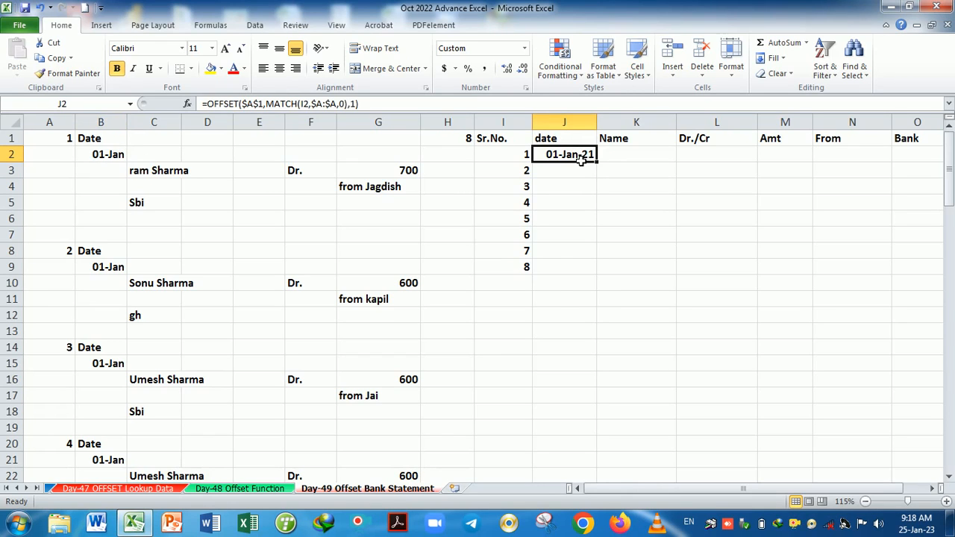
key("ctrl+1")
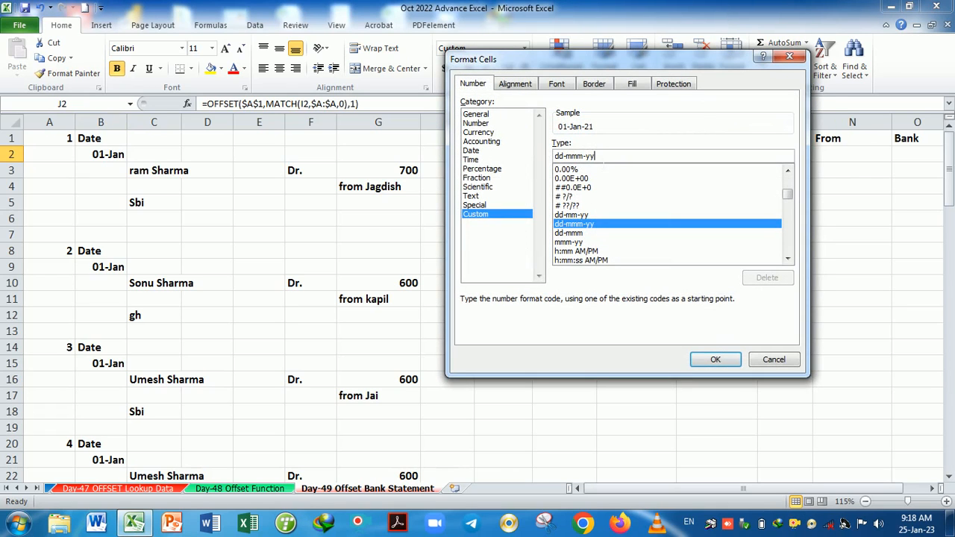
key("BackSpace")
key("BackSpace")
key("BackSpace")
key("BackSpace")
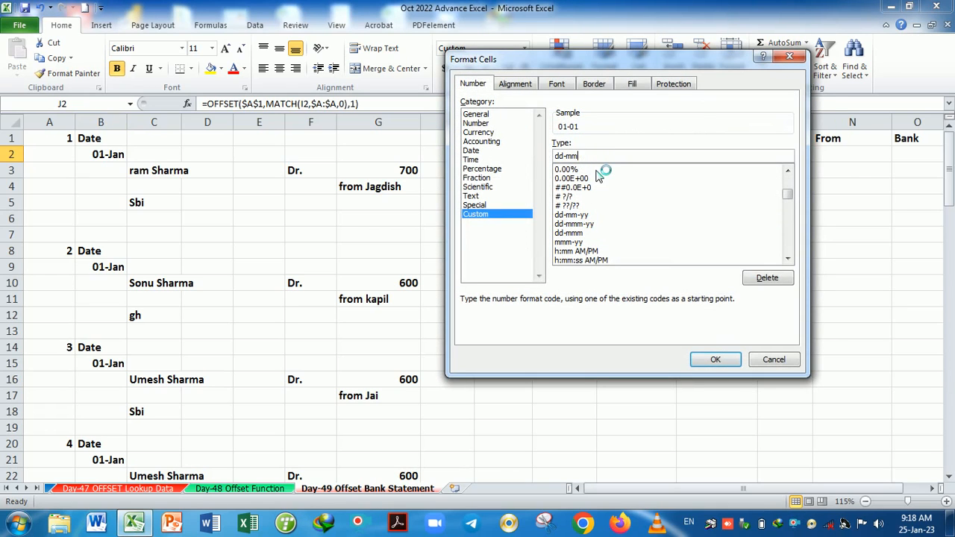
left_click(714, 359)
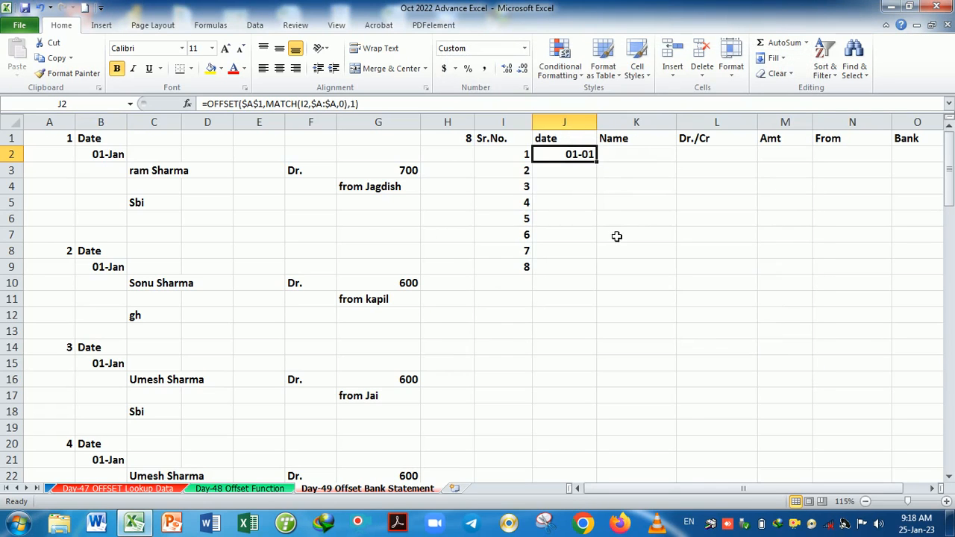
key("ctrl+1")
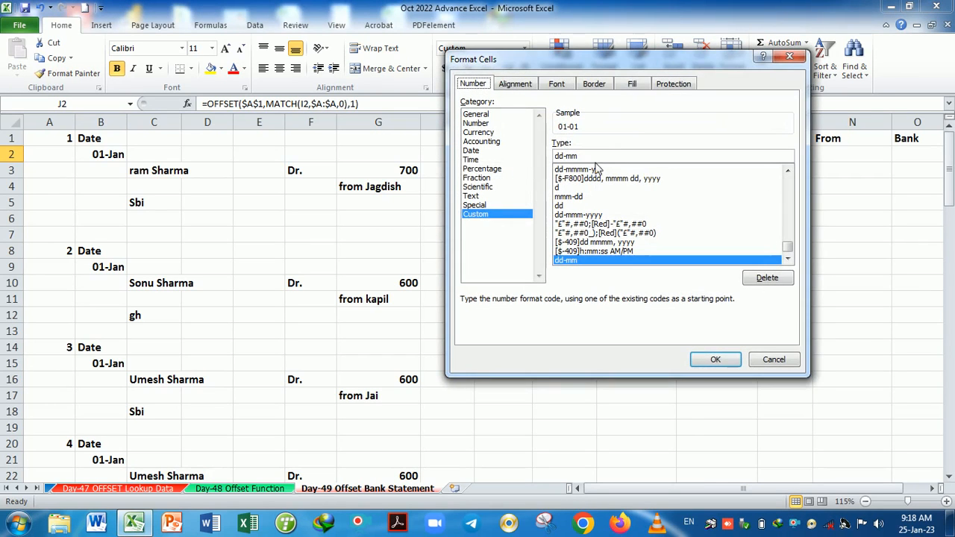
type("m")
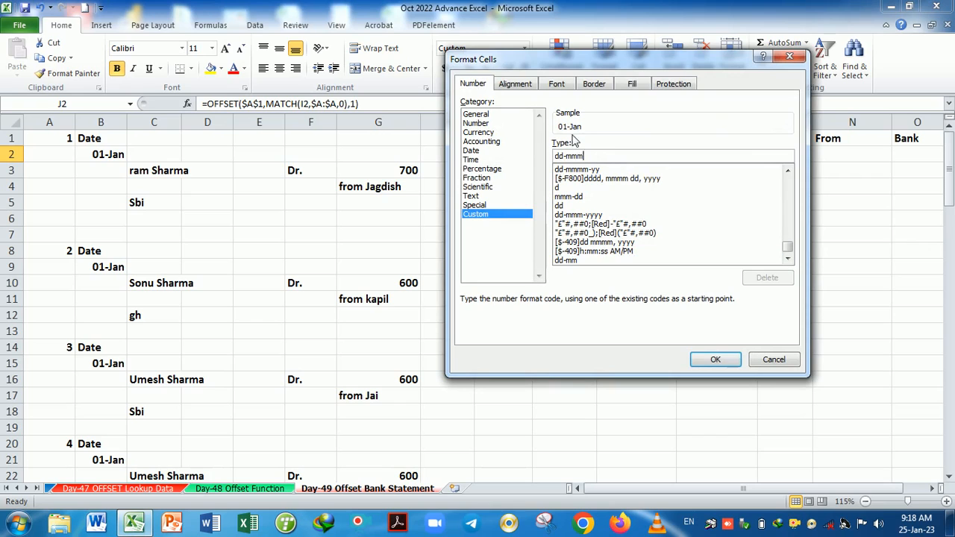
left_click(698, 359)
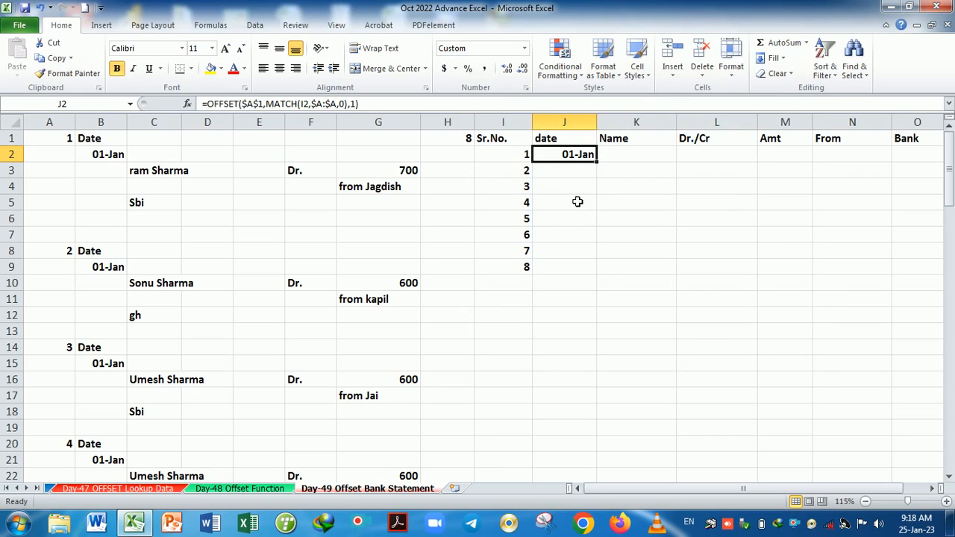
Start an OFFSET formula in K2 under Name with $A$1 as its reference and a MATCH function for the rows argument
left_click(616, 160)
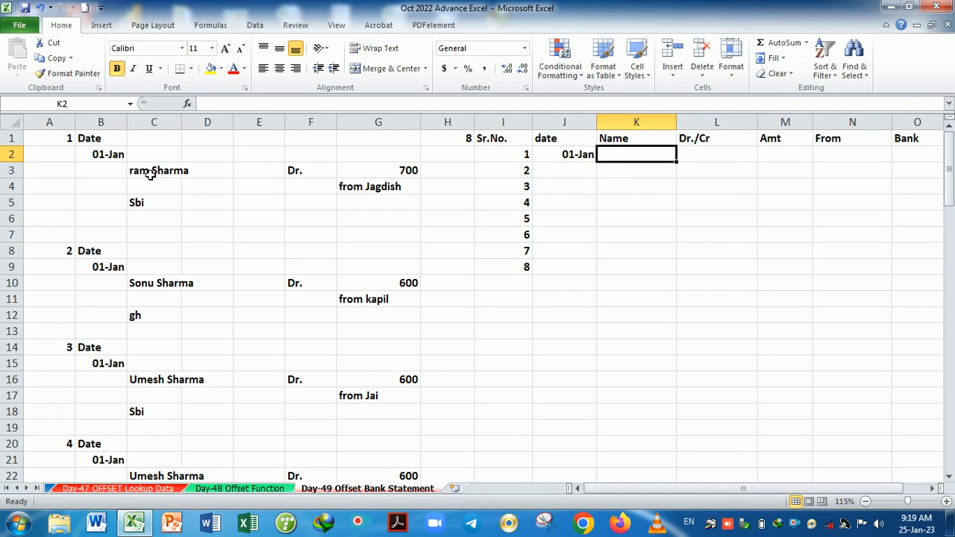
left_click(150, 174)
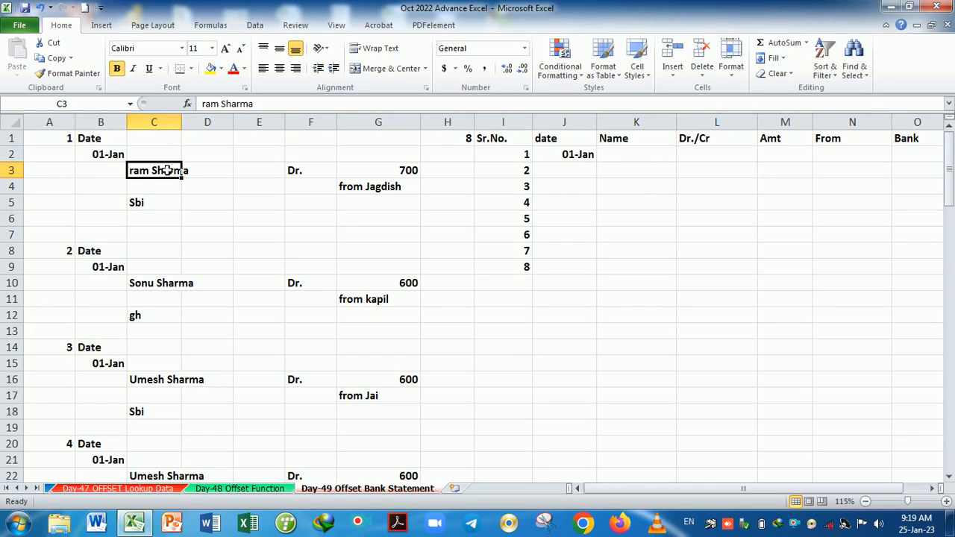
left_click(617, 156)
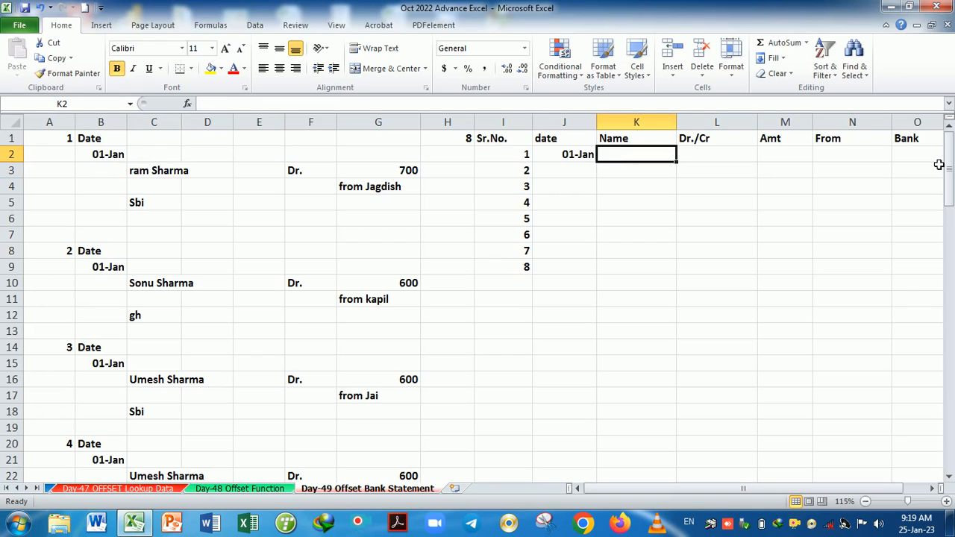
type("=")
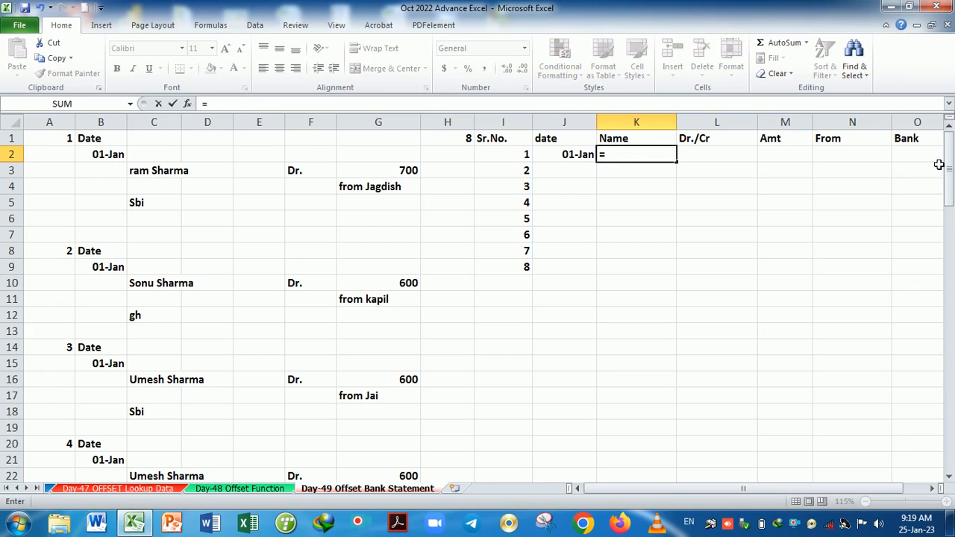
type("off")
key("Tab")
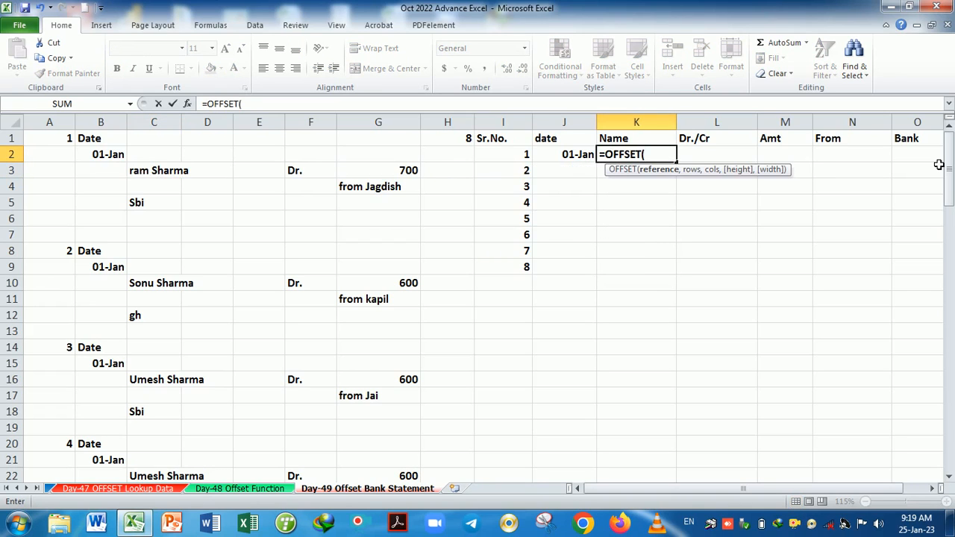
left_click(52, 145)
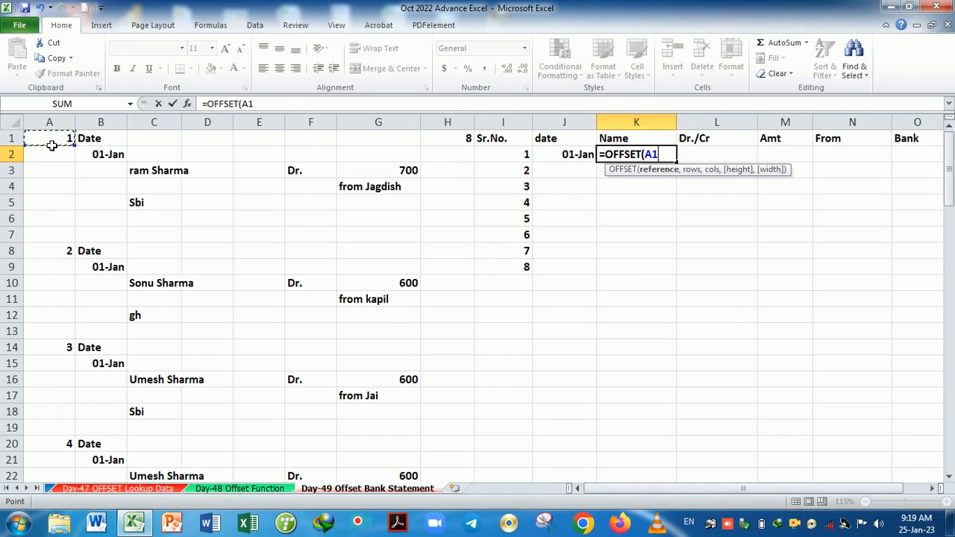
key("F4")
type(",")
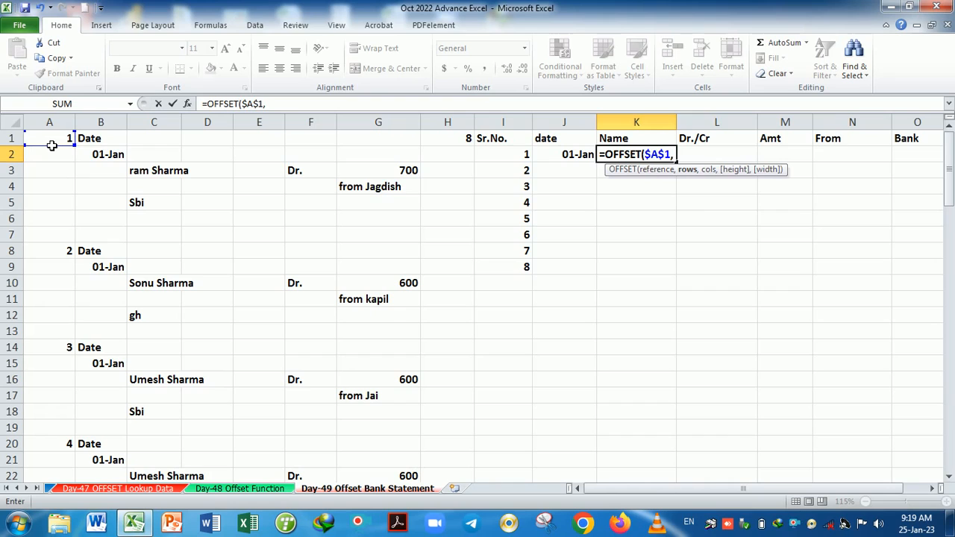
type("mat")
key("Tab")
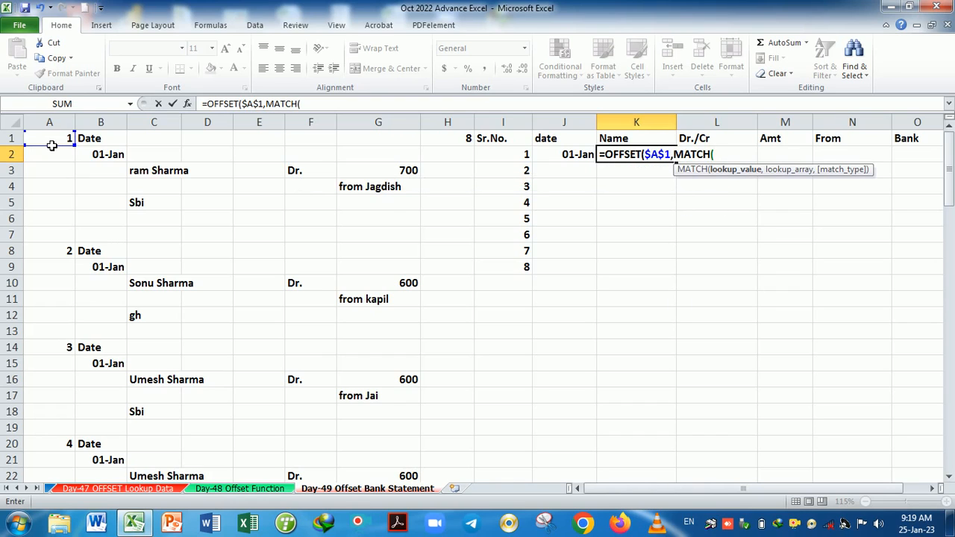
left_click(69, 138)
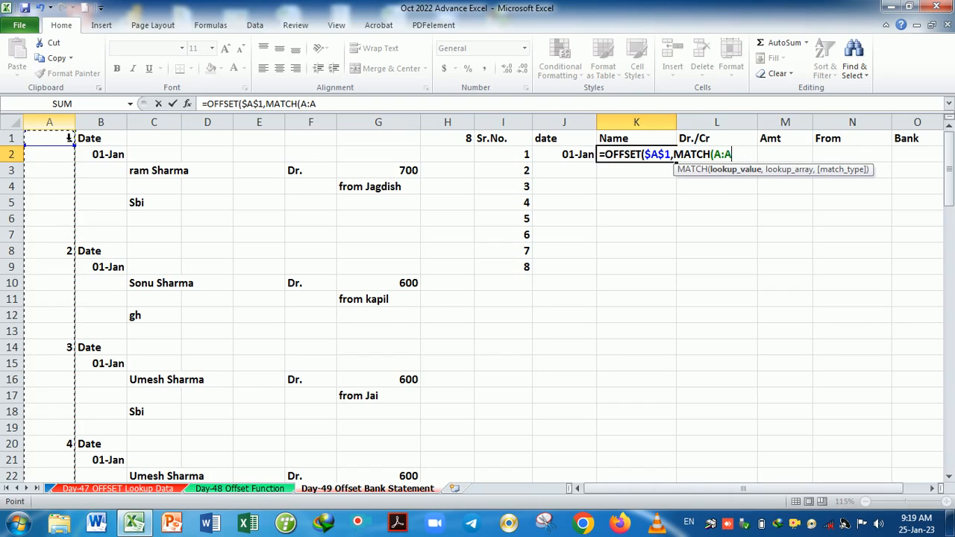
key("BackSpace")
key("BackSpace")
key("BackSpace")
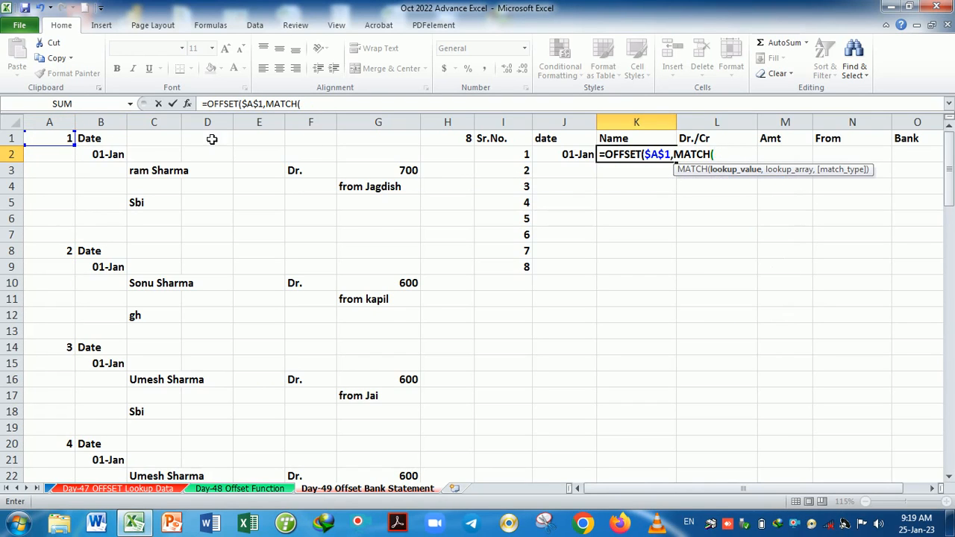
Complete the K2 formula with MATCH(I2,$A:$A,0) as the rows argument and 2 as the cols argument
left_click(499, 159)
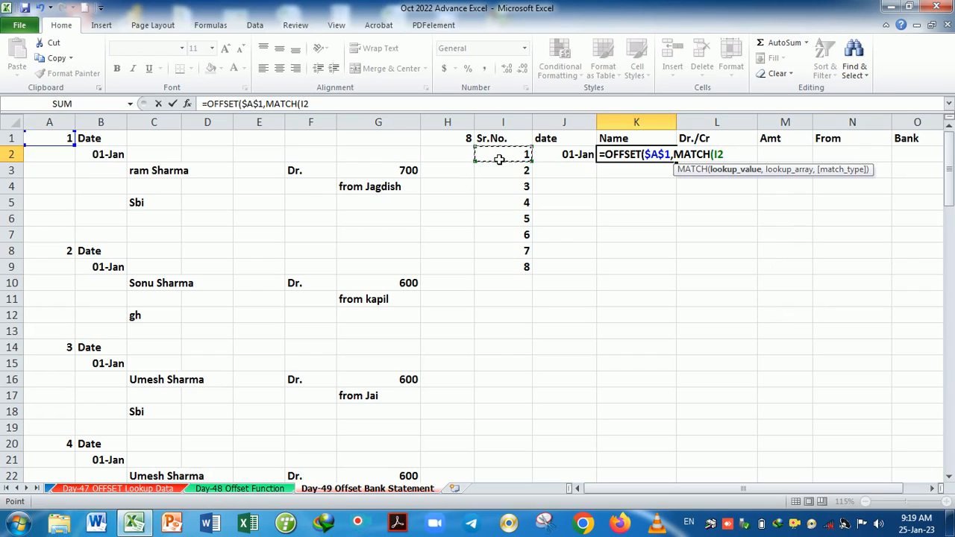
type(",")
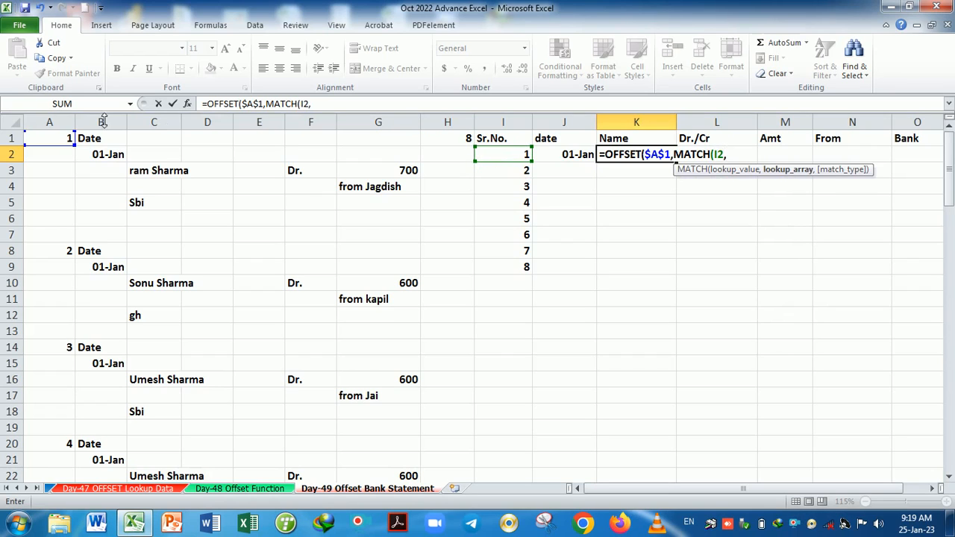
left_click(72, 127)
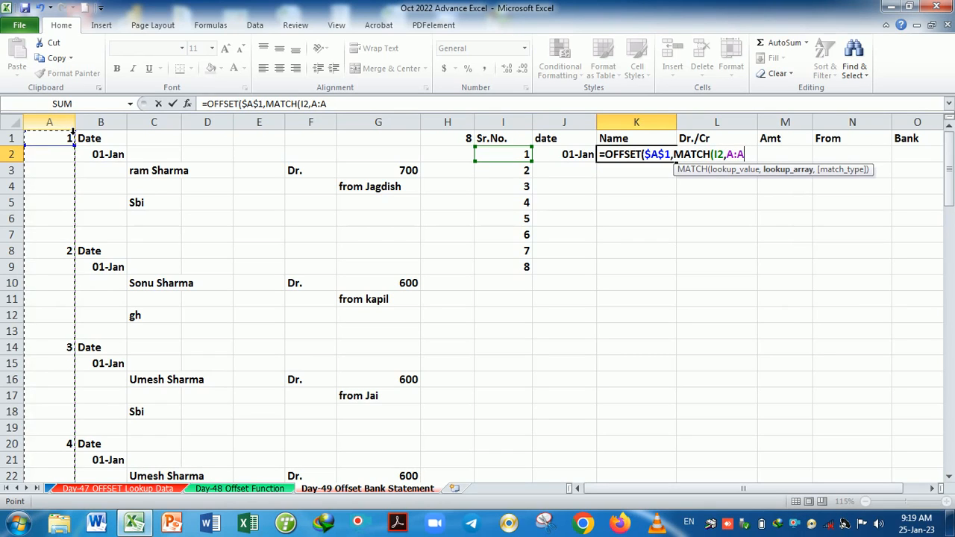
key("F4")
type(",0")
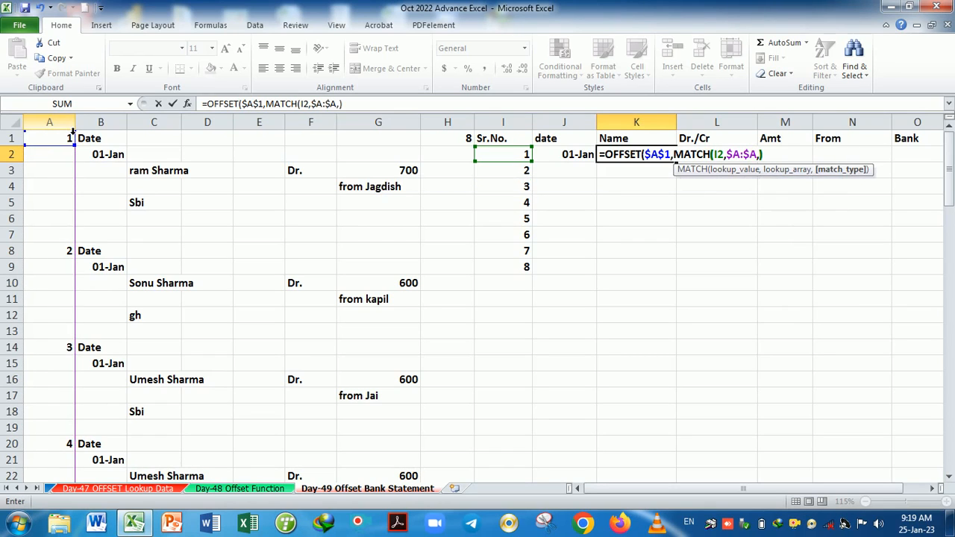
type("),")
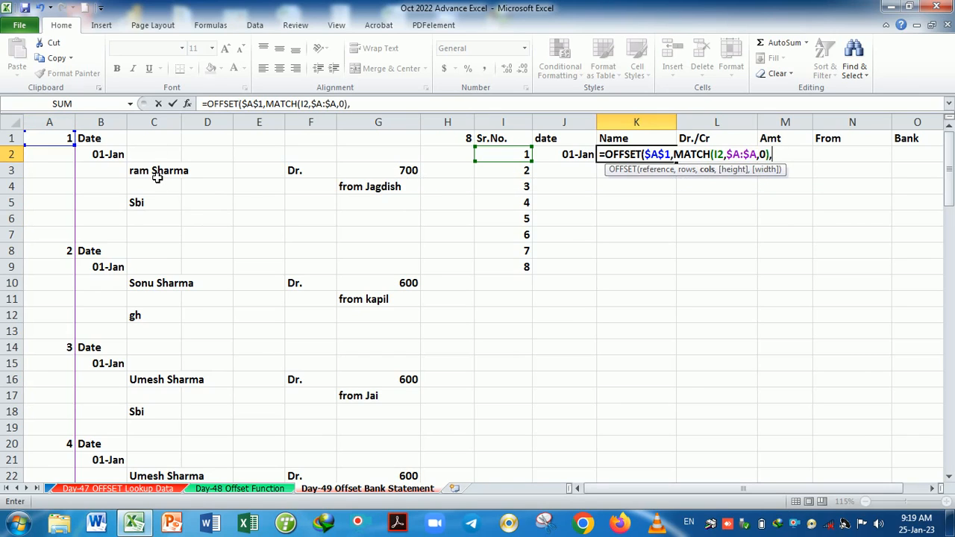
type("2")
key("Return")
key("Return")
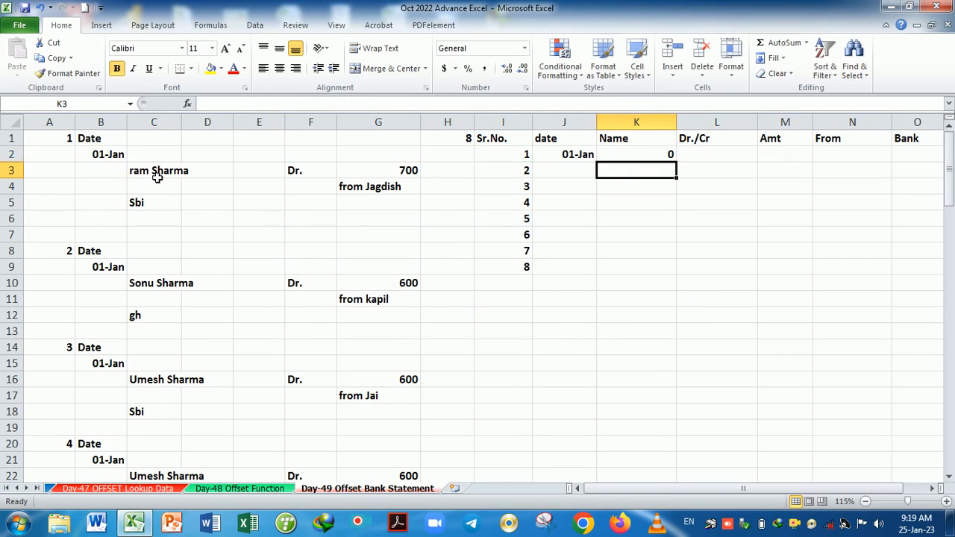
Add +1 after the MATCH function in the K2 formula's rows argument, first trying a plain 1 as the rows value
double_click(641, 160)
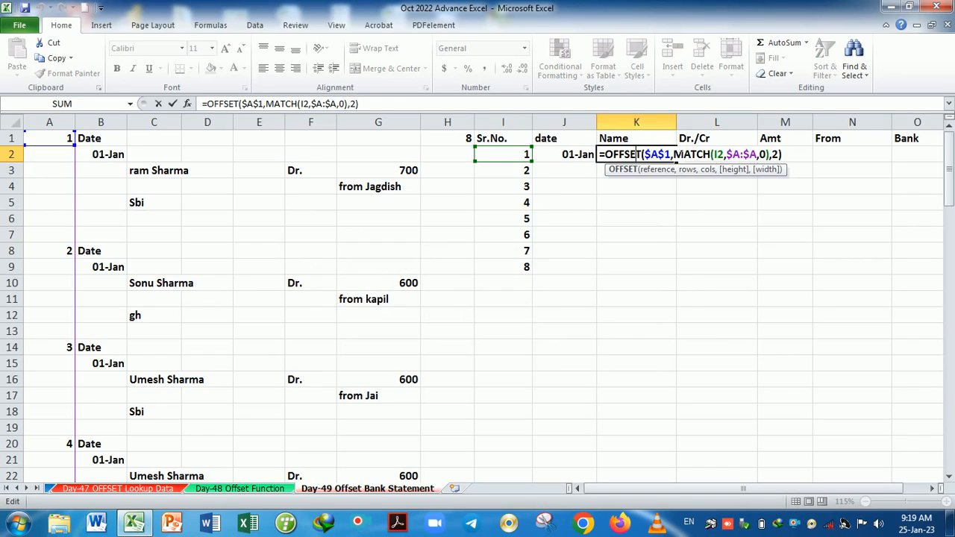
left_click_drag(674, 155, 768, 155)
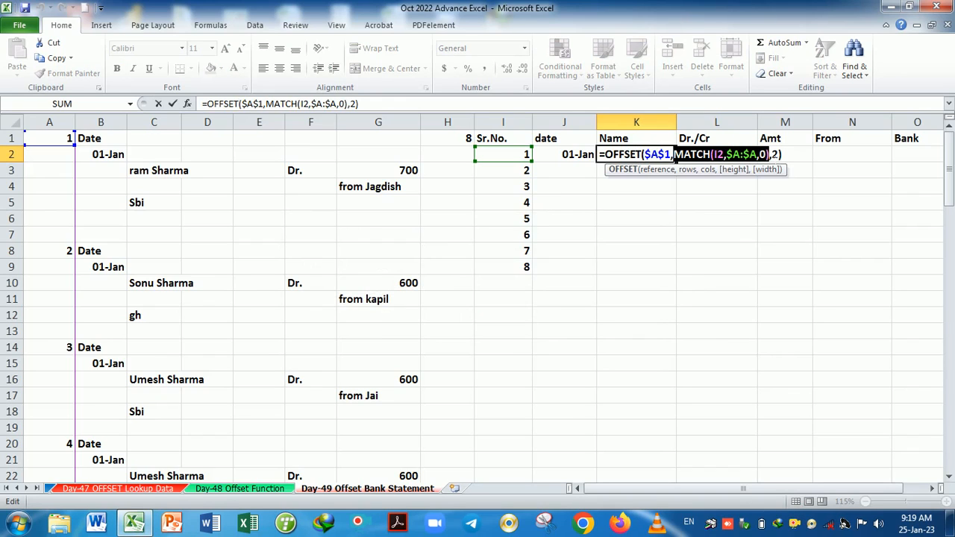
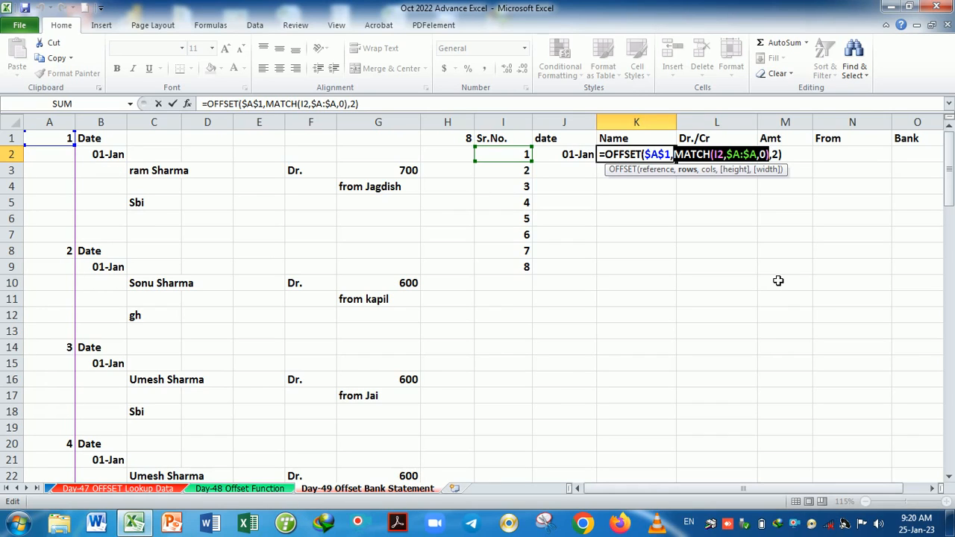
type("1,1")
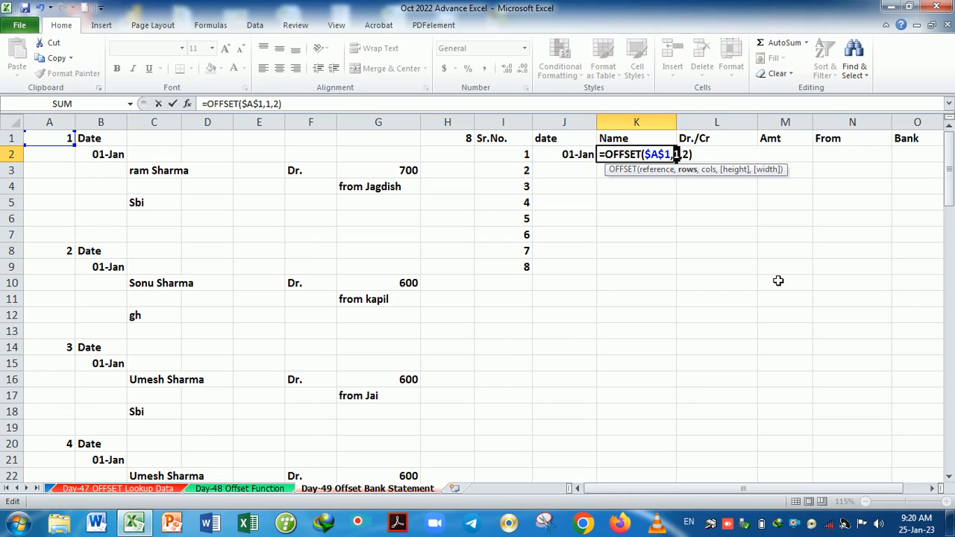
key("ctrl+z")
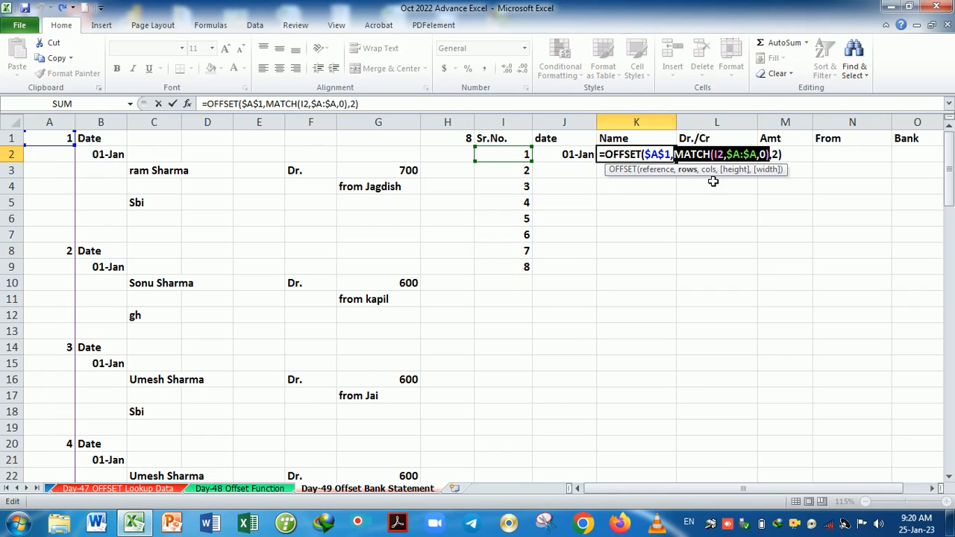
left_click(770, 154)
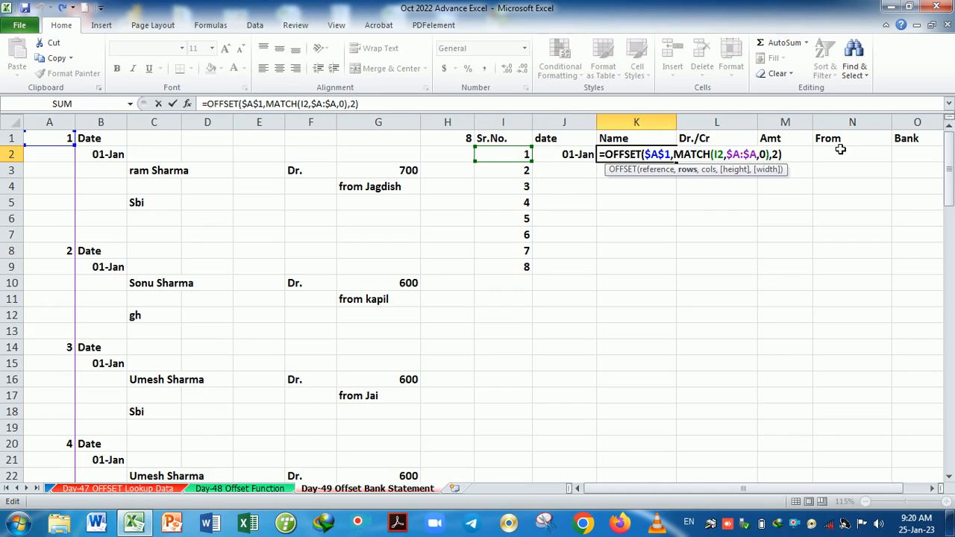
type("+1")
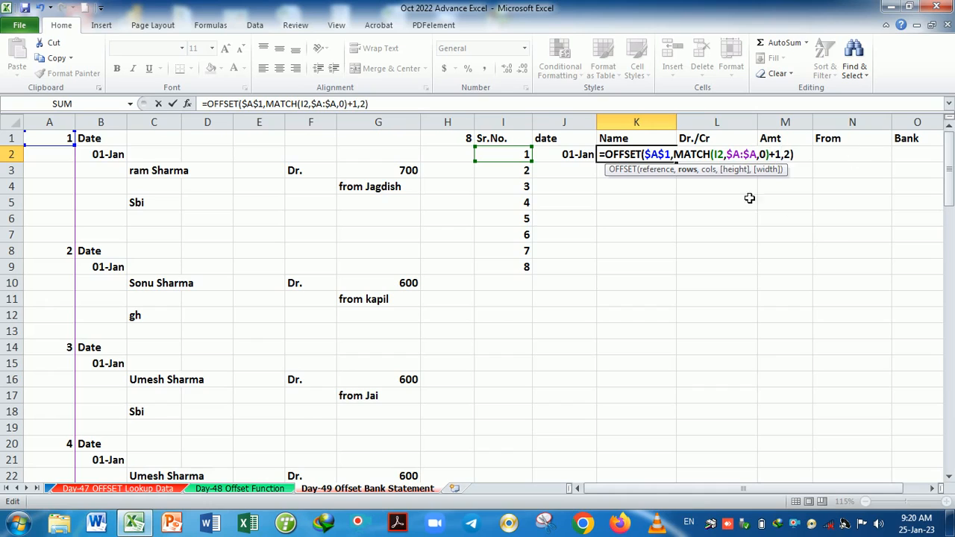
Try a fixed 2 as the K2 rows argument, then restore MATCH(I2,$A:$A,0)+1 and enter the formula
left_click_drag(674, 154, 782, 155)
key("ctrl+c")
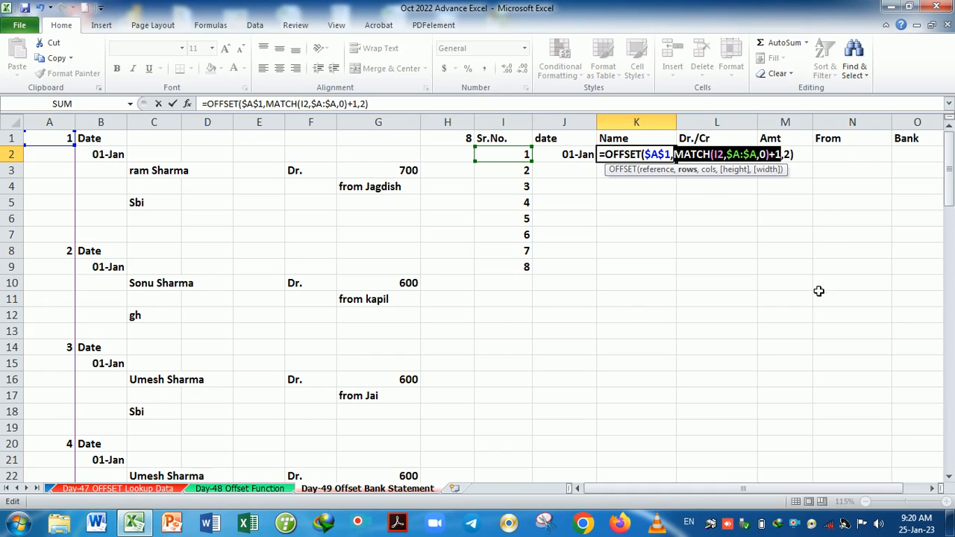
type("2")
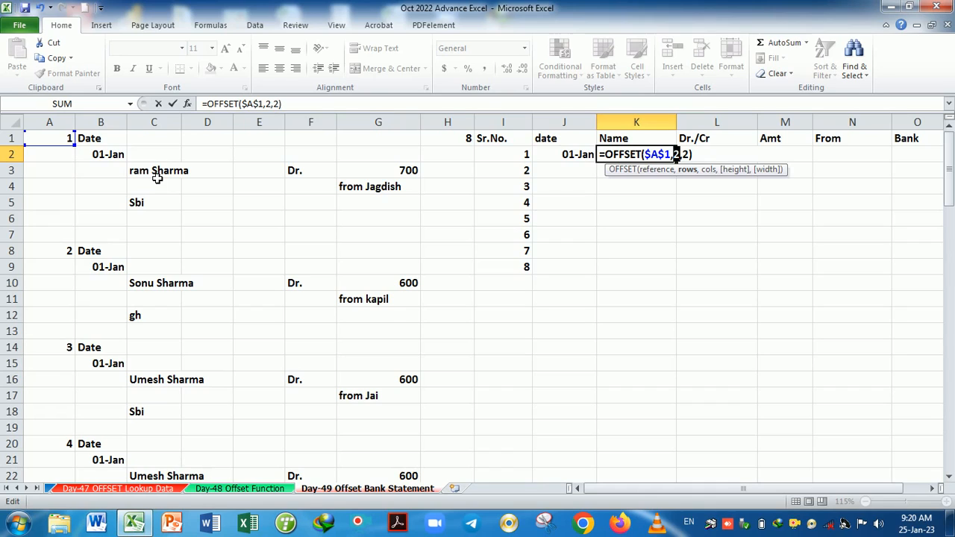
key("ctrl+v")
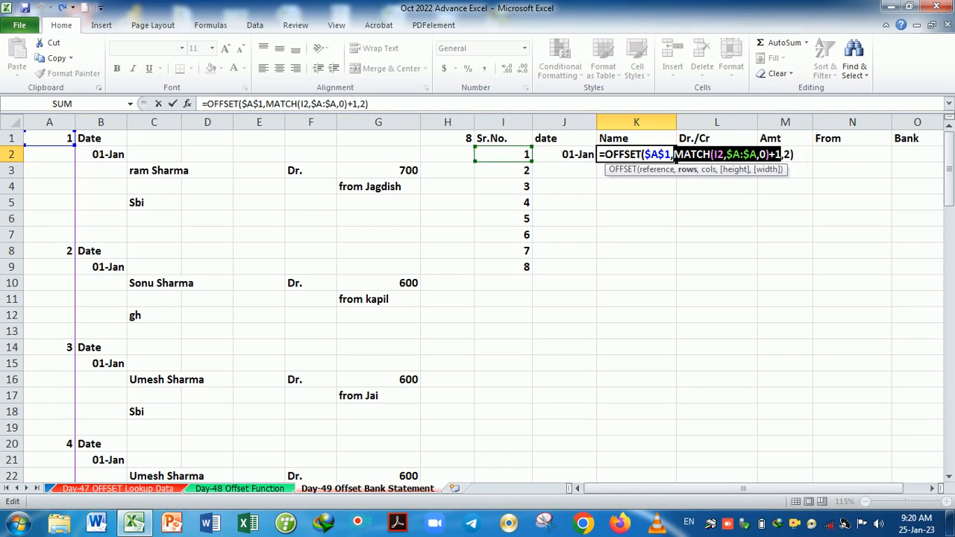
key("Return")
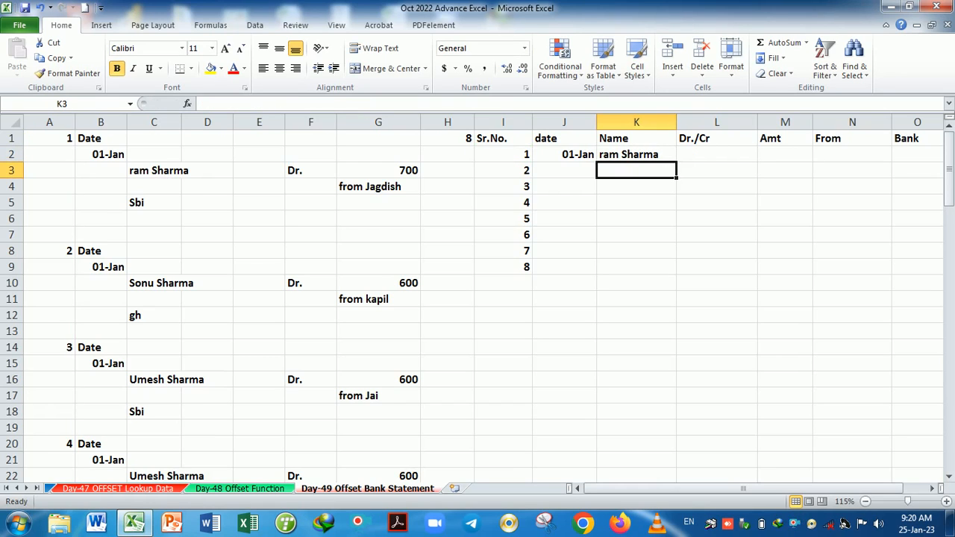
Start an OFFSET formula in L2 under Dr./Cr
left_click(716, 157)
type("=")
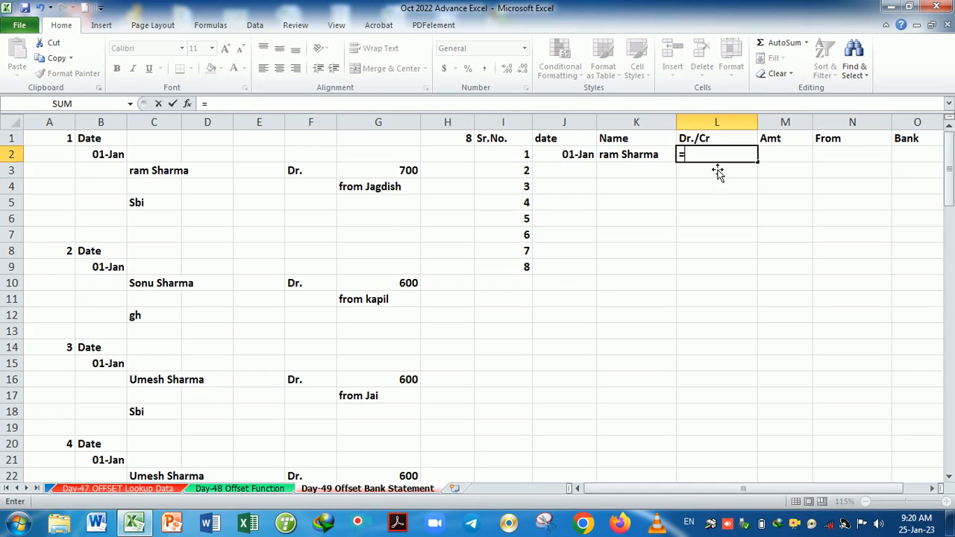
type("off")
key("Tab")
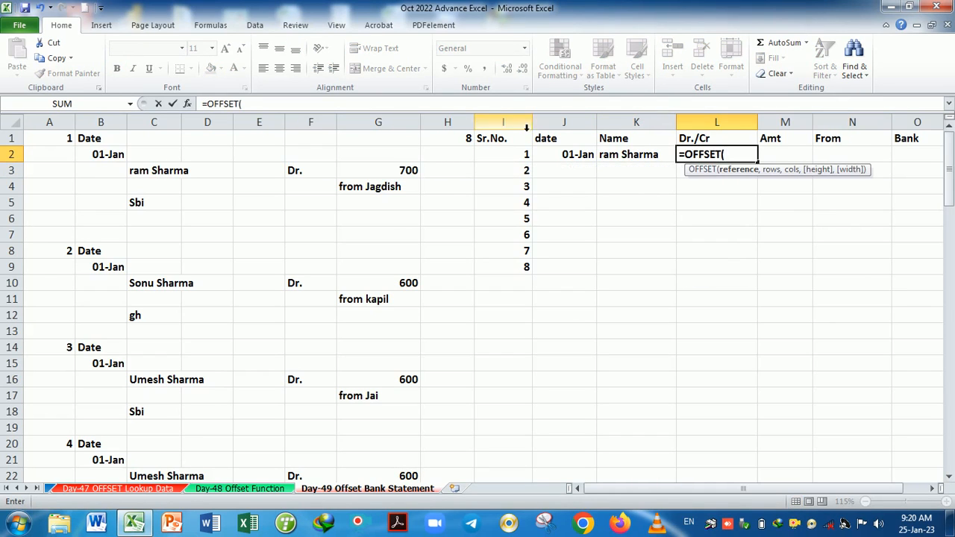
left_click(68, 142)
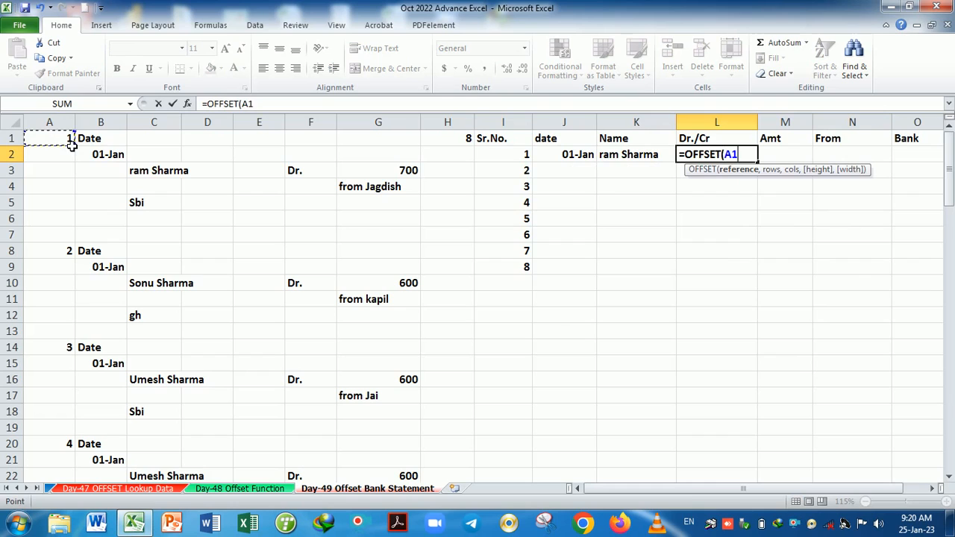
key("F4")
type(".,")
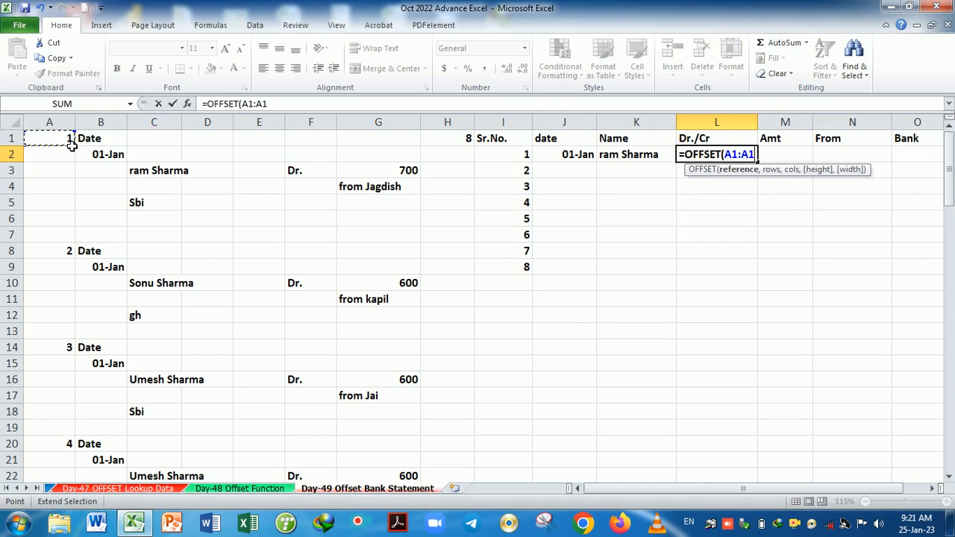
key("BackSpace")
key("BackSpace")
key("BackSpace")
key("BackSpace")
key("BackSpace")
key("BackSpace")
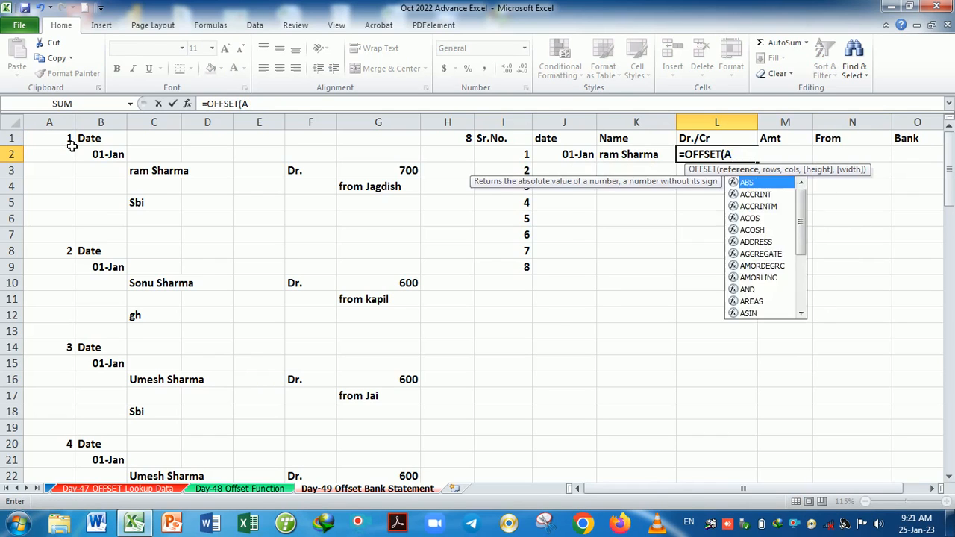
Set $A$1 as the reference of the L2 OFFSET formula and start a MATCH function for its rows argument
left_click(50, 142)
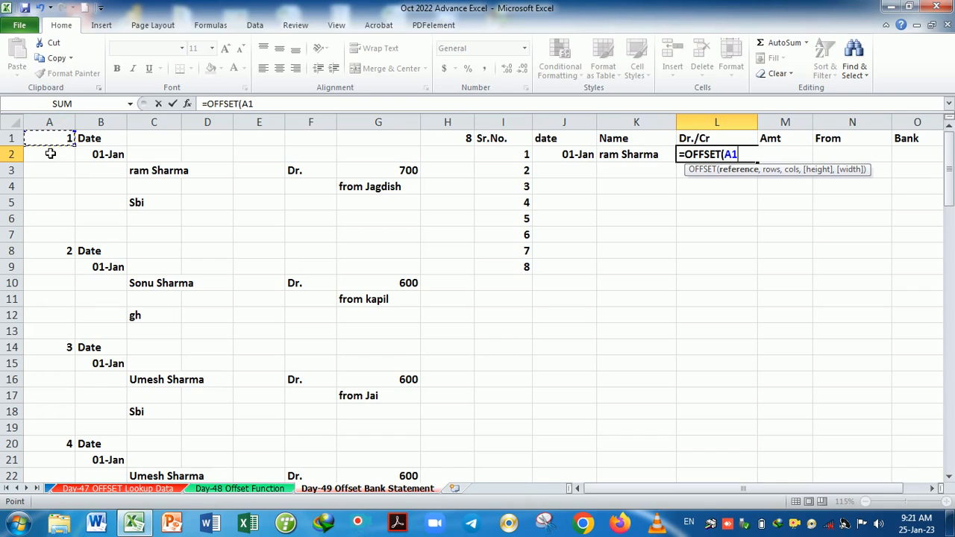
key("F4")
type(",")
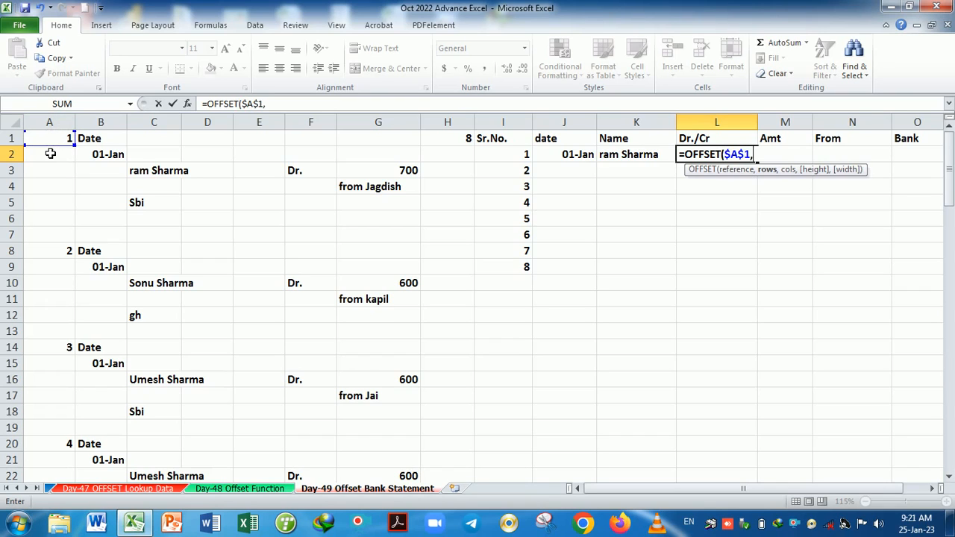
type("mat")
key("Tab")
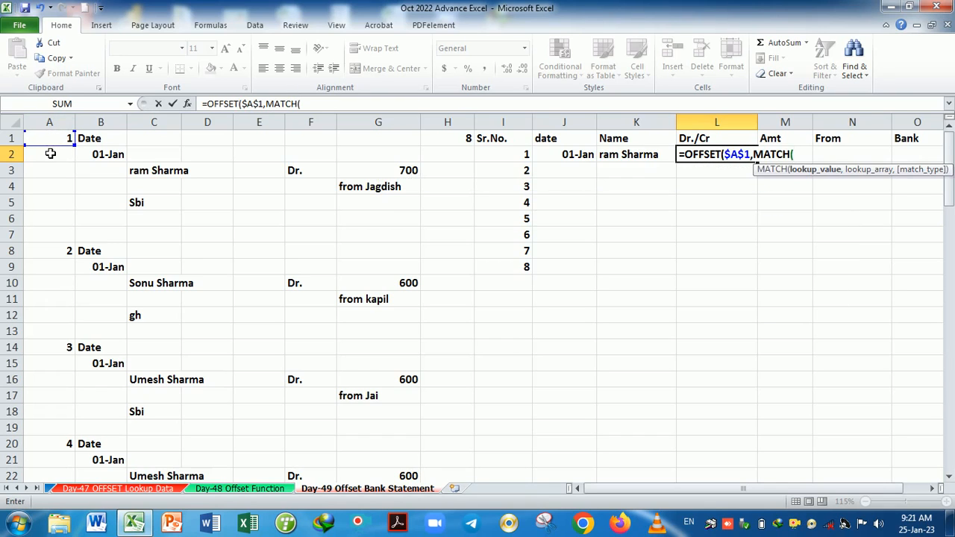
Complete the L2 formula with MATCH(I2,$A:$A,0)+1 as the rows argument and 5 as the cols argument
left_click(515, 154)
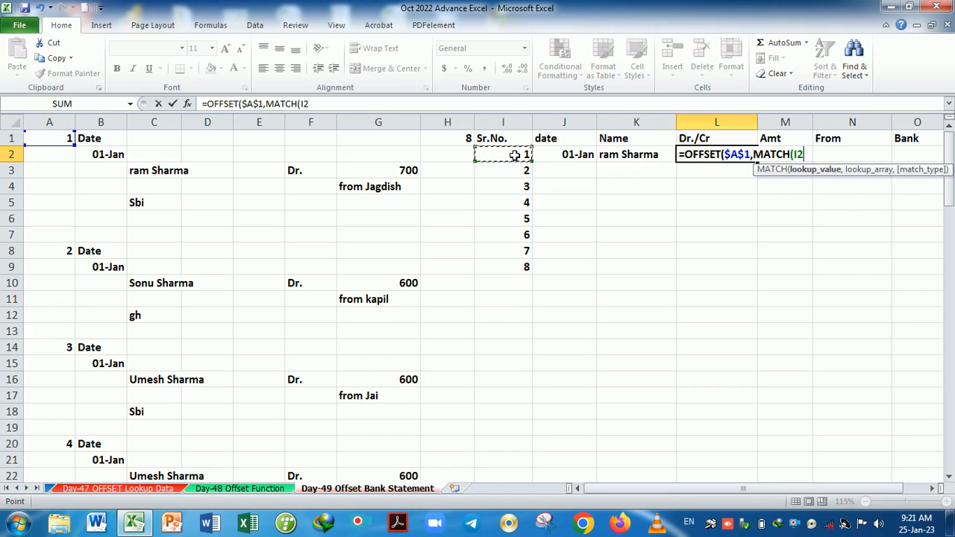
type(",")
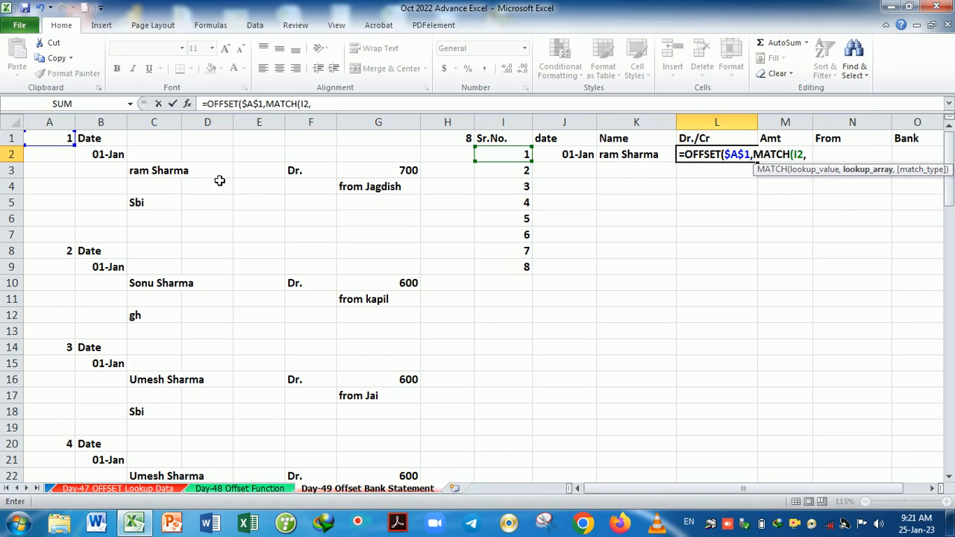
left_click(66, 128)
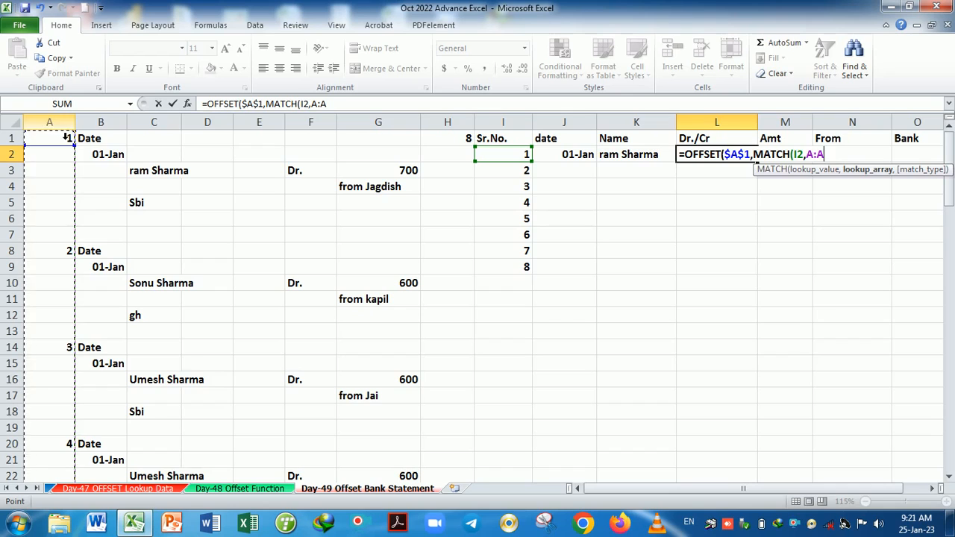
key("F4")
type(",0")
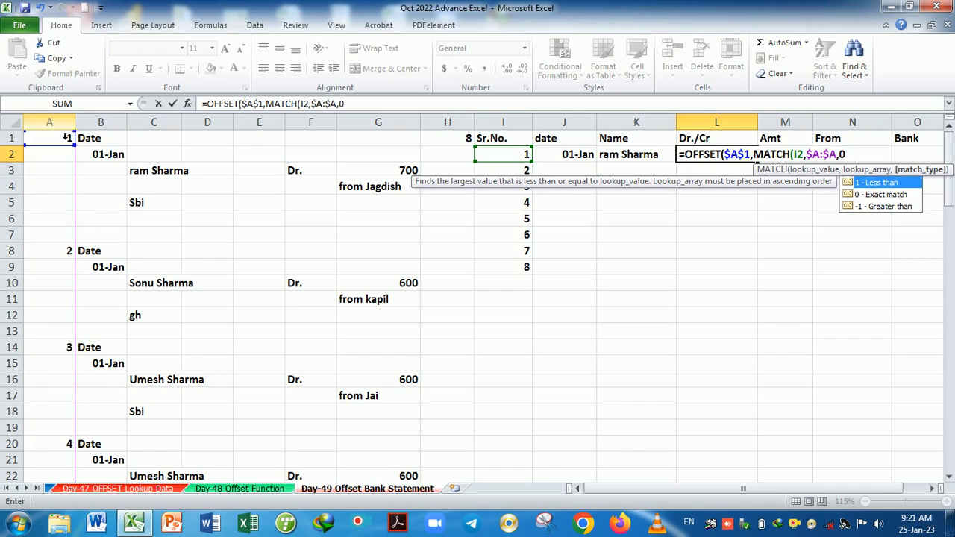
type(")")
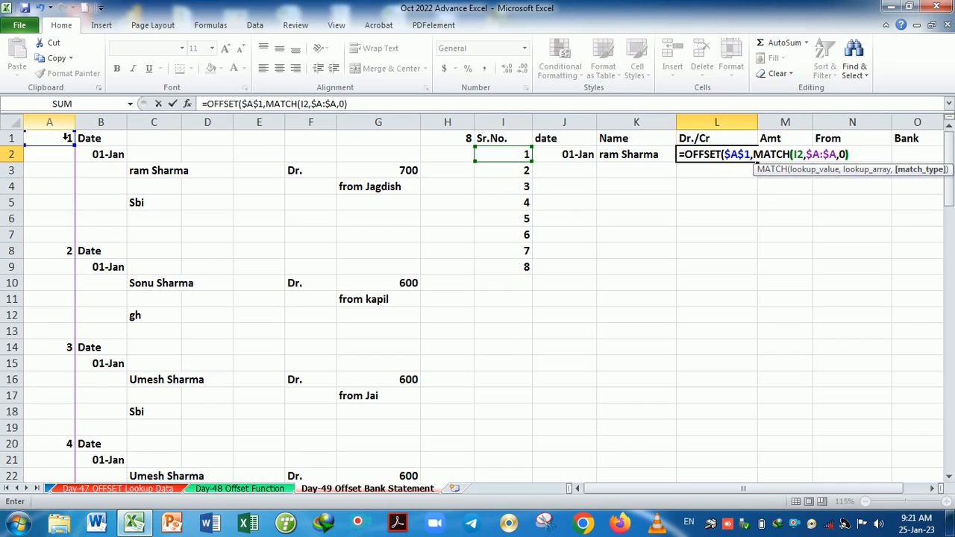
type("+1")
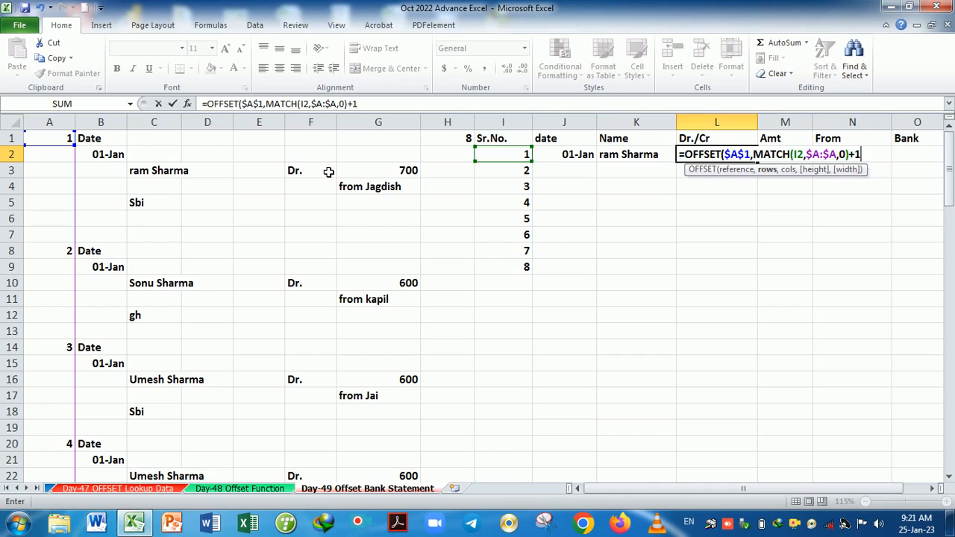
type(",5")
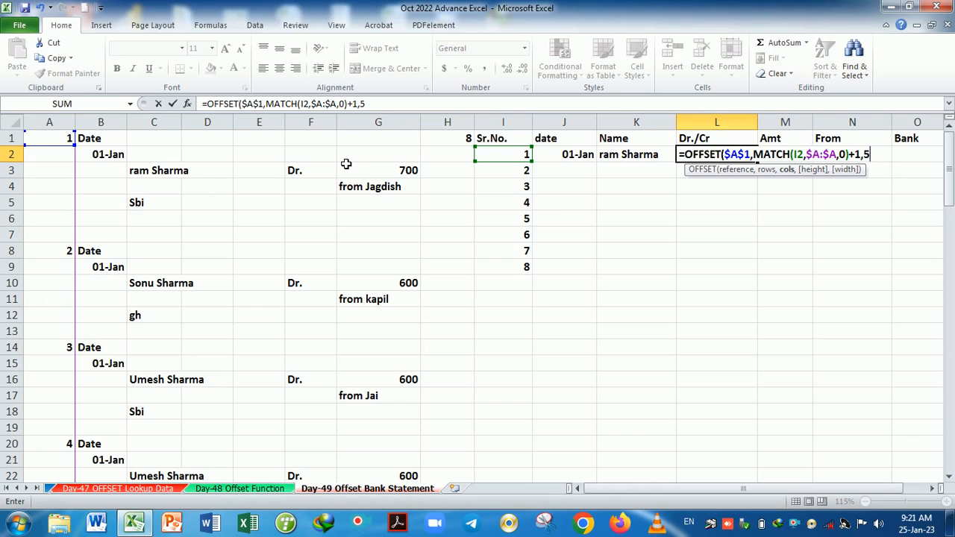
key("Return")
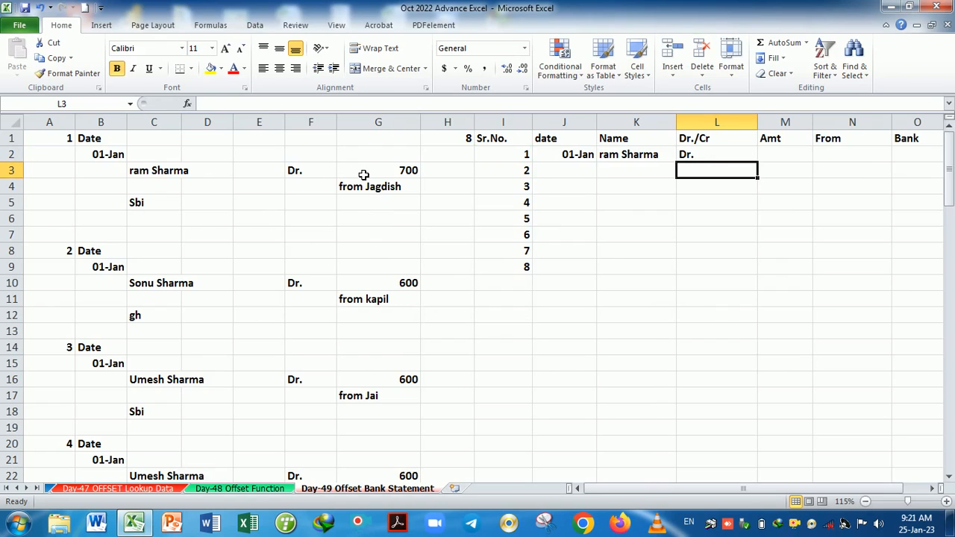
Start an OFFSET formula in M2 under Amt with $A$1 as the reference and a MATCH function for its rows argument
left_click(363, 174)
left_click(305, 174)
left_click(372, 172)
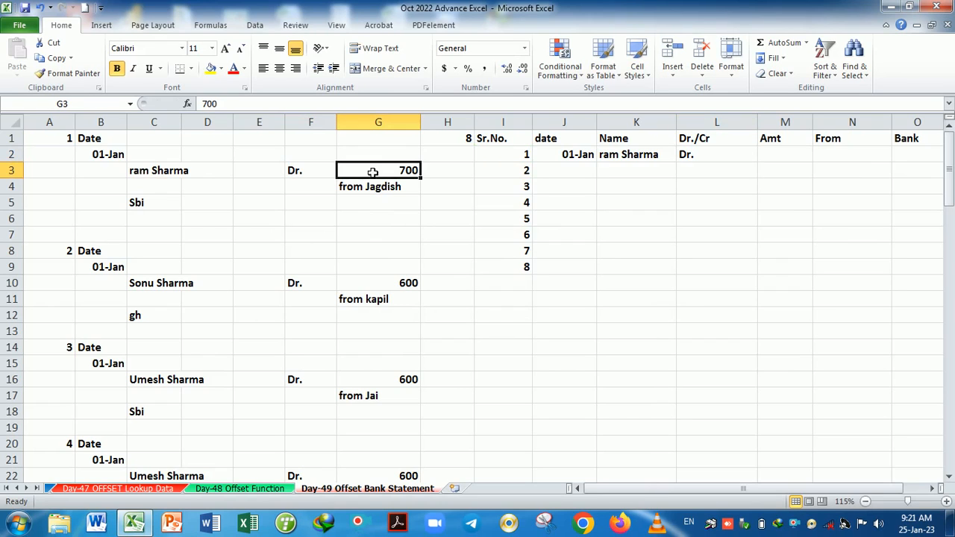
left_click(784, 158)
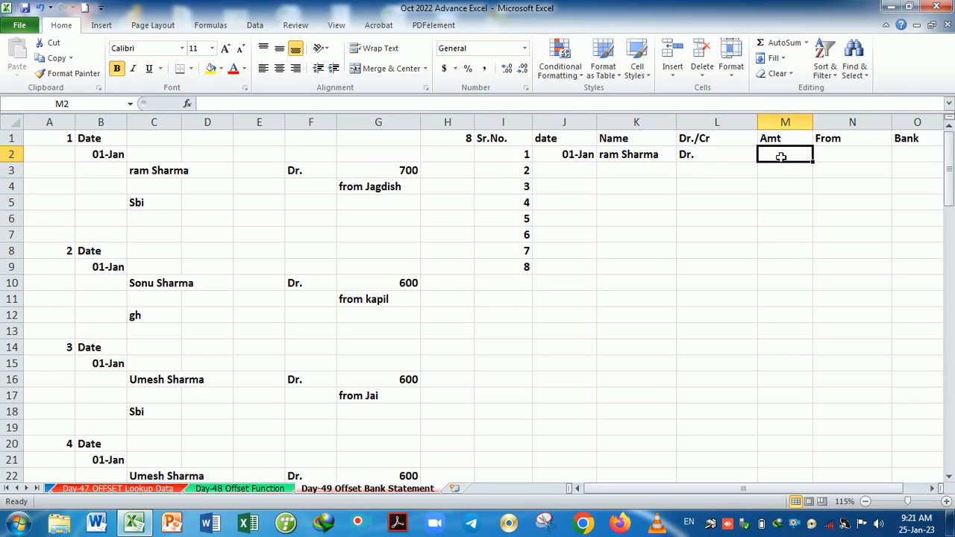
type("=of")
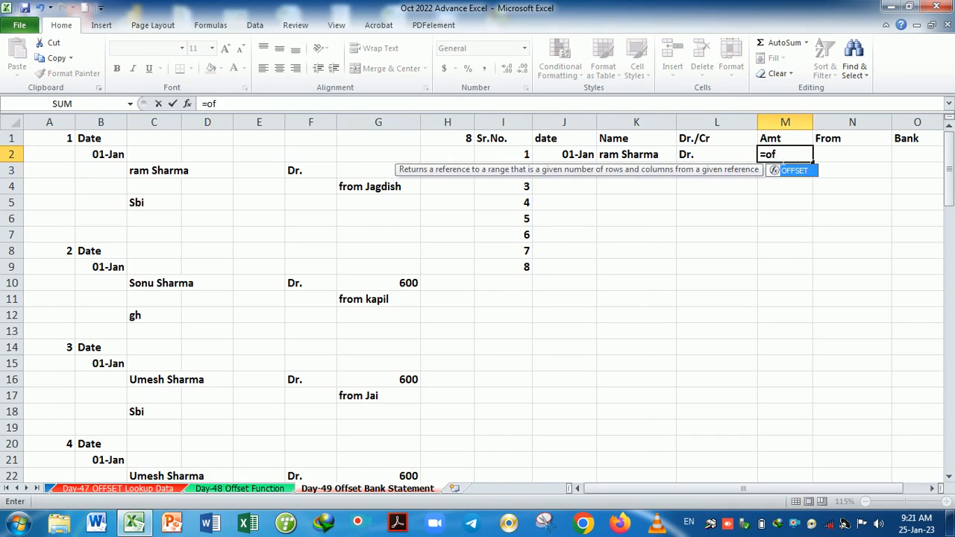
key("Tab")
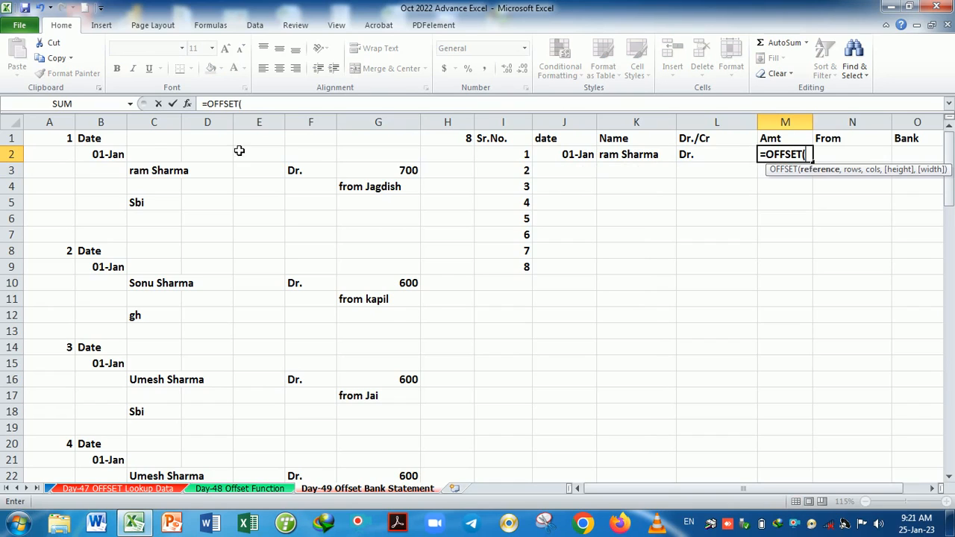
left_click(50, 141)
key("F4")
type(",")
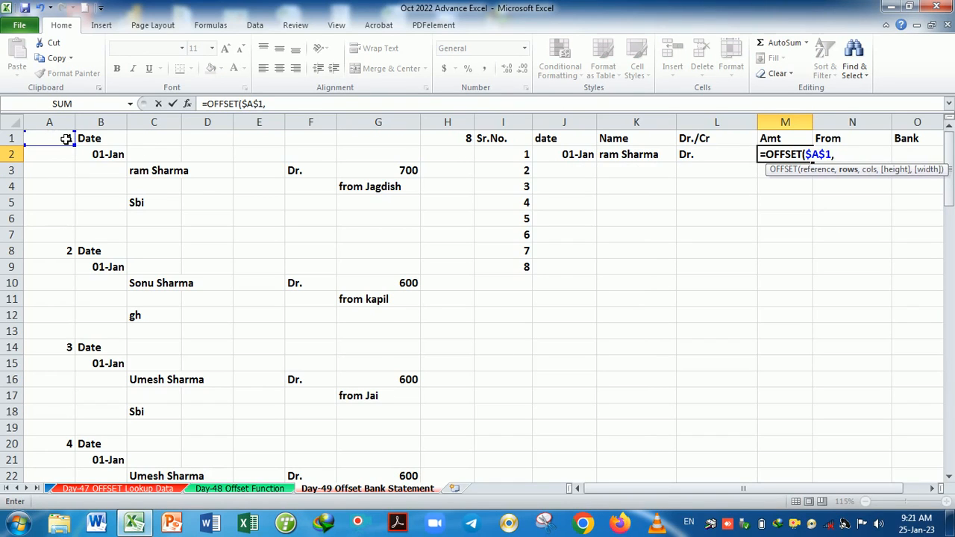
type("mat")
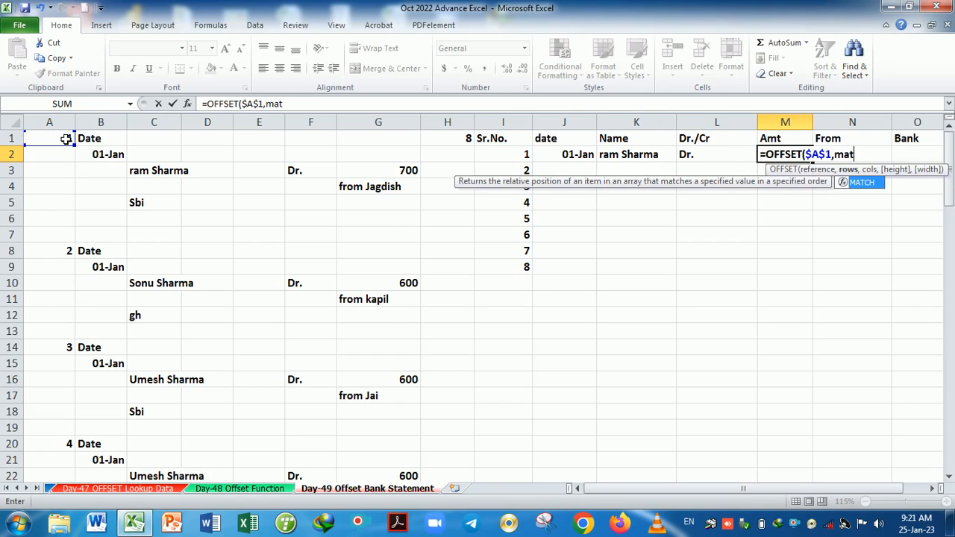
key("Tab")
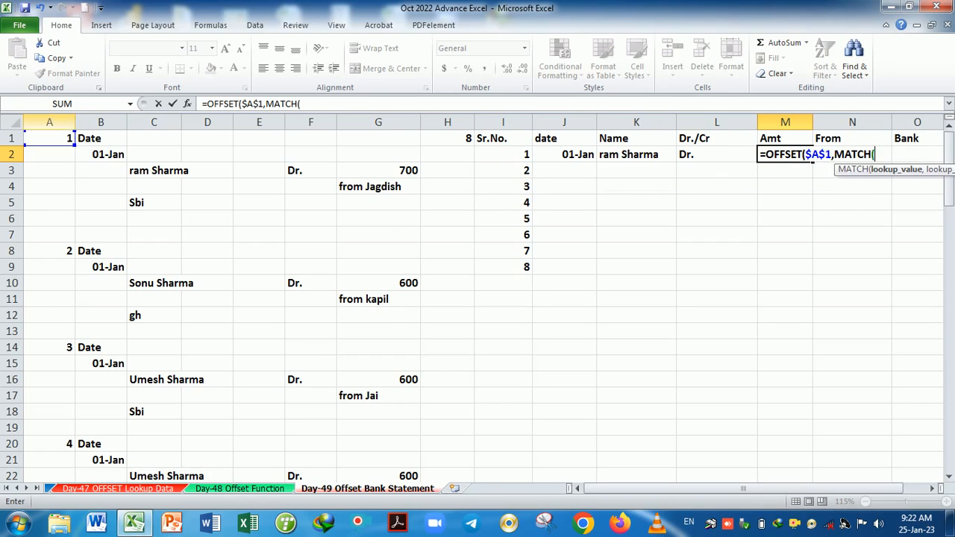
left_click(67, 123)
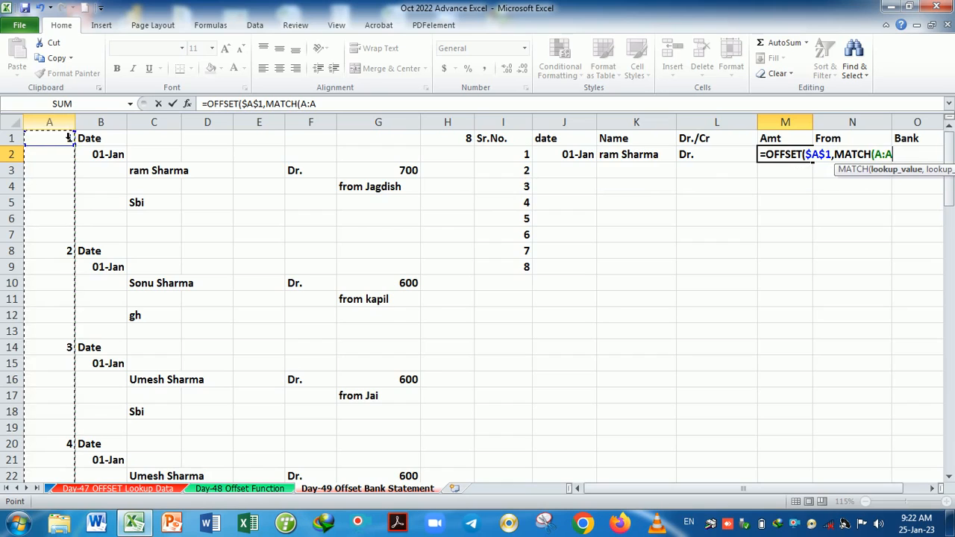
key("BackSpace")
key("BackSpace")
key("BackSpace")
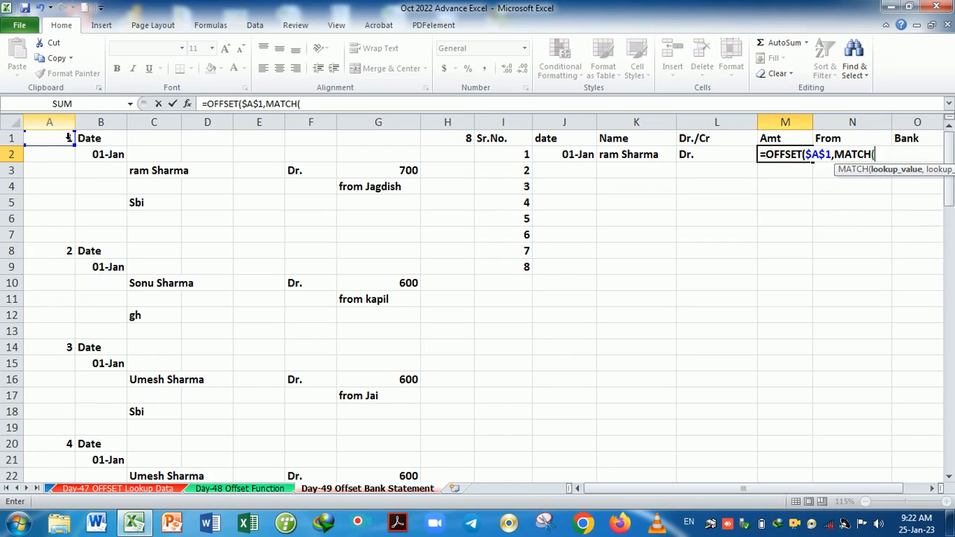
Complete the M2 formula with MATCH(I2,$A:$A,0)+1 as the rows argument and 6 as the cols argument
left_click(515, 158)
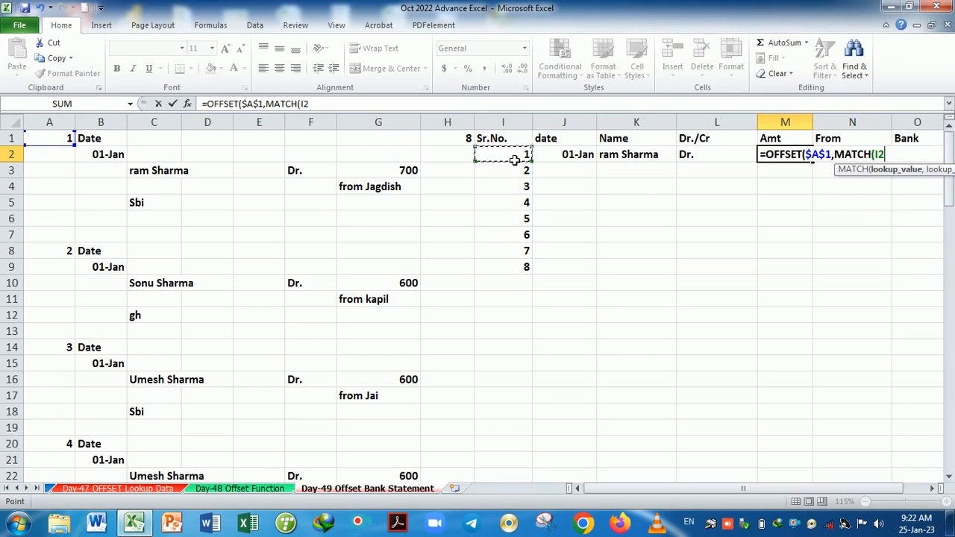
type(",")
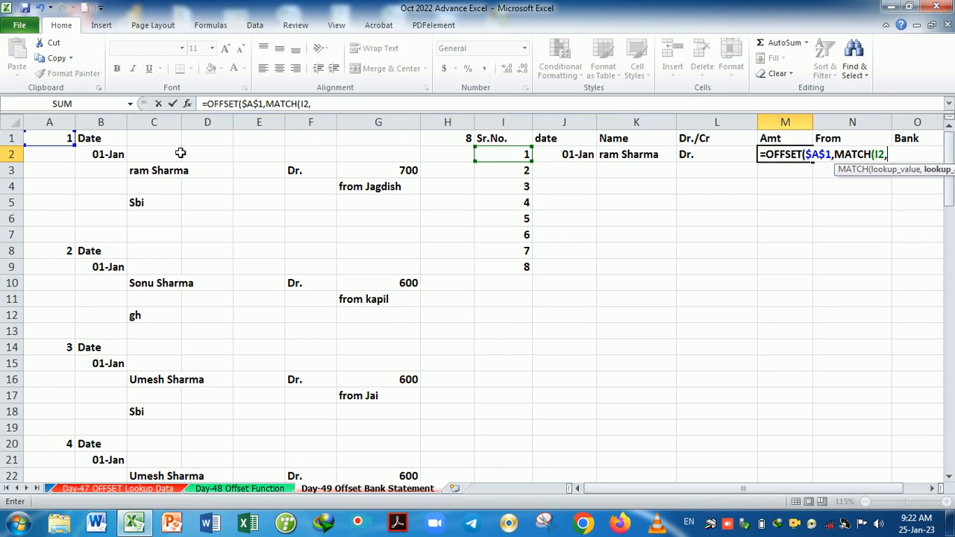
left_click(64, 126)
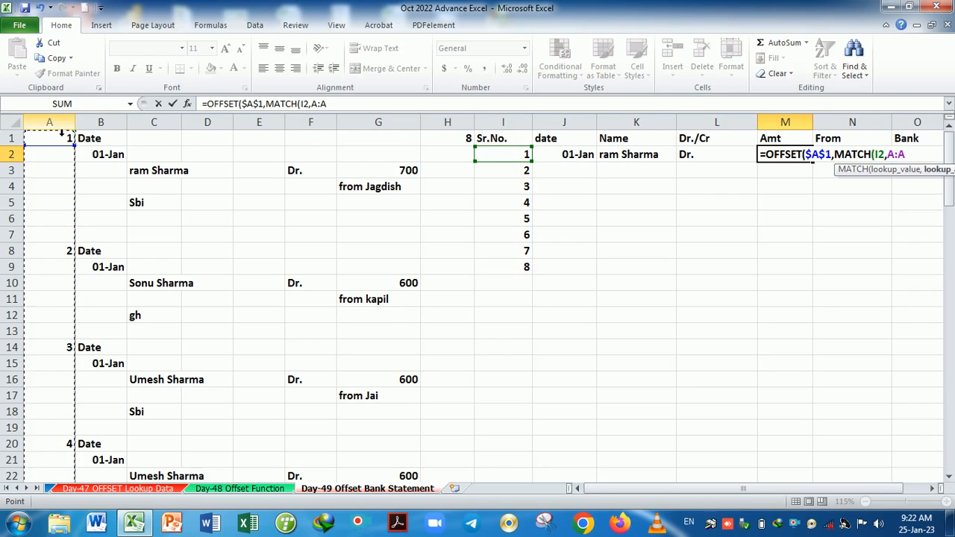
key("F4")
type(",0")
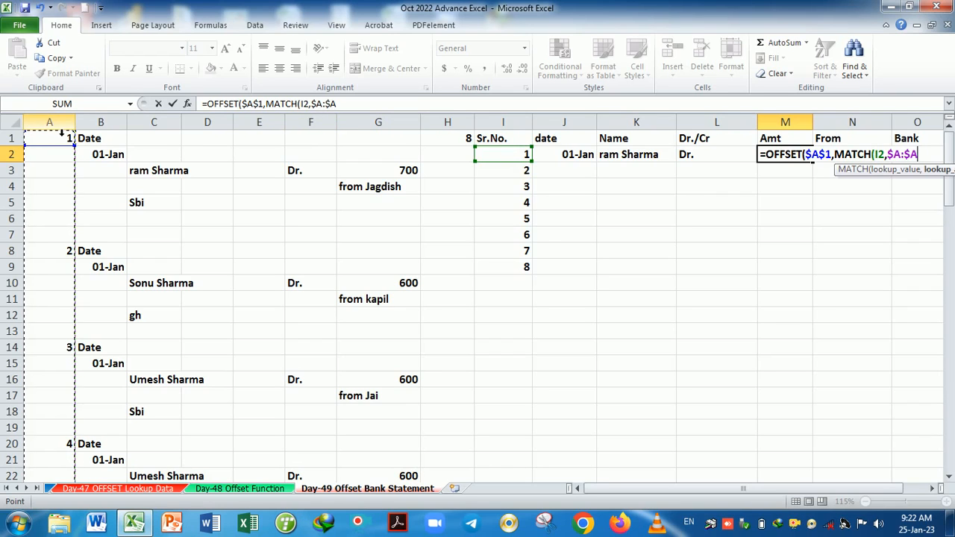
type(")")
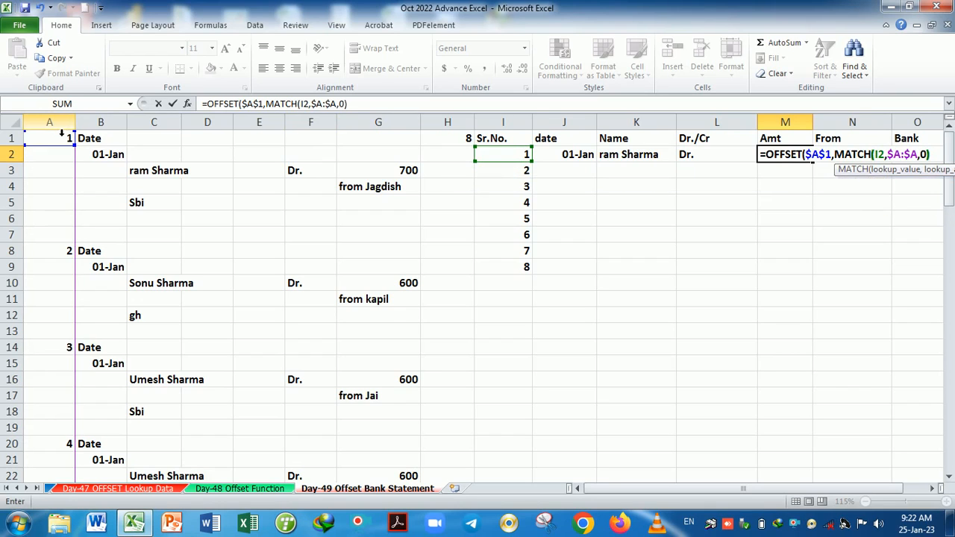
type("+")
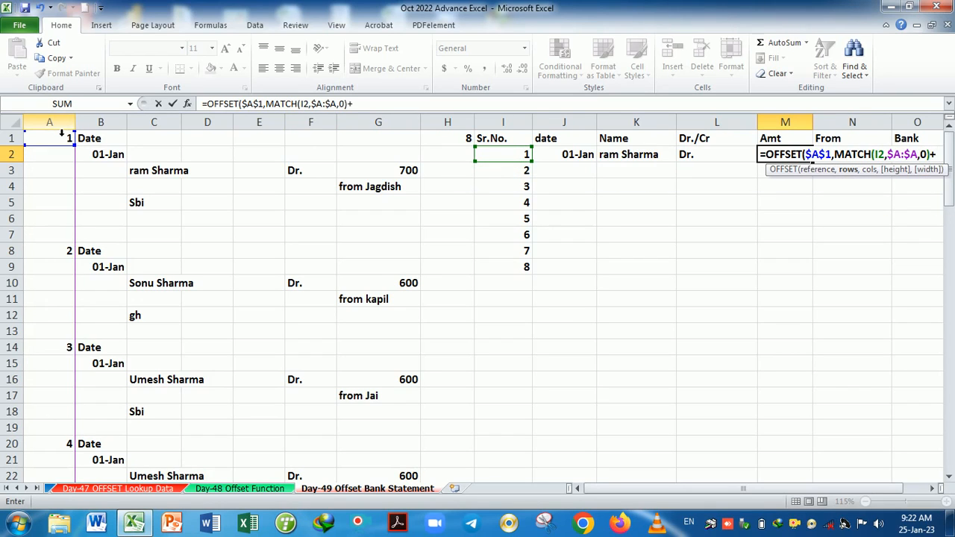
type("1,")
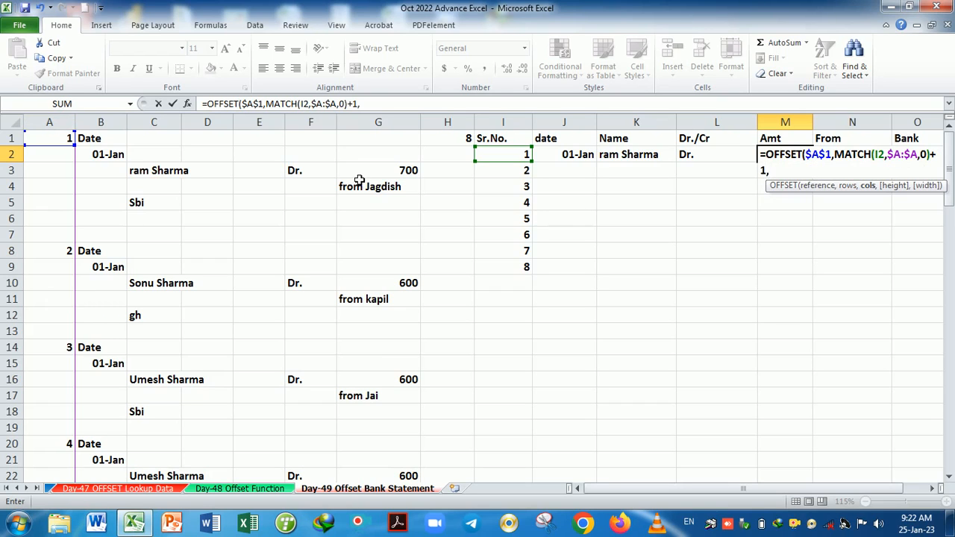
type("6")
key("Return")
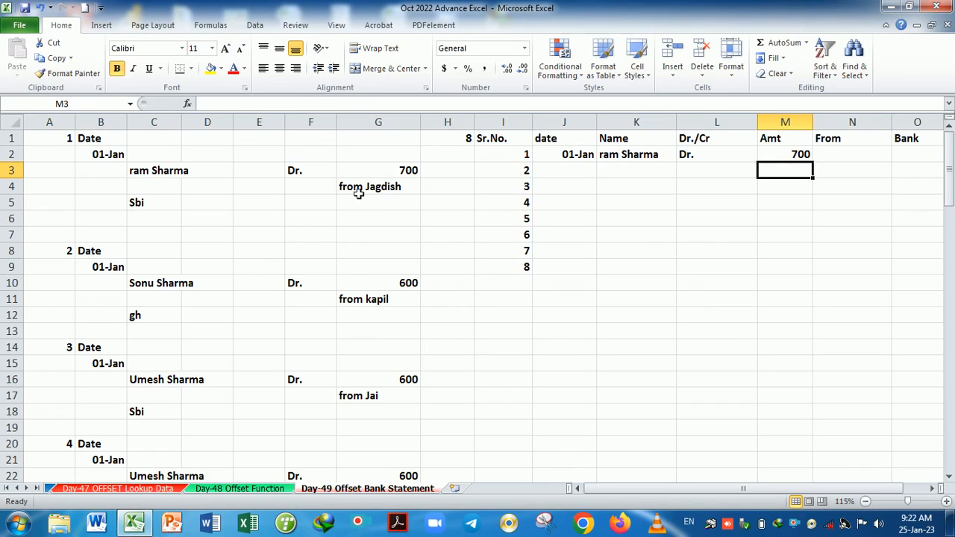
Trace the rows down from A1 and the columns across row 4 to work out the offset of the from entry in G4
left_click(361, 192)
left_click_drag(56, 190, 403, 187)
left_click(66, 140)
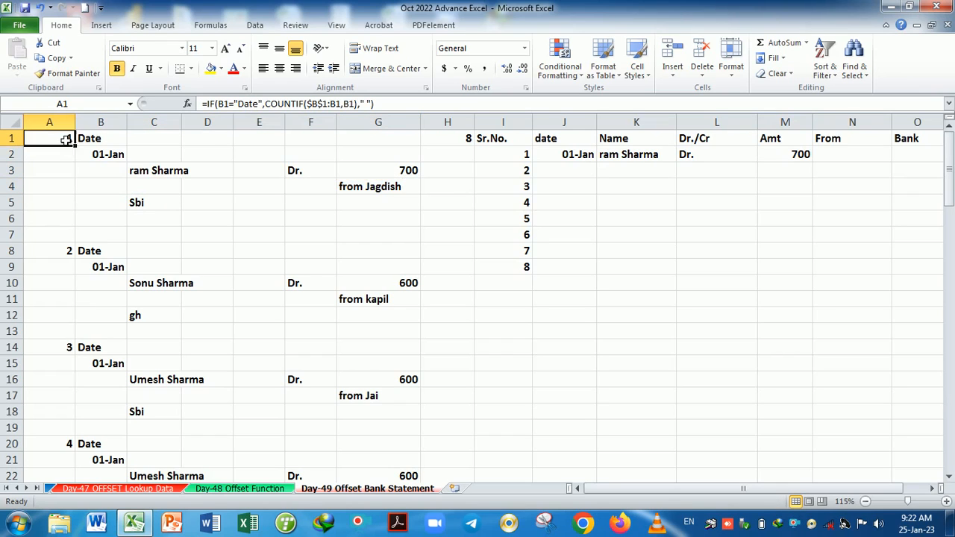
left_click(69, 155)
left_click(67, 171)
left_click(68, 188)
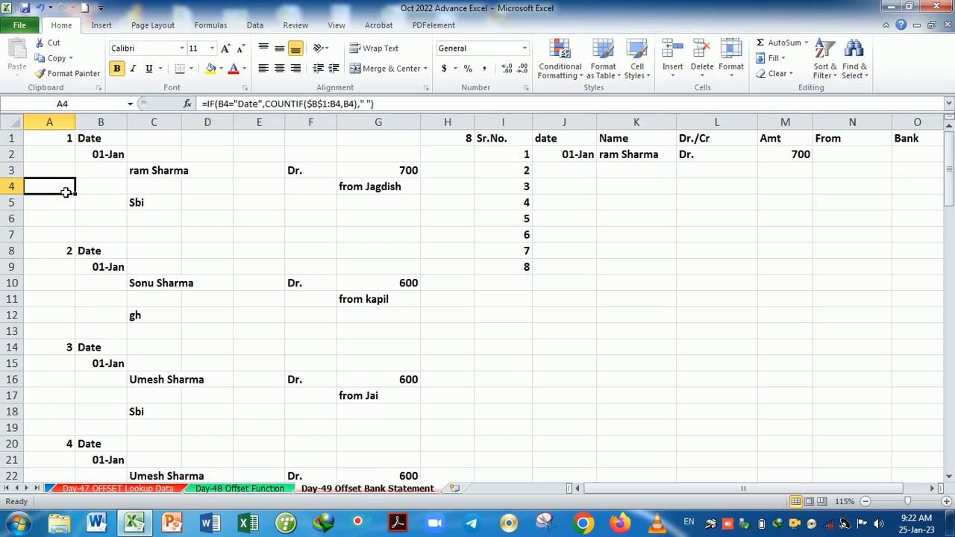
left_click_drag(68, 189, 378, 200)
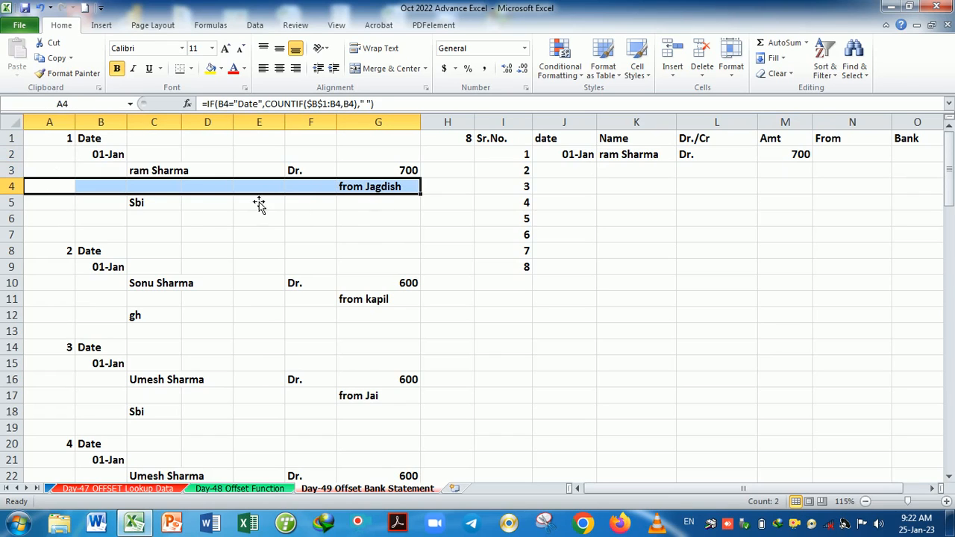
left_click(178, 207)
left_click(91, 187)
left_click(159, 187)
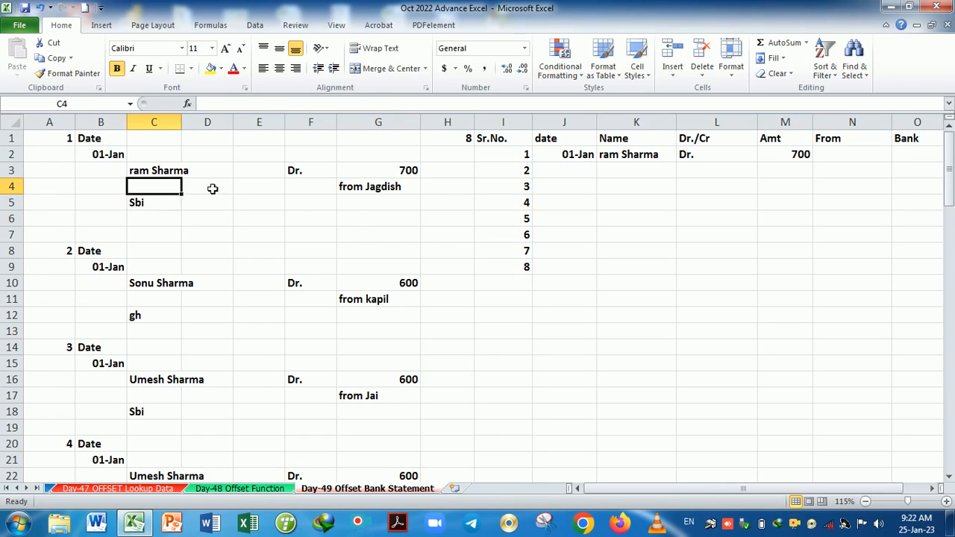
left_click(214, 188)
left_click(241, 190)
left_click(309, 192)
left_click(372, 192)
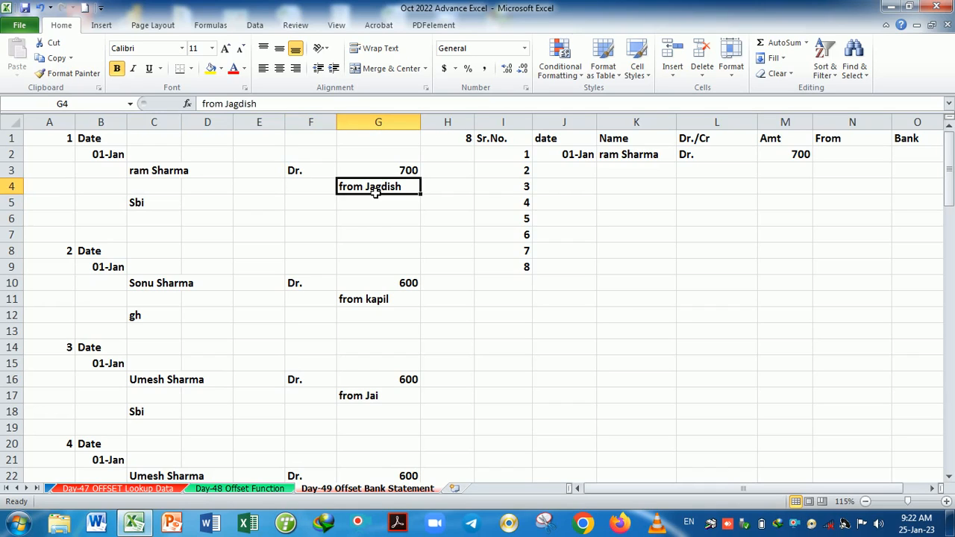
Start an OFFSET formula in N2 under From with $A$1 as the reference and a MATCH function for its rows argument
left_click(848, 155)
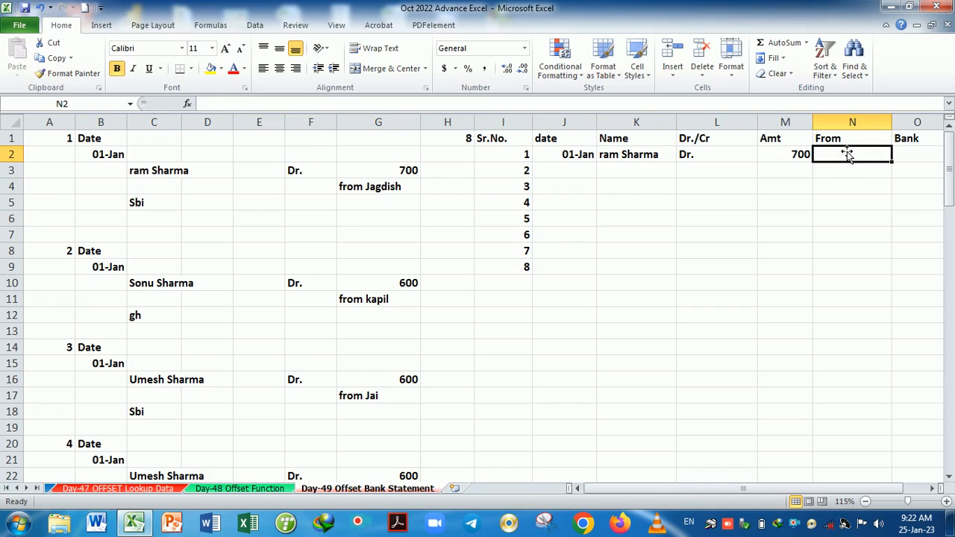
type("=off")
key("Tab")
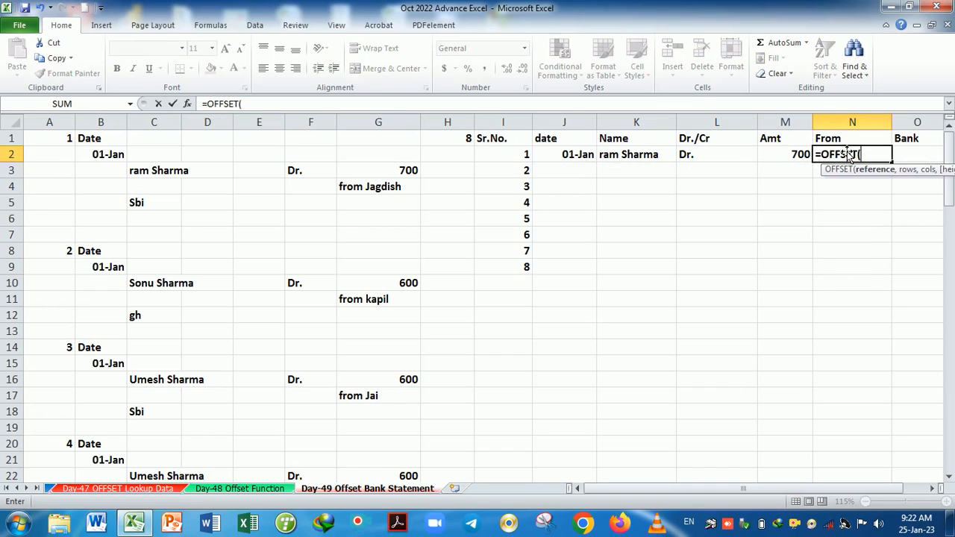
left_click(57, 144)
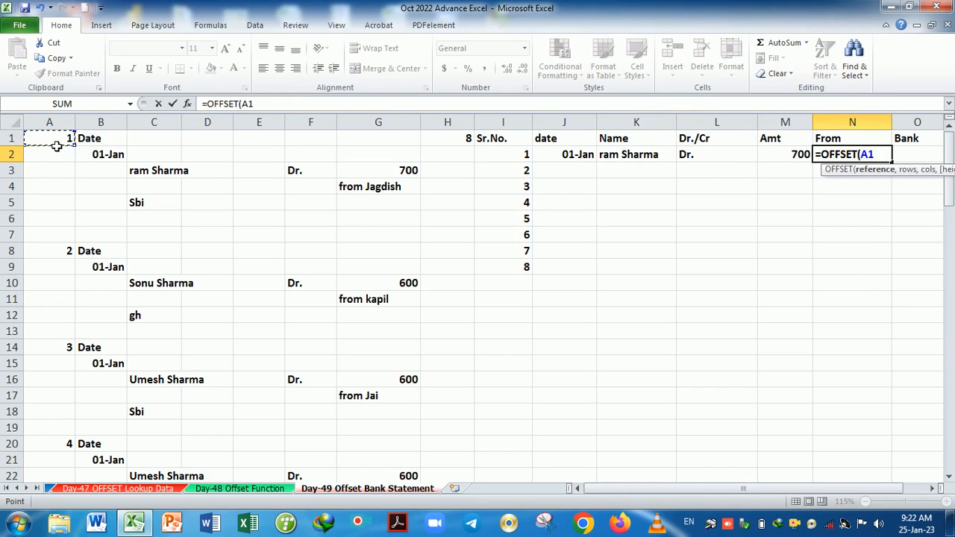
key("F4")
type(",mat")
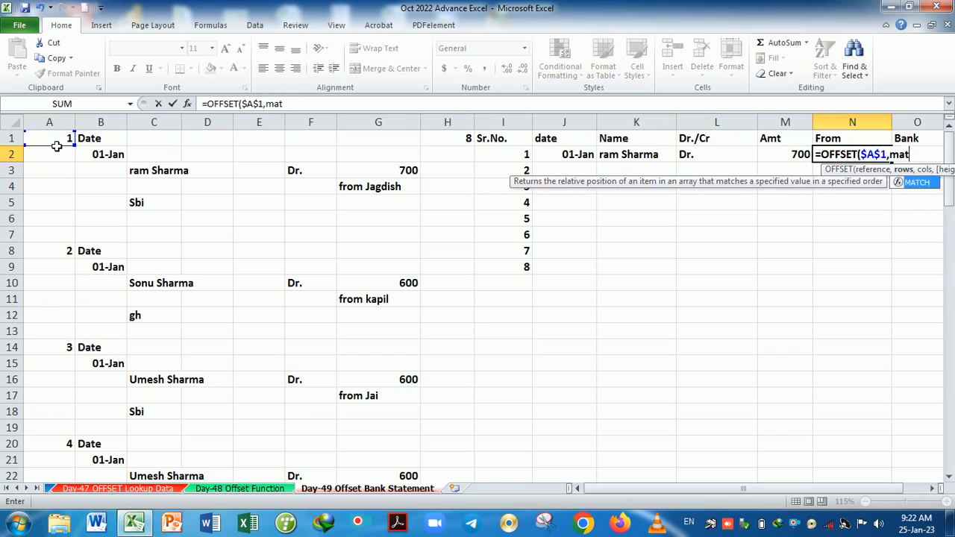
key("Tab")
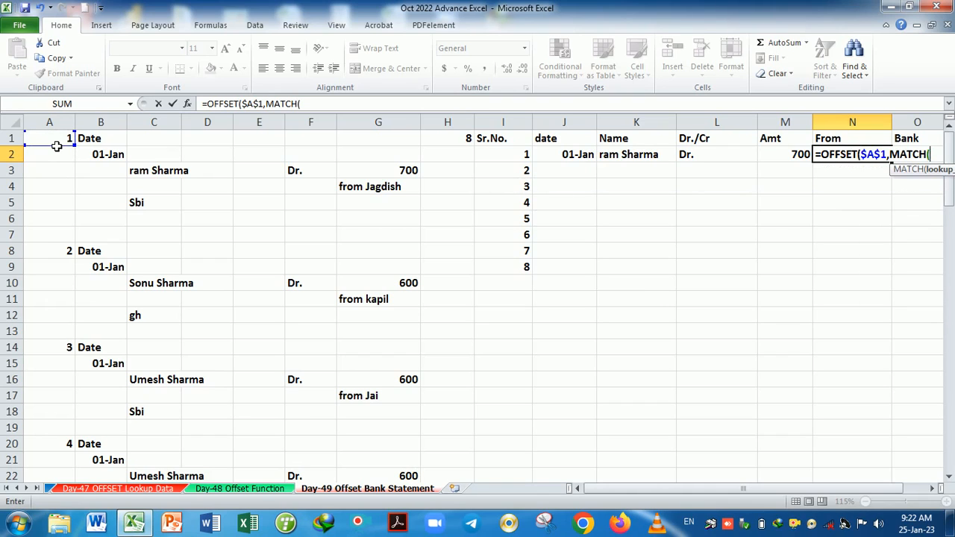
Complete the N2 formula with MATCH(I2,$A:$A,0)+2 as the rows argument and the column offset from A to G as the cols argument
left_click(514, 160)
type(",")
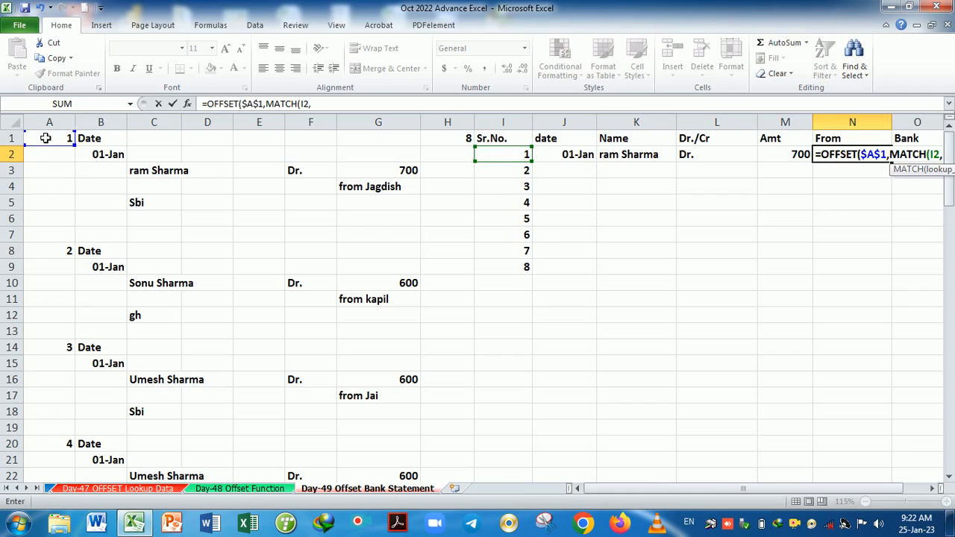
left_click(64, 125)
key("F4")
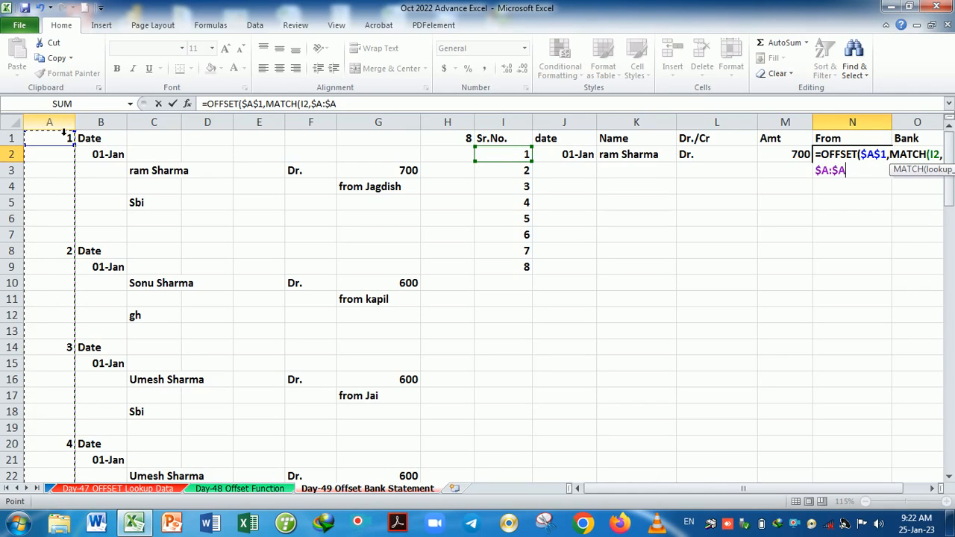
type(",0)")
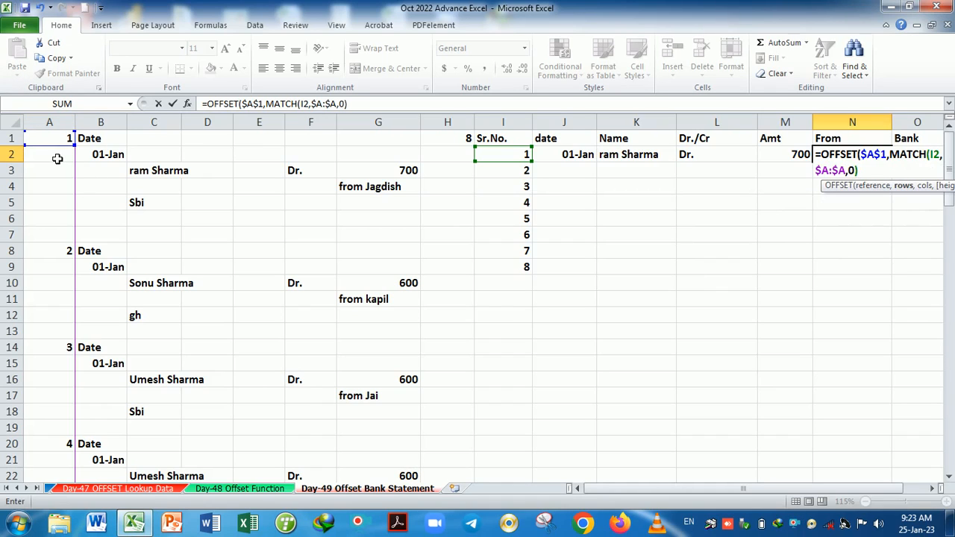
type("+2,")
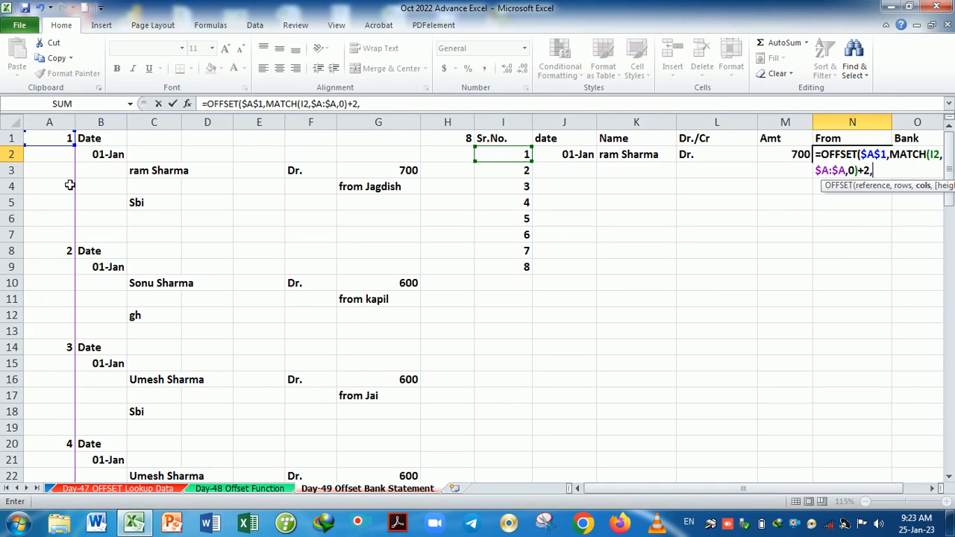
type("0")
key("Return")
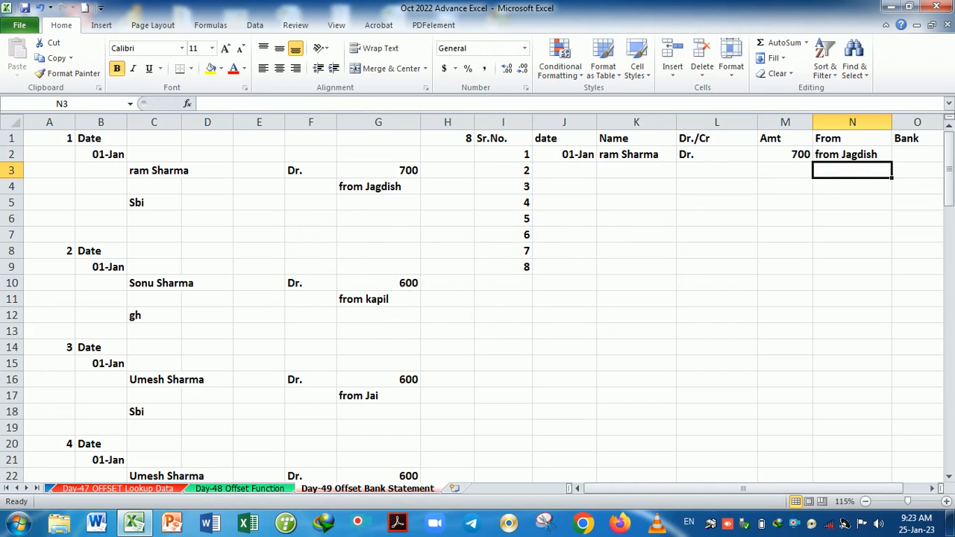
Start an OFFSET formula in O2 under Bank with $A$1 as the reference and a MATCH function for its rows argument
left_click(176, 209)
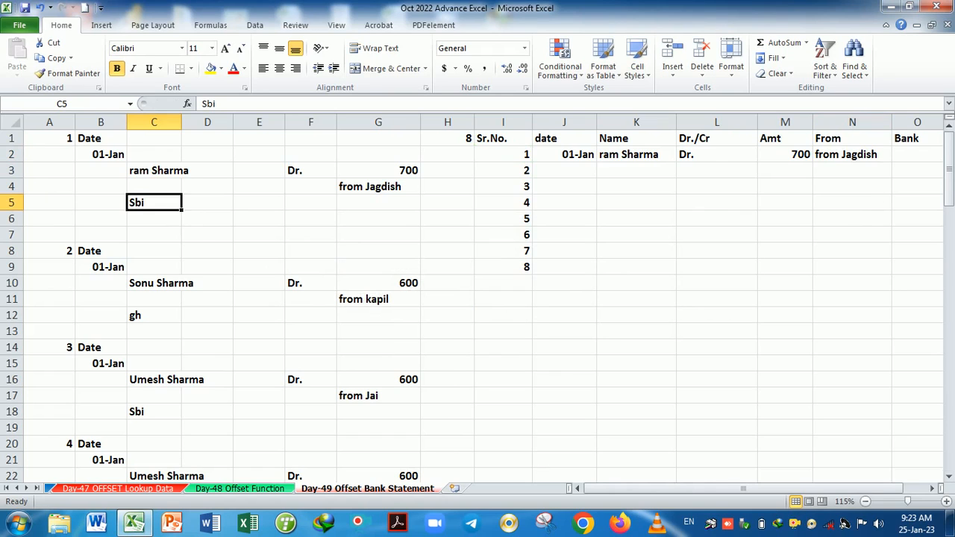
left_click(919, 155)
type("=")
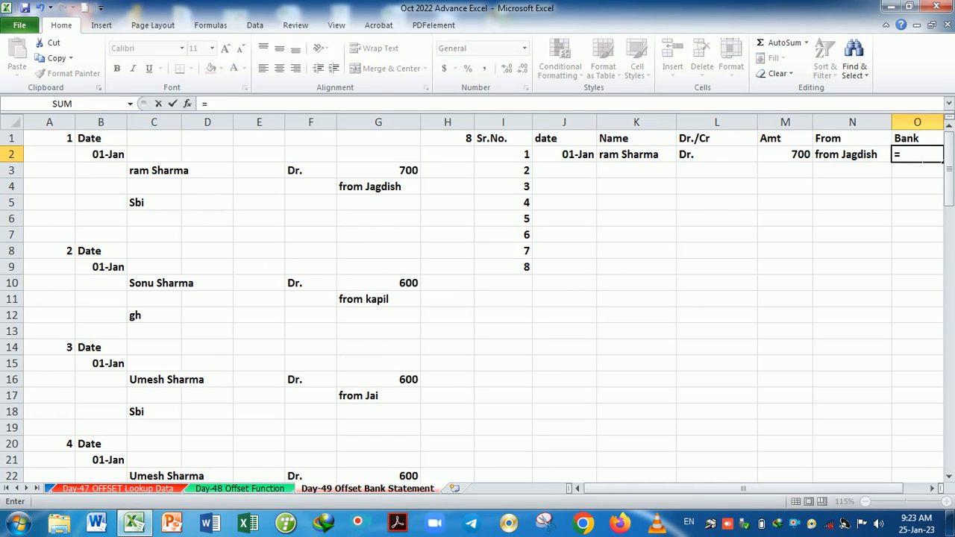
type("off")
key("Tab")
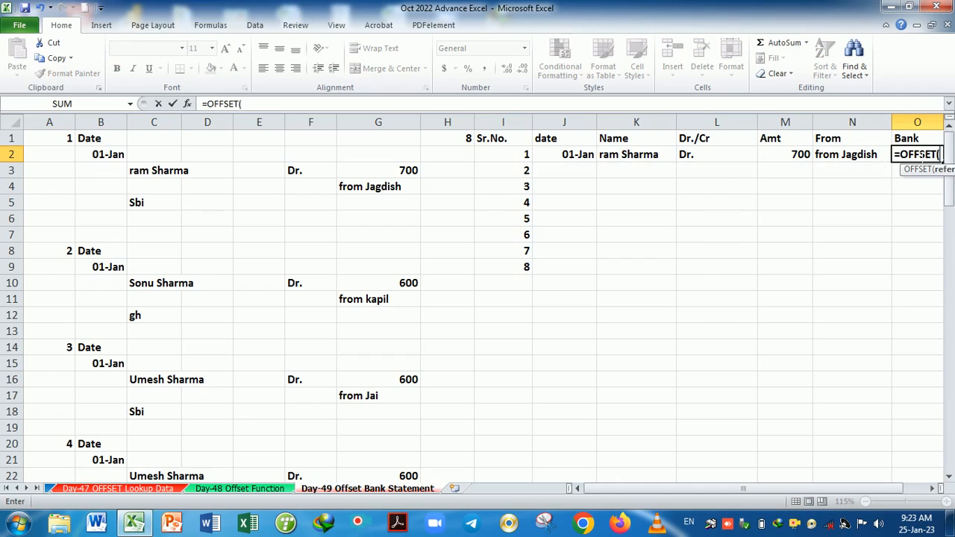
left_click(47, 145)
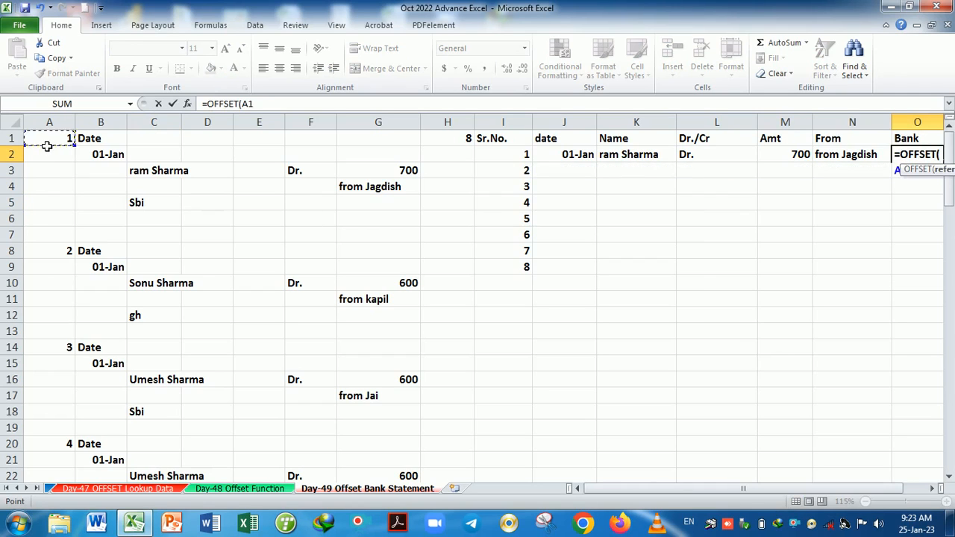
key("F4")
type(",ma")
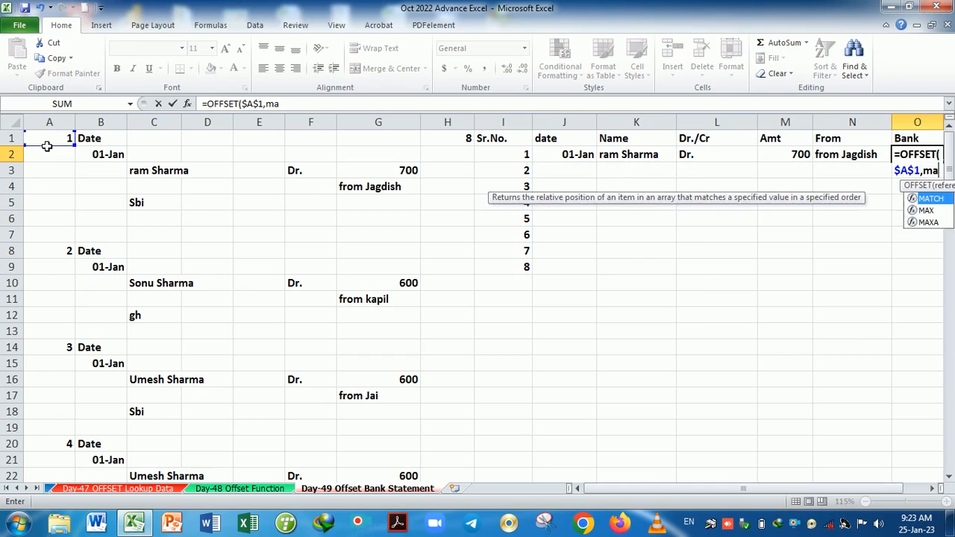
key("Tab")
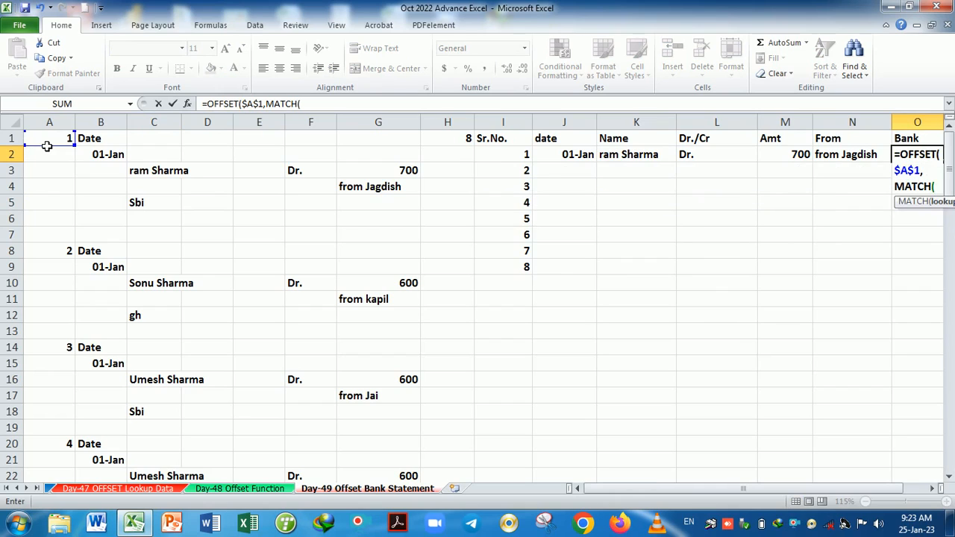
Complete the O2 formula with MATCH(I2,$A:$A,0)+3 as the rows argument and 2 as the cols argument
left_click(504, 158)
type(",")
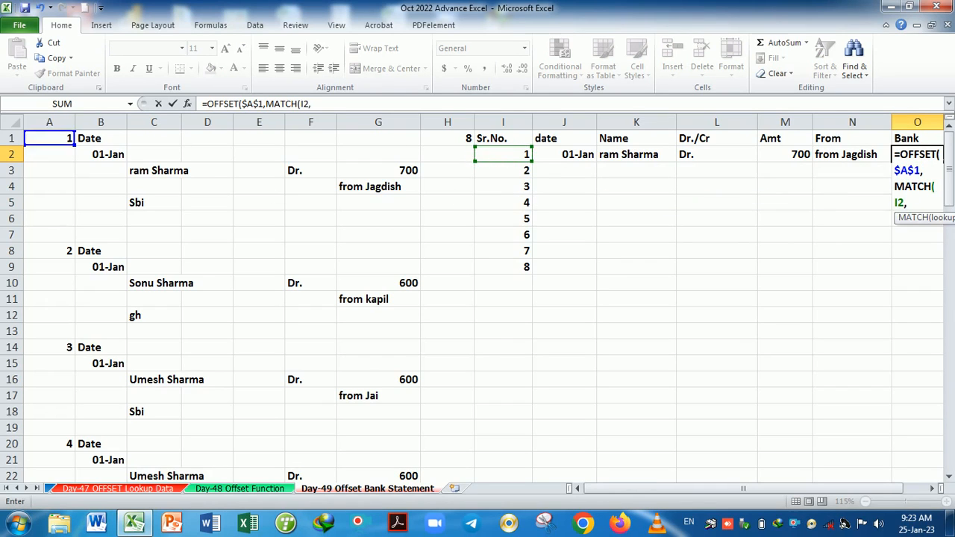
left_click(51, 123)
key("F4")
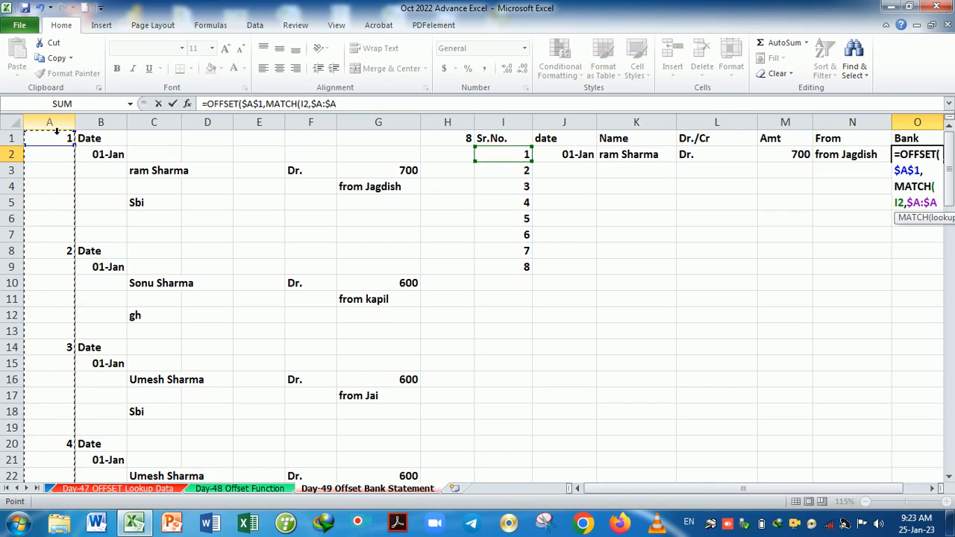
type(",0)+")
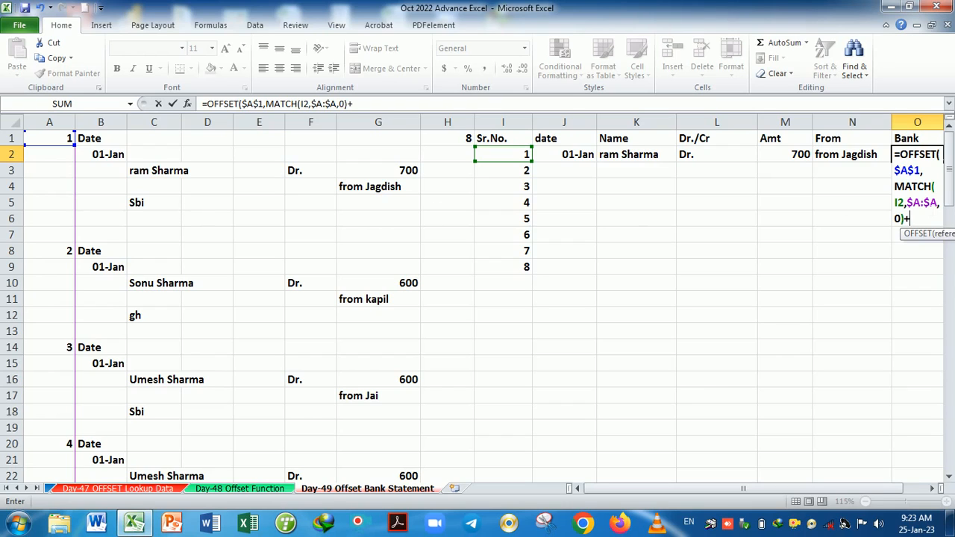
type("3,2)")
key("Return")
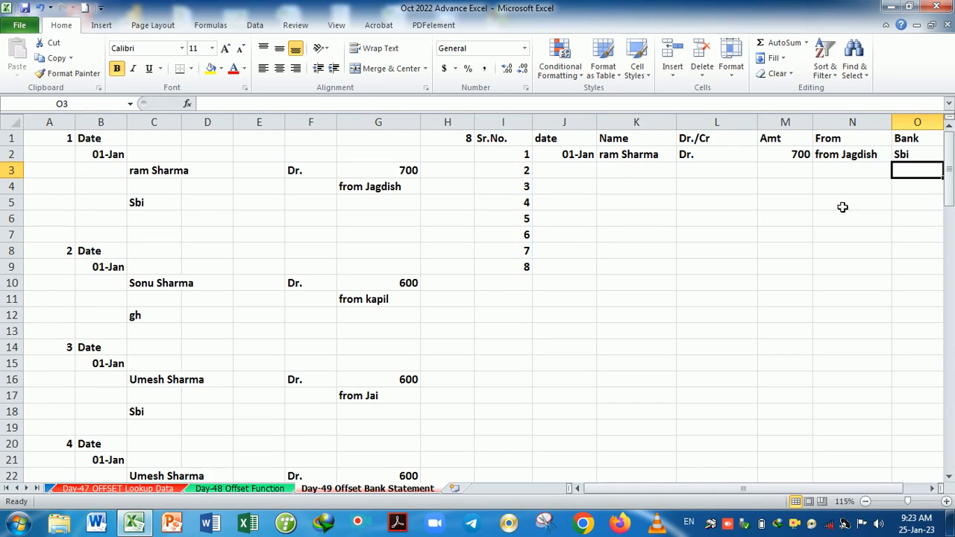
Narrow column H slightly and fill the J2:O2 formulas down to row 9 for all eight serial numbers
left_click(581, 155)
left_click_drag(606, 158, 910, 159)
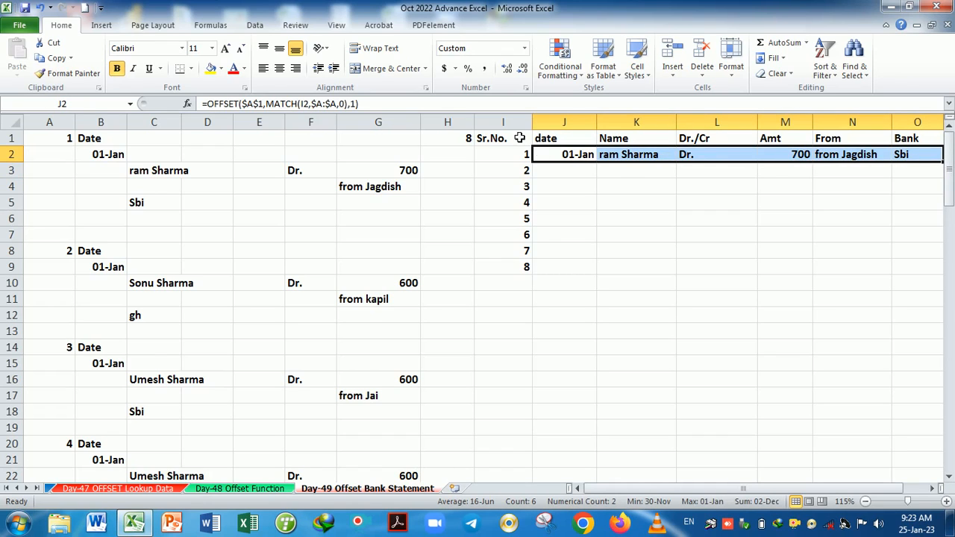
left_click_drag(475, 126, 457, 131)
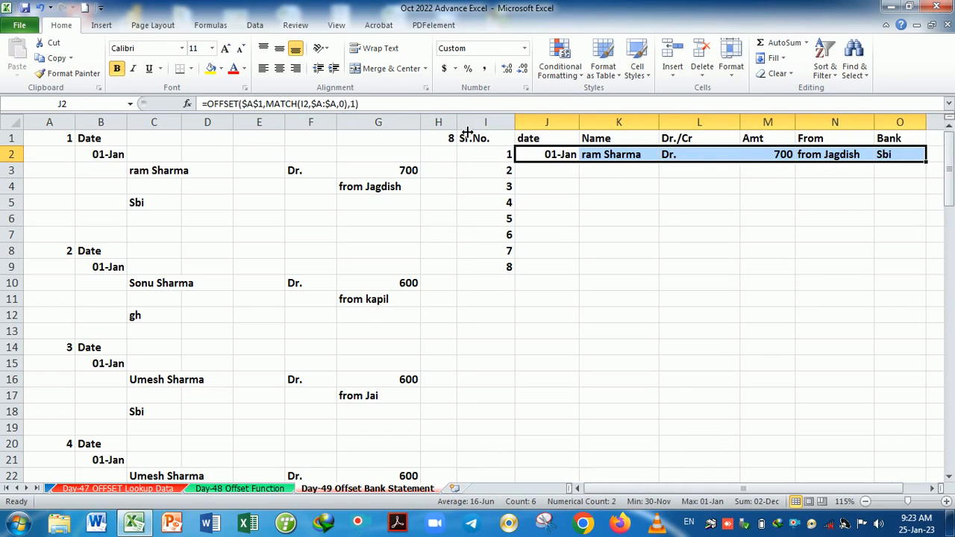
left_click_drag(931, 167, 933, 275)
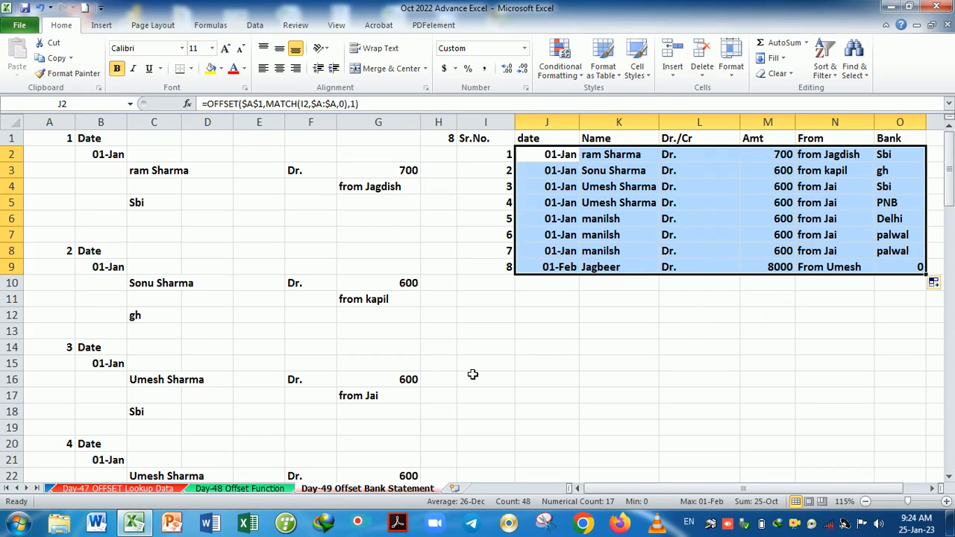
Enter Delhi in C52 as the missing bank entry of record 8
scroll(469, 373, "down", 3)
scroll(473, 371, "up", 3)
scroll(473, 371, "down", 15)
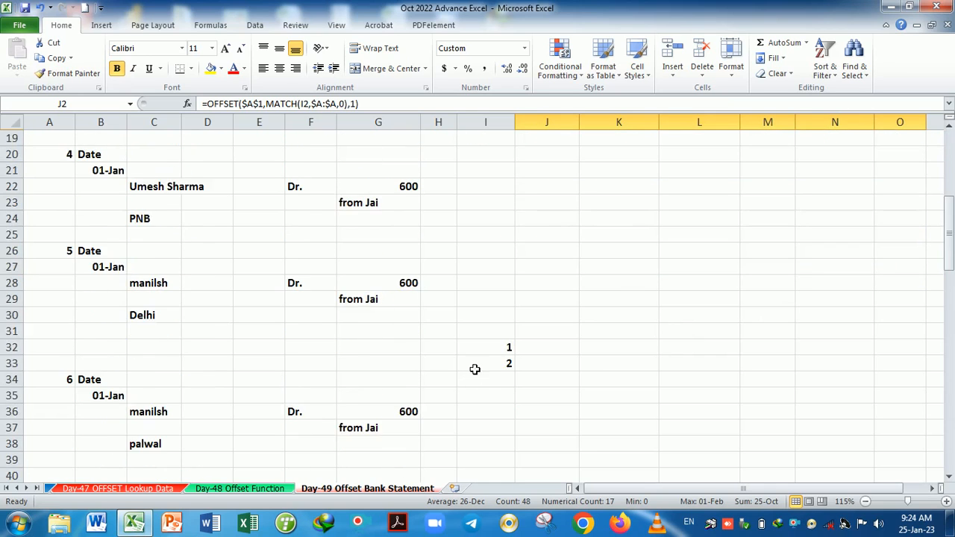
scroll(461, 374, "up", 2)
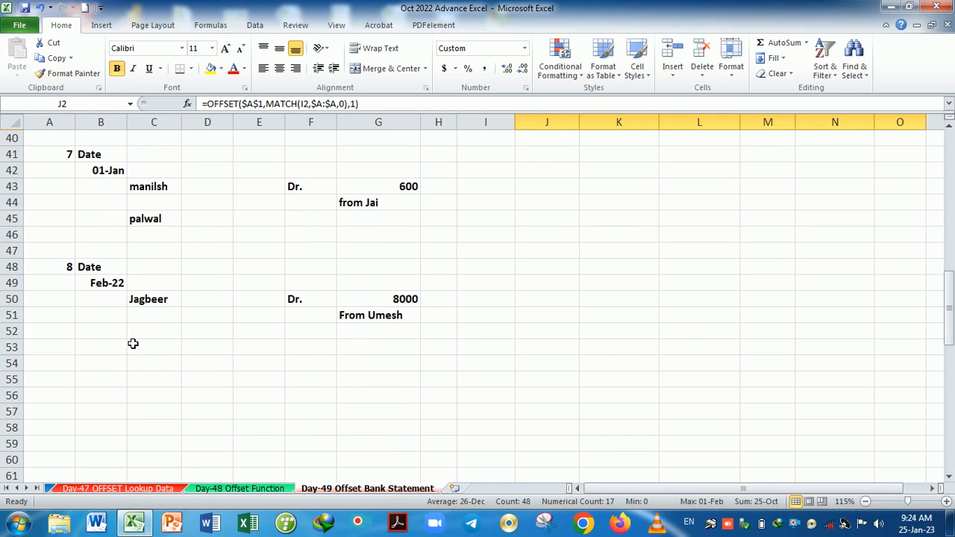
scroll(178, 345, "up", 1)
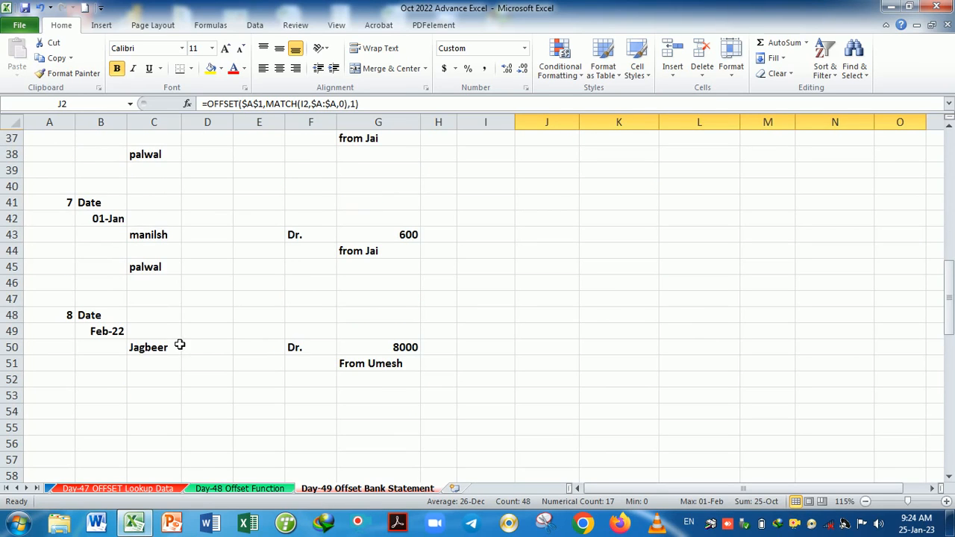
scroll(231, 345, "up", 1)
scroll(200, 337, "up", 2)
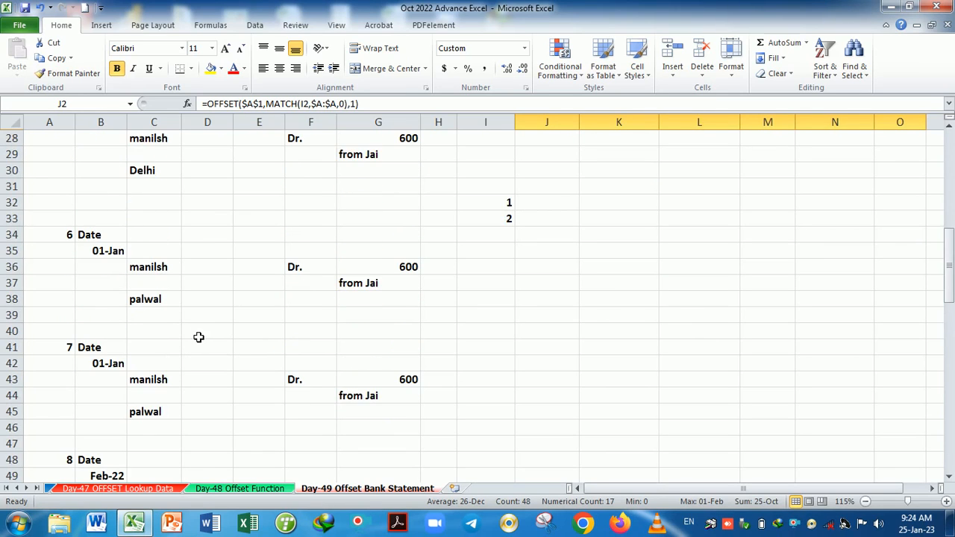
scroll(199, 340, "down", 4)
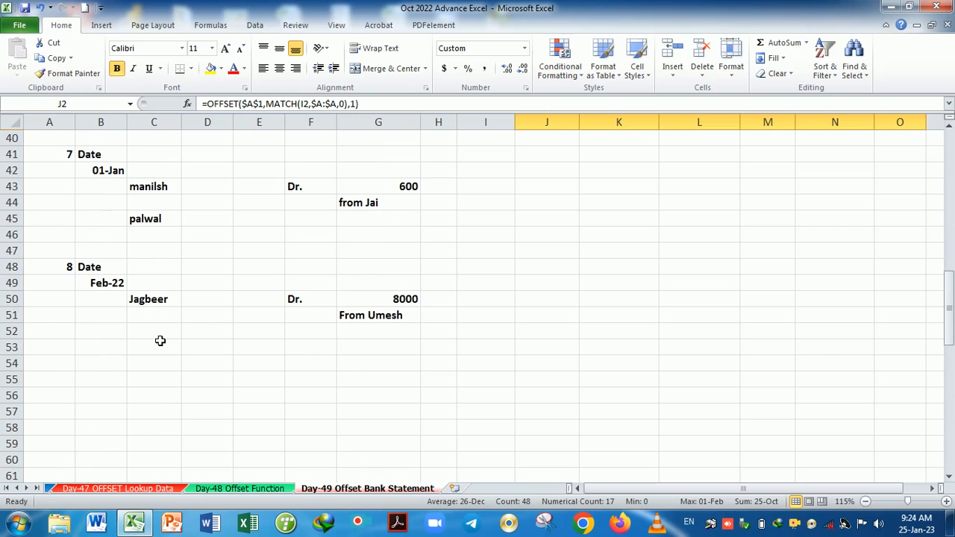
left_click(168, 332)
type("Delhi")
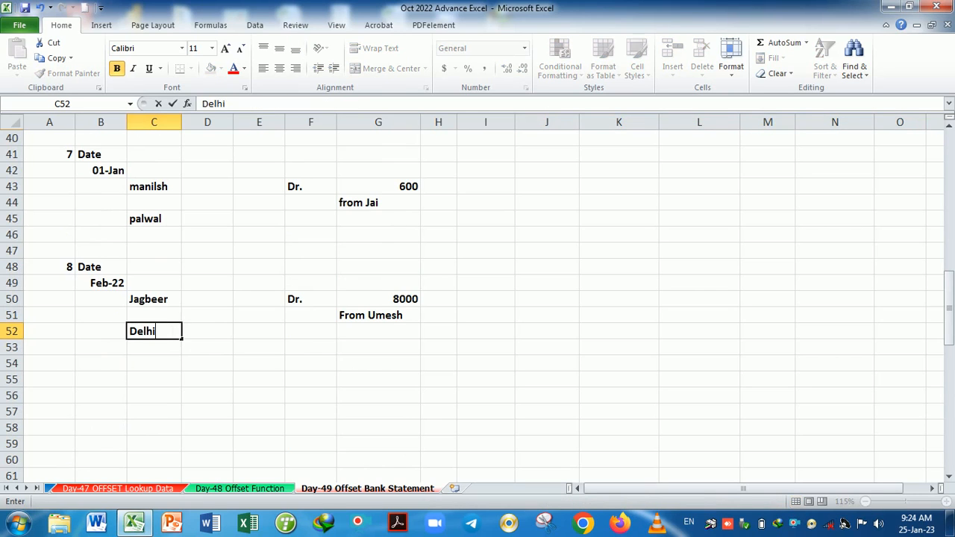
key("Return")
Review the filled table and examine the OFFSET/MATCH formulas in J2 and K2
scroll(828, 459, "up", 7)
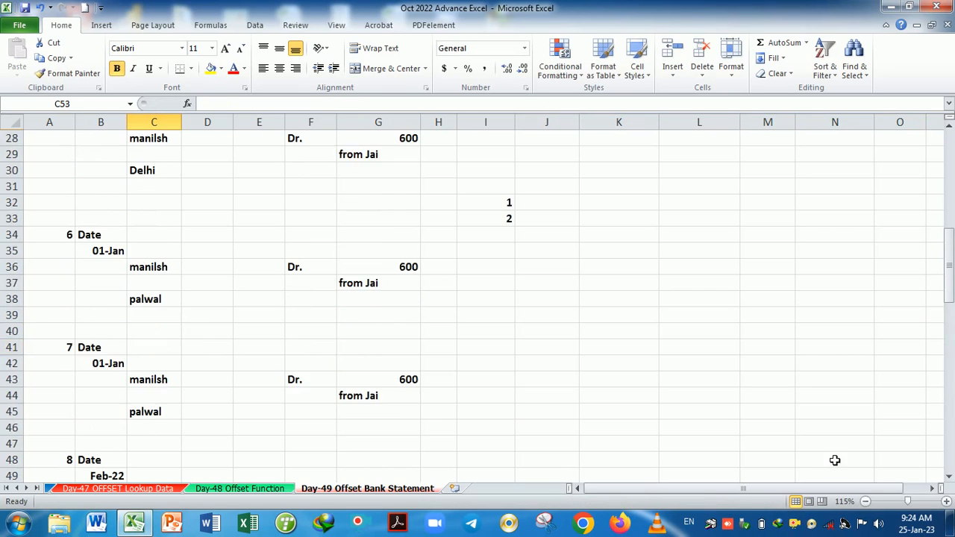
scroll(819, 460, "up", 6)
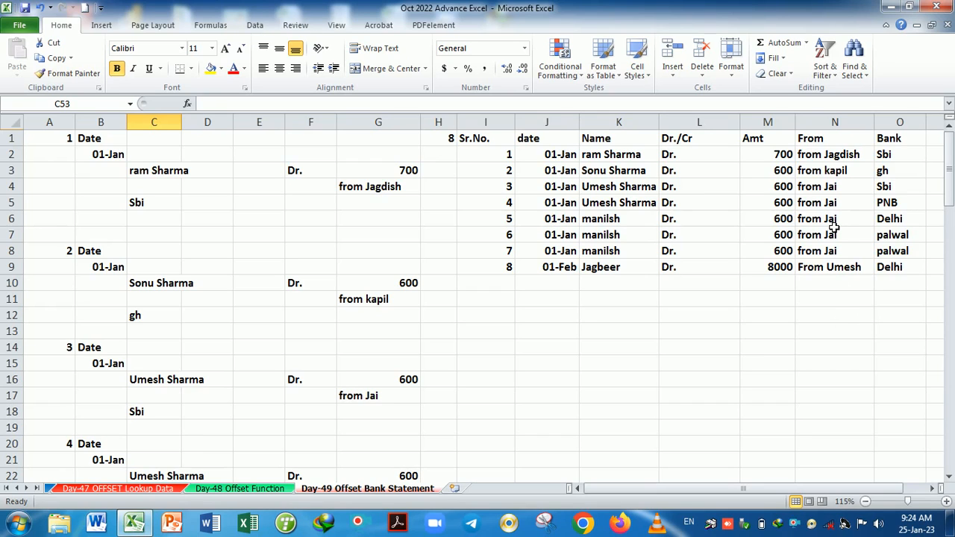
double_click(544, 160)
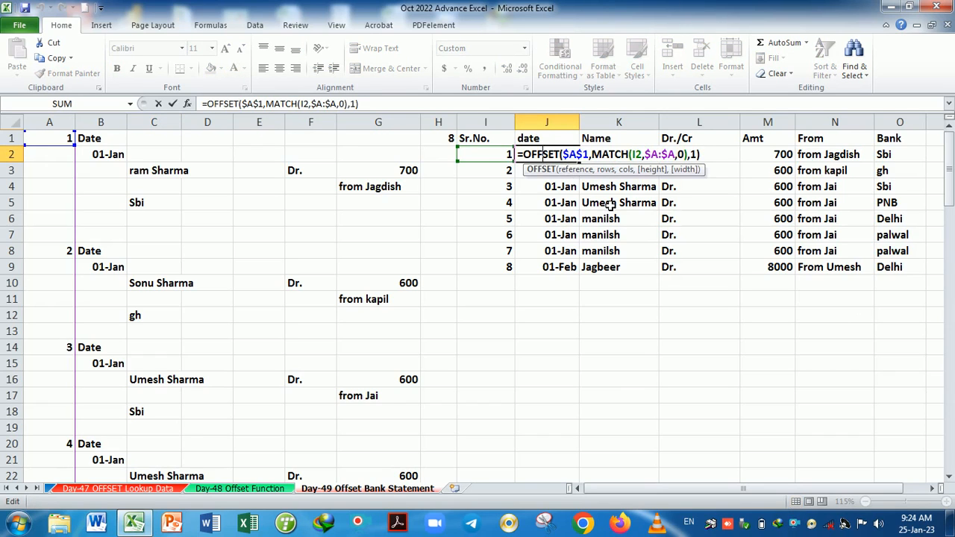
key("Return")
double_click(618, 155)
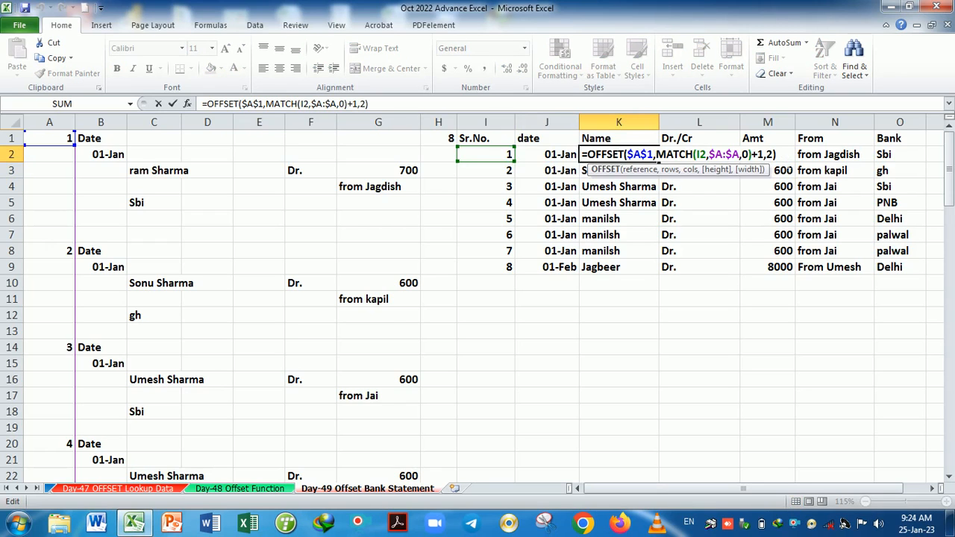
key("Return")
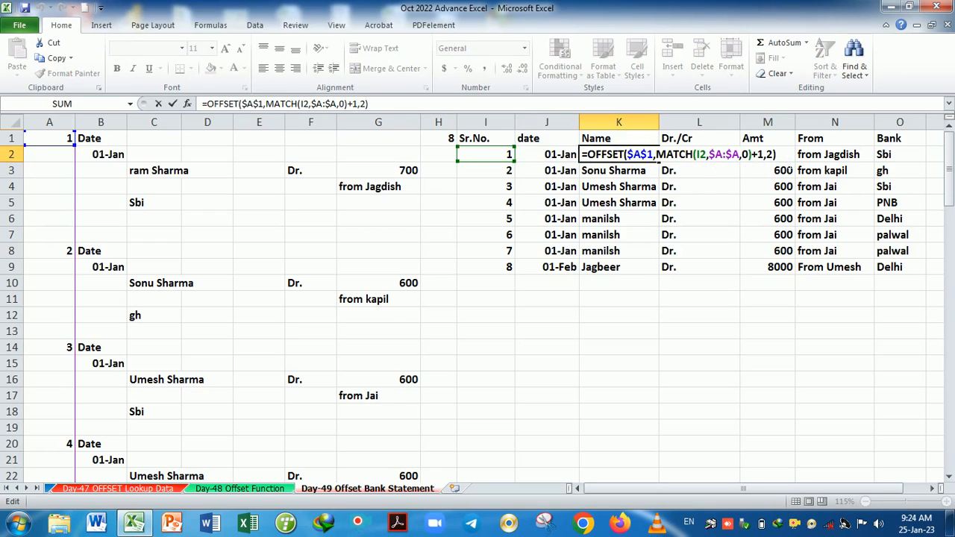
key("Return")
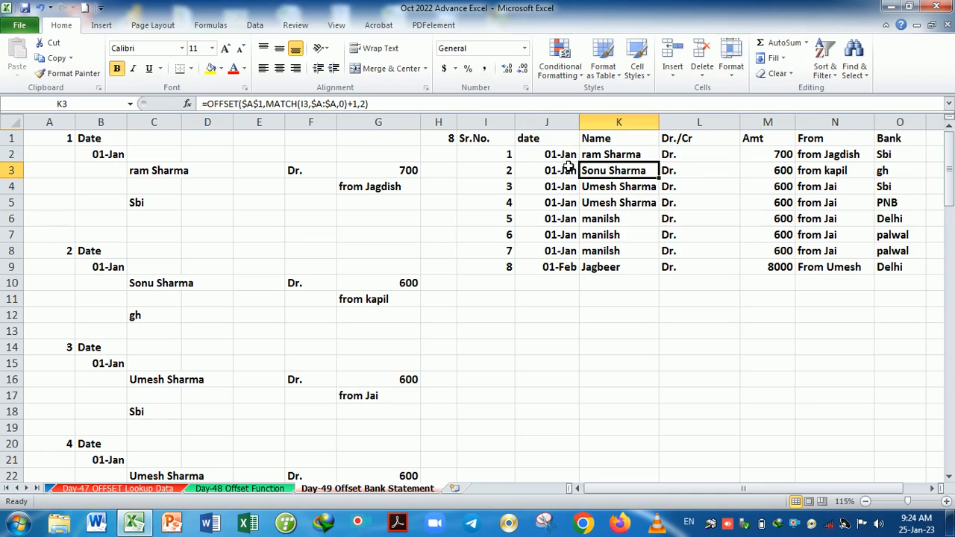
left_click_drag(556, 156, 884, 157)
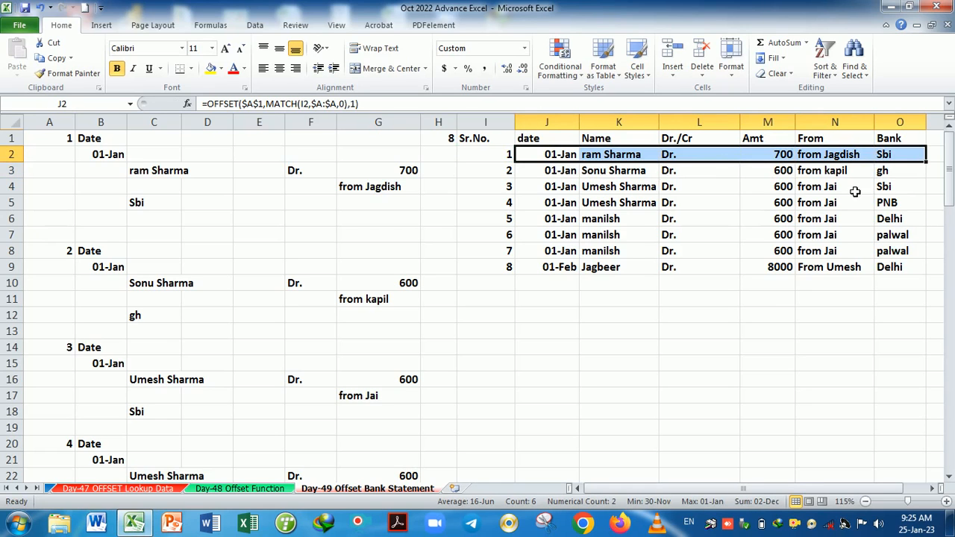
scroll(556, 304, "down", 10)
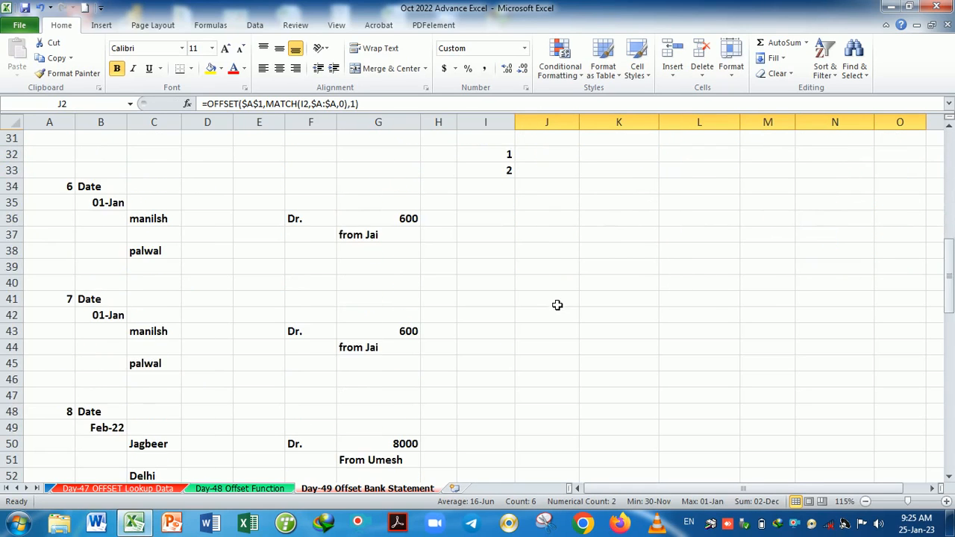
scroll(556, 304, "down", 3)
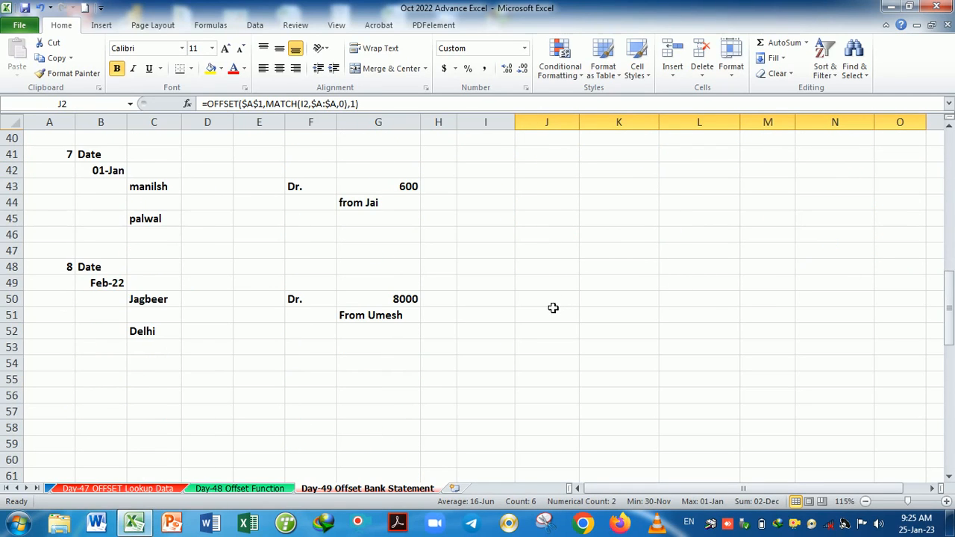
left_click(59, 365)
type("9")
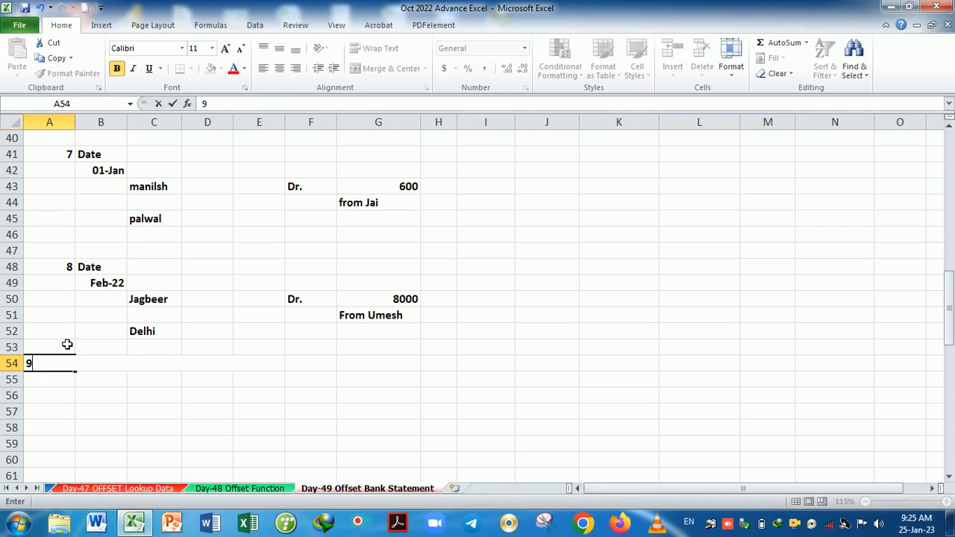
key("Tab")
key("BackSpace")
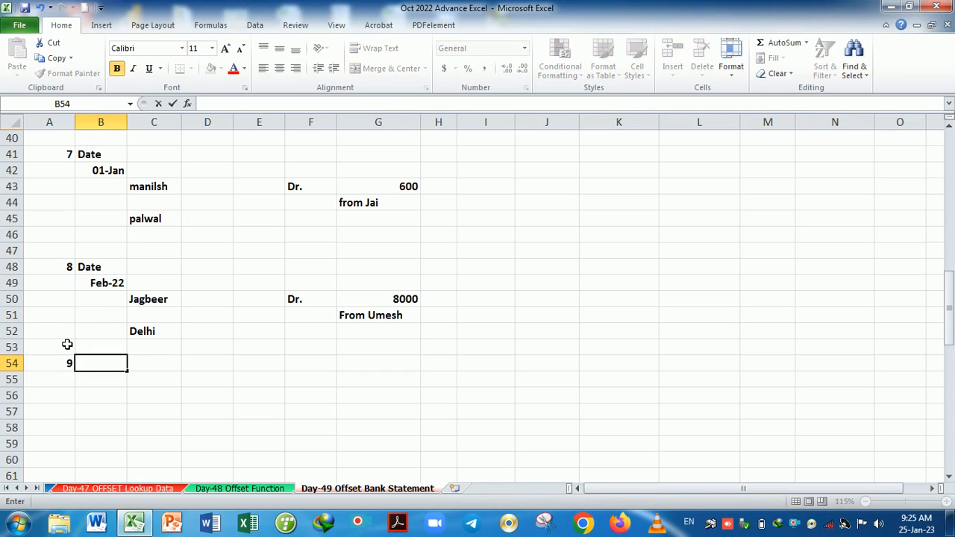
key("Escape")
key("ctrl+z")
Begin a new record below record 8 with the label Date in B54 and the date Mar-02 in B55
key("Tab")
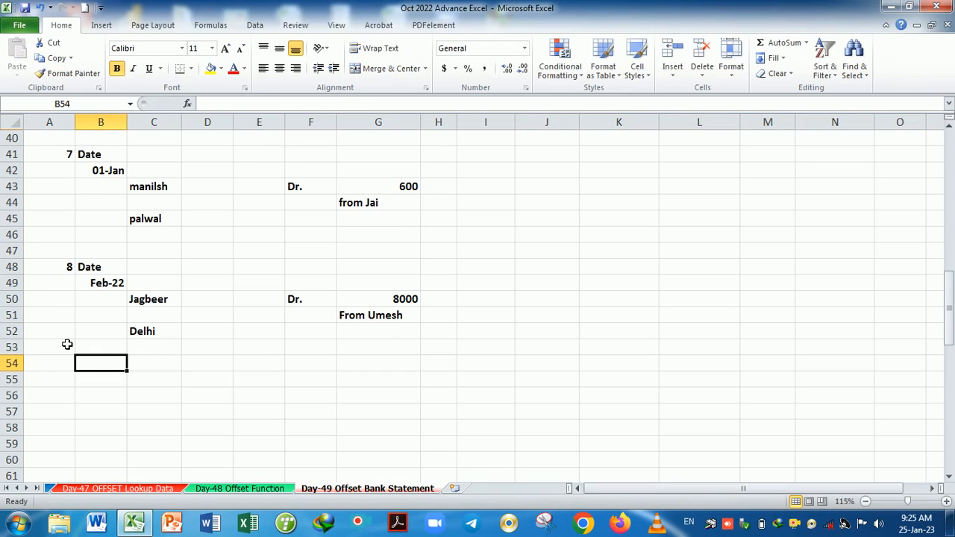
type("Date")
key("Return")
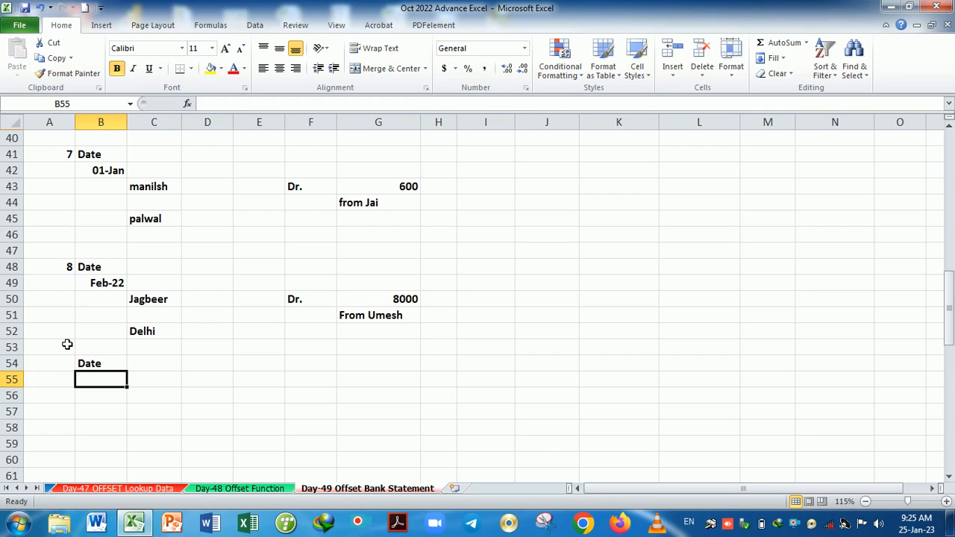
type("Ma")
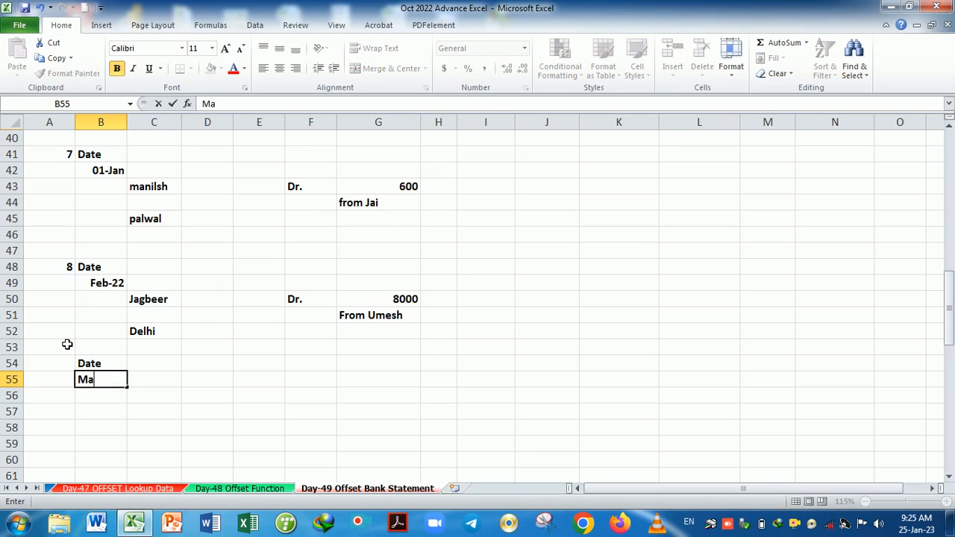
type("r-02")
key("Tab")
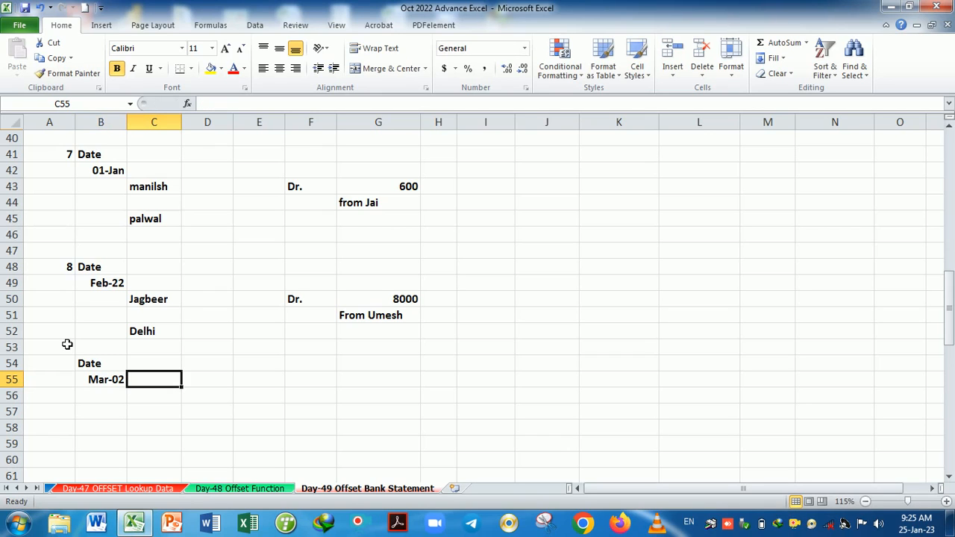
Fill the serial-number formula from A48 down column A to row 69 so it covers the new record
left_click(102, 367)
double_click(53, 366)
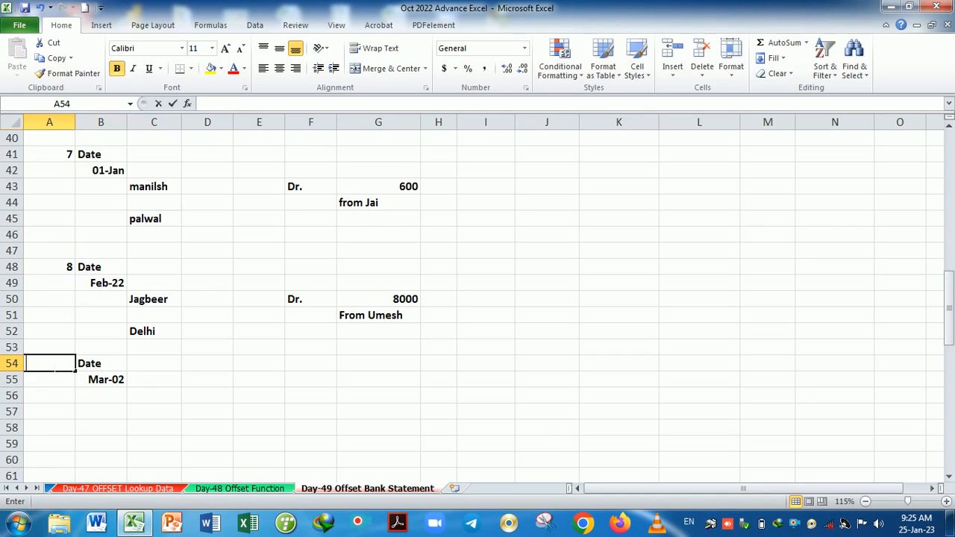
left_click(153, 367)
left_click(47, 272)
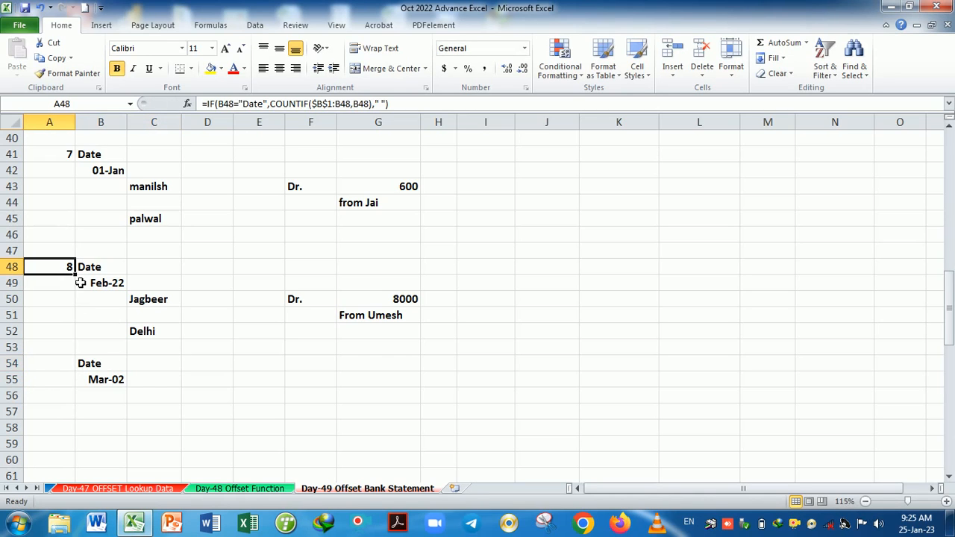
left_click_drag(79, 282, 79, 459)
scroll(126, 340, "up", 2)
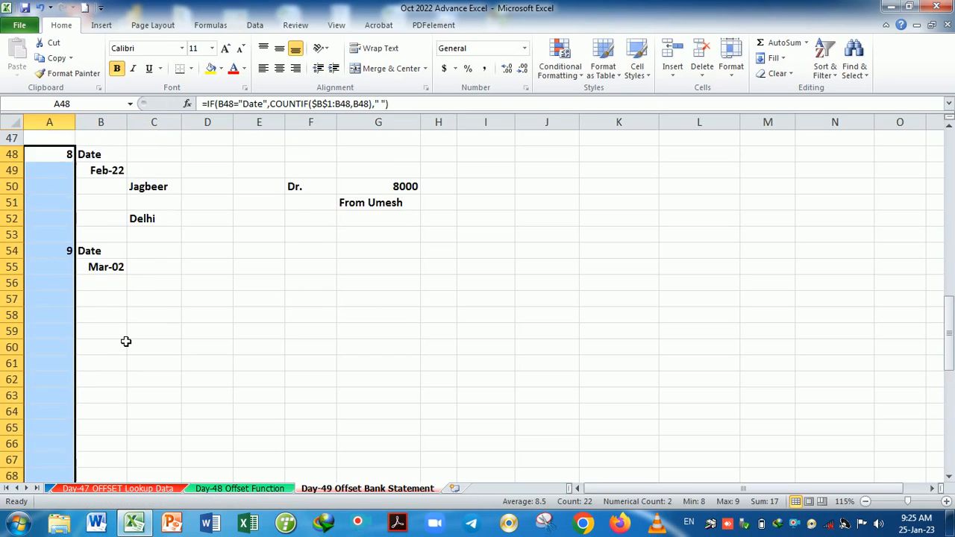
Enter the account holder's name in C56, Dr in F56 and the amount 7000 in G56 for record 9
left_click(147, 316)
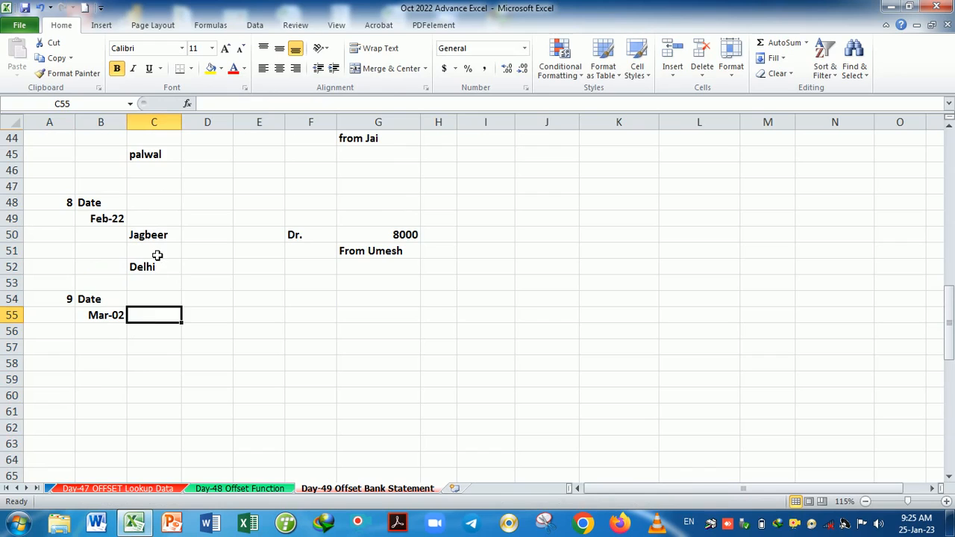
left_click(162, 335)
type("Yogirta")
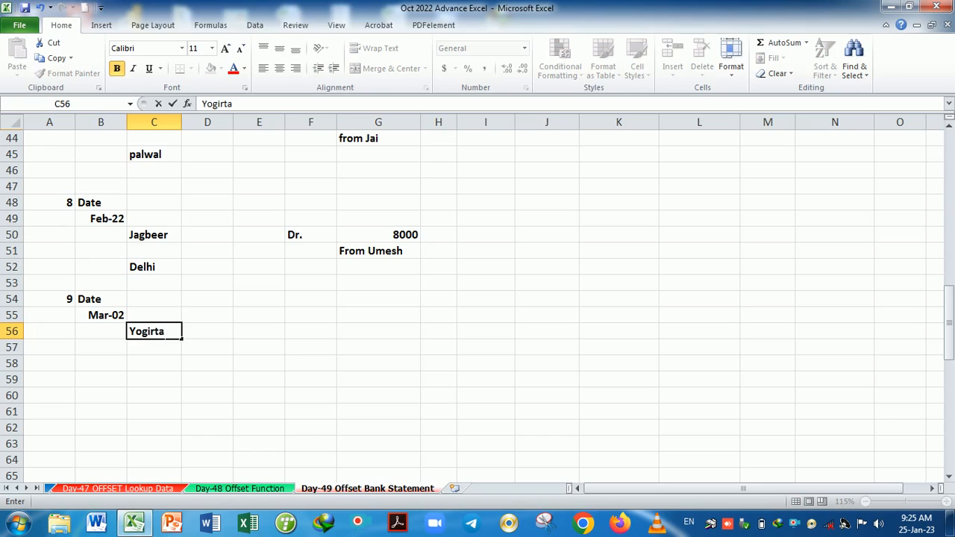
key("BackSpace")
type("ta")
key("Tab")
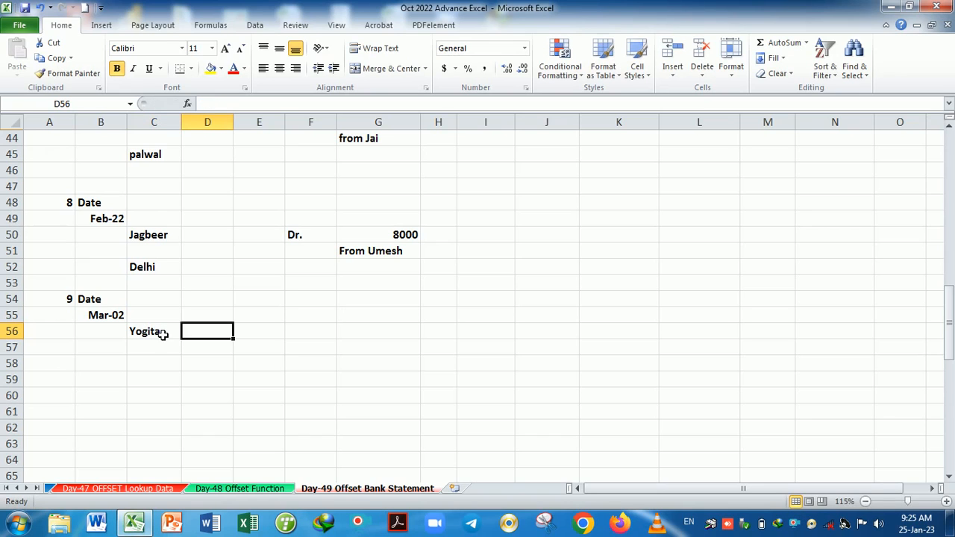
key("Tab")
key("Tab")
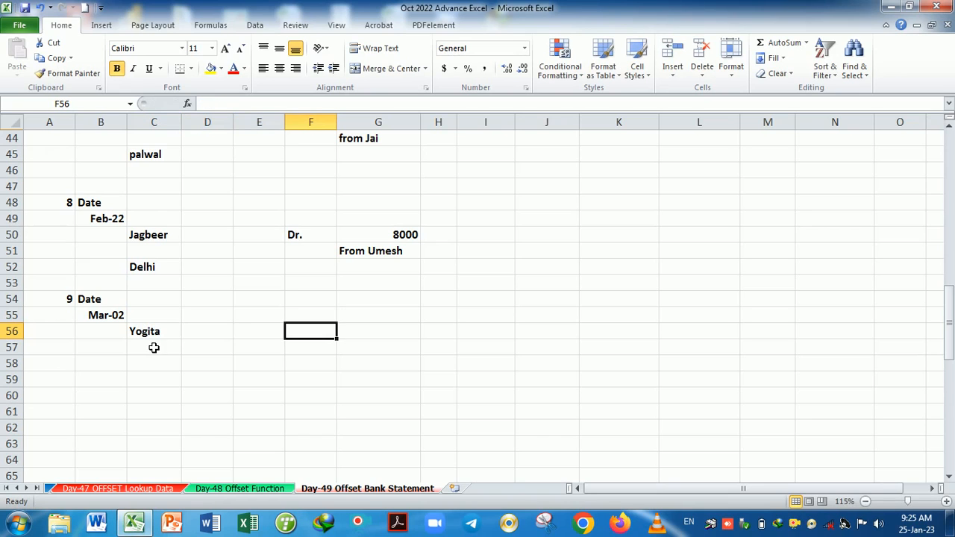
type("Dr")
key("Tab")
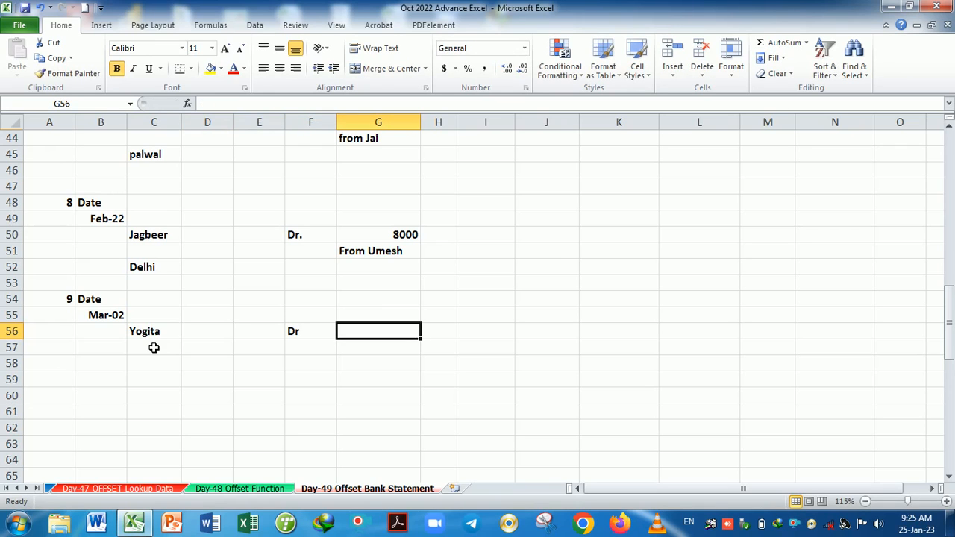
type("In")
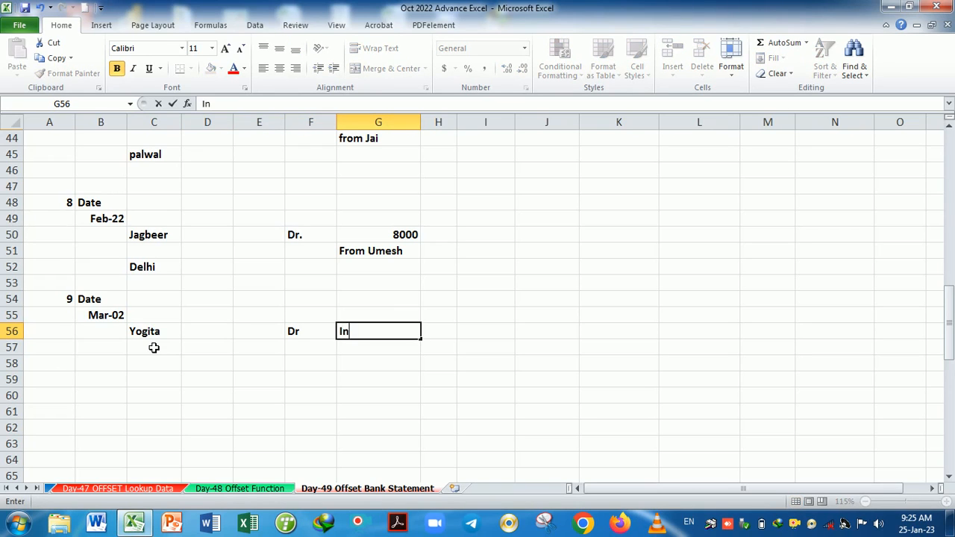
key("BackSpace")
key("BackSpace")
type("7000")
left_click(153, 348)
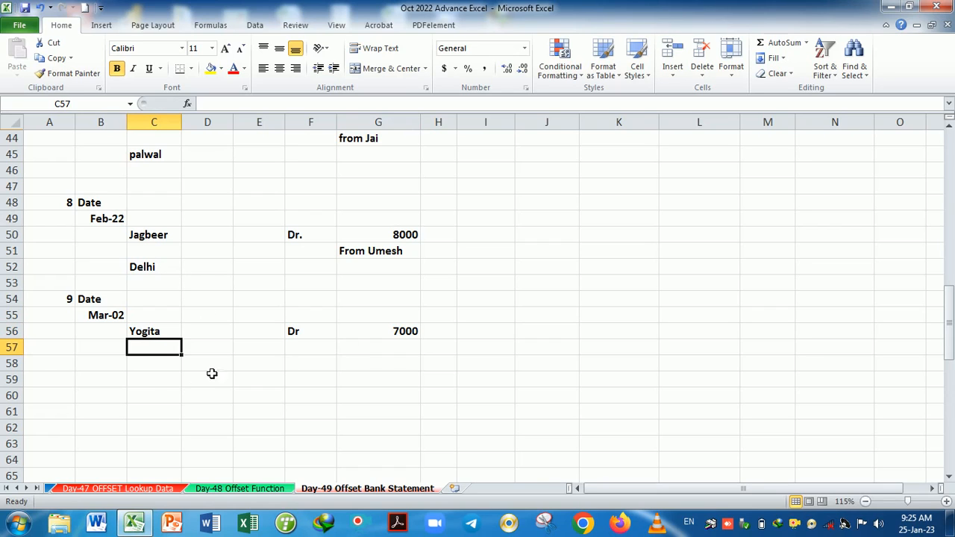
Complete record 9 with "From" and the sender's name in G57 and the bank PNB in C58
left_click(389, 356)
type("Fr")
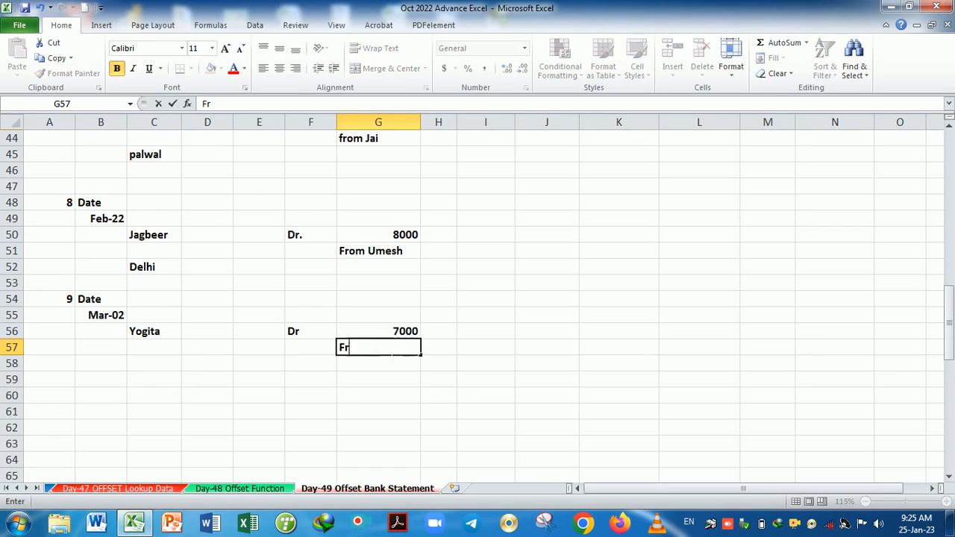
type("om Rav")
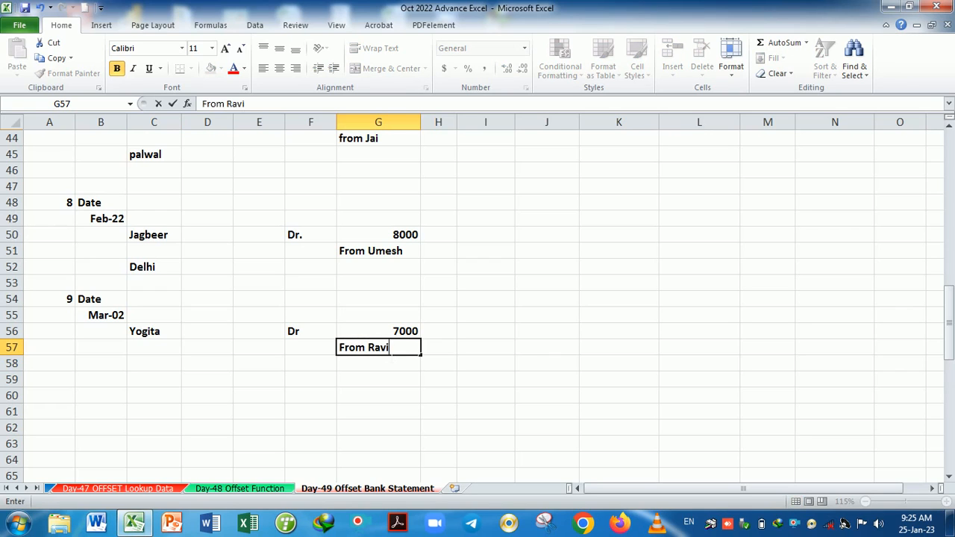
type("i")
key("Return")
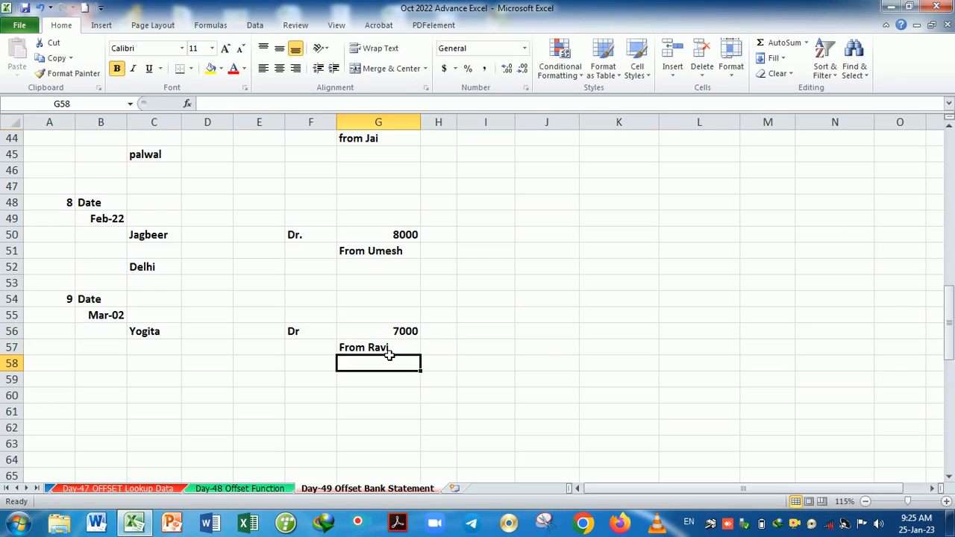
left_click(156, 372)
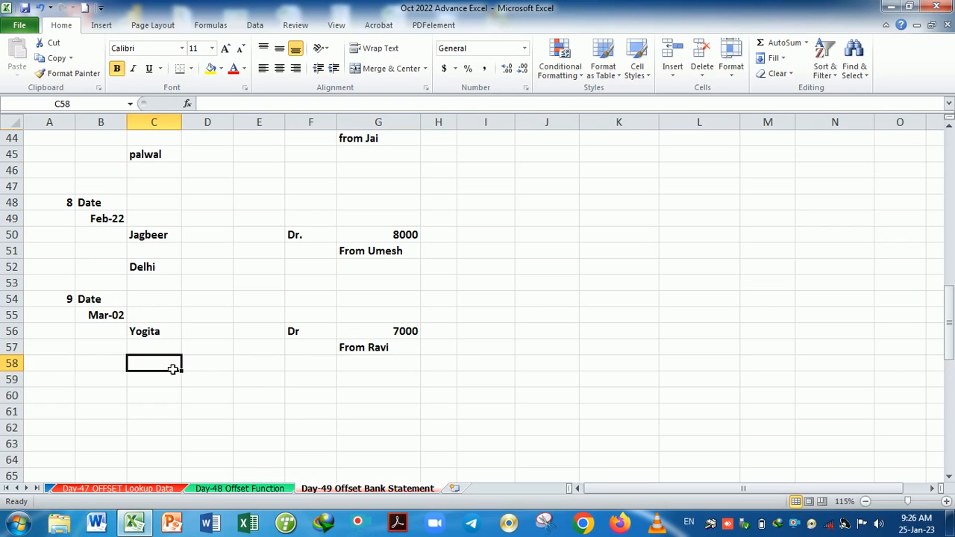
type("PNB")
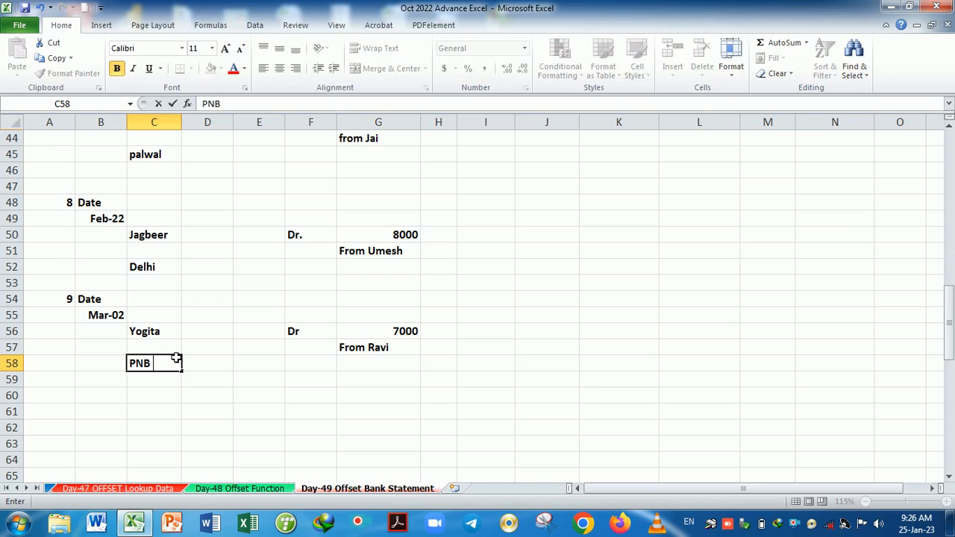
key("Return")
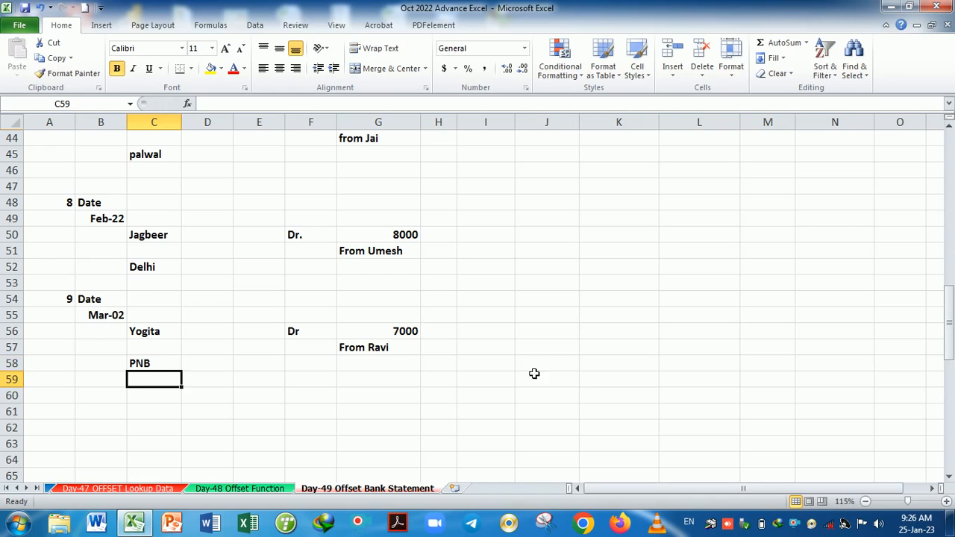
Fill the lookup formulas from J9:O9 down to row 10 for serial number 9
scroll(603, 400, "up", 14)
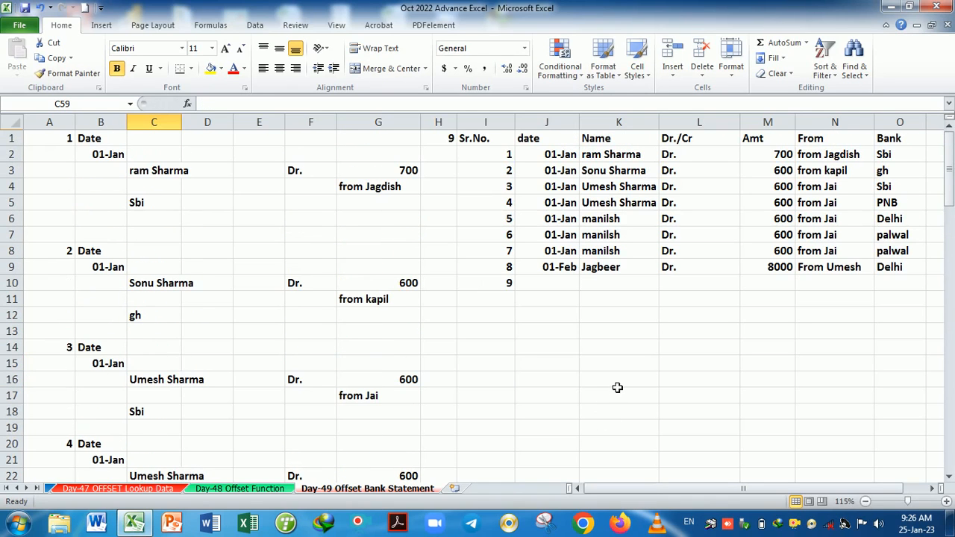
left_click_drag(548, 271, 930, 292)
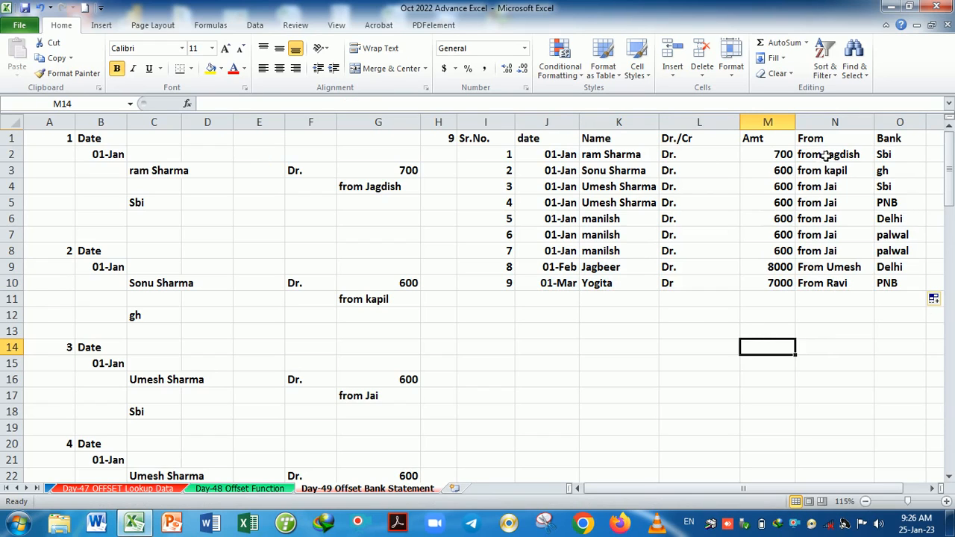
Wrap the OFFSET formula in N2 in SUBSTITUTE, replacing "from" with an empty text ""
left_click_drag(825, 155, 826, 283)
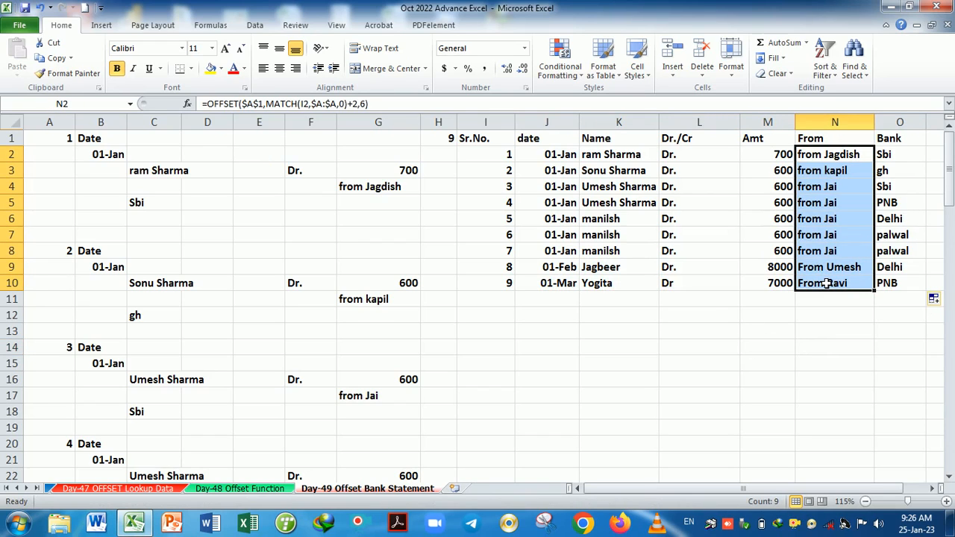
double_click(817, 158)
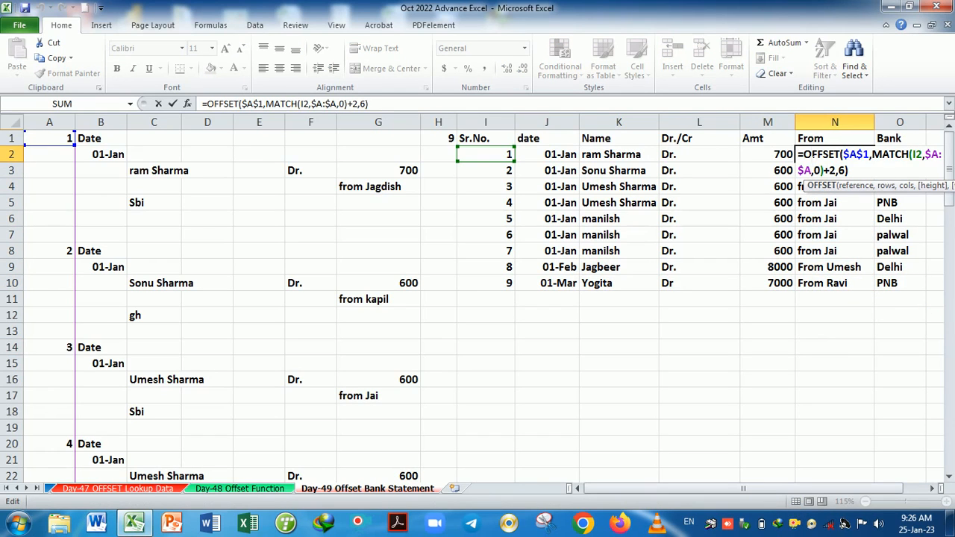
key("Left")
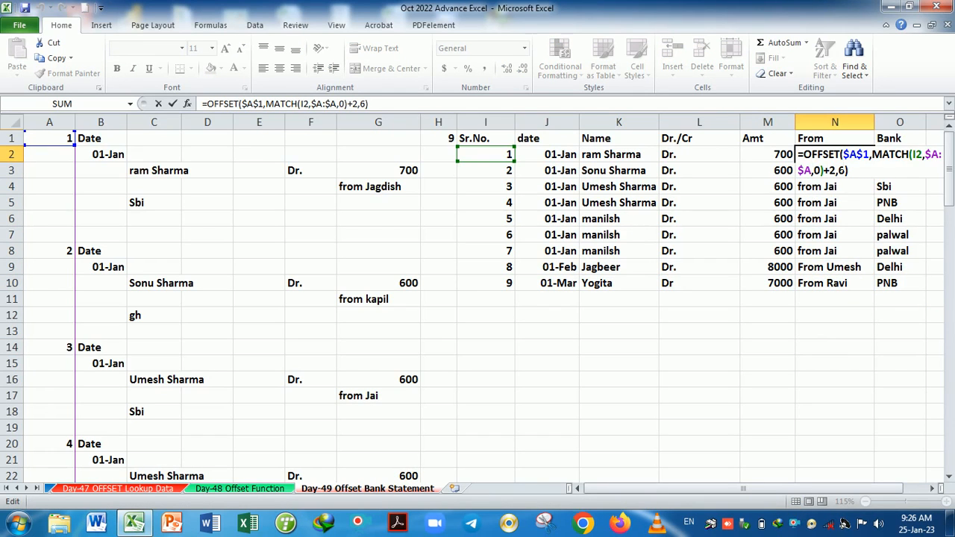
type("su")
key("Tab")
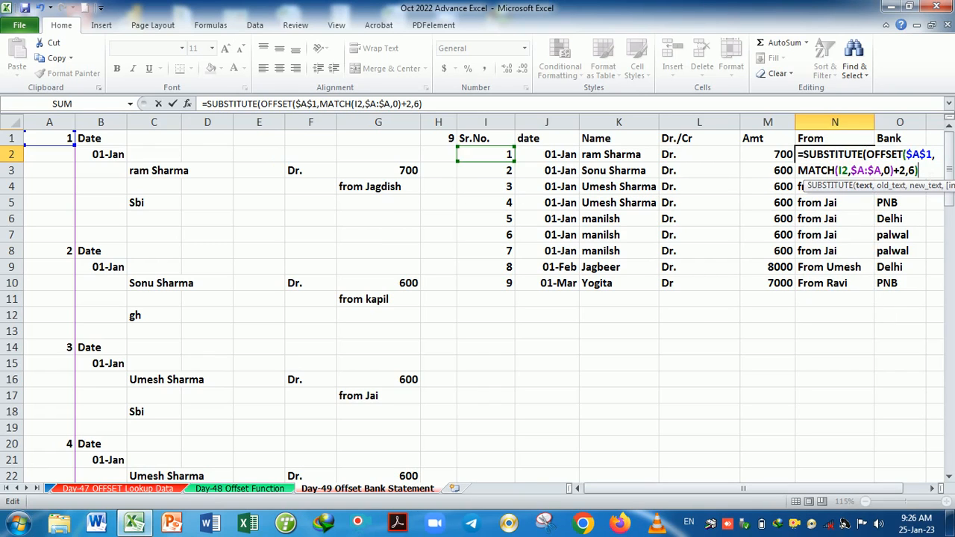
type(",\"Fr")
key("BackSpace")
key("BackSpace")
type("from")
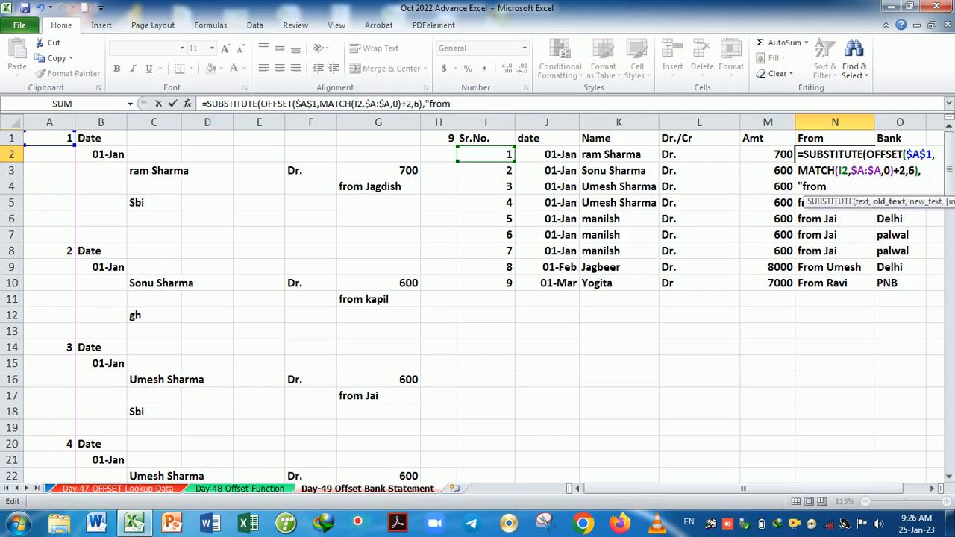
type("\",")
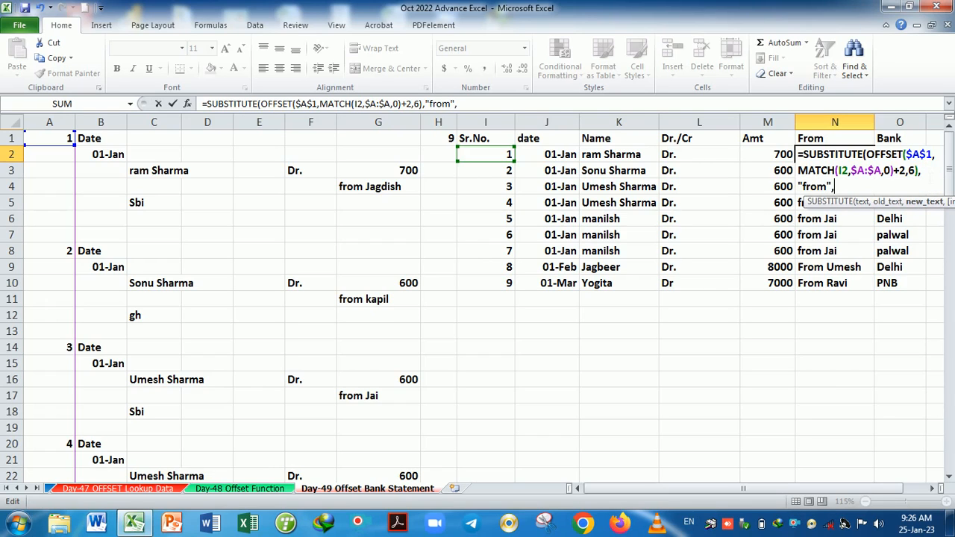
type("\"\")")
key("Return")
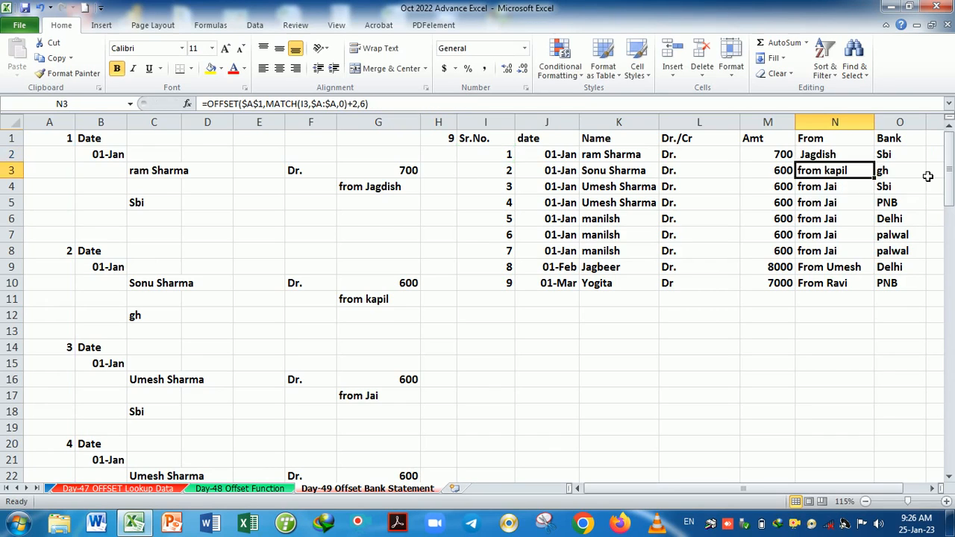
Fill the SUBSTITUTE formula from N2 down to N10
key("Return")
left_click(861, 157)
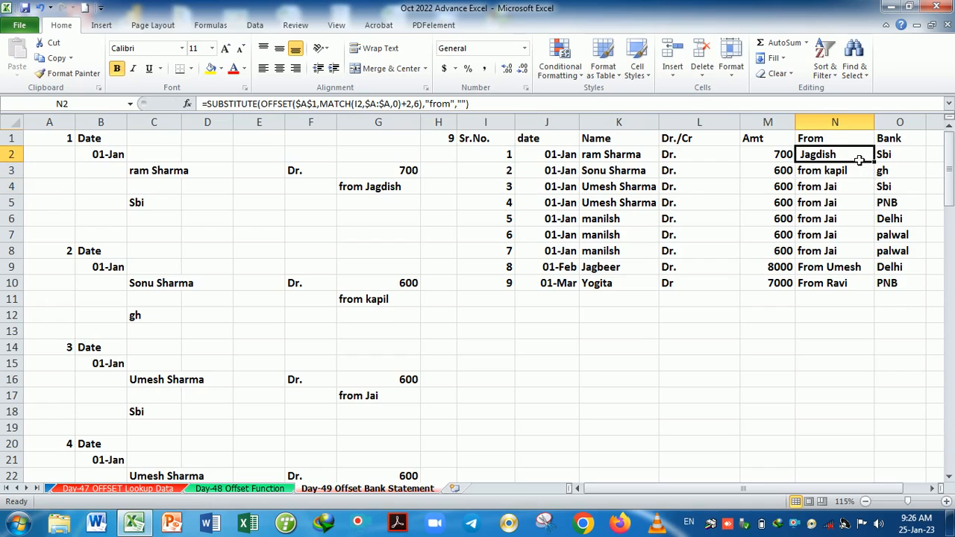
left_click_drag(874, 162, 861, 305)
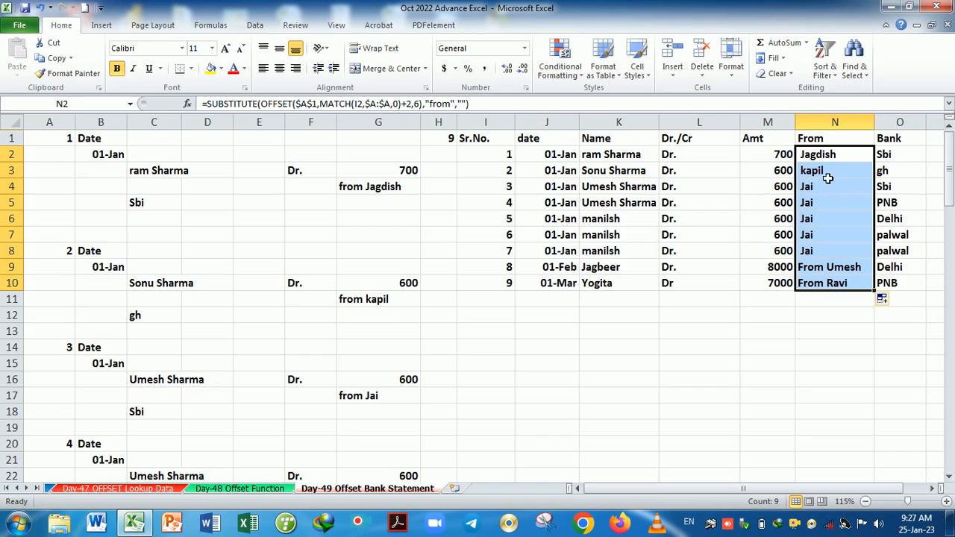
Nest the OFFSET lookup inside PROPER within the SUBSTITUTE formula in N2, and fill it down to N10
double_click(813, 157)
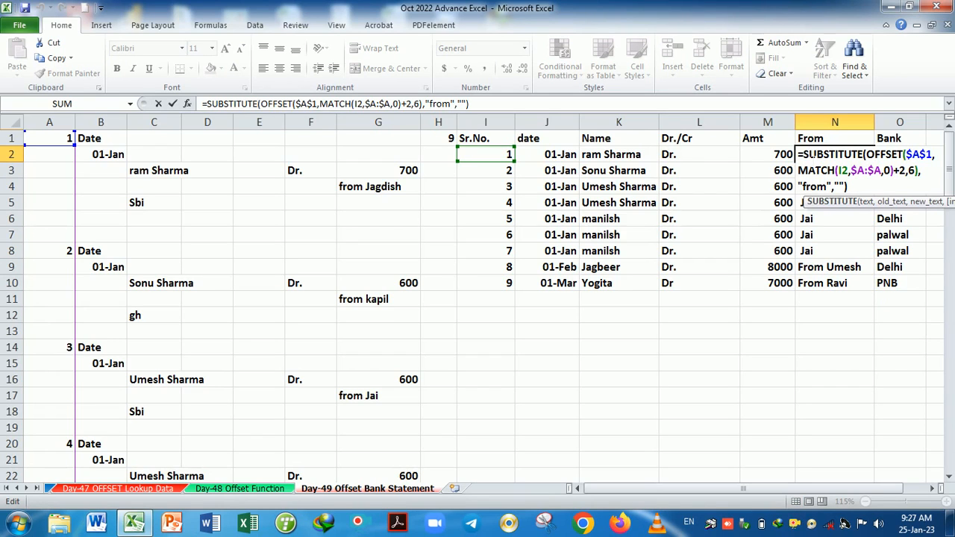
key("Left")
key("Left")
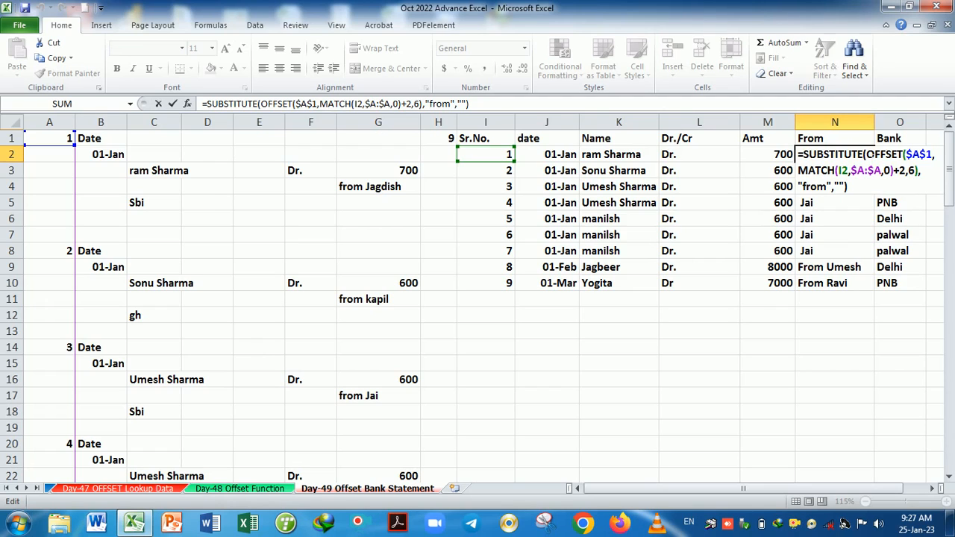
left_click(868, 155)
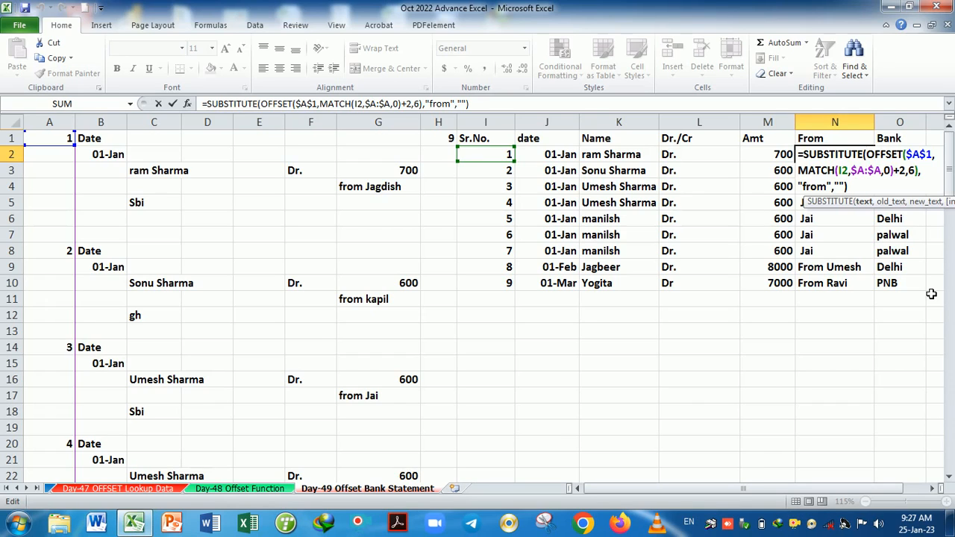
type("pr")
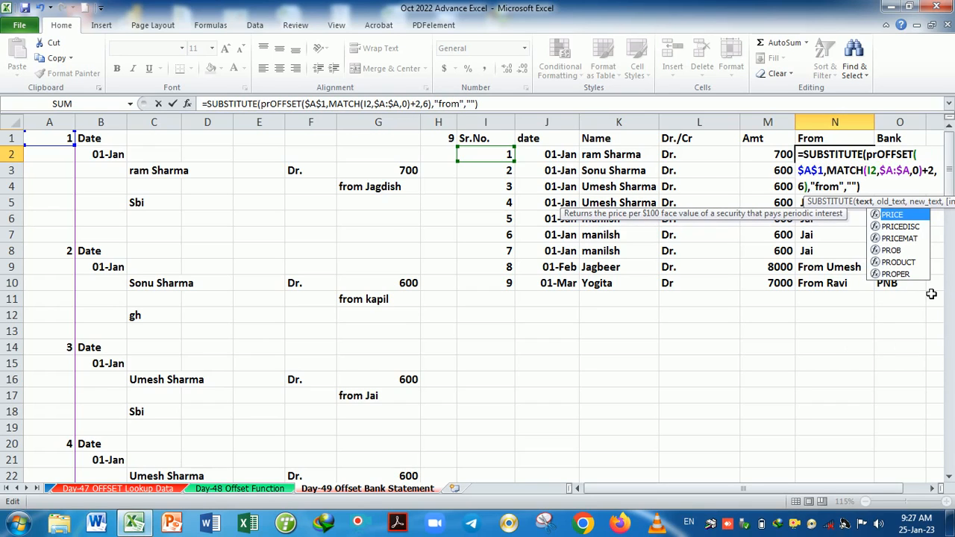
key("Down")
key("Down")
key("Down")
key("Down")
key("Down")
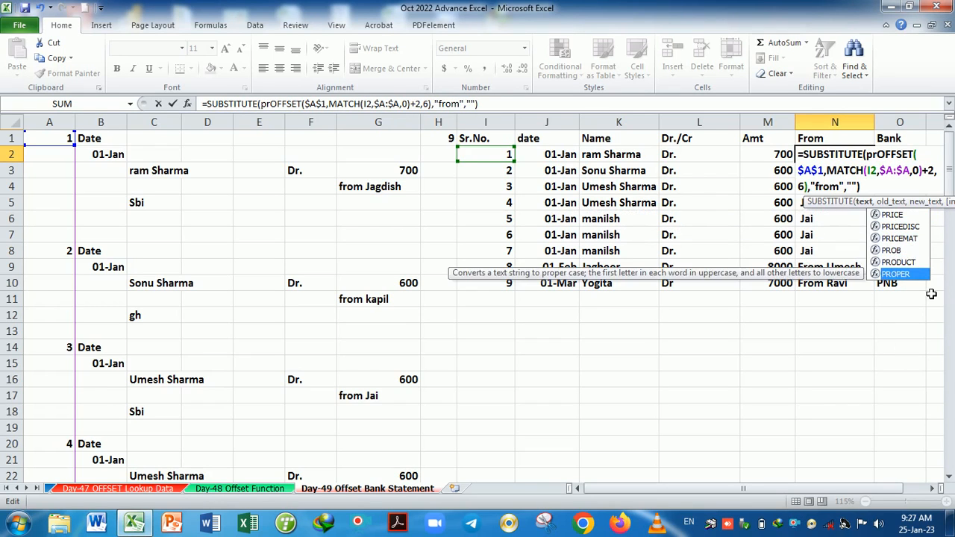
key("Tab")
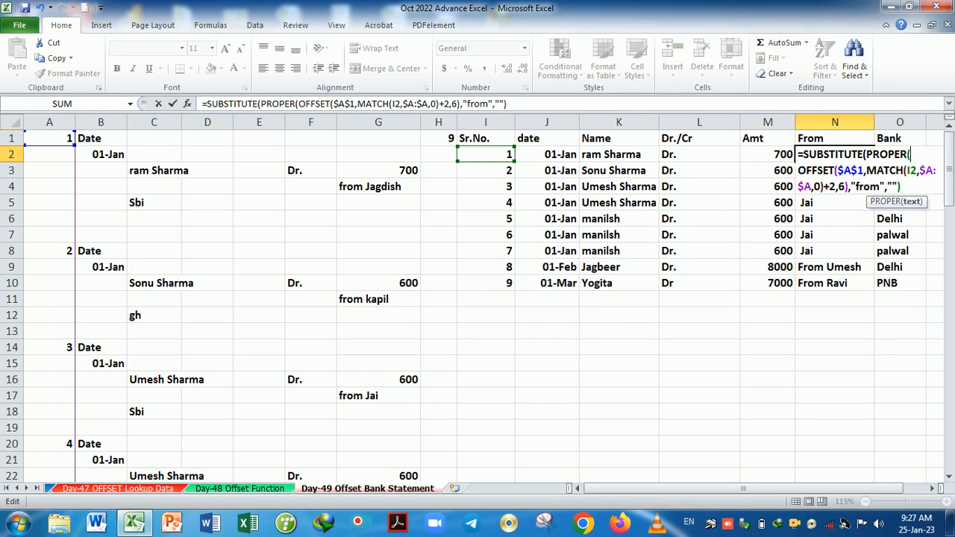
key("End")
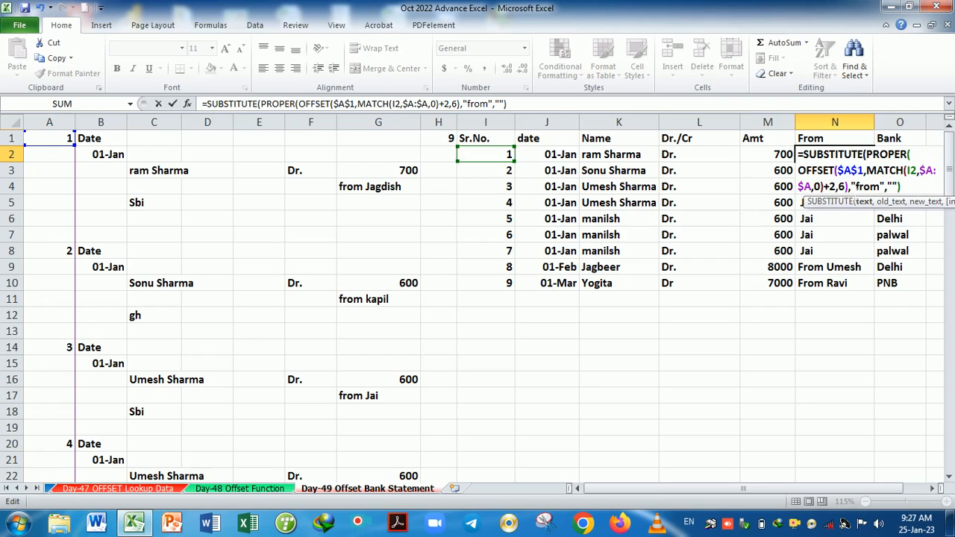
left_click(849, 186)
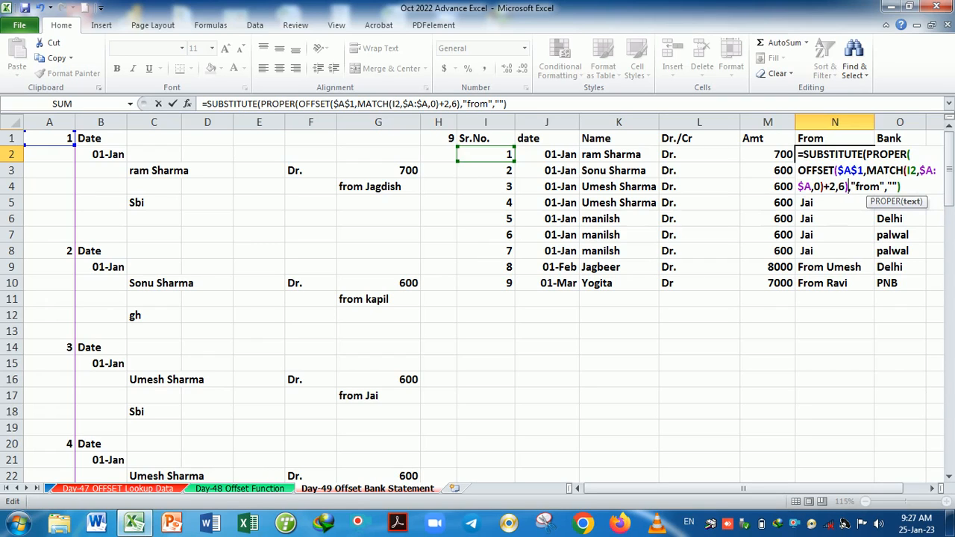
type(")")
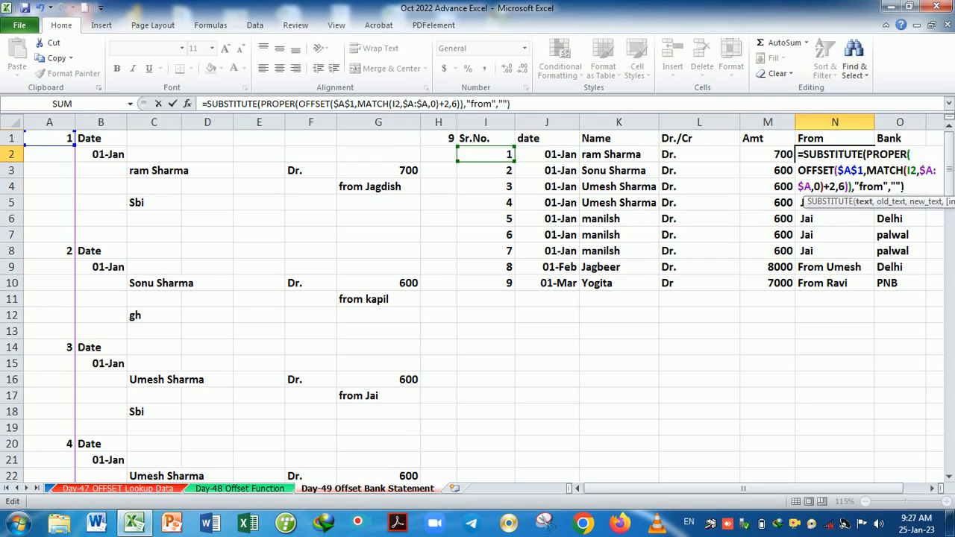
key("Return")
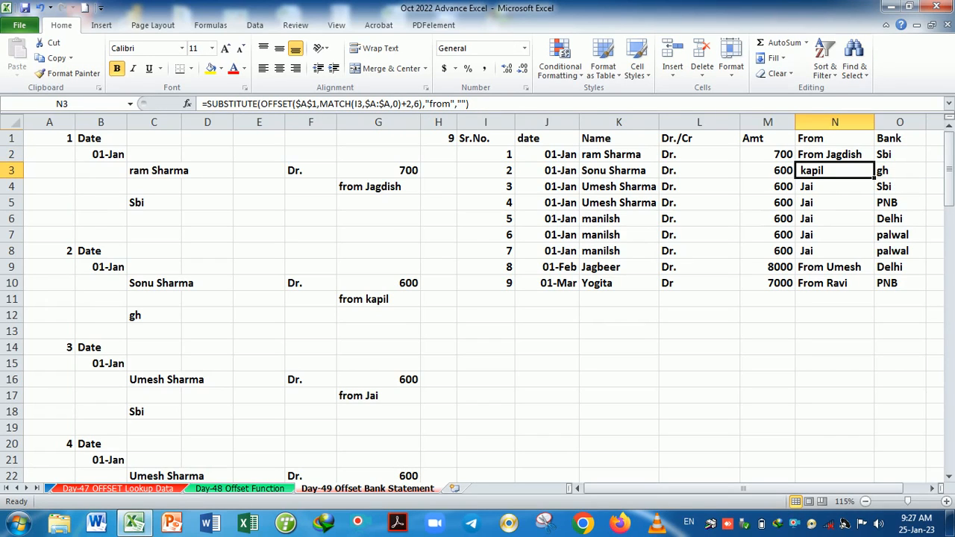
left_click(834, 155)
left_click_drag(882, 170, 853, 299)
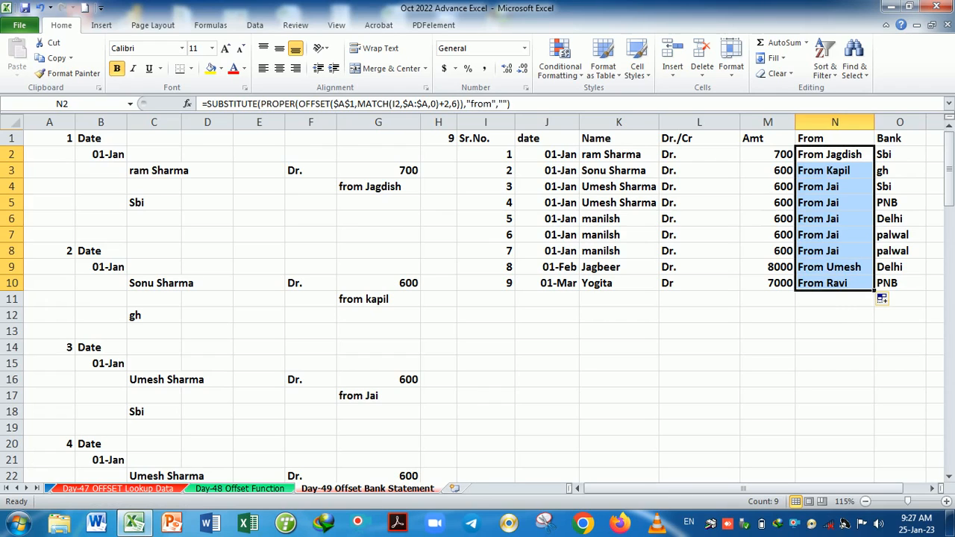
Wrap the N2 formula in a second SUBSTITUTE that replaces "From" with an empty text "", and fill it down to N10
double_click(809, 156)
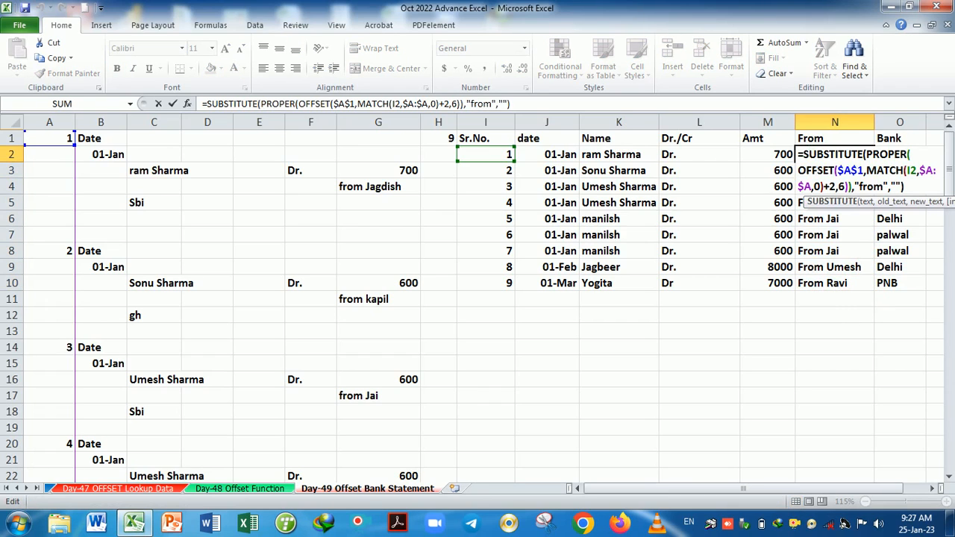
key("Left")
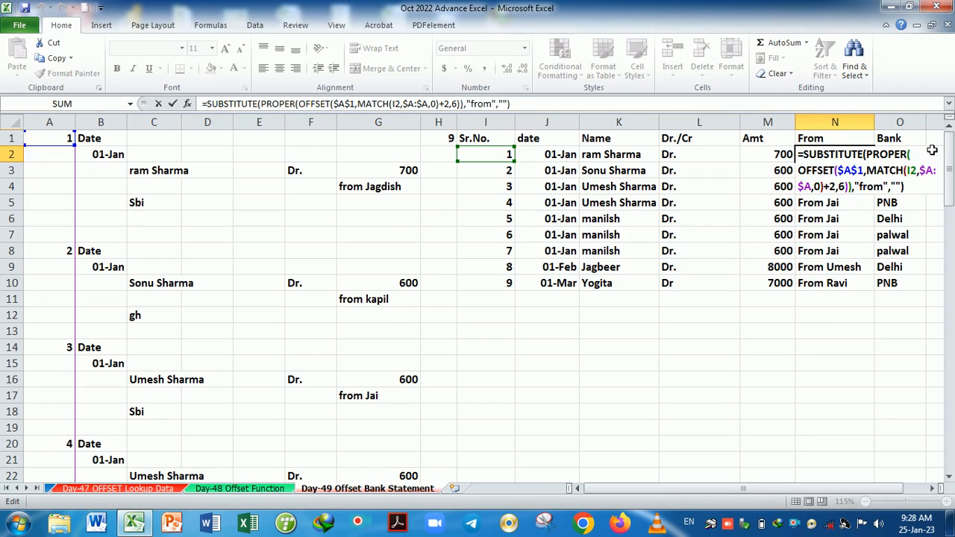
type("su")
key("Tab")
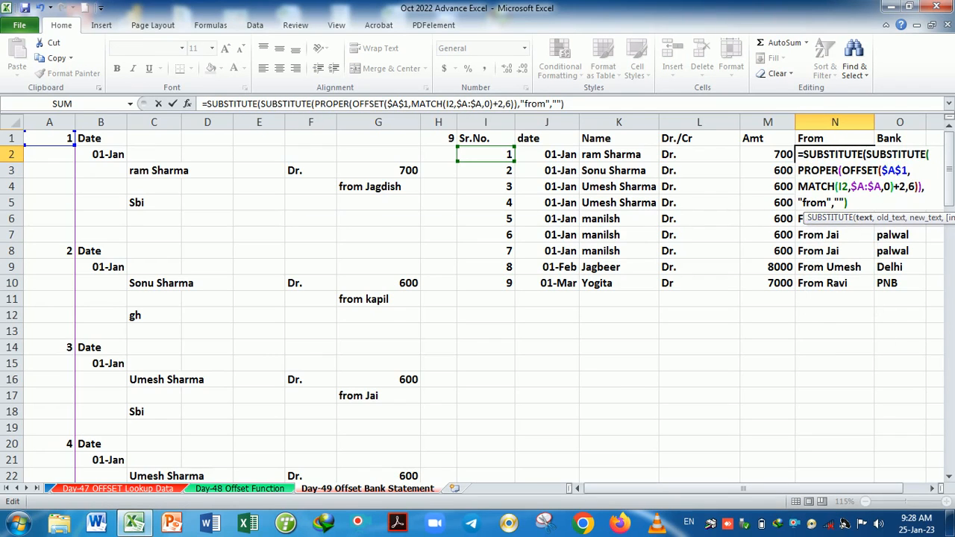
type(",\"From")
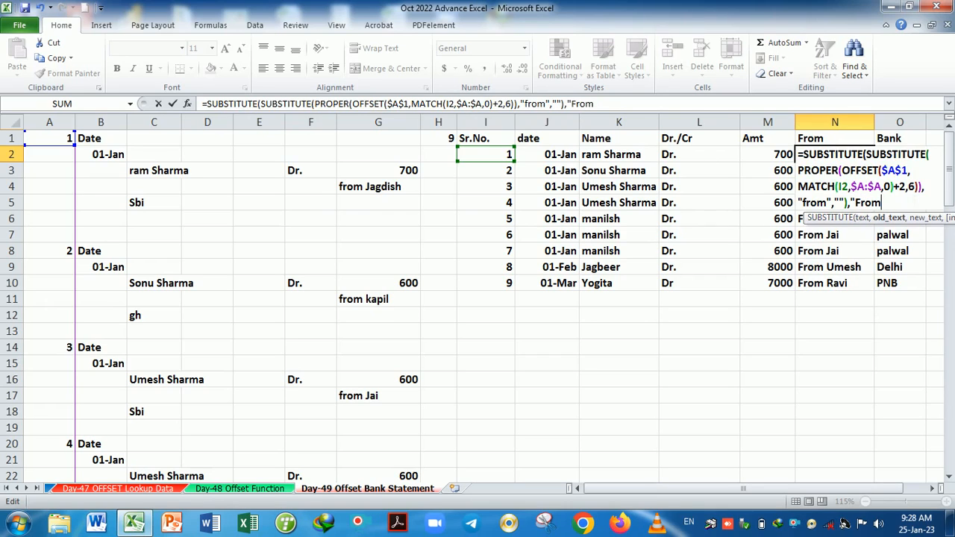
type("\",\"\"")
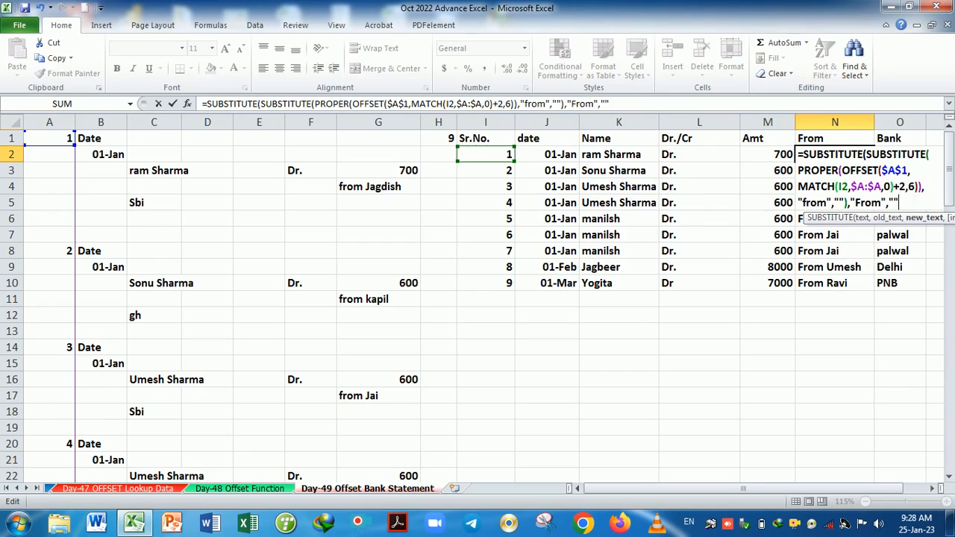
type(")")
key("Return")
key("Down")
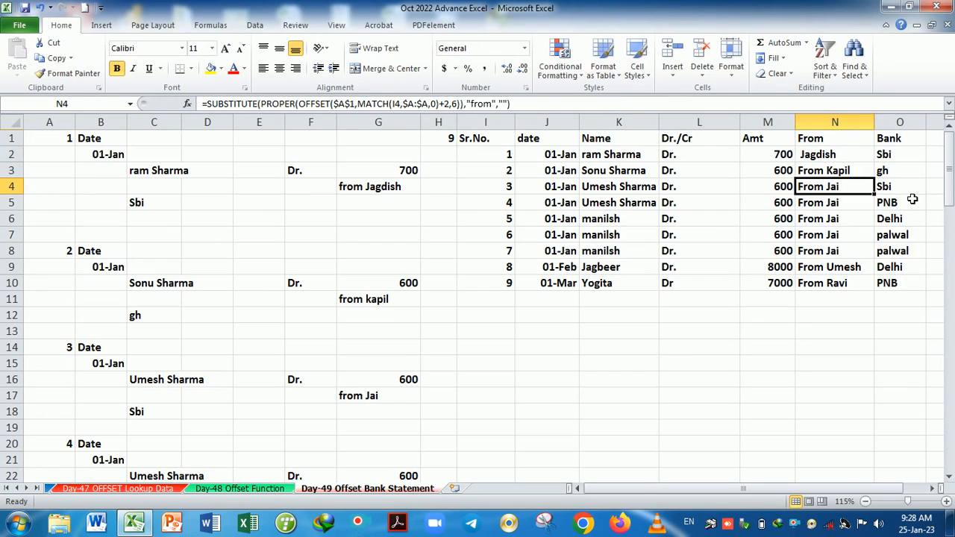
left_click(860, 156)
left_click_drag(874, 162, 880, 285)
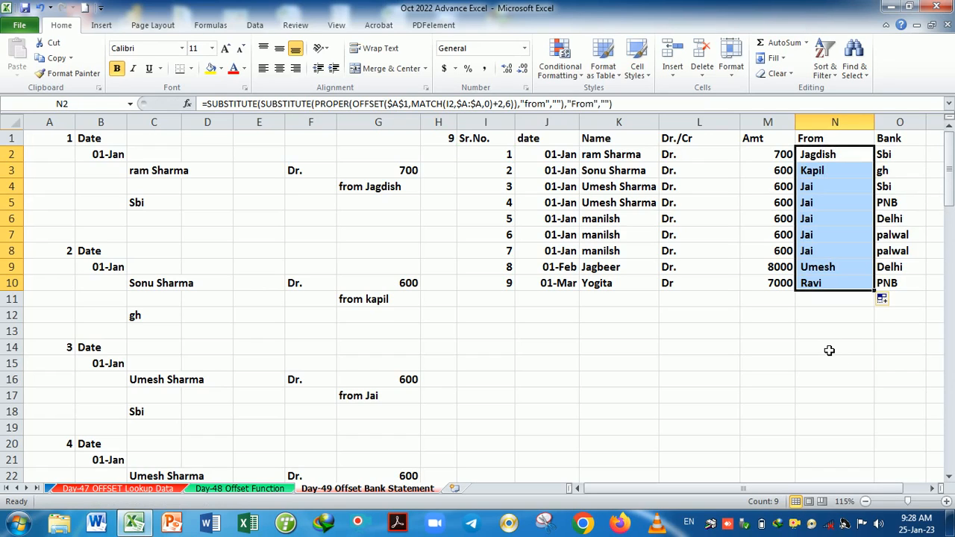
Wrap the whole nested SUBSTITUTE formula in N2 in TRIM and fill it down to N10
double_click(811, 160)
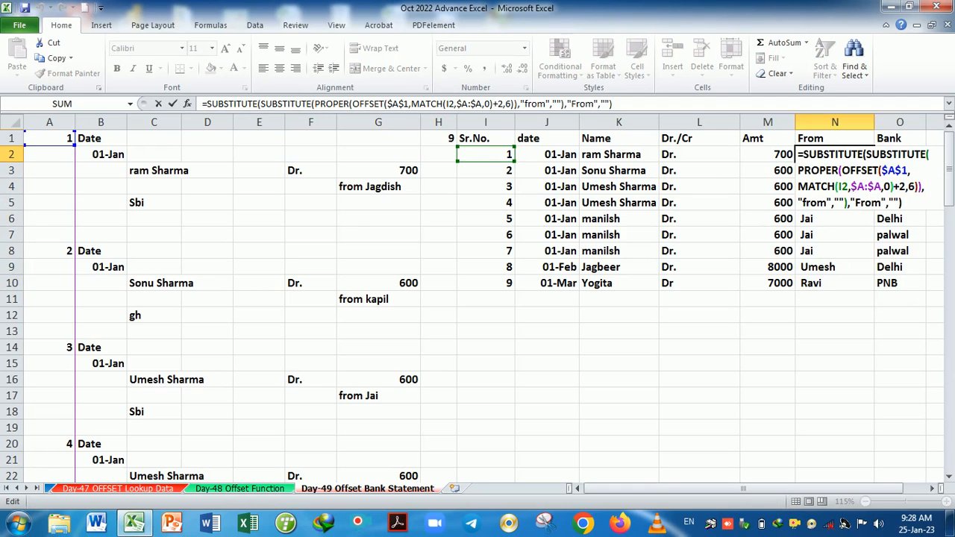
type("trim")
key("Tab")
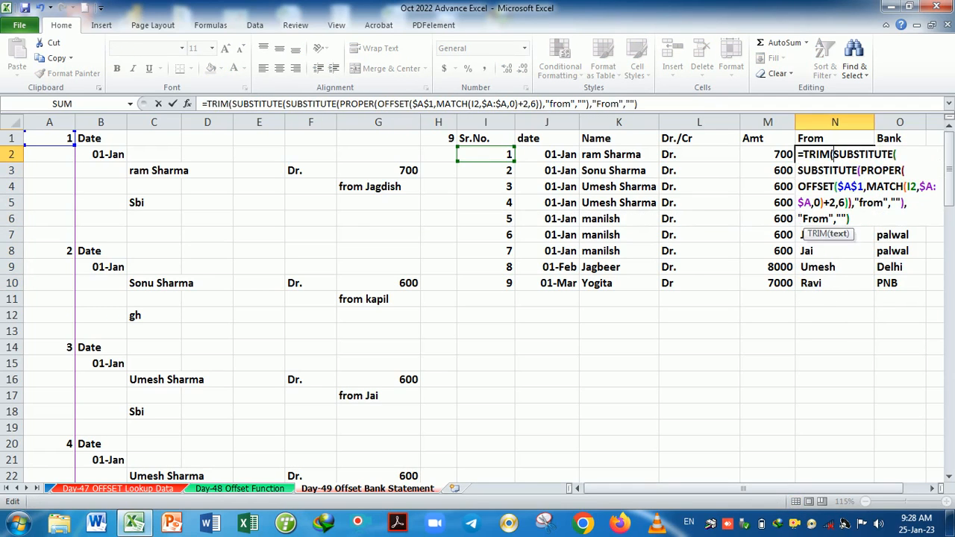
key("Return")
key("Return")
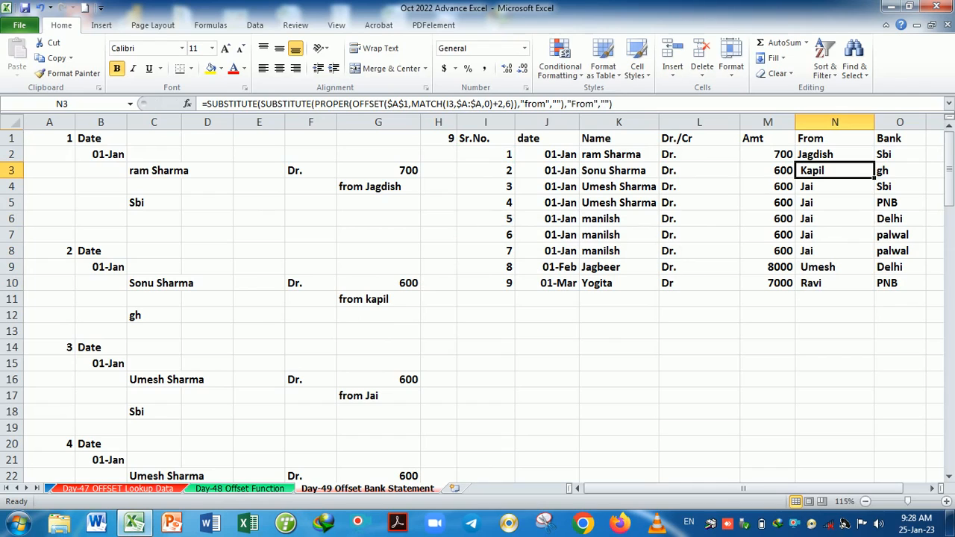
left_click(869, 158)
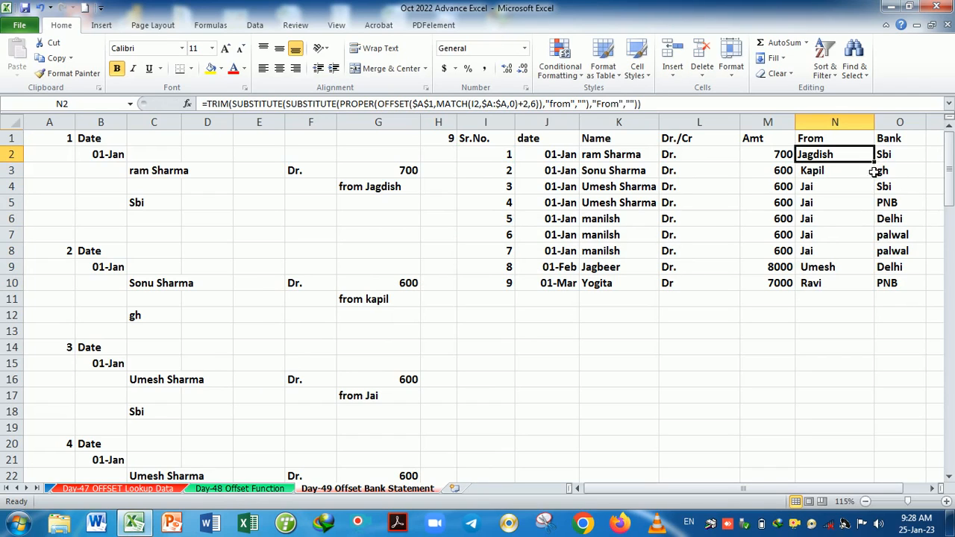
left_click_drag(873, 163, 858, 288)
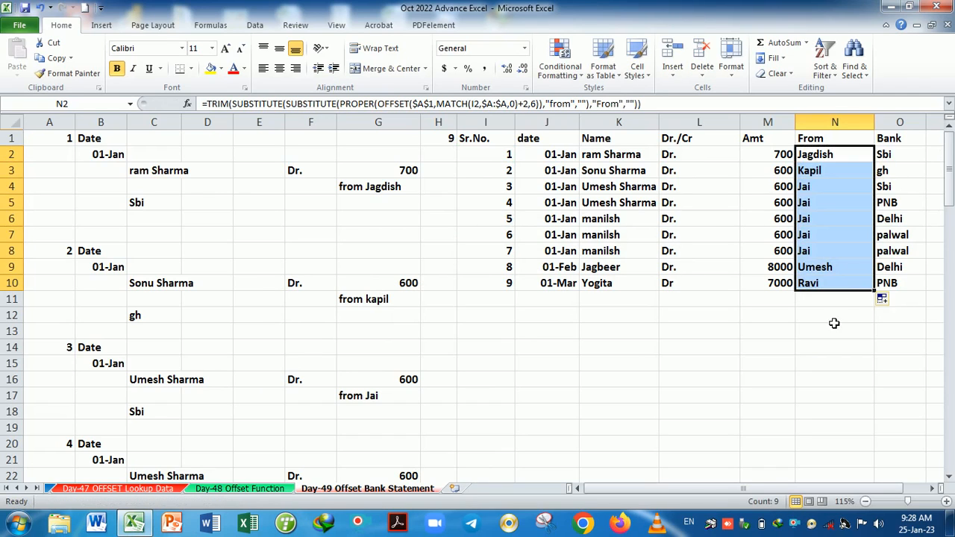
left_click(808, 345)
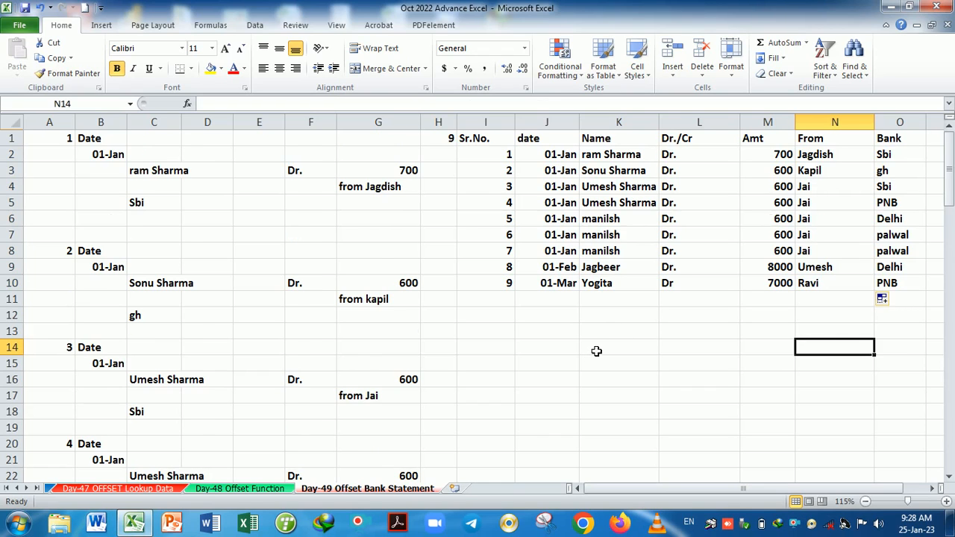
scroll(596, 351, "down", 1)
scroll(600, 360, "up", 1)
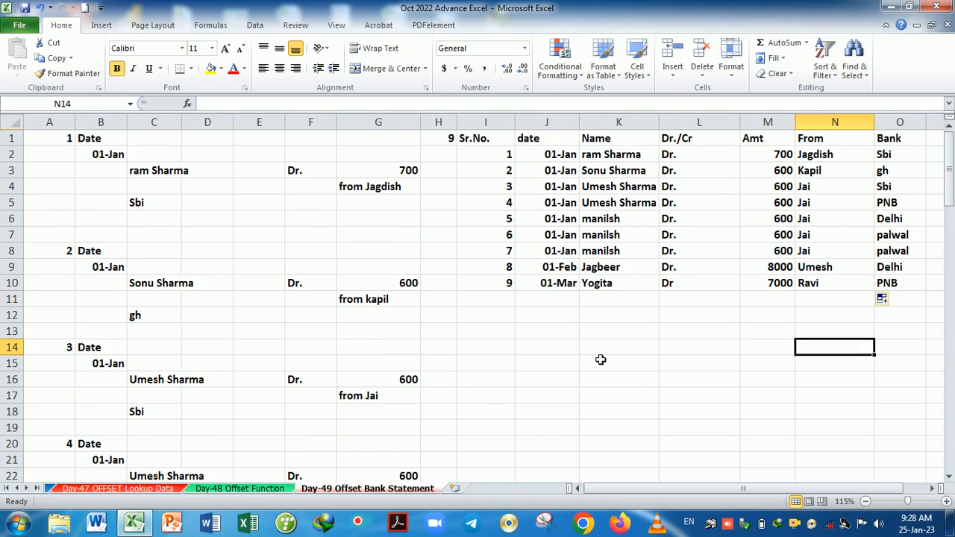